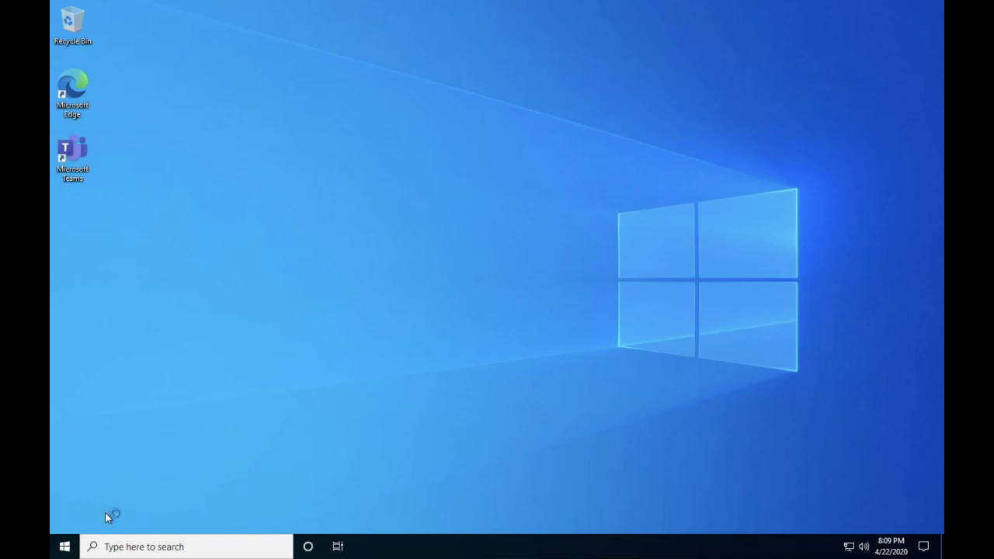
Sign out of the remote Windows desktop session.
left_click(66, 547)
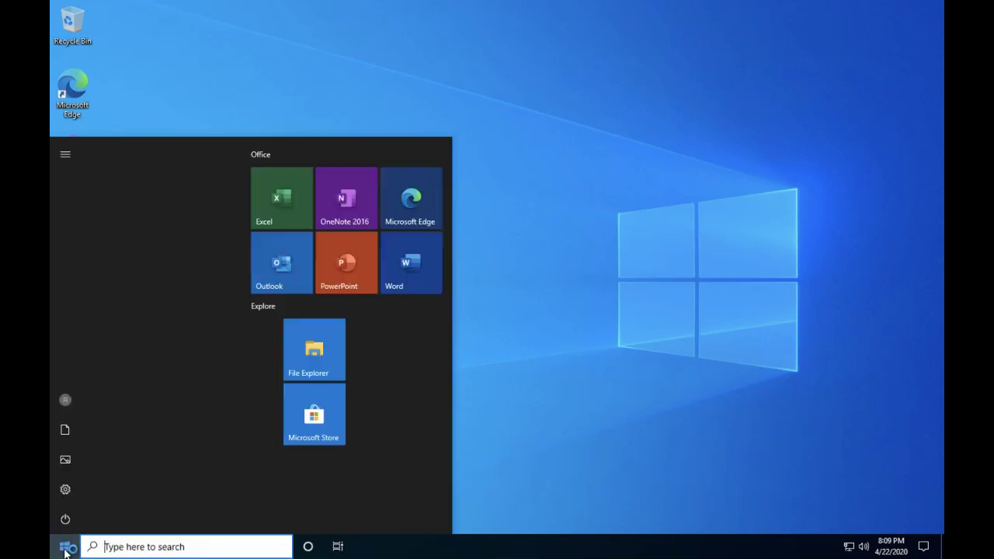
left_click(66, 399)
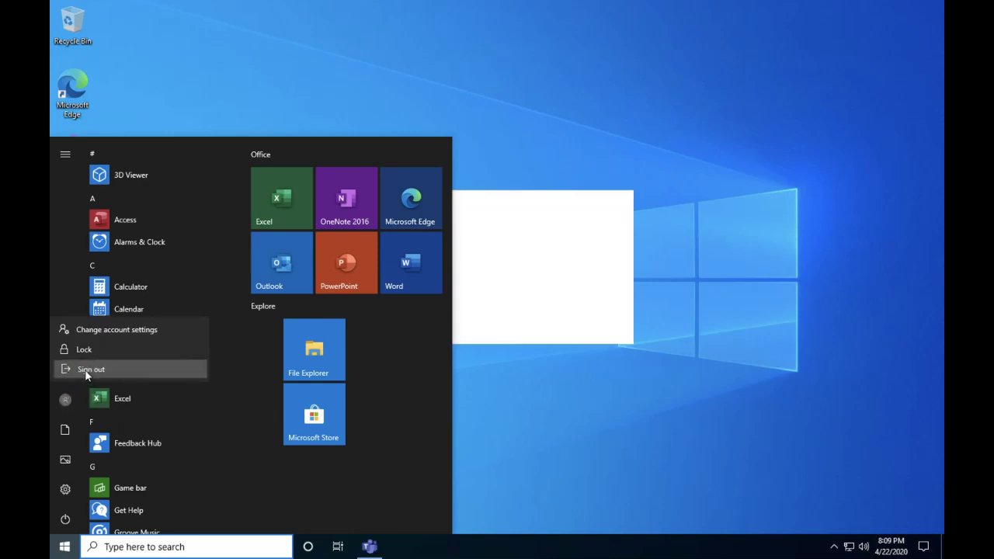
left_click(85, 372)
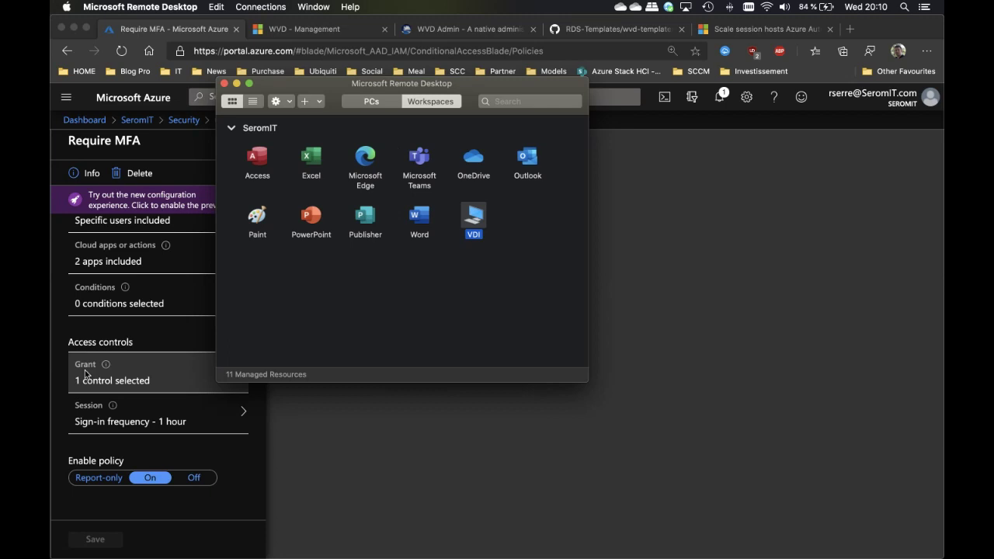
Minimize the Microsoft Remote Desktop window and return to the Azure portal dashboard in Microsoft Edge.
left_click(236, 83)
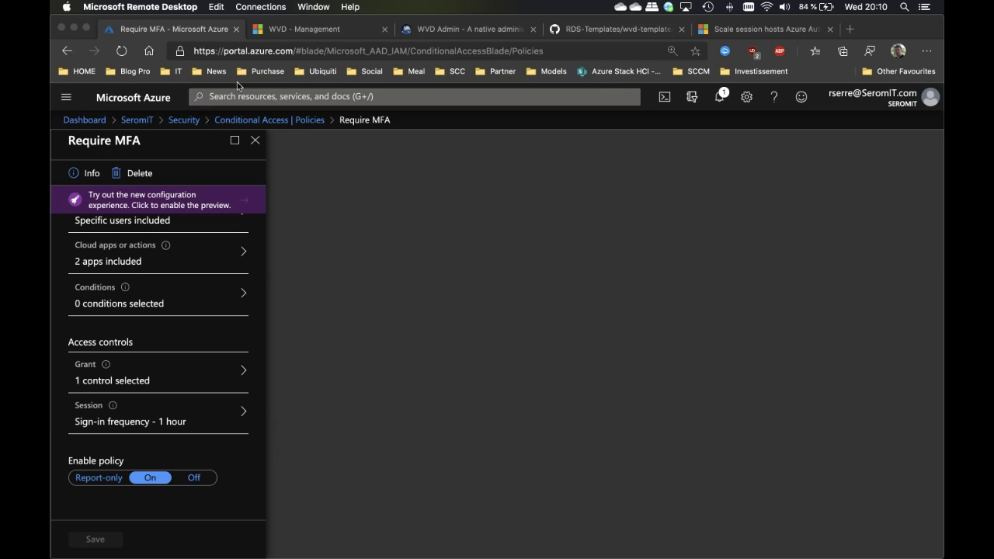
left_click(98, 124)
left_click(93, 123)
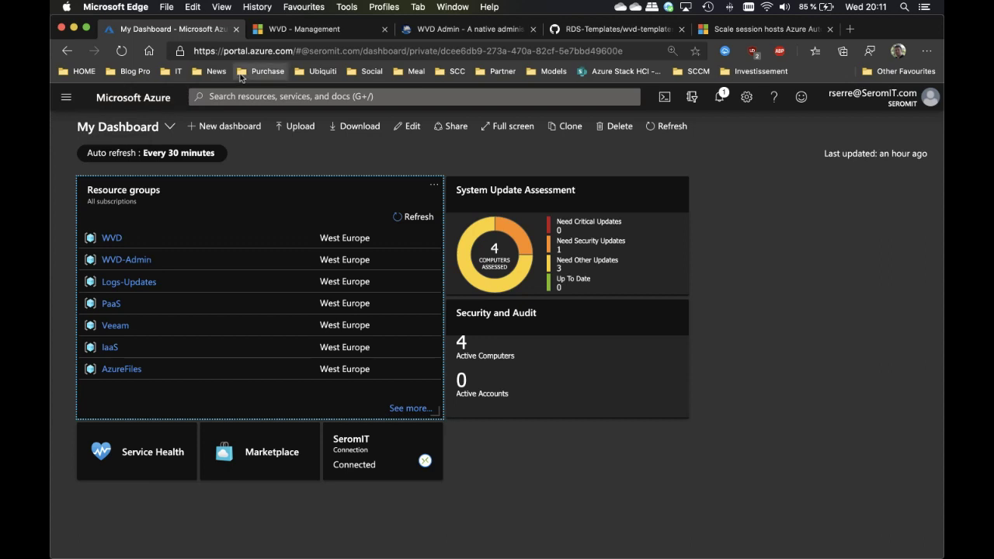
Review the wvd-management-ux deploy folder on GitHub and the Deploy to Azure section of its README.
left_click(563, 31)
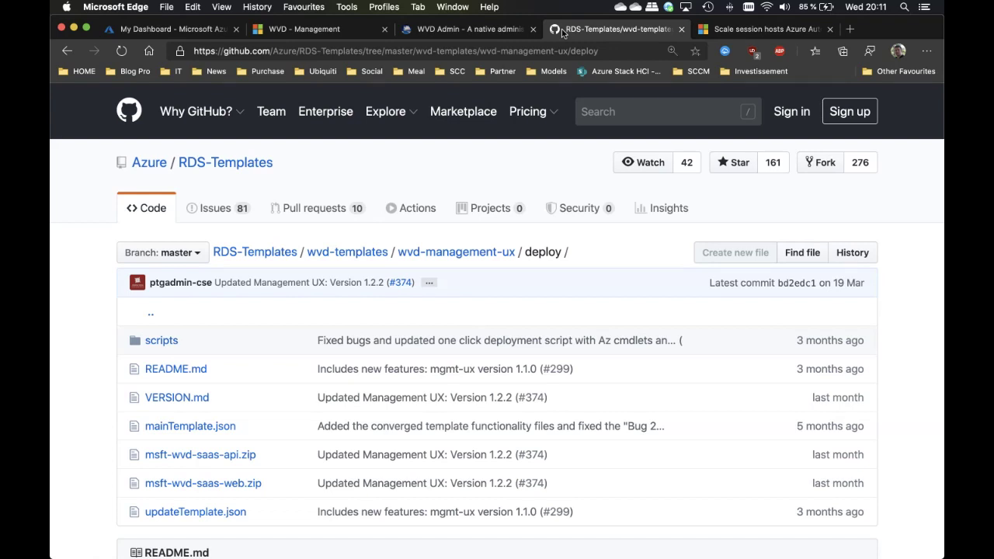
scroll(541, 225, "down", 2)
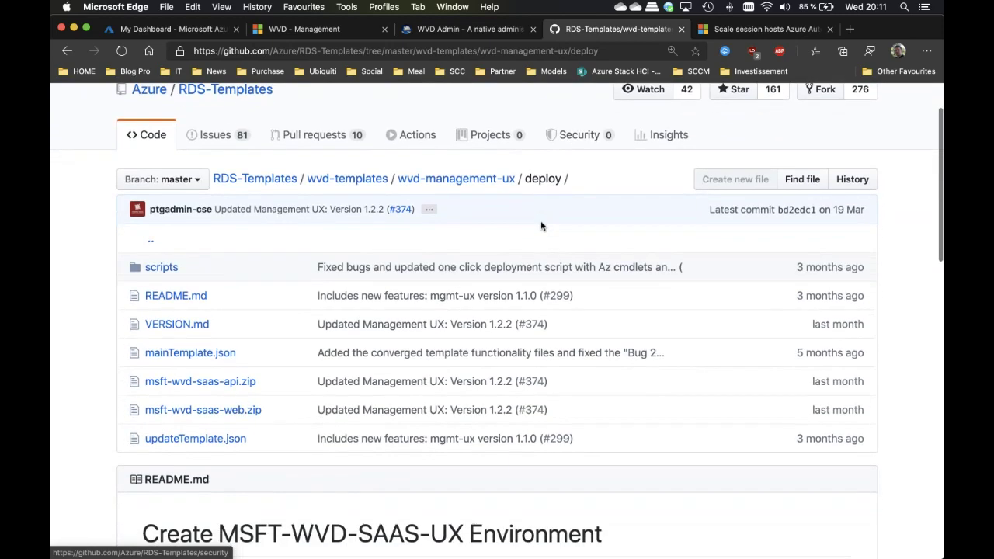
scroll(541, 226, "down", 7)
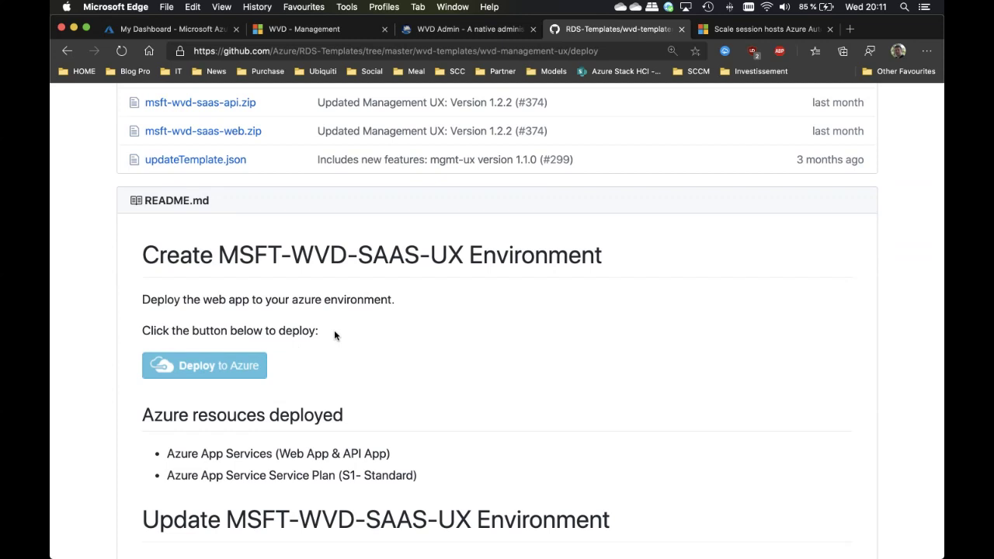
scroll(335, 335, "up", 3)
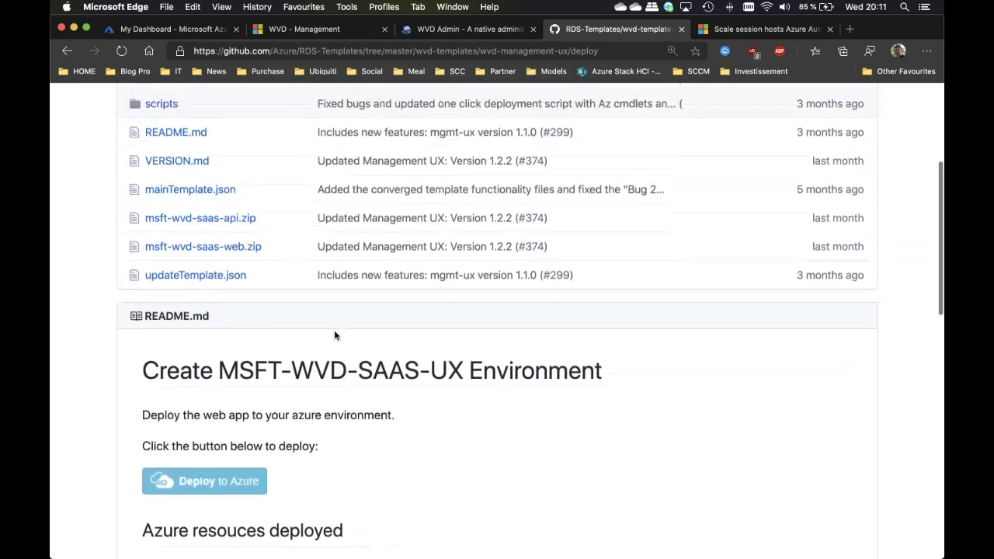
In the Azure portal, open the management web App Service 4JU4TFpL4ip2ZLiy from the WVD resource group.
left_click(146, 31)
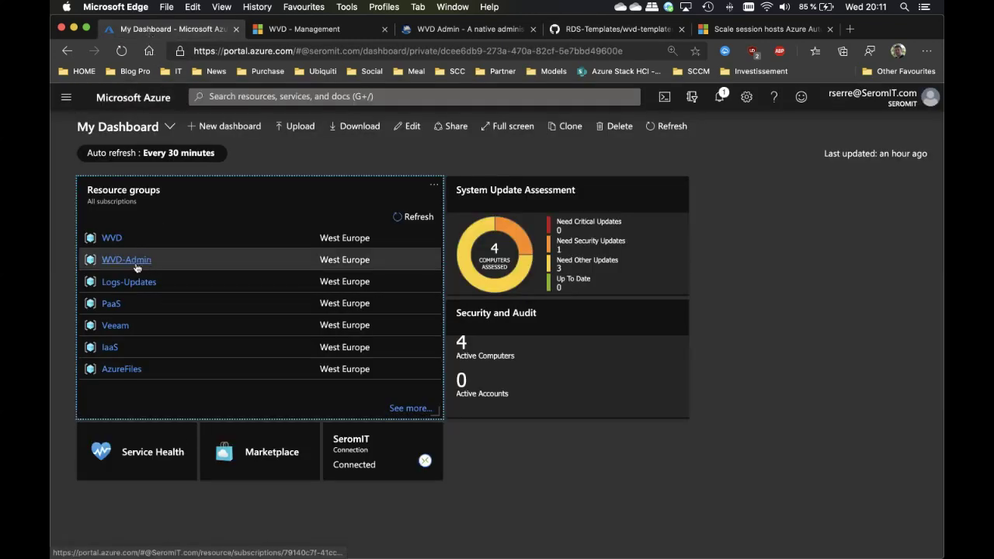
left_click(111, 238)
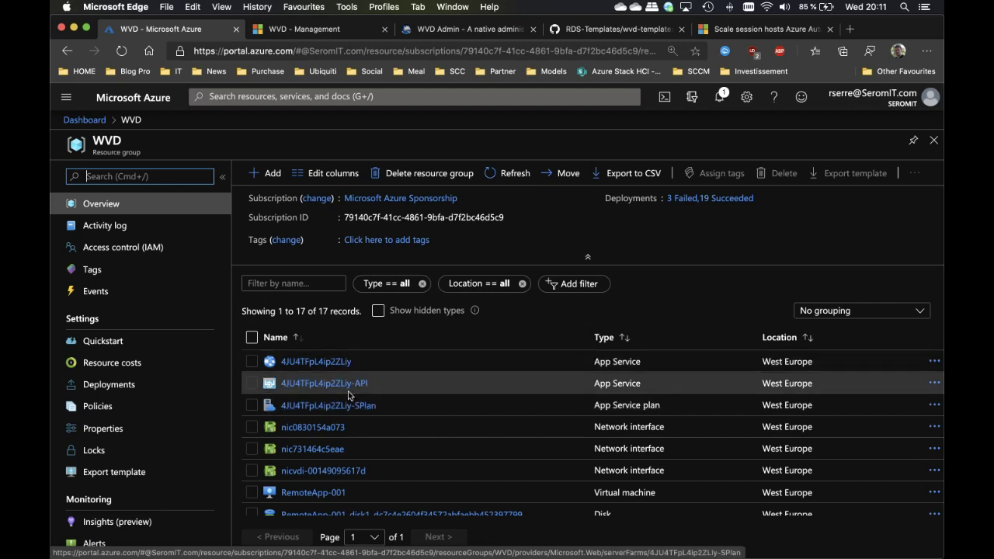
left_click(303, 363)
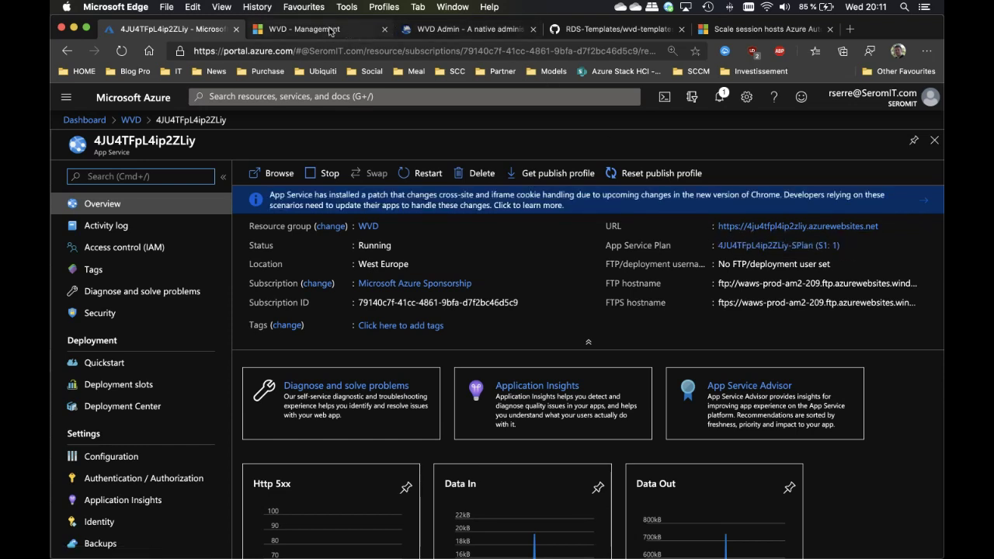
Switch to the WVD Management web app and set its page zoom to 125%.
left_click(326, 30)
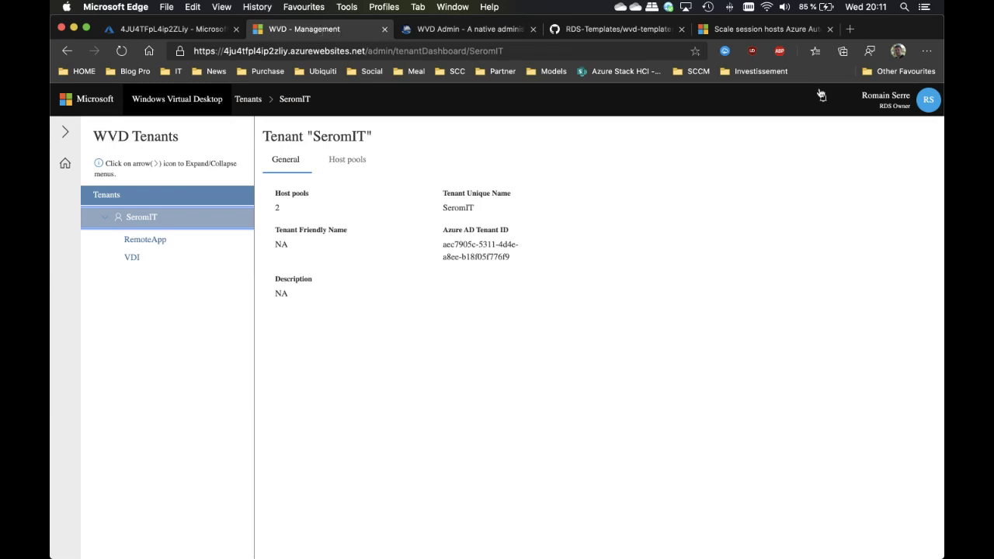
left_click(920, 52)
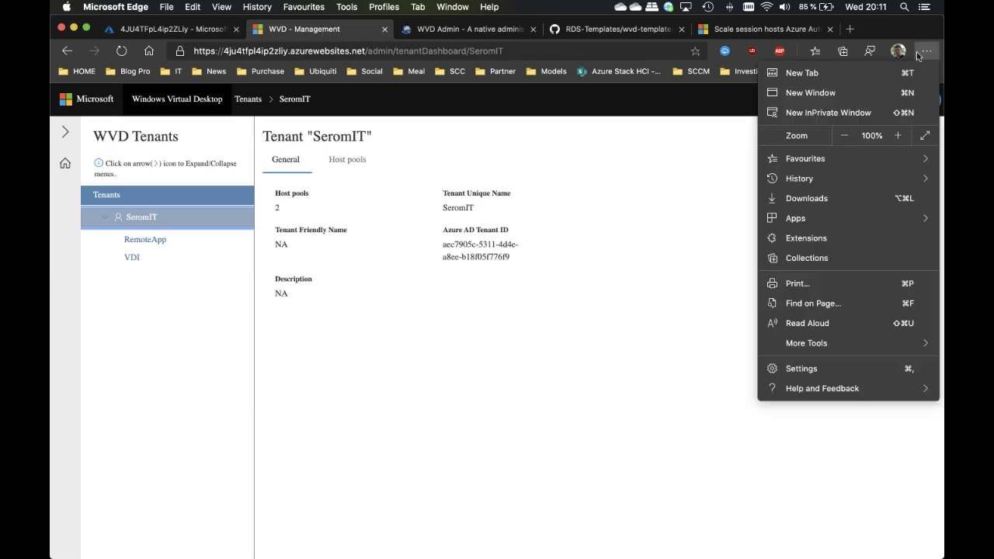
left_click(899, 135)
left_click(898, 135)
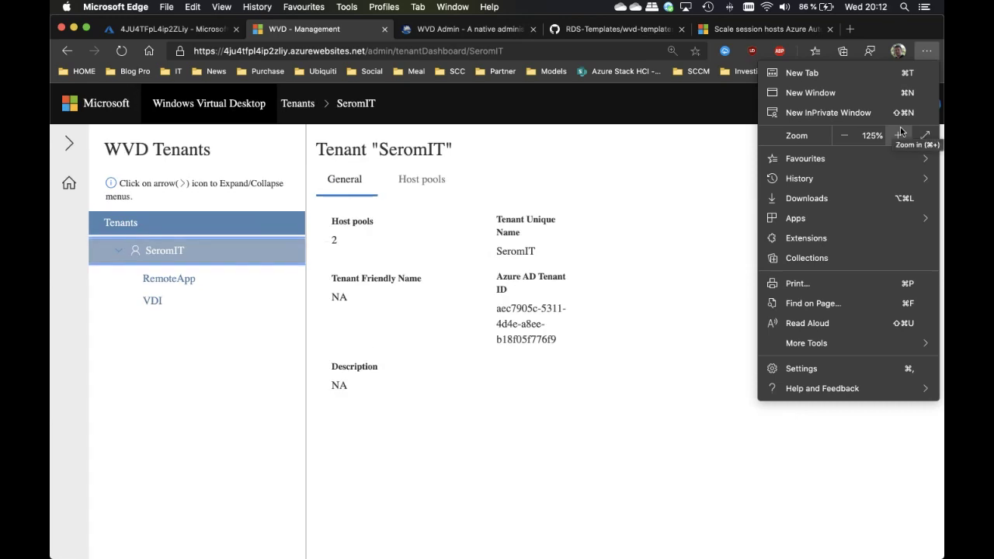
left_click(546, 393)
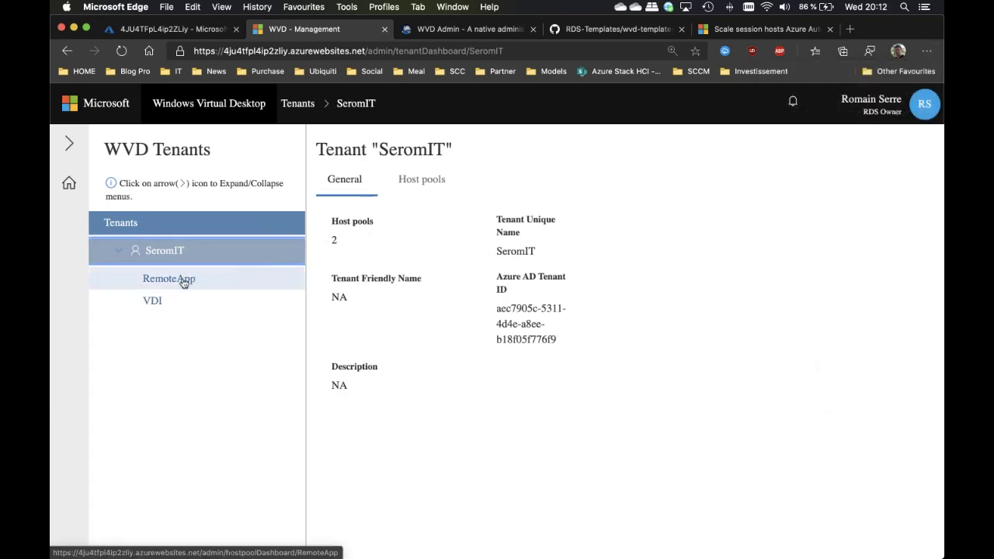
Examine the SeromIT tenant, the RemoteApp host pool's general properties and its session hosts.
left_click(165, 250)
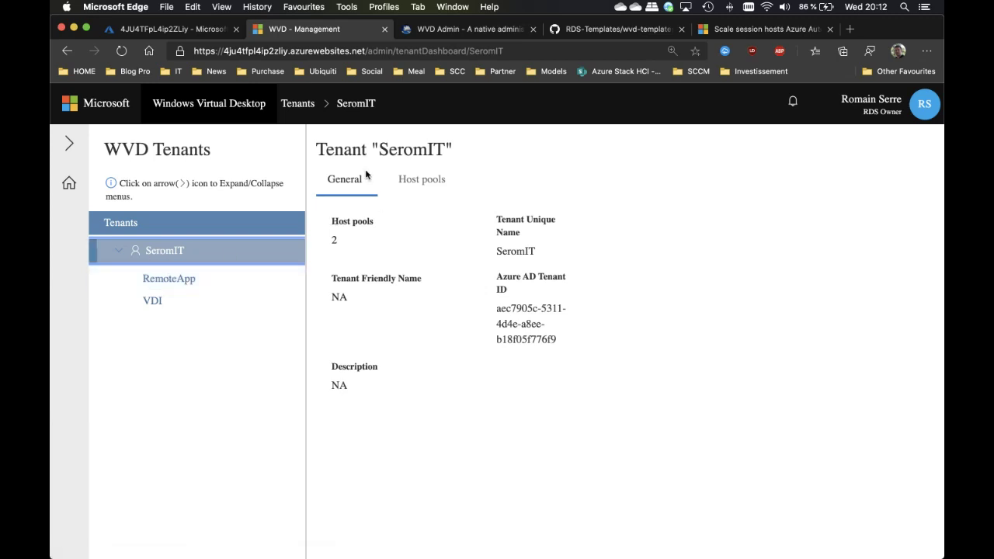
left_click(180, 281)
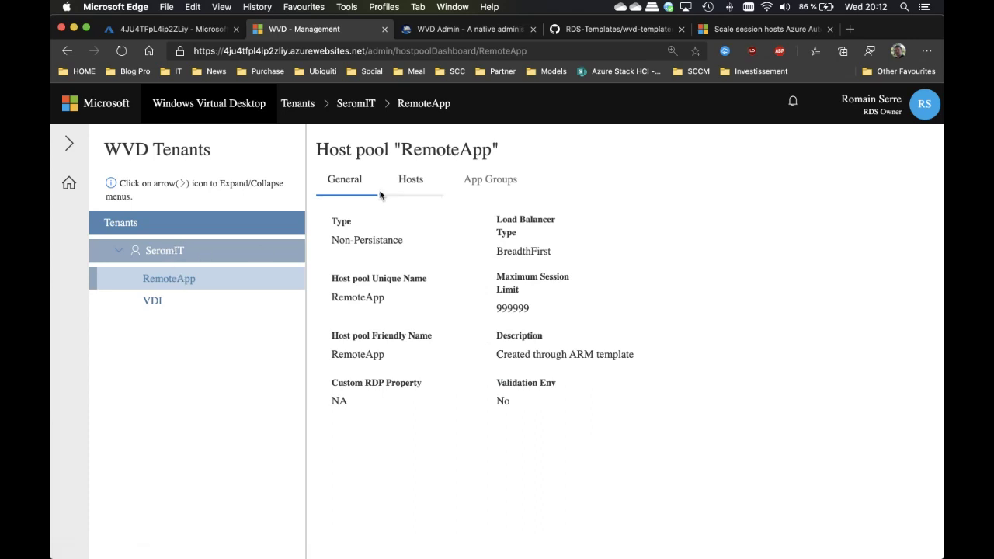
left_click(404, 192)
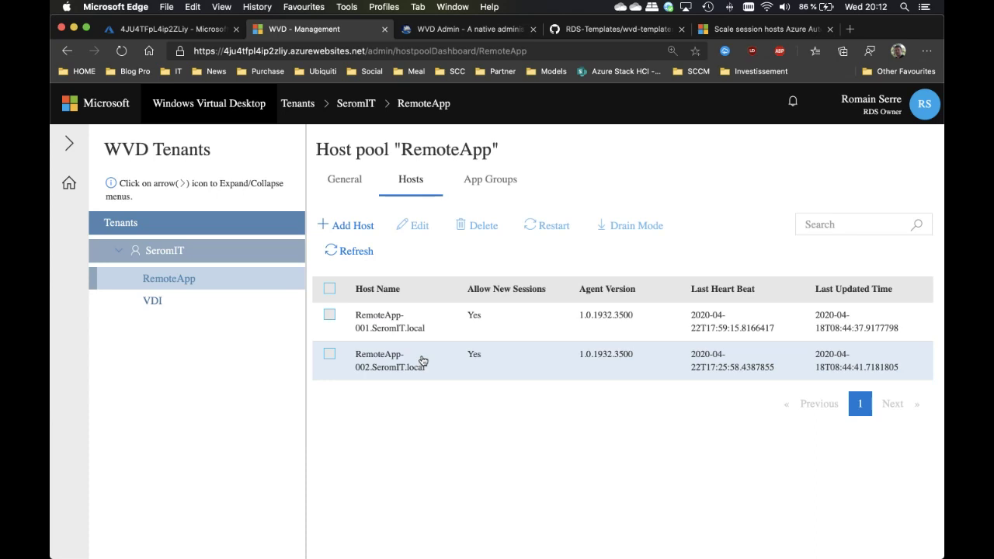
Show the published apps of the Browsers app group in the RemoteApp host pool.
left_click(476, 189)
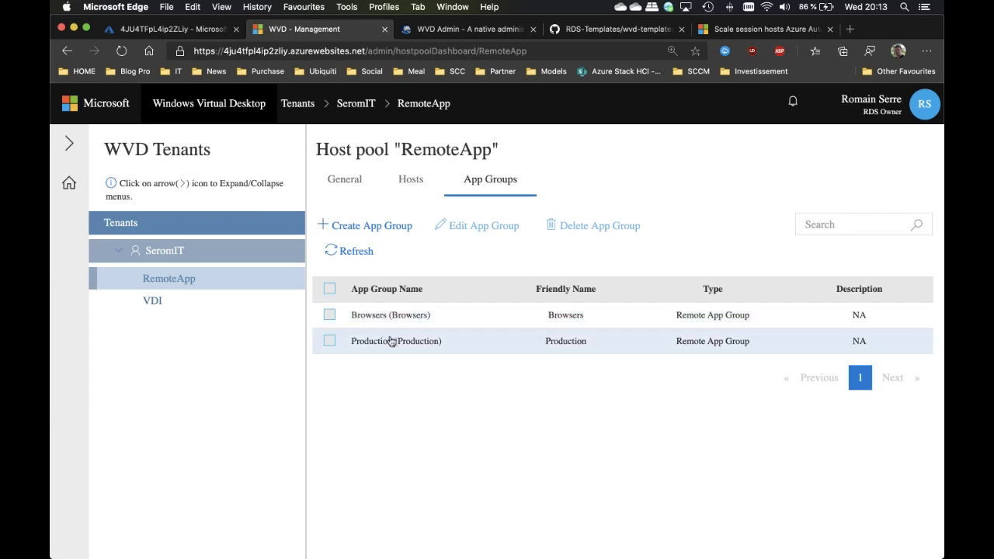
left_click(374, 318)
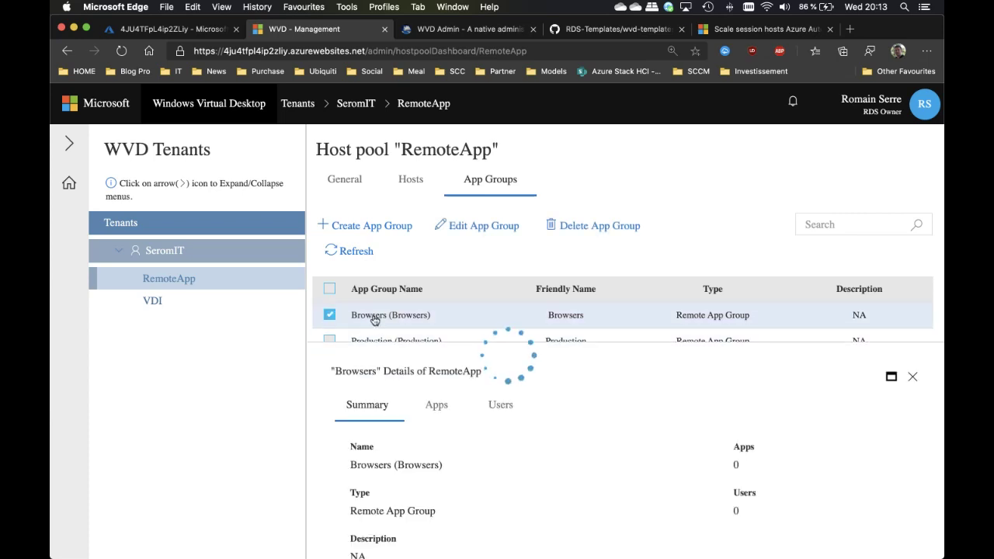
scroll(442, 399, "down", 1)
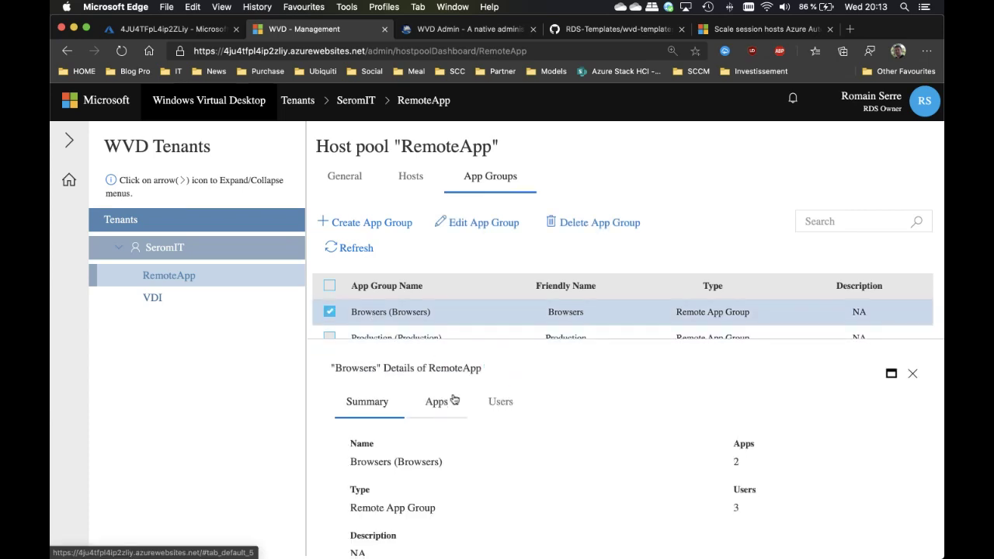
scroll(454, 398, "up", 1)
left_click(439, 406)
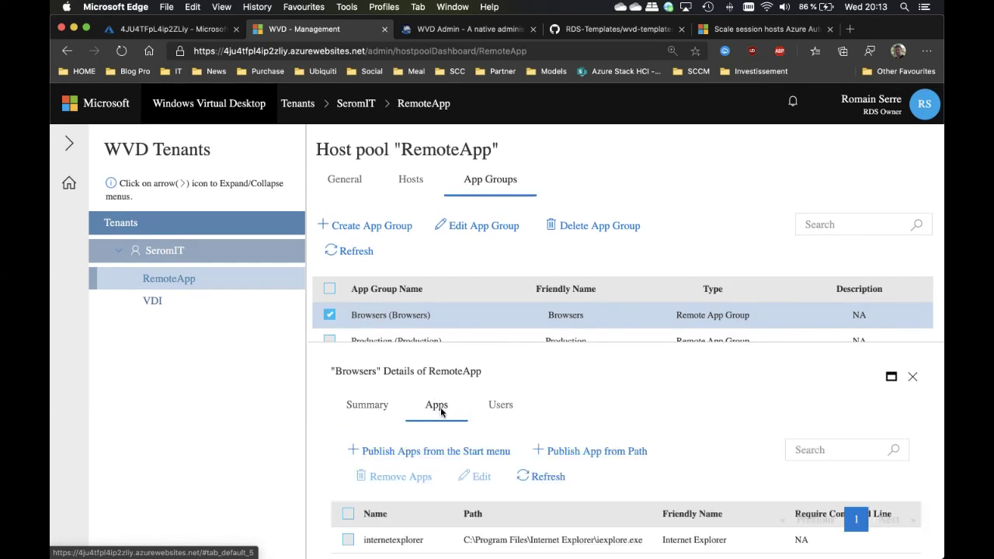
scroll(570, 432, "down", 1)
scroll(570, 432, "up", 1)
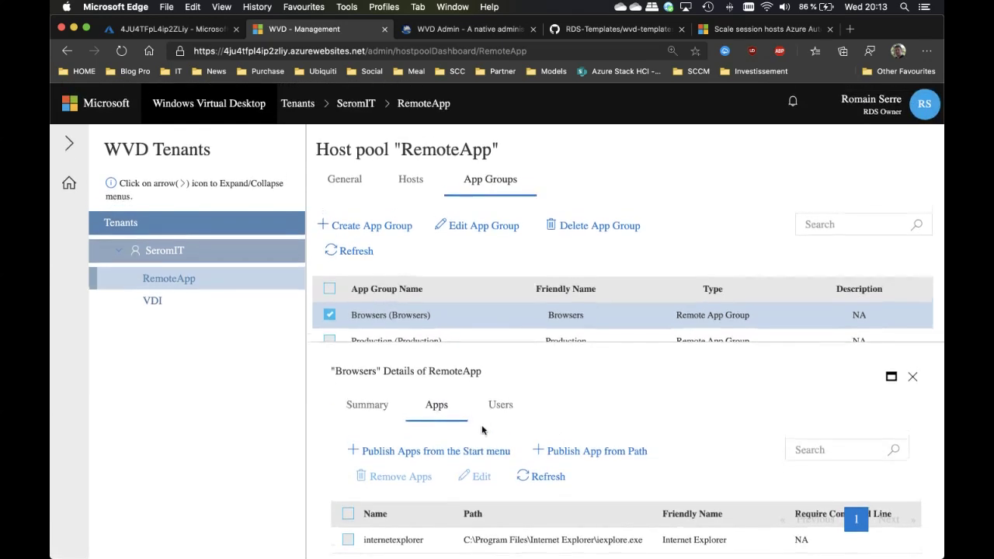
Browse the Start menu apps available for publishing to the Browsers group, closing the list without publishing any.
left_click(427, 459)
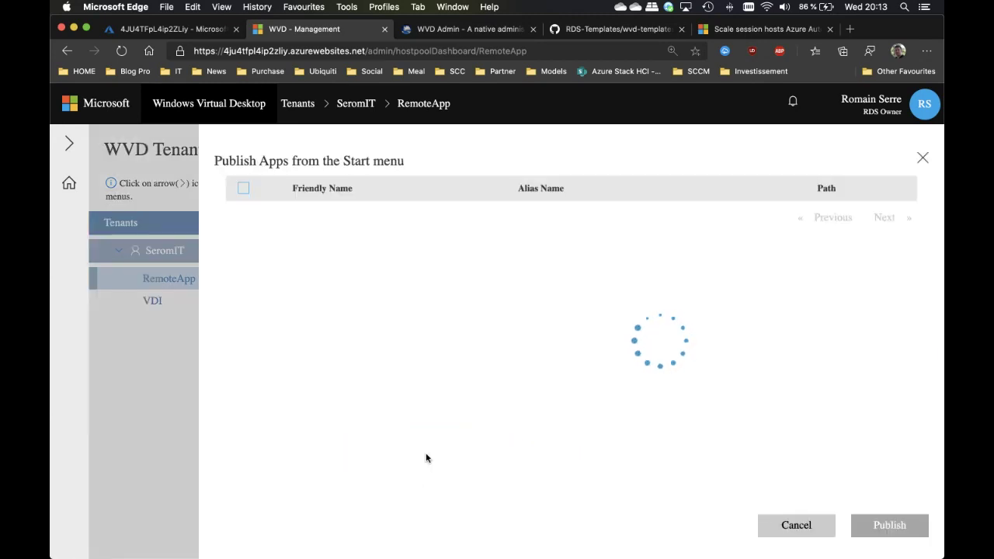
scroll(378, 281, "down", 3)
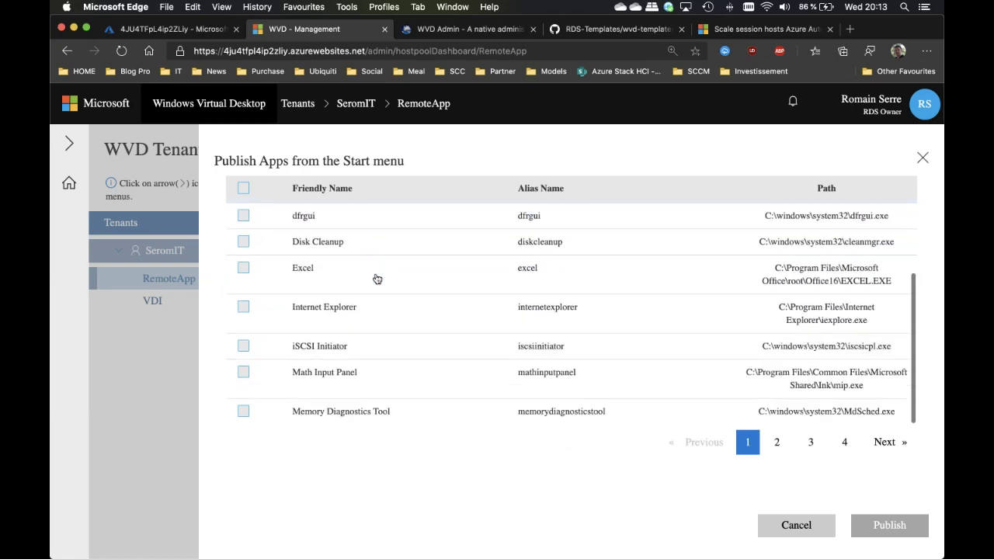
scroll(377, 279, "up", 3)
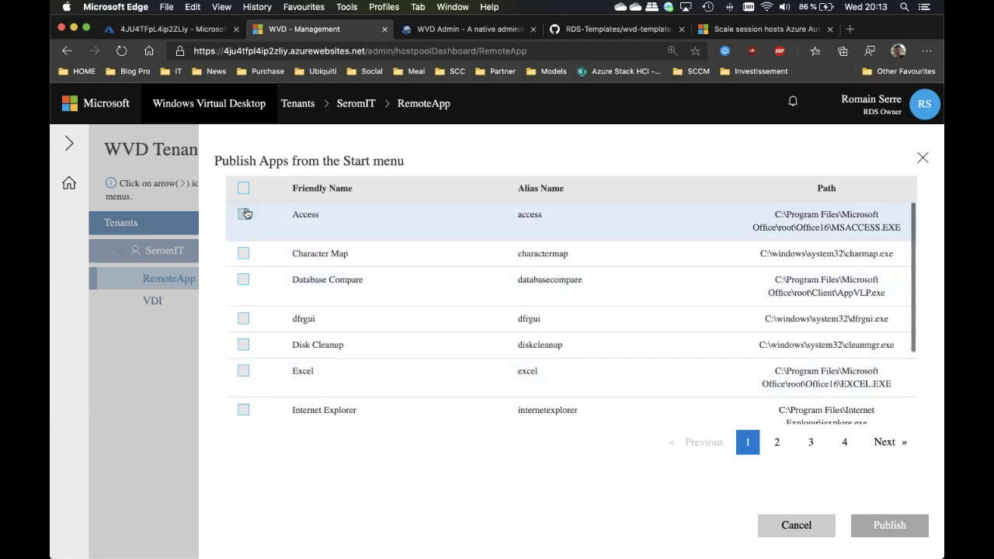
left_click(779, 526)
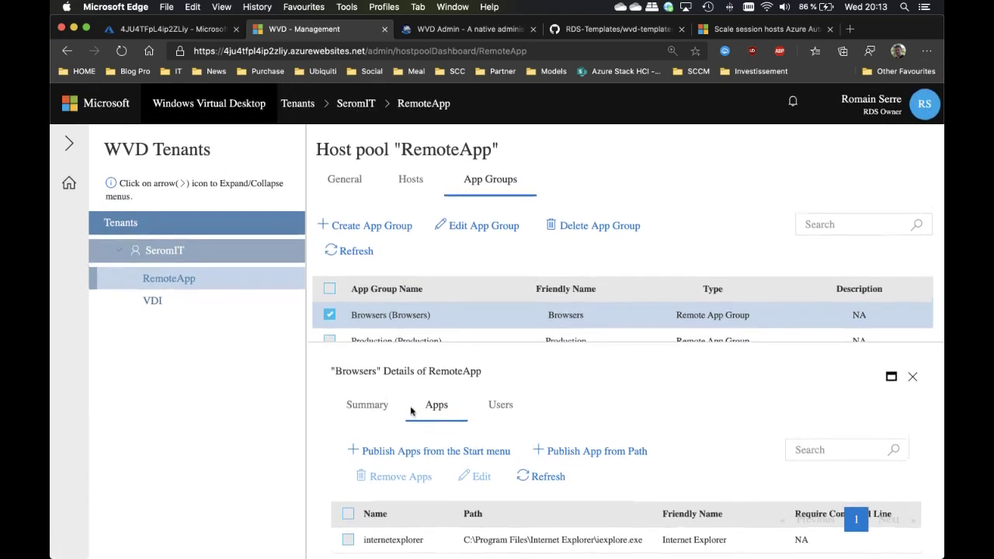
Inspect the Browsers group's assigned users and the form for adding one, without adding anyone, and recheck its apps.
left_click(492, 407)
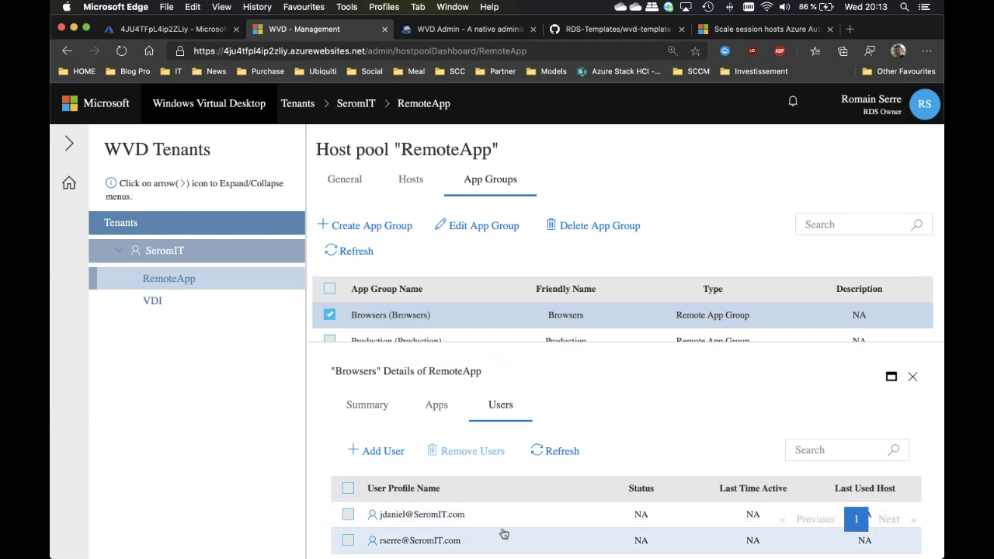
left_click(386, 452)
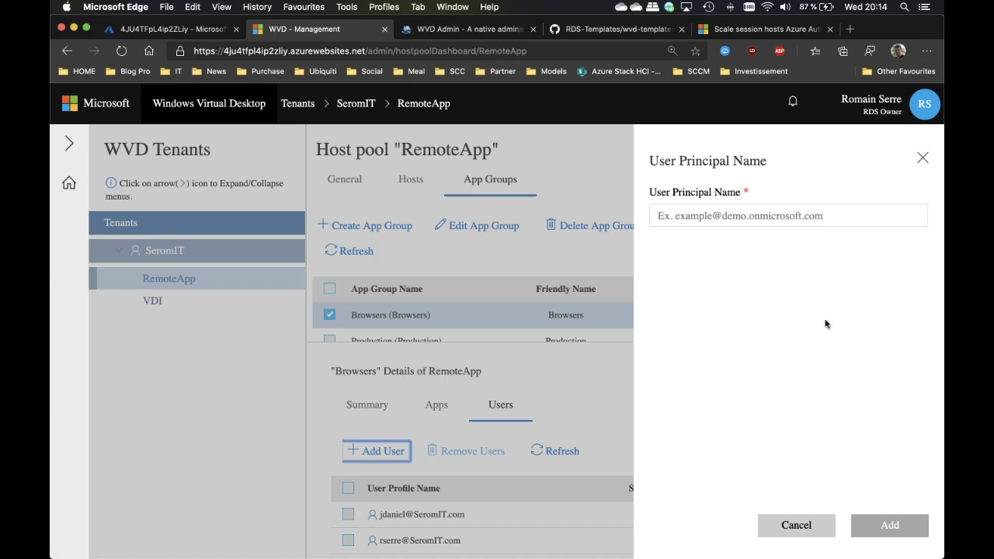
left_click(785, 527)
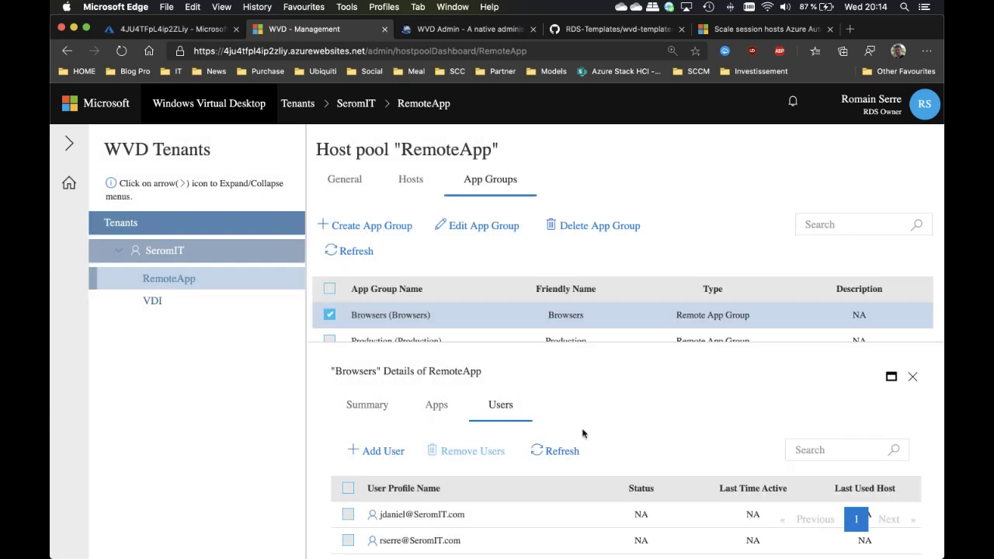
left_click(440, 406)
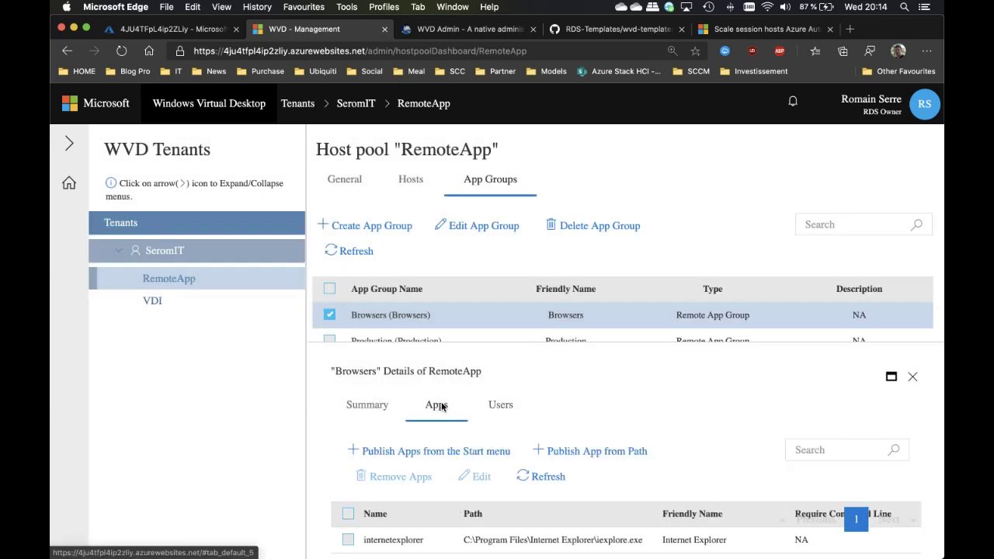
left_click(488, 417)
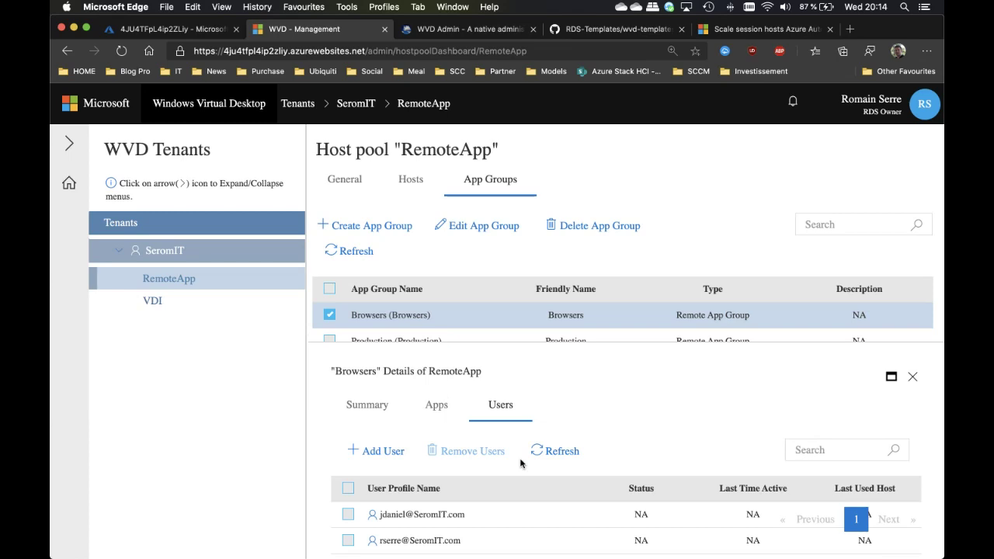
Inspect the form for creating an app group in the RemoteApp host pool, closing it without creating one.
left_click(330, 315)
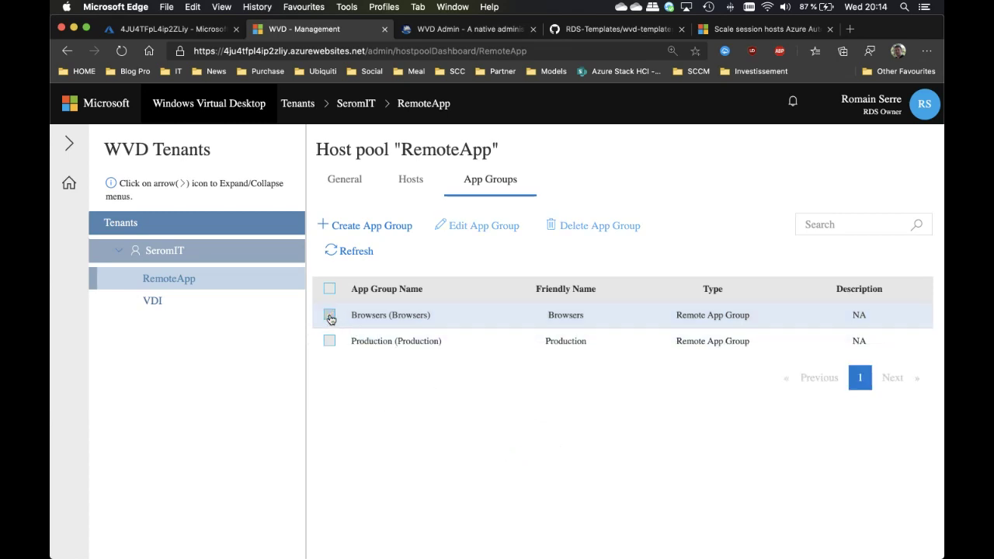
left_click(372, 226)
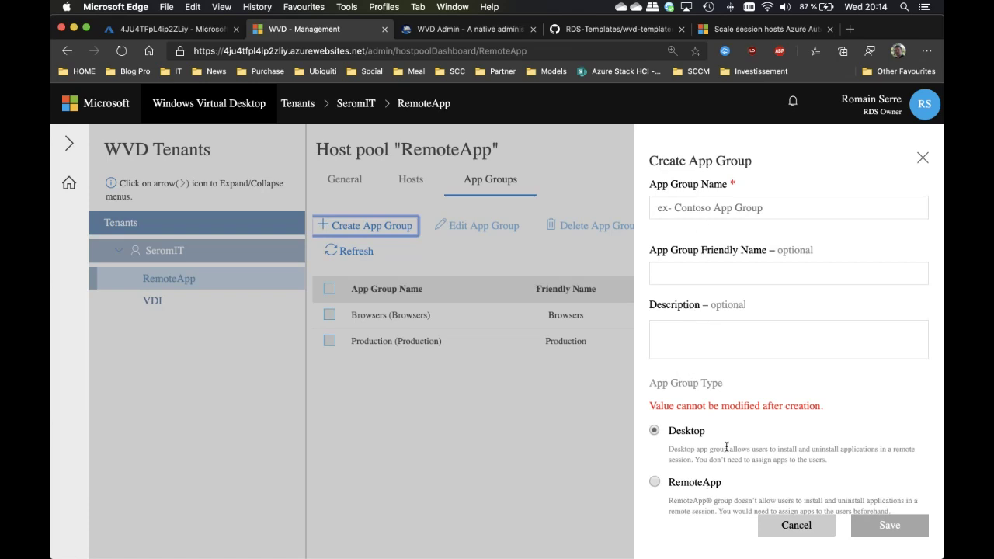
left_click(795, 525)
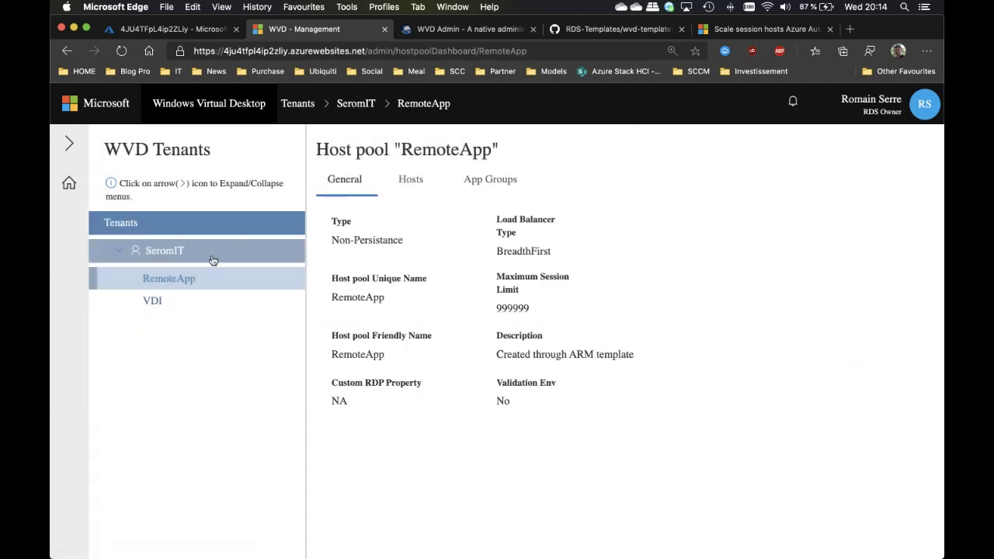
Examine the VDI host pool's app groups, session hosts and general properties.
left_click(161, 301)
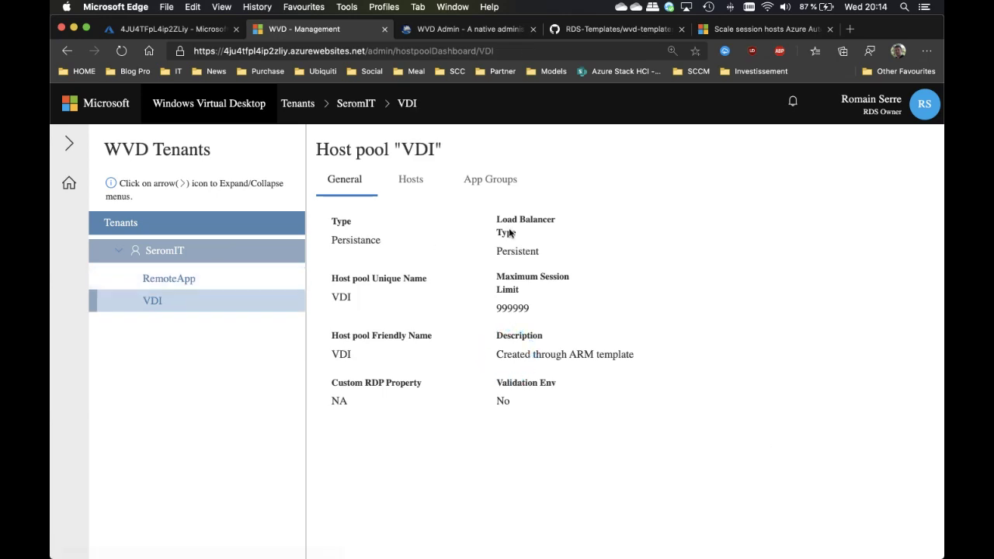
left_click(484, 184)
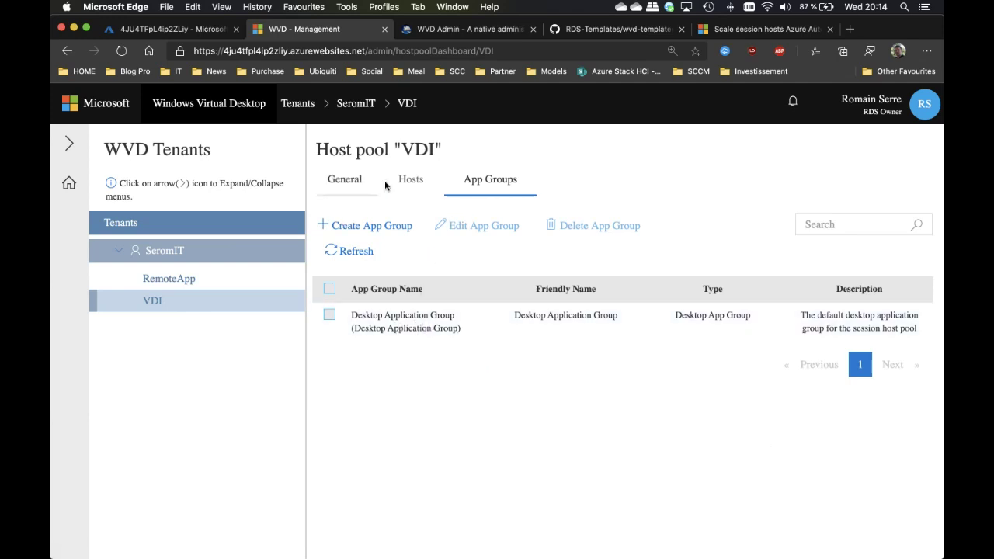
left_click(410, 183)
left_click(362, 188)
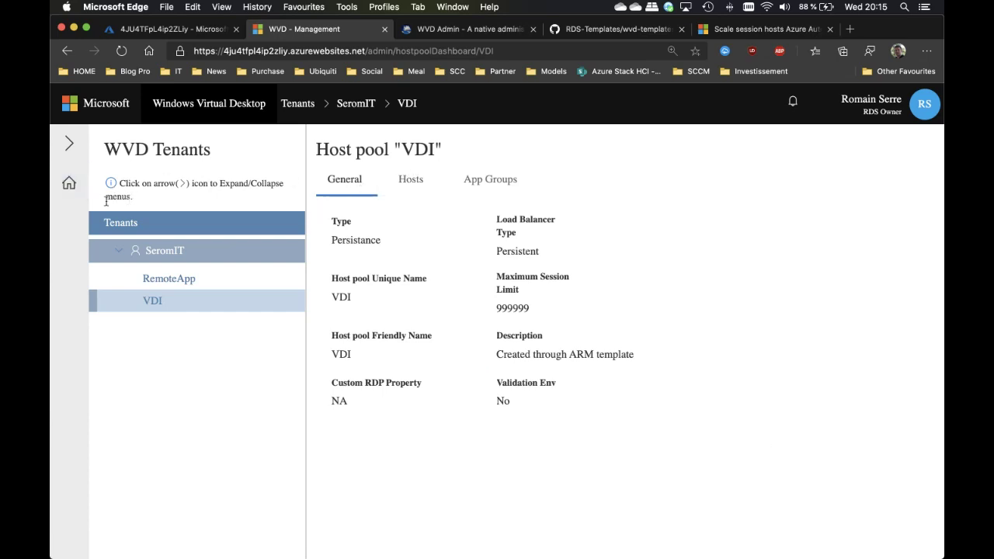
Return to the tenants overview and reopen the SeromIT tenant's RemoteApp host pool to review its hosts and app groups.
left_click(68, 184)
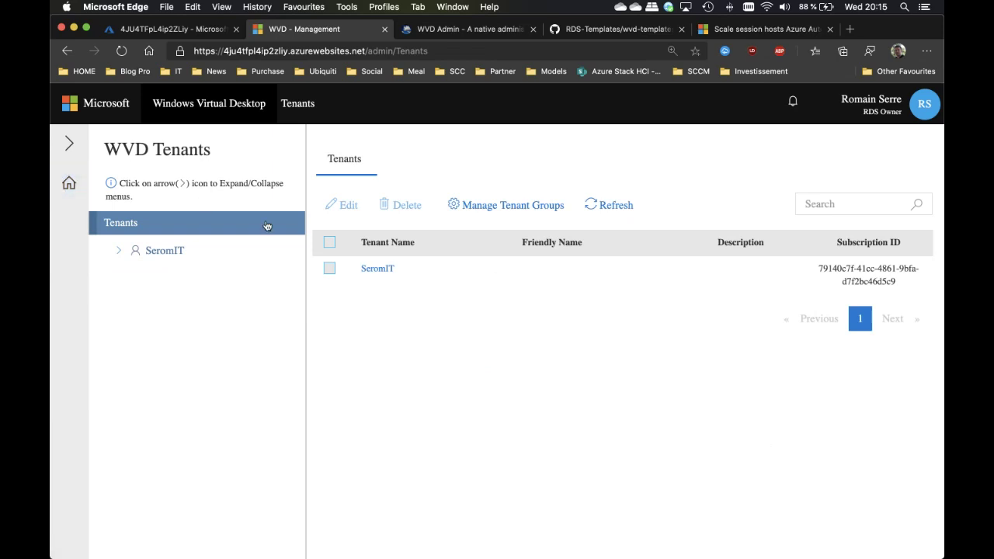
left_click(119, 250)
left_click(175, 278)
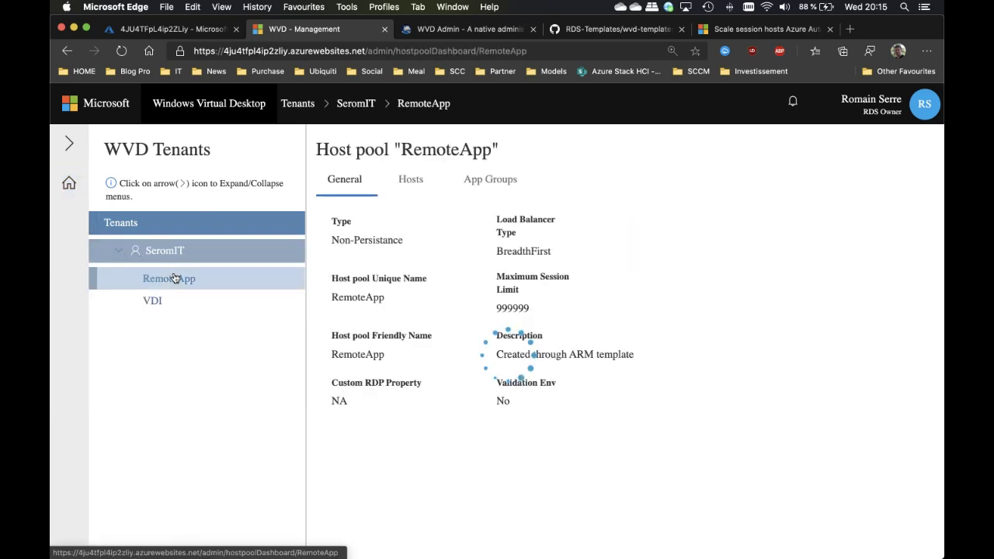
left_click(407, 194)
left_click(485, 183)
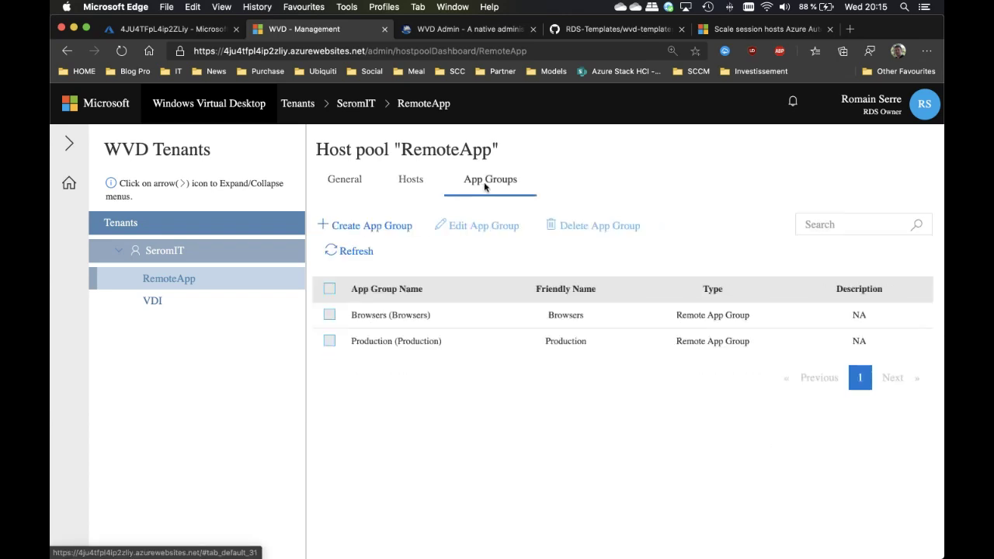
Switch to the ITProCloud blog article on WVD Admin and read its introduction and list of administration capabilities.
left_click(413, 31)
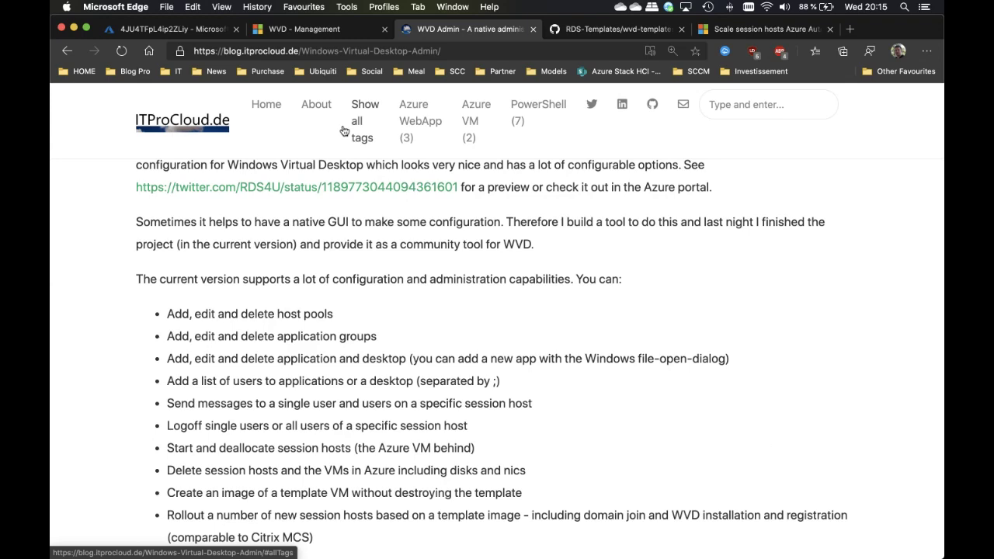
scroll(518, 281, "up", 4)
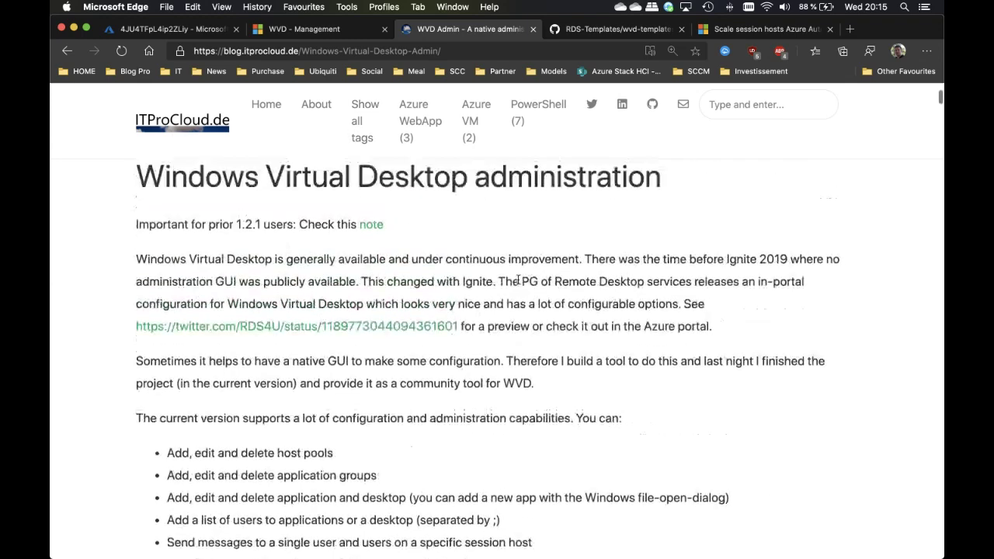
scroll(518, 281, "up", 5)
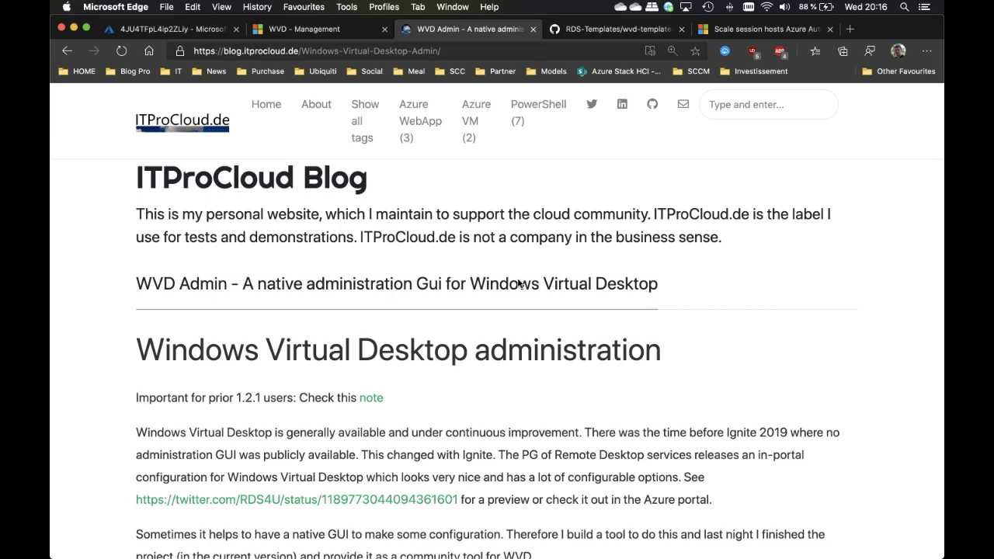
scroll(519, 270, "down", 1)
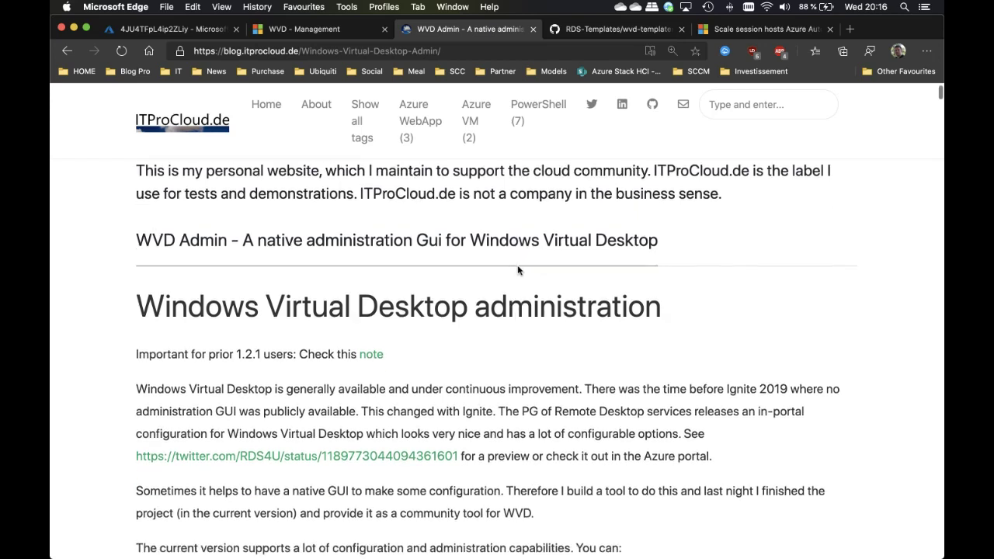
scroll(519, 270, "down", 1)
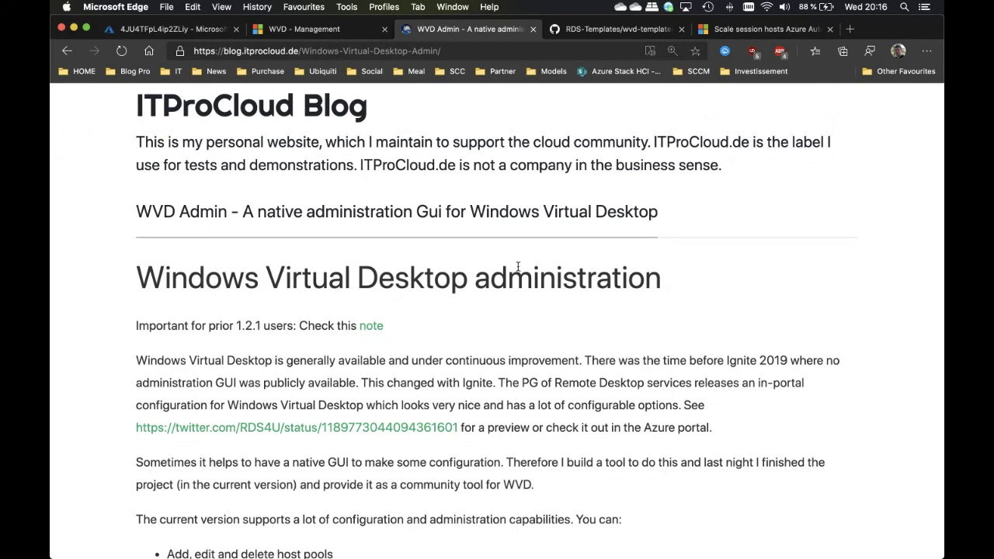
scroll(518, 267, "down", 5)
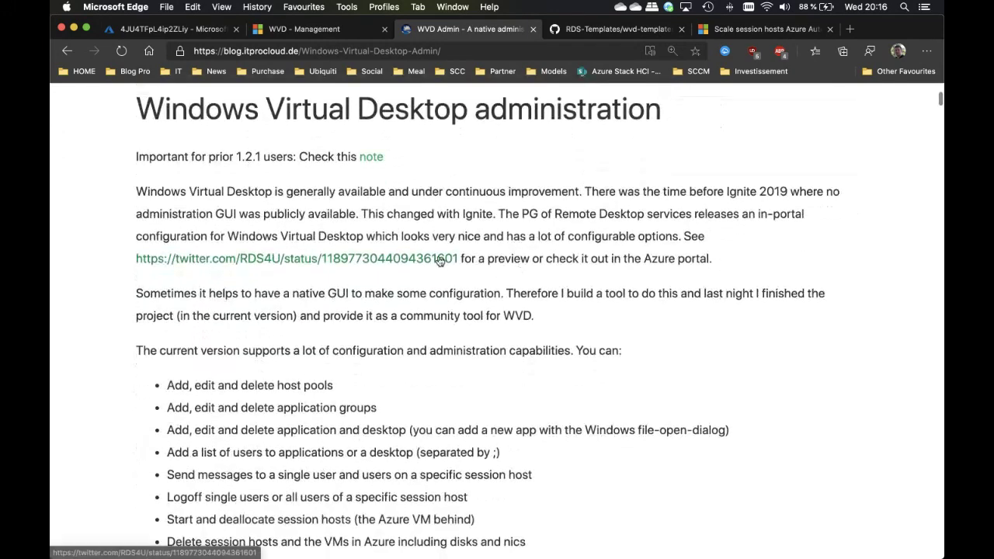
scroll(418, 307, "down", 2)
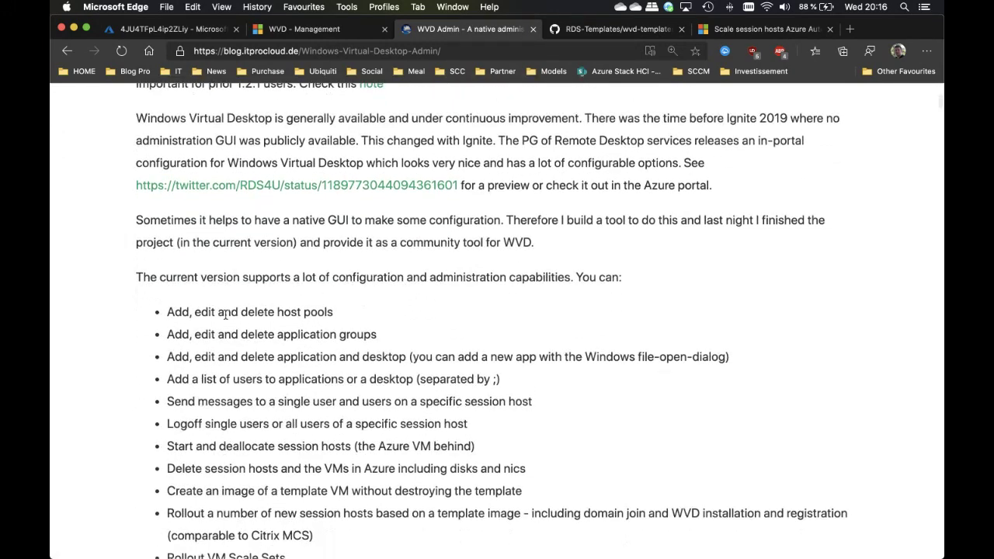
left_click_drag(212, 312, 325, 436)
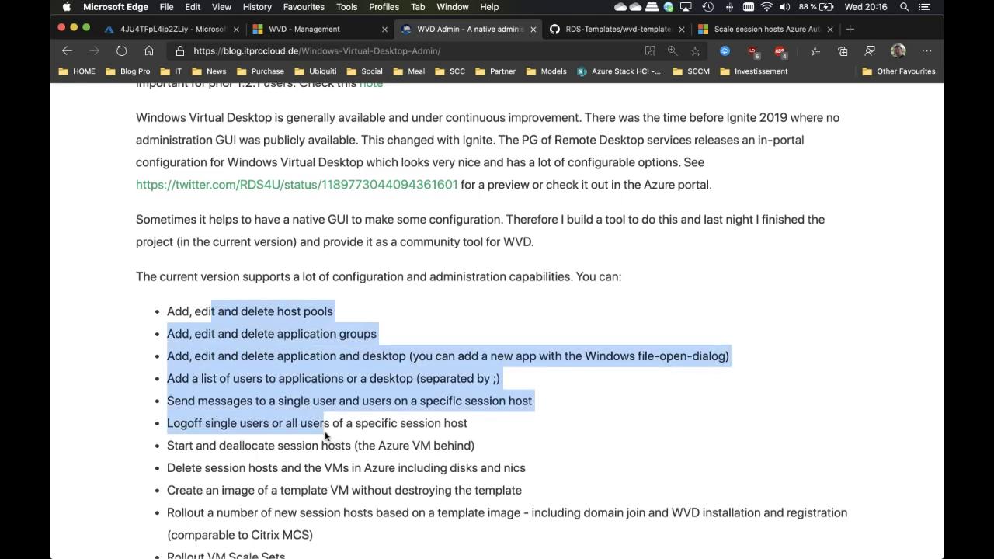
scroll(325, 436, "down", 4)
scroll(305, 363, "down", 5)
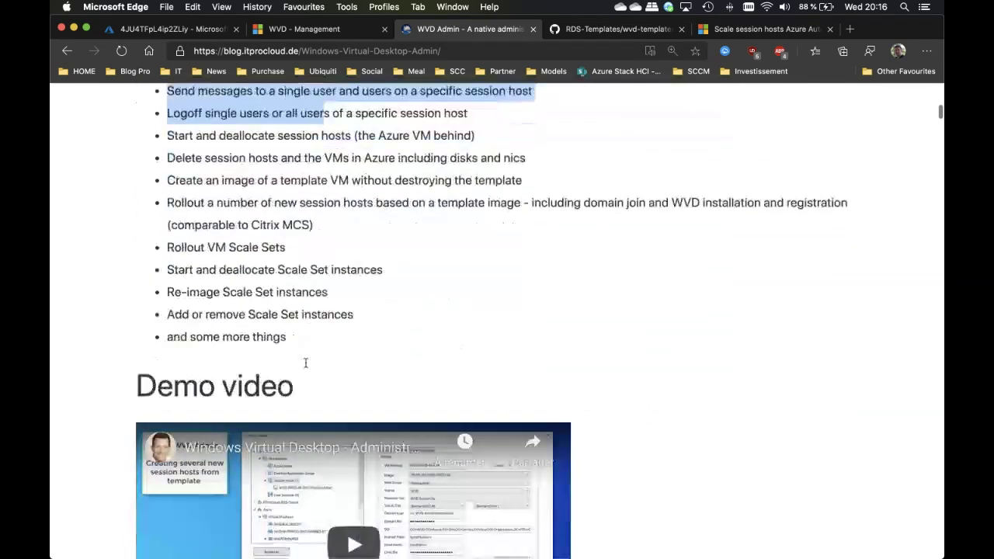
Skim the article's demo video, installation, version history and Scale Set sections.
scroll(305, 363, "down", 6)
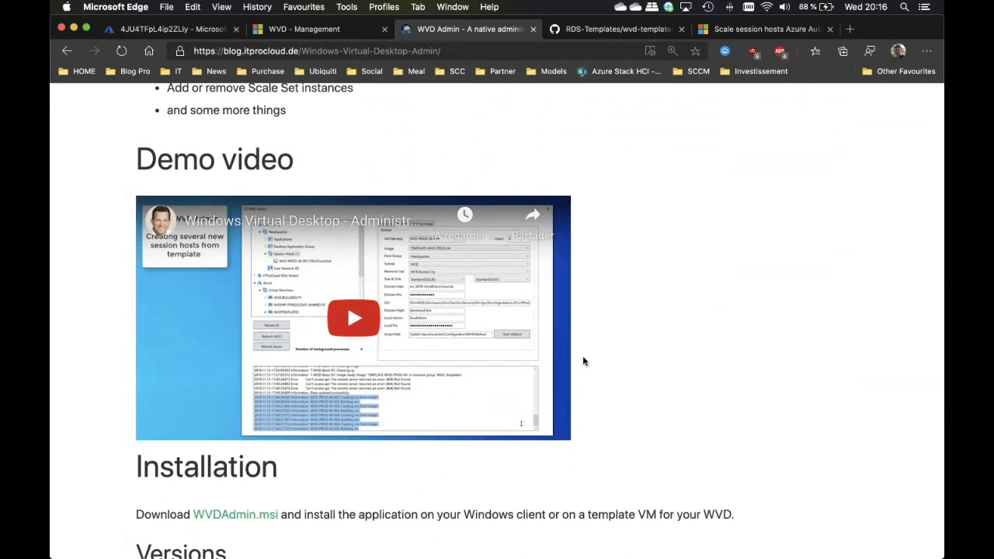
scroll(584, 361, "down", 20)
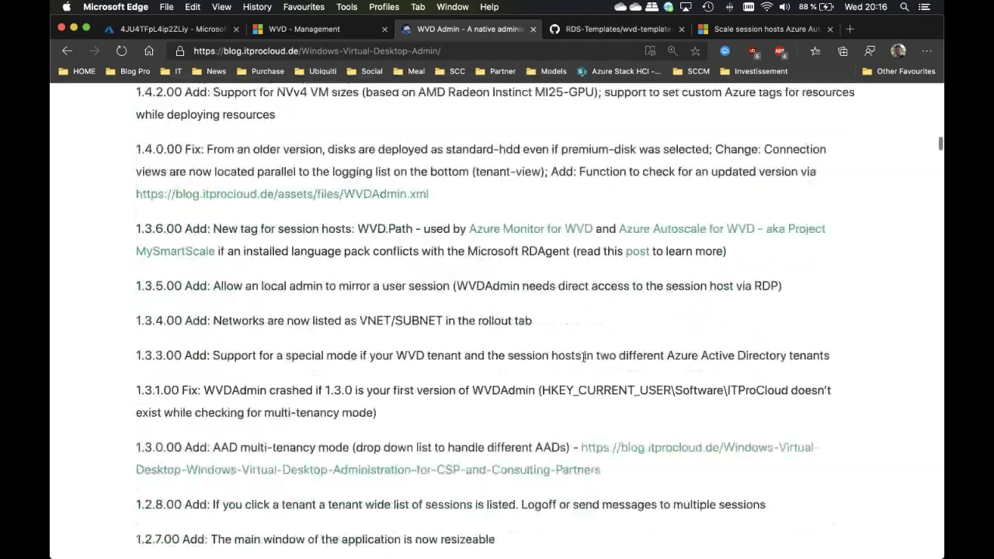
scroll(584, 358, "down", 4)
scroll(584, 358, "up", 14)
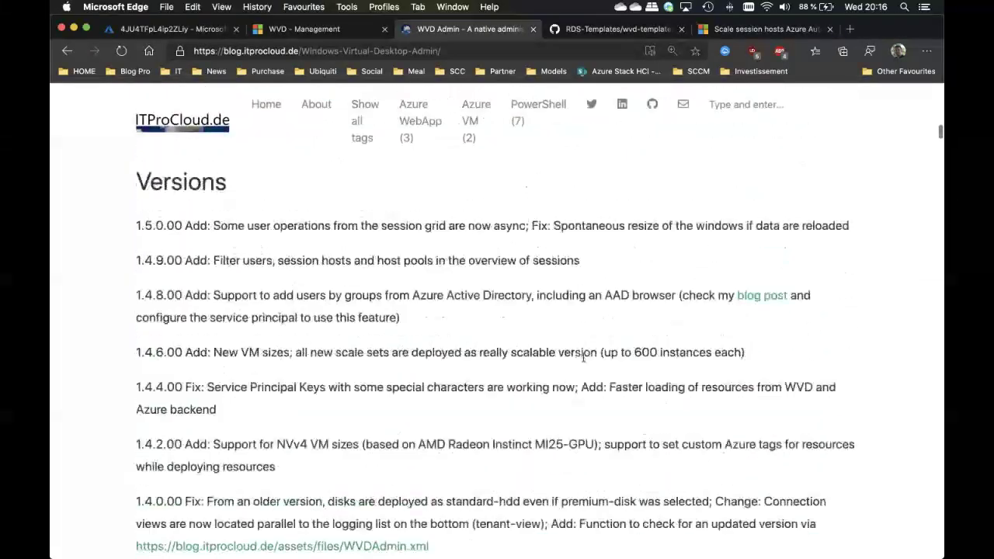
scroll(584, 359, "down", 3)
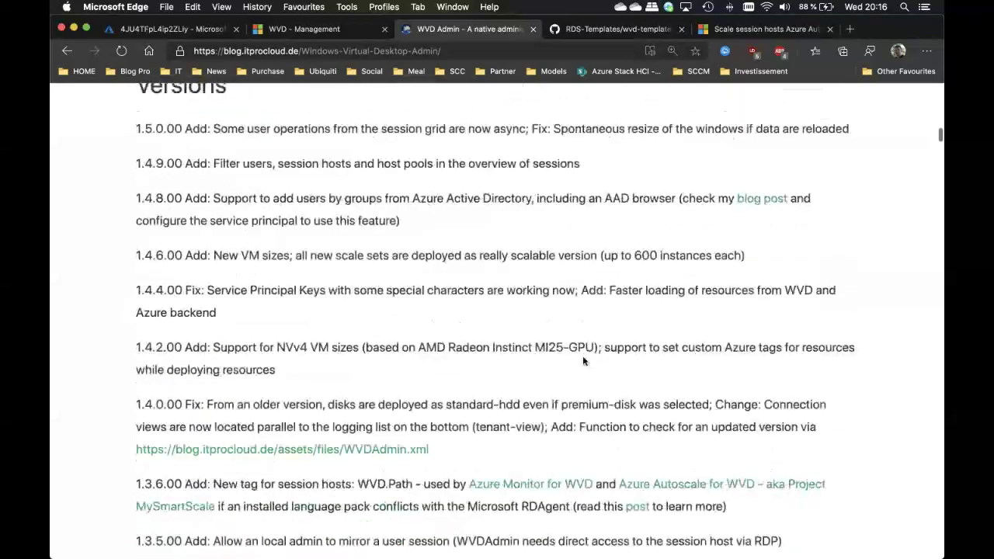
scroll(583, 359, "down", 20)
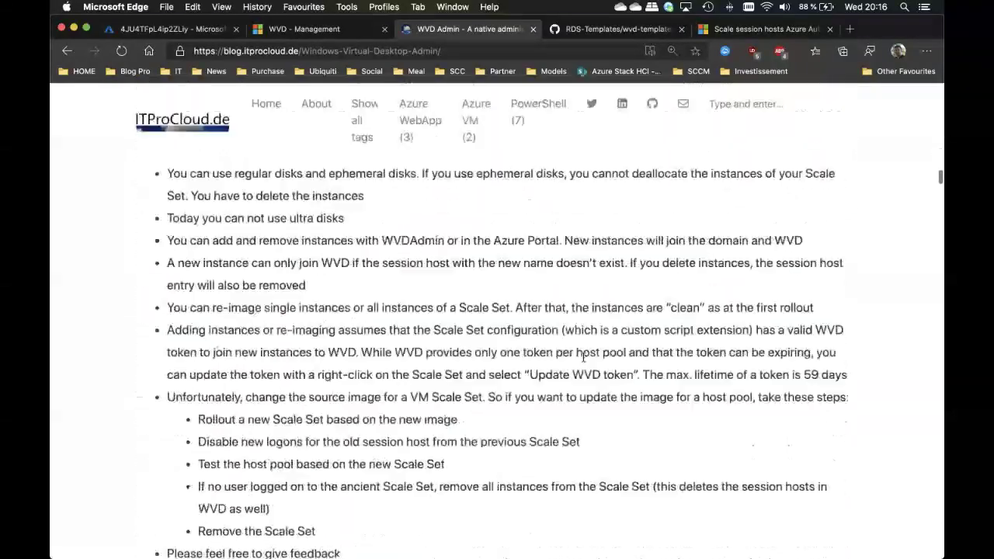
scroll(583, 360, "down", 20)
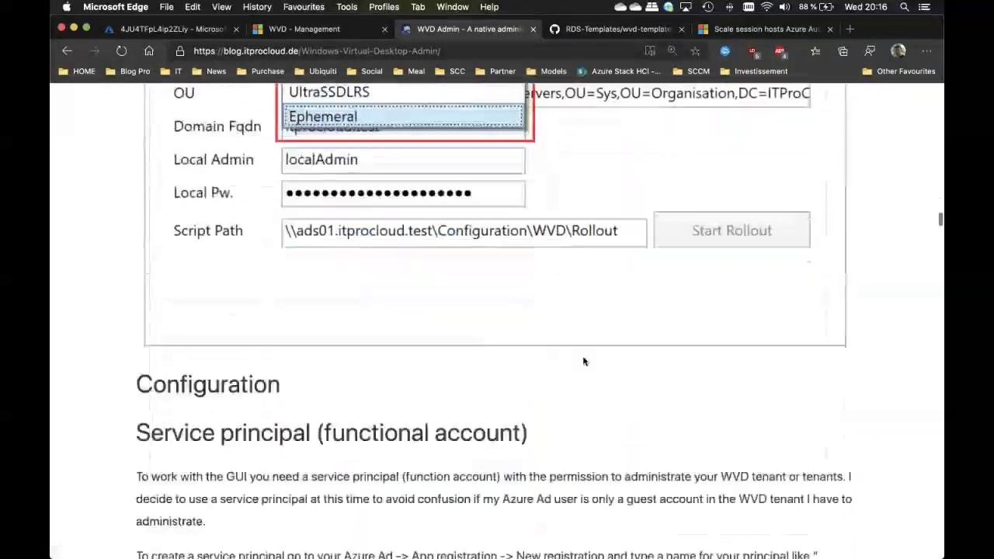
Read the article's instructions for registering the svc_WVDAdmin service principal, adding a client secret, granting API permissions and noting its IDs.
scroll(584, 361, "down", 20)
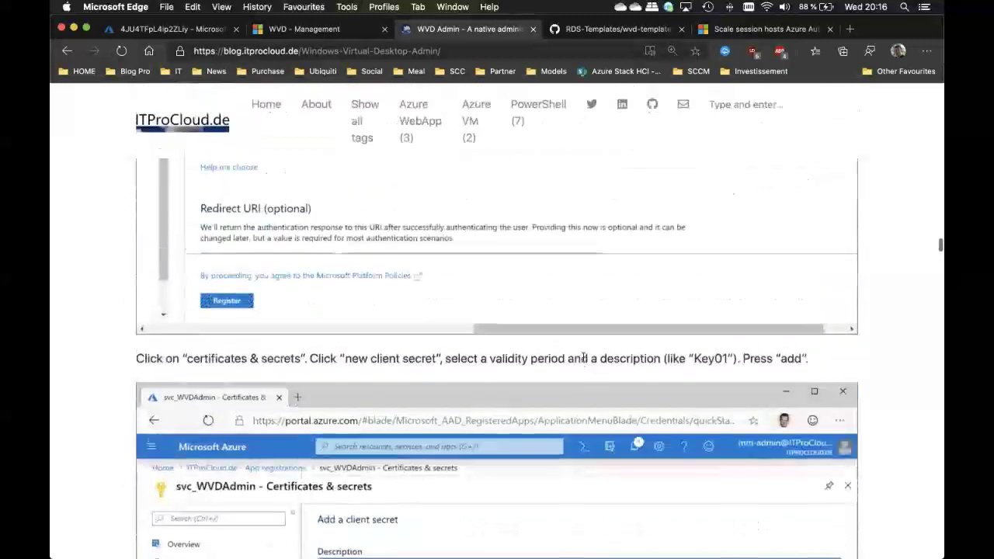
scroll(584, 359, "up", 10)
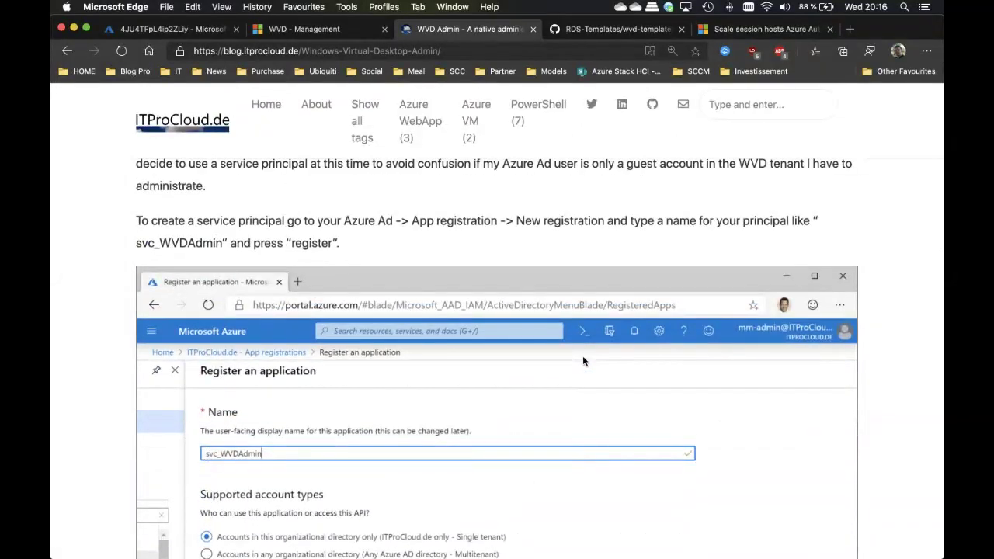
scroll(584, 362, "down", 10)
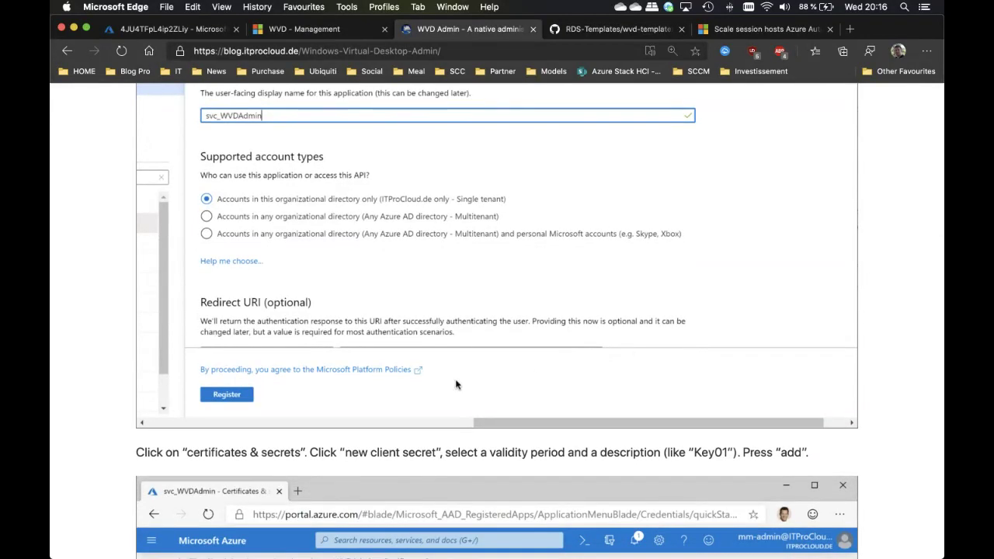
scroll(475, 343, "down", 3)
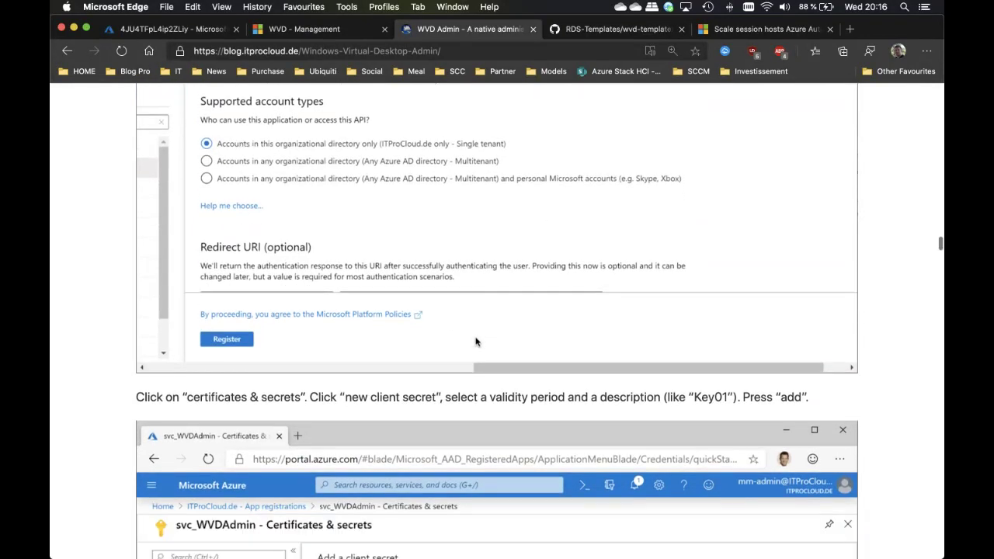
scroll(476, 341, "down", 18)
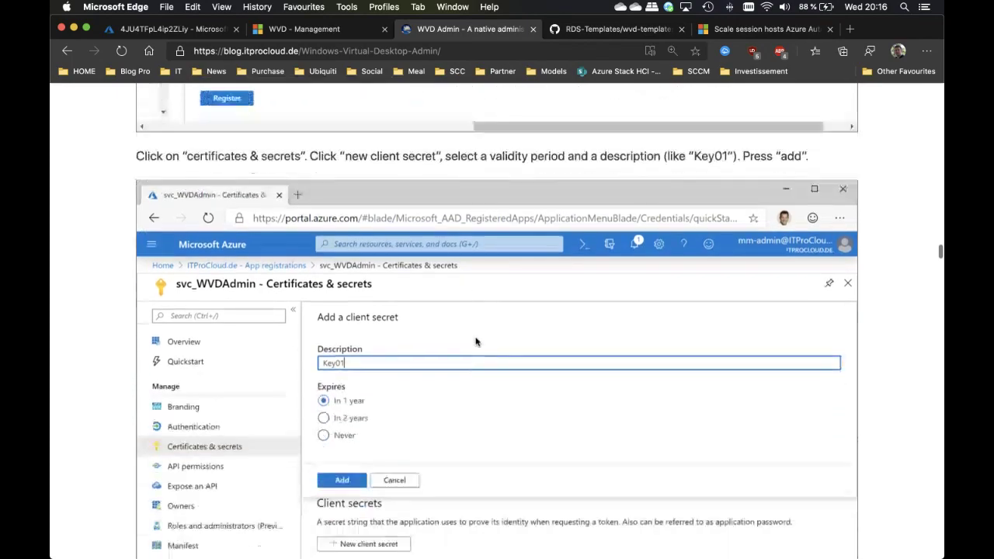
scroll(477, 342, "down", 14)
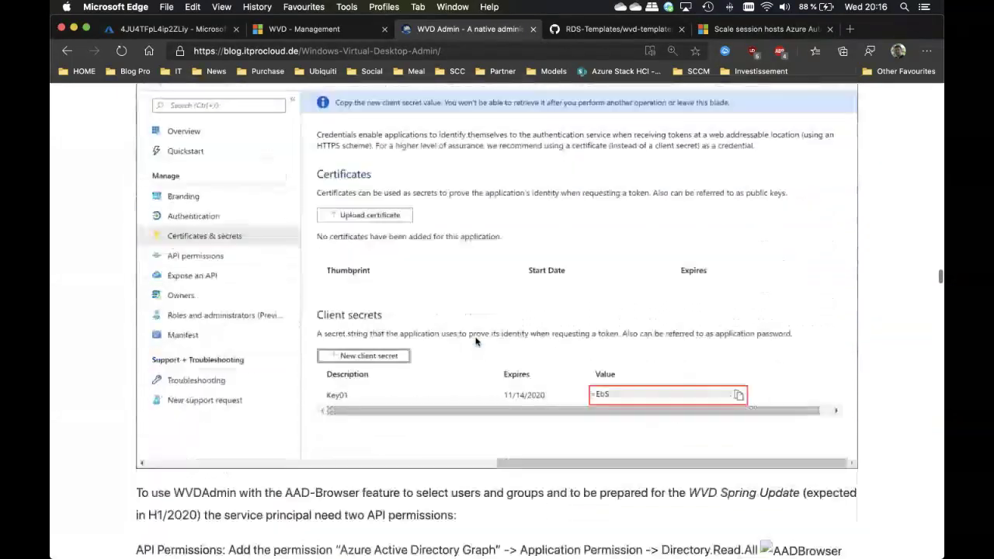
scroll(476, 339, "down", 8)
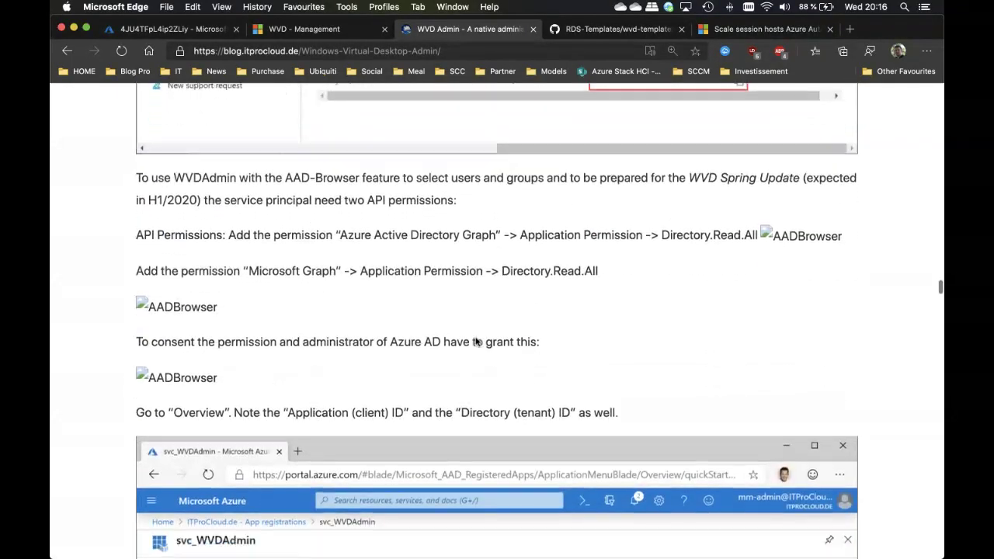
scroll(476, 341, "down", 4)
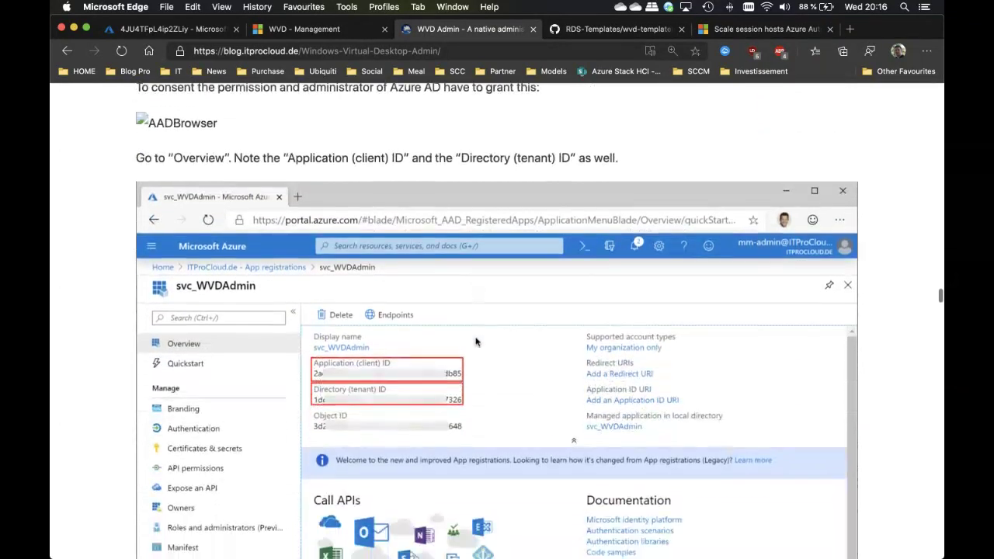
scroll(476, 342, "down", 4)
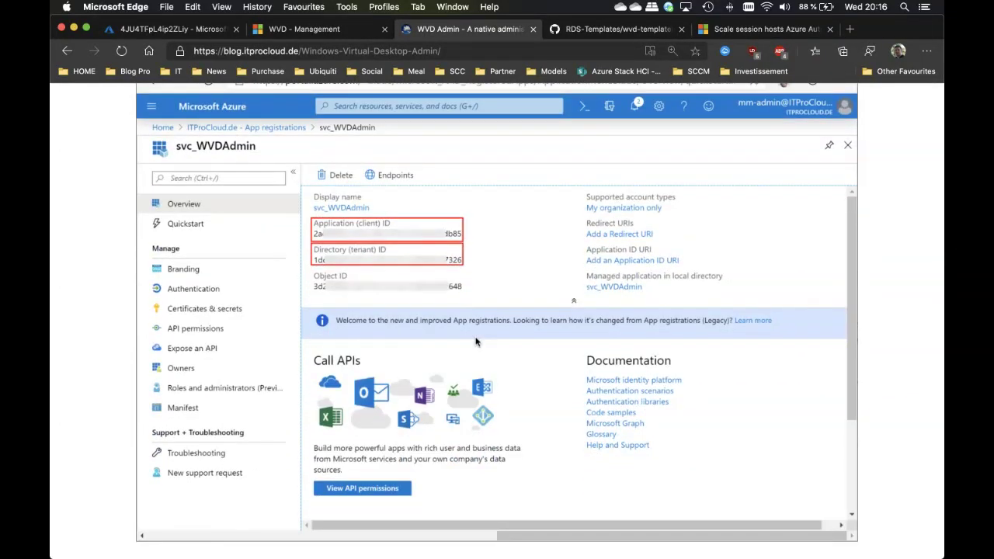
scroll(476, 342, "down", 3)
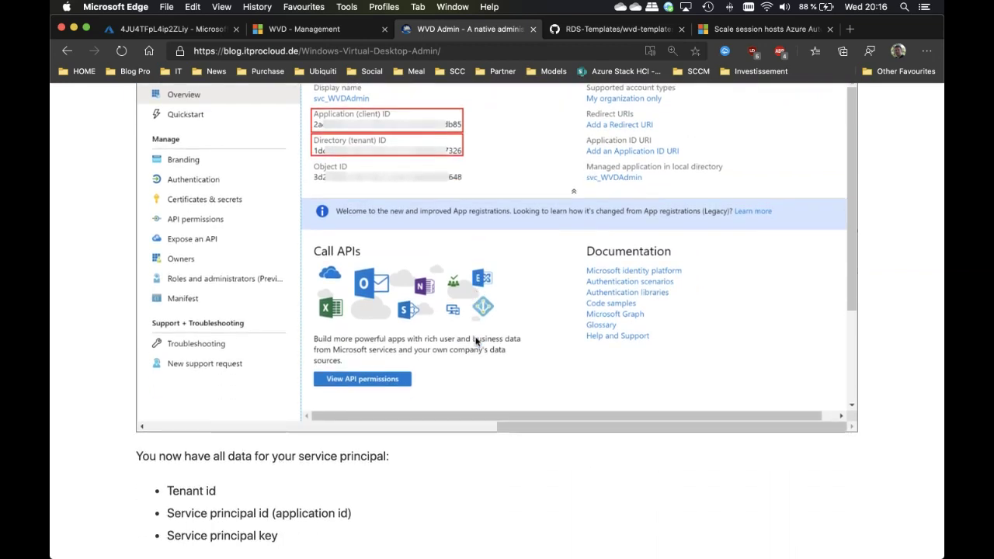
scroll(476, 342, "down", 4)
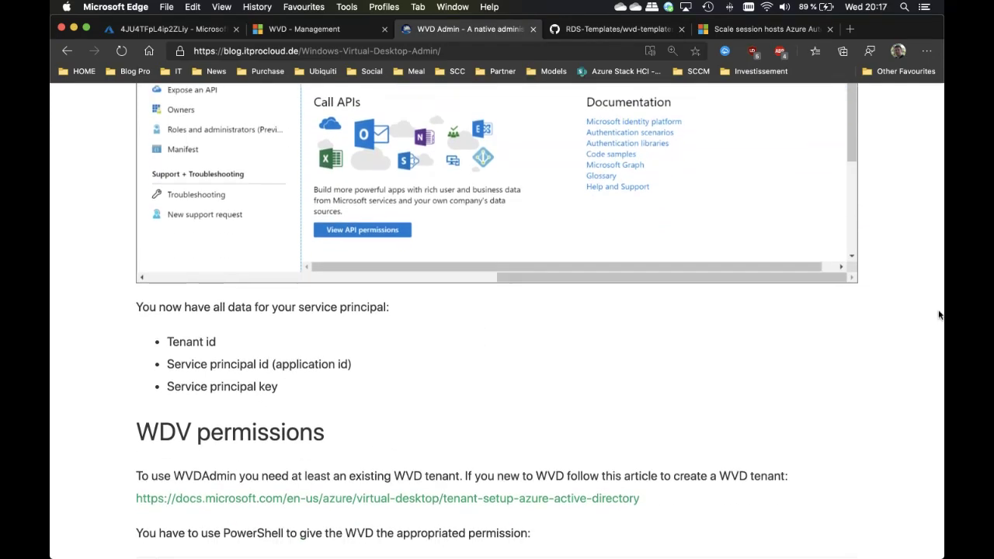
Skim the article's remaining sections on WVD permissions, Active Directory preparation and template image creation, ending at the Troubleshooting list.
scroll(845, 370, "down", 8)
scroll(845, 373, "down", 20)
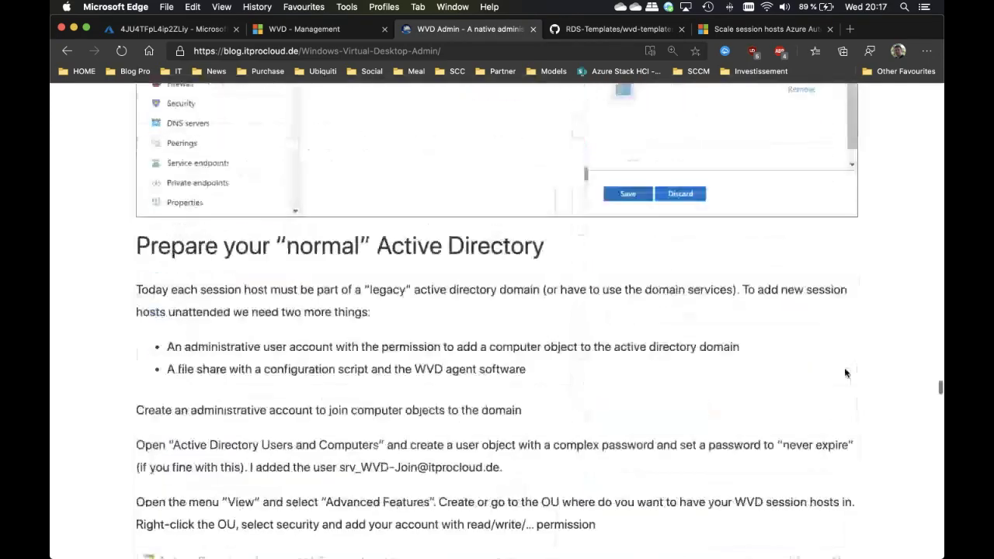
scroll(845, 373, "down", 15)
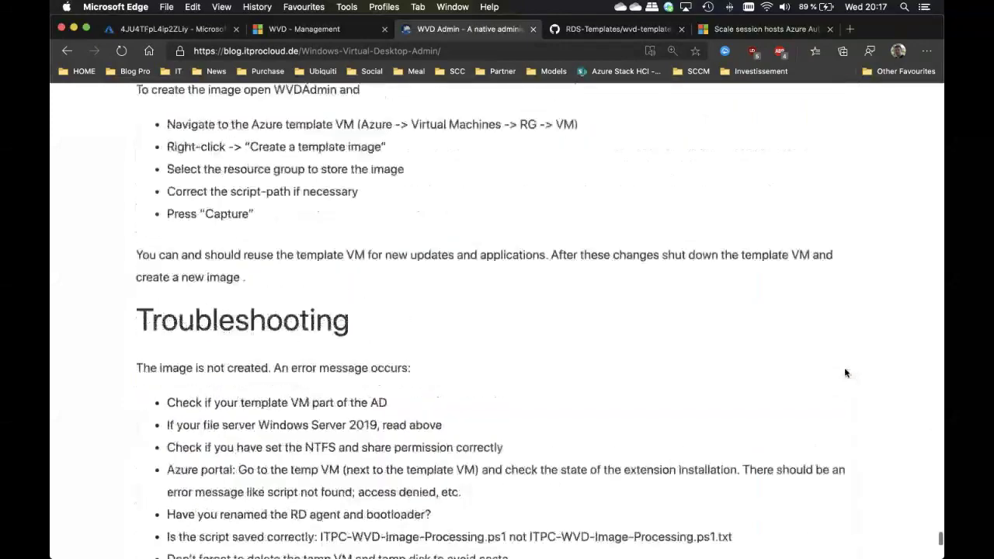
scroll(844, 373, "up", 10)
scroll(846, 373, "down", 20)
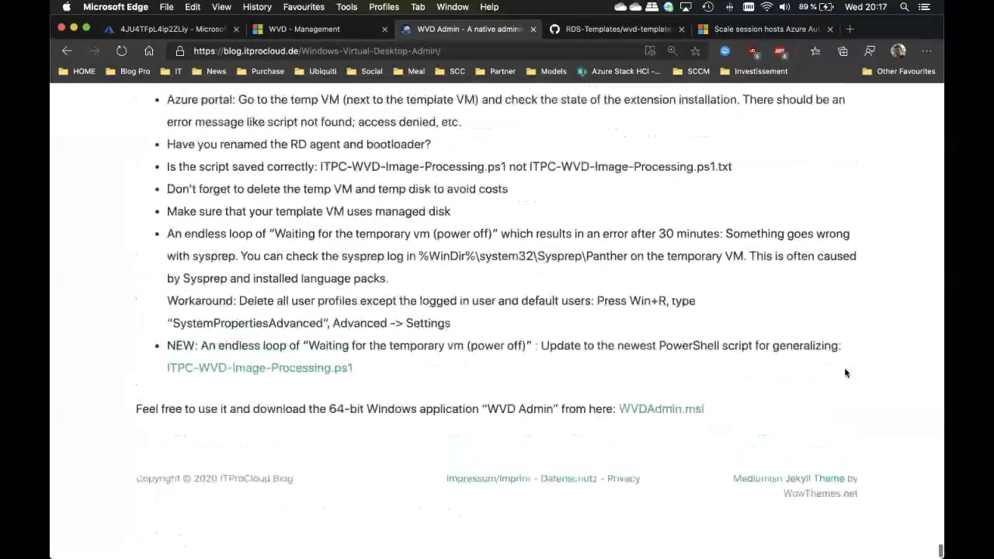
scroll(650, 337, "up", 2)
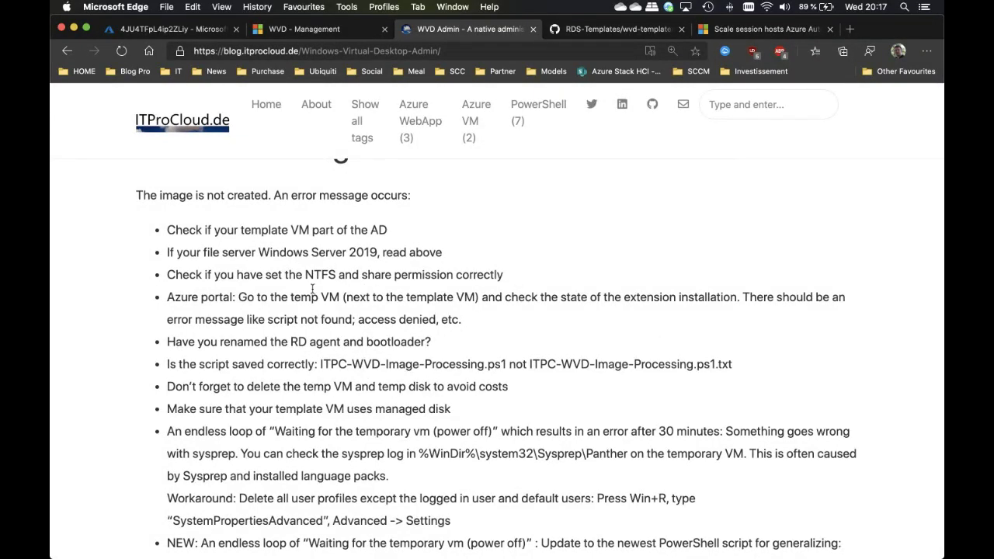
scroll(424, 329, "down", 2)
scroll(423, 328, "down", 1)
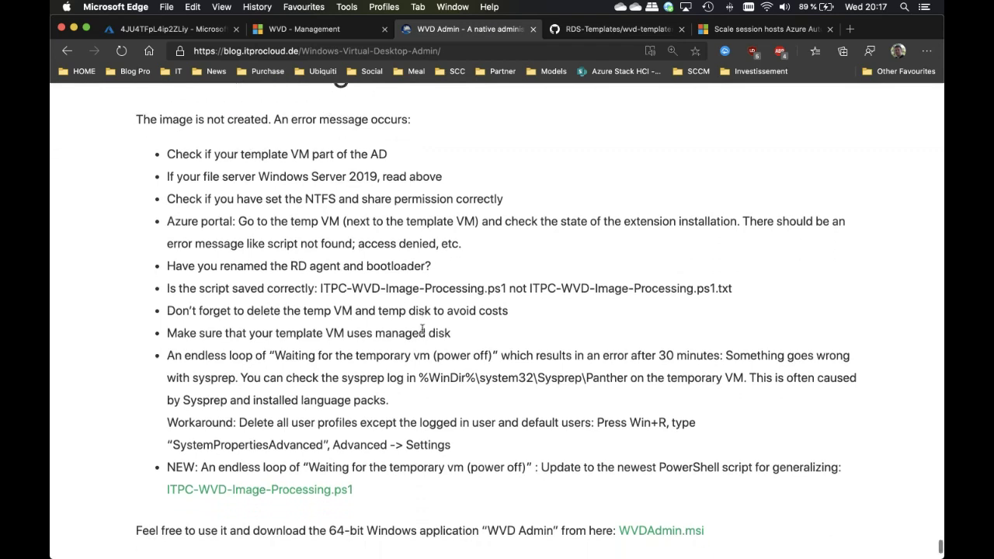
Highlight the troubleshooting entry on the endless "Waiting for the temporary vm (power off)" loop with its workaround, and revisit the template image creation instructions.
left_click_drag(166, 336, 492, 420)
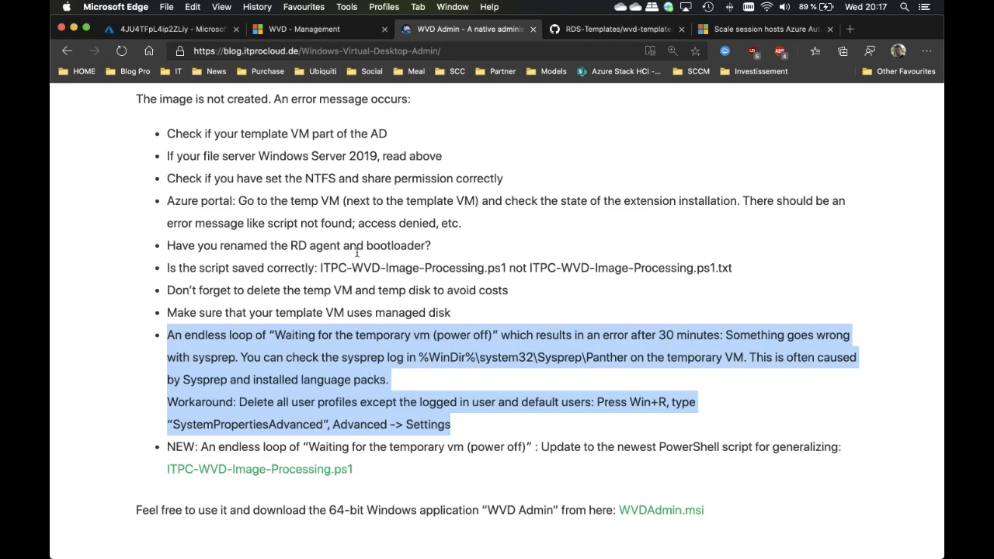
scroll(356, 250, "up", 5)
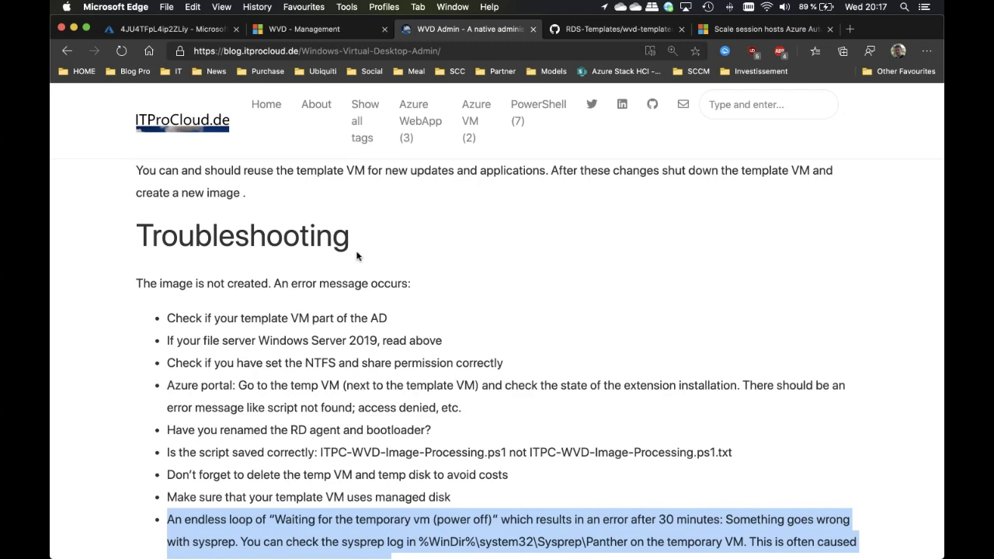
scroll(357, 255, "up", 7)
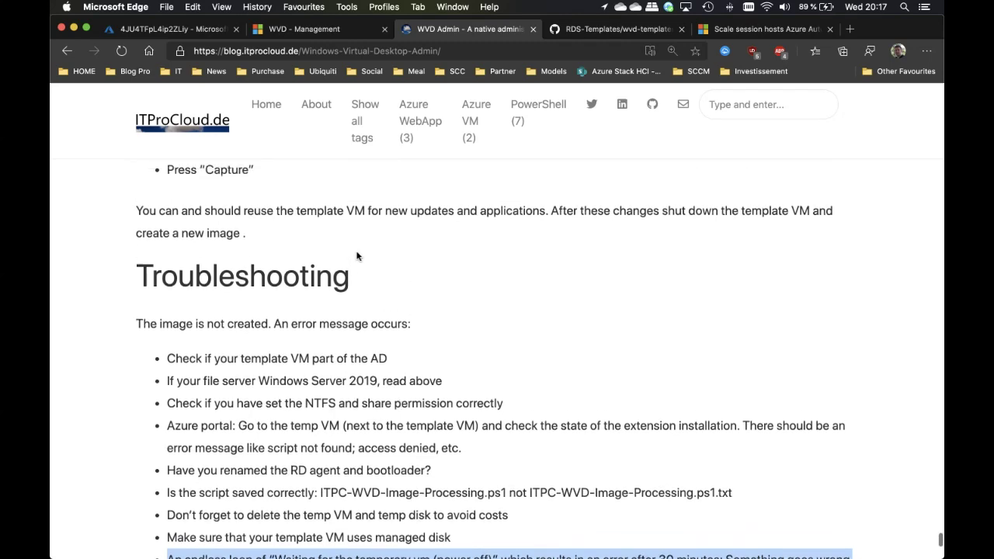
scroll(357, 255, "up", 1)
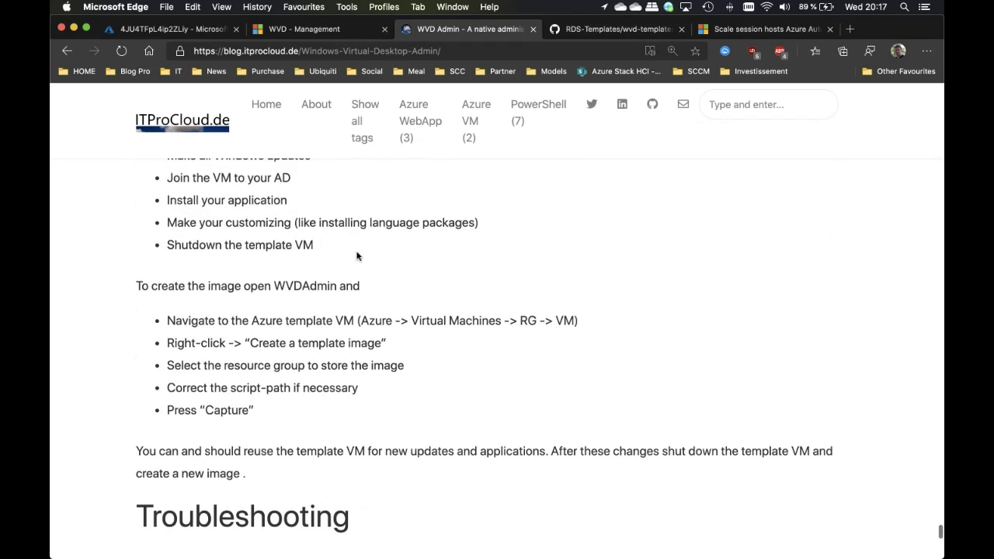
Switch to the WVDAdmin application, collapse the Azure and SeromIT nodes, and show the Welcome page with its service principal configuration.
scroll(357, 256, "right", 1)
key("ctrl+Right")
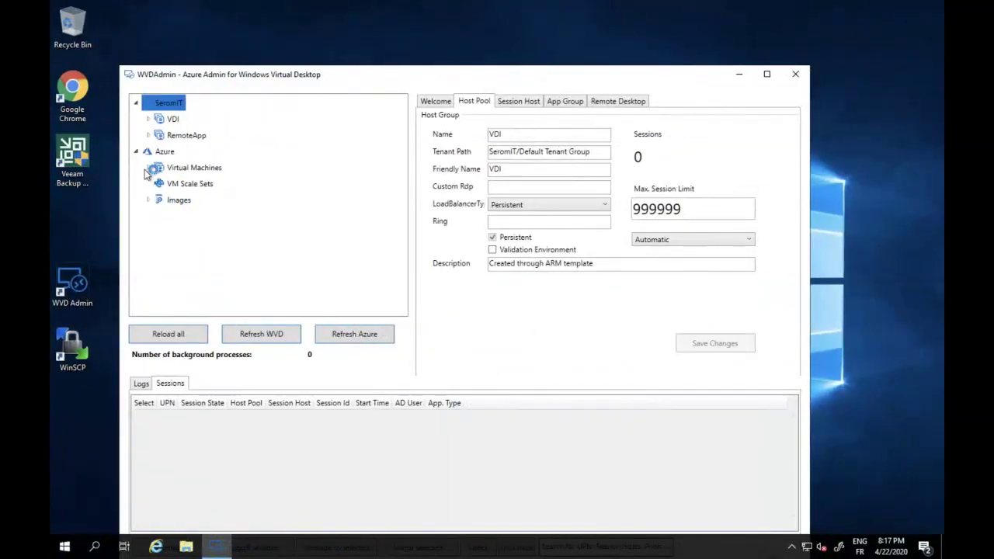
left_click(137, 153)
left_click(137, 104)
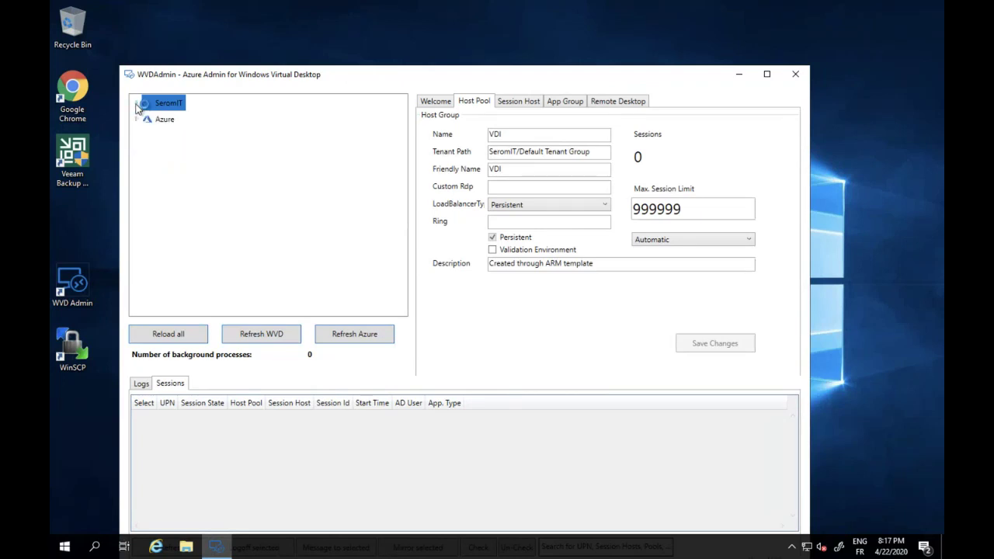
left_click(436, 102)
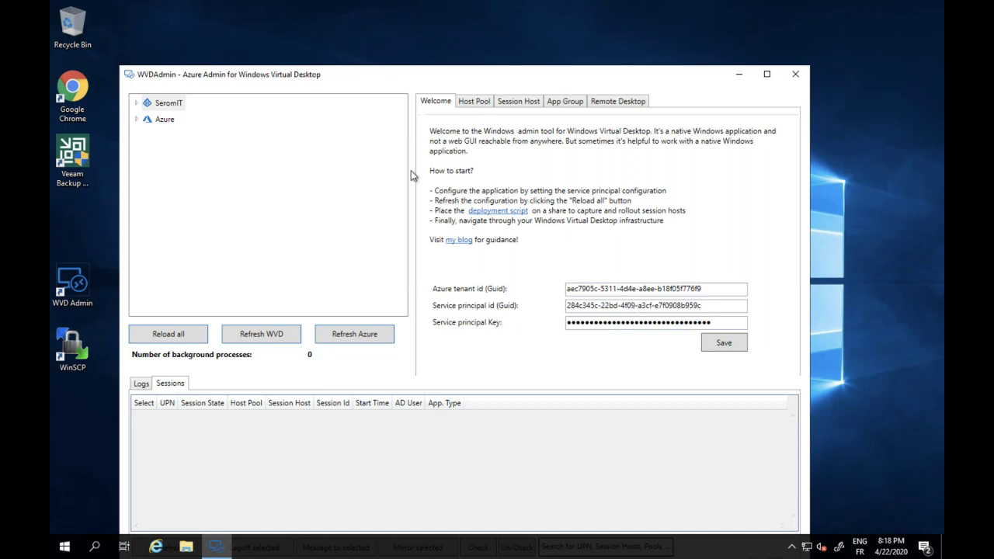
Expand the SeromIT tenant and Azure nodes and inspect the images stored in the WVD-ADMIN resource group.
left_click(138, 103)
left_click(139, 153)
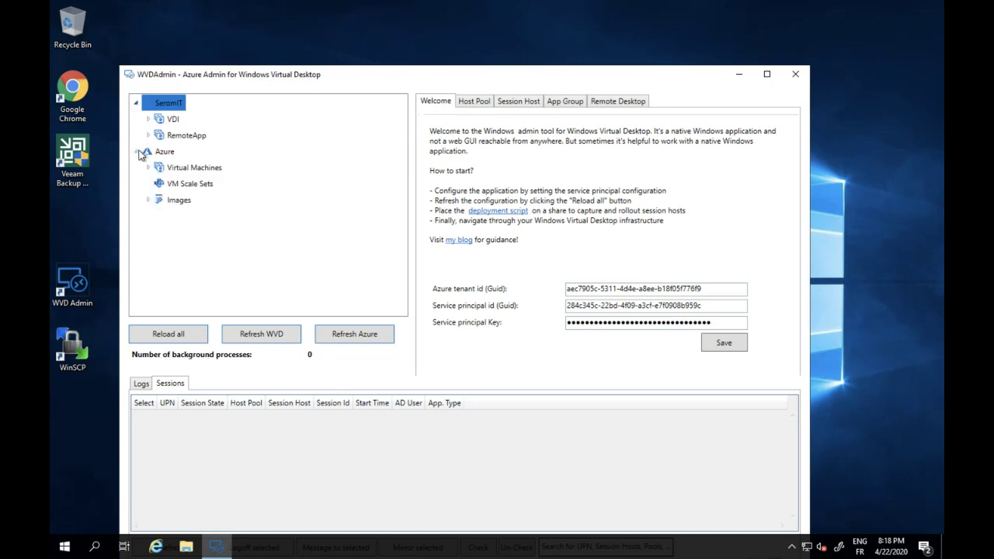
left_click(149, 201)
left_click(192, 218)
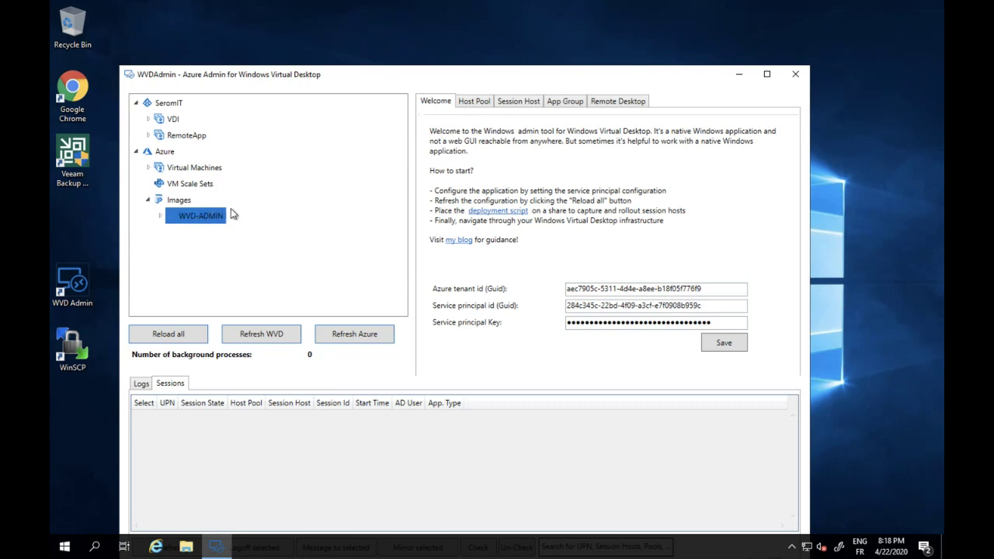
left_click(159, 217)
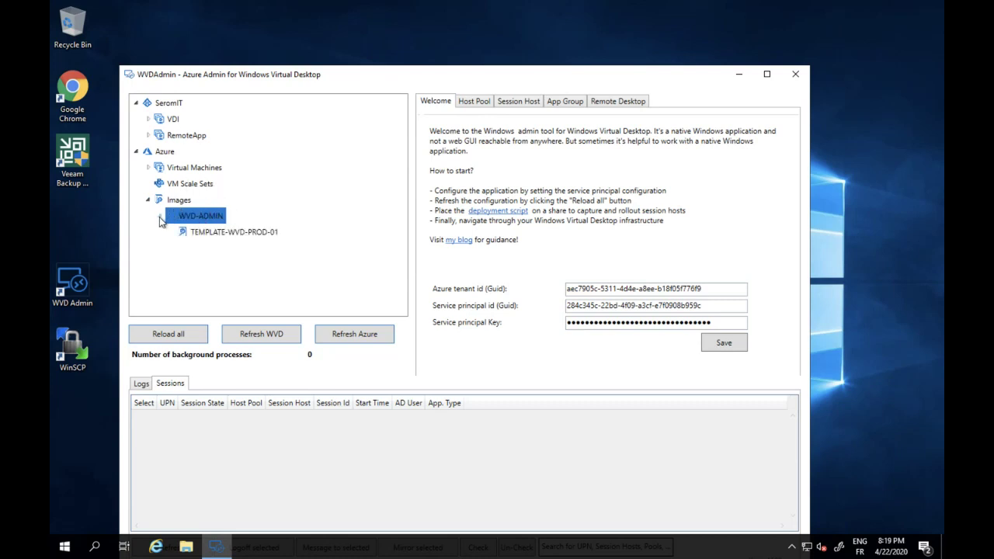
left_click(160, 217)
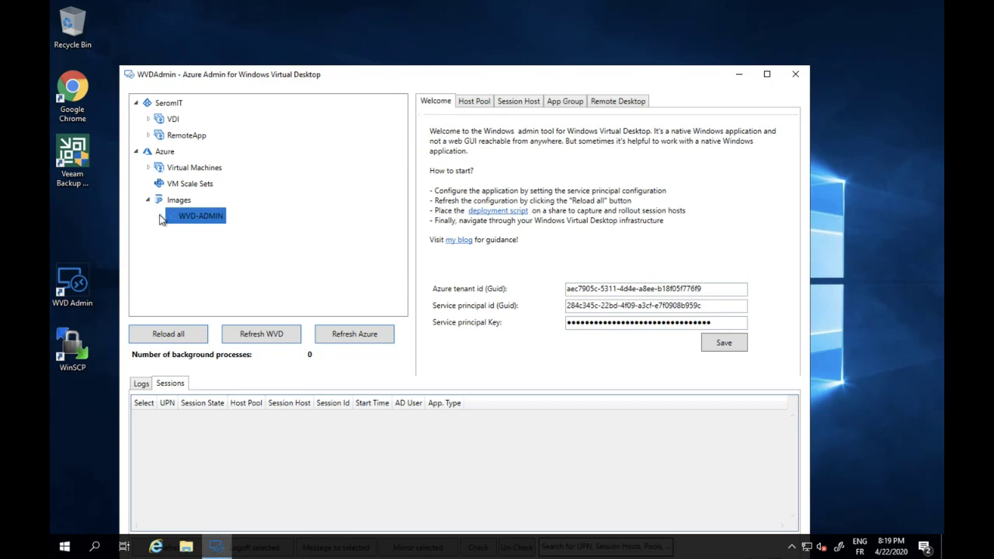
List the virtual machines in the WVD resource group and review the actions available for VDI-001 and RemoteApp-001.
left_click(149, 168)
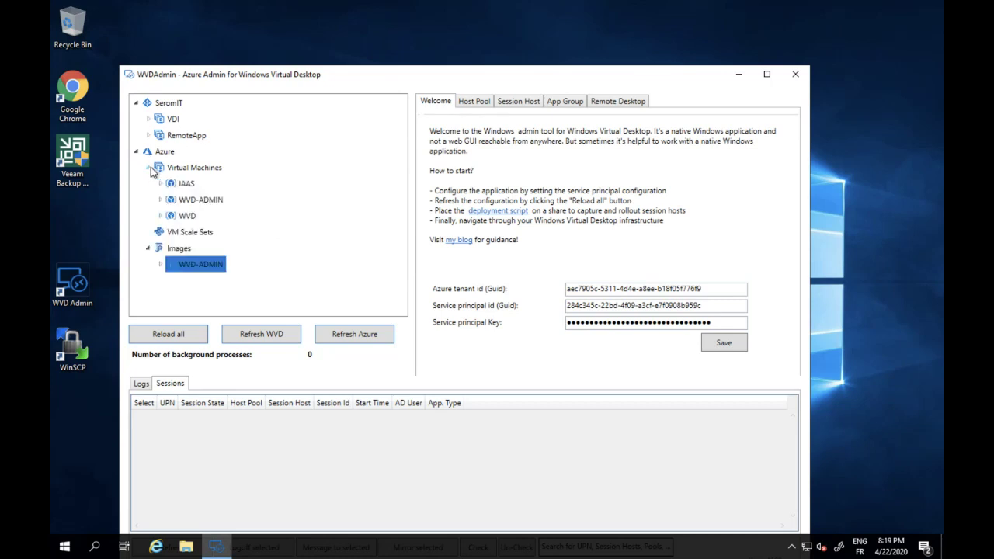
left_click(161, 216)
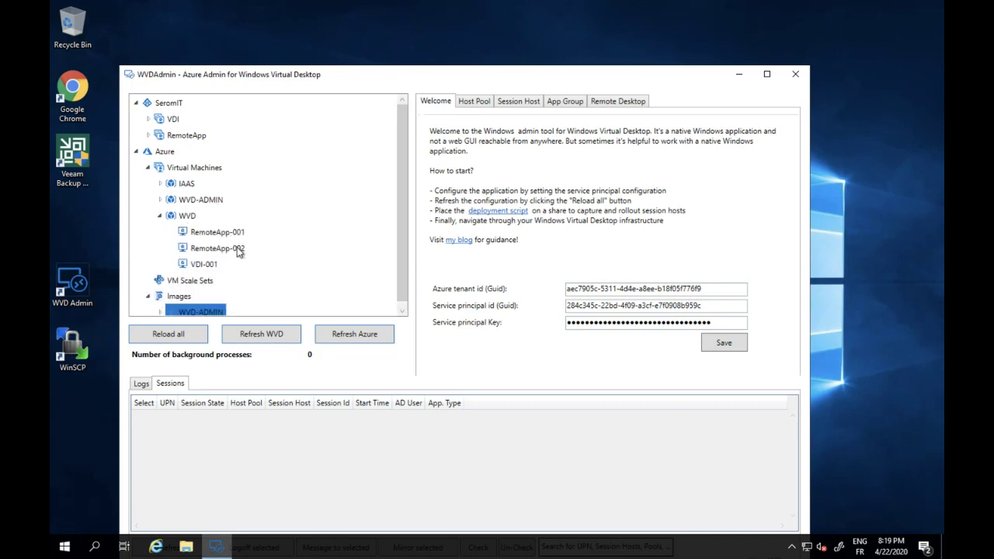
left_click(202, 238)
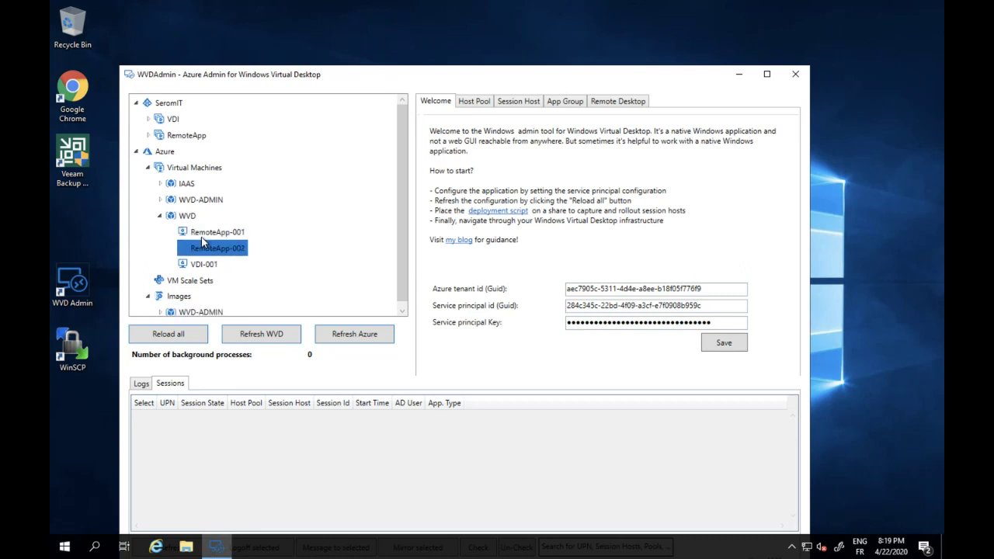
key("Down")
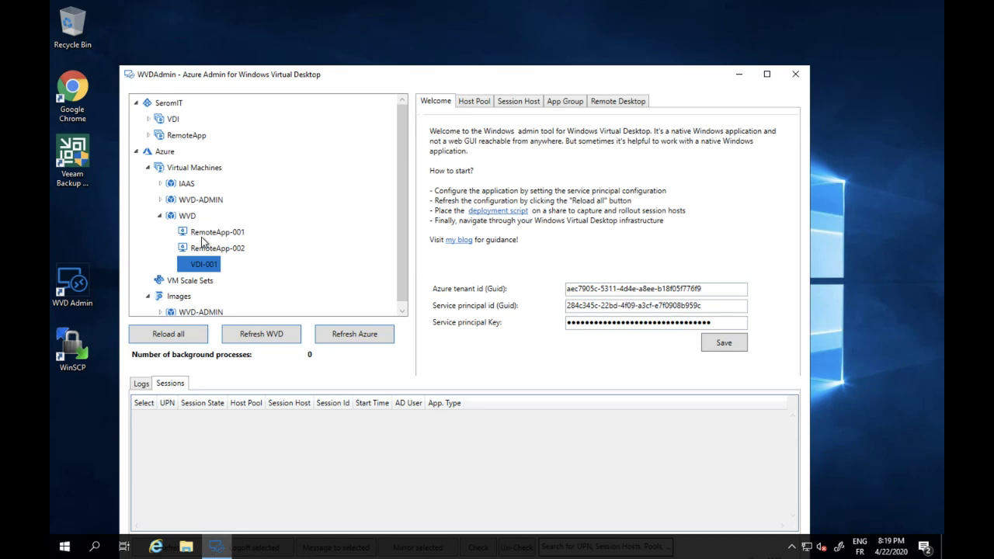
right_click(202, 242)
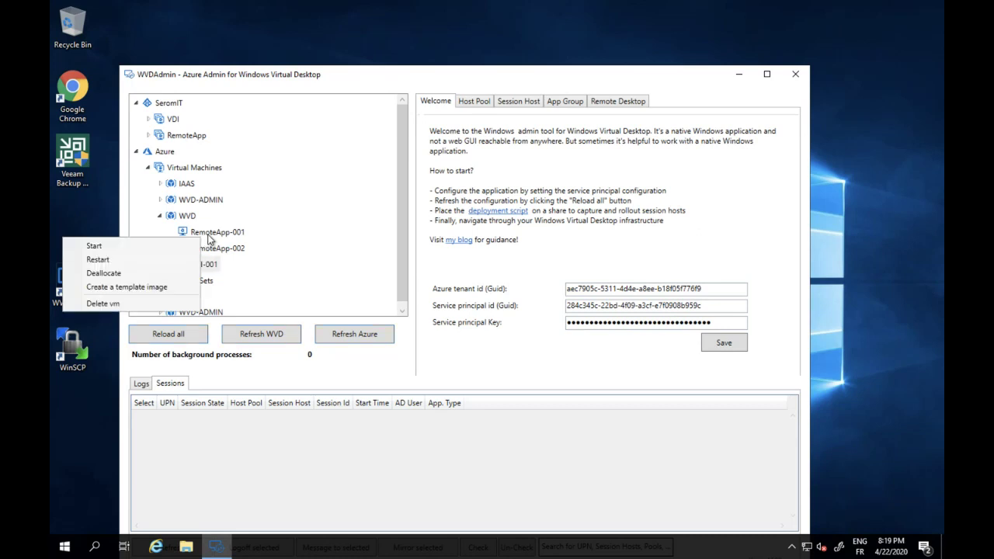
left_click(206, 235)
right_click(208, 238)
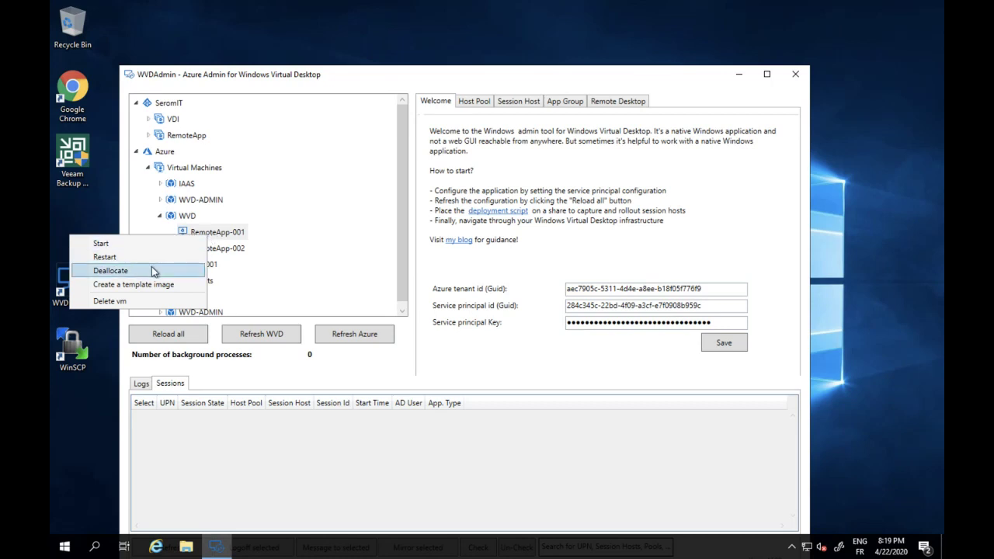
left_click(301, 262)
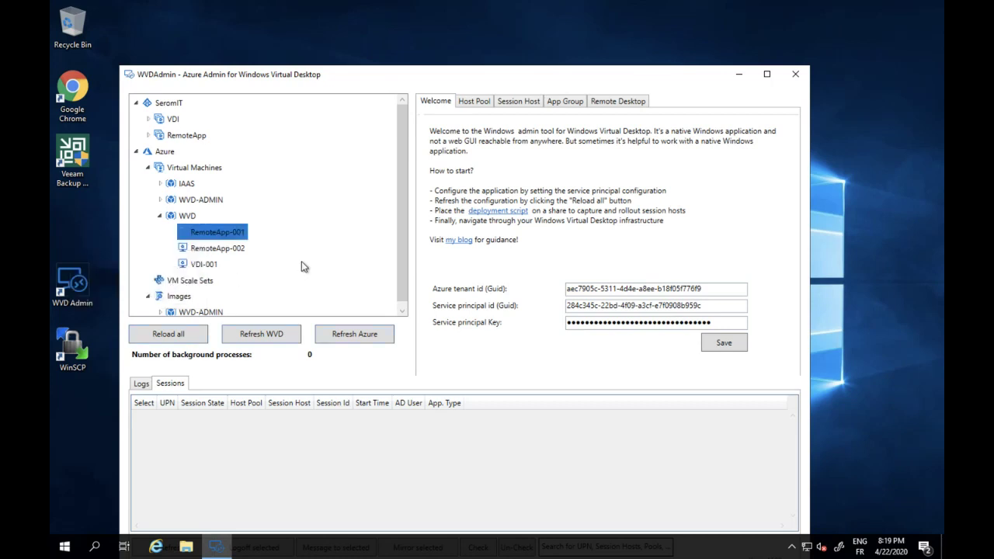
Inspect the virtual machines in the WVD-ADMIN and IAAS resource groups, and collapse the Virtual Machines node.
left_click(160, 216)
left_click(160, 200)
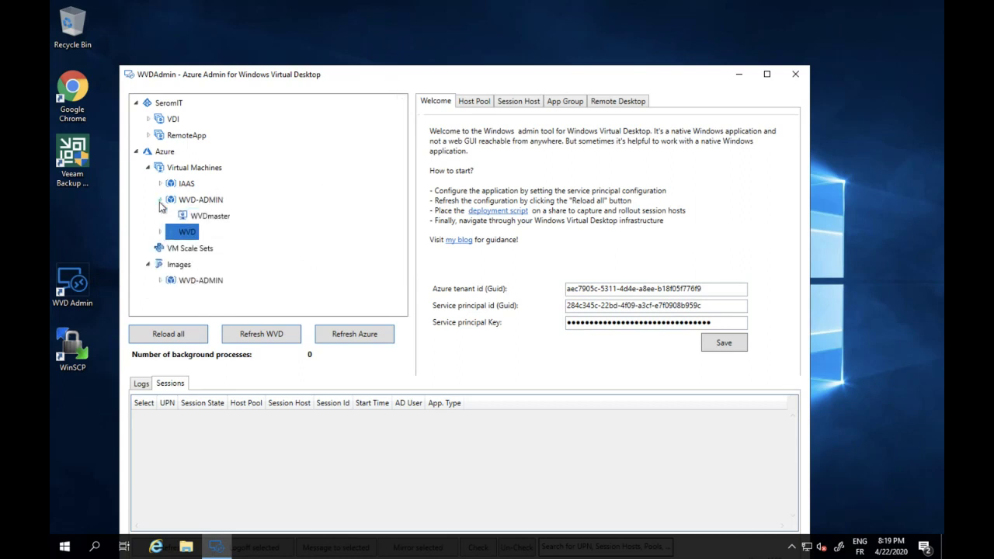
left_click(160, 184)
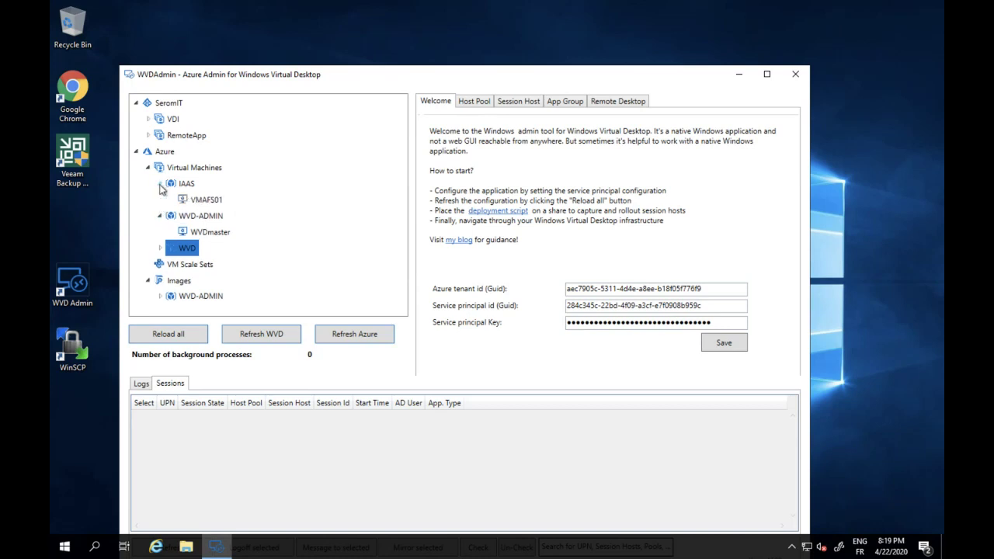
left_click(160, 216)
left_click(160, 184)
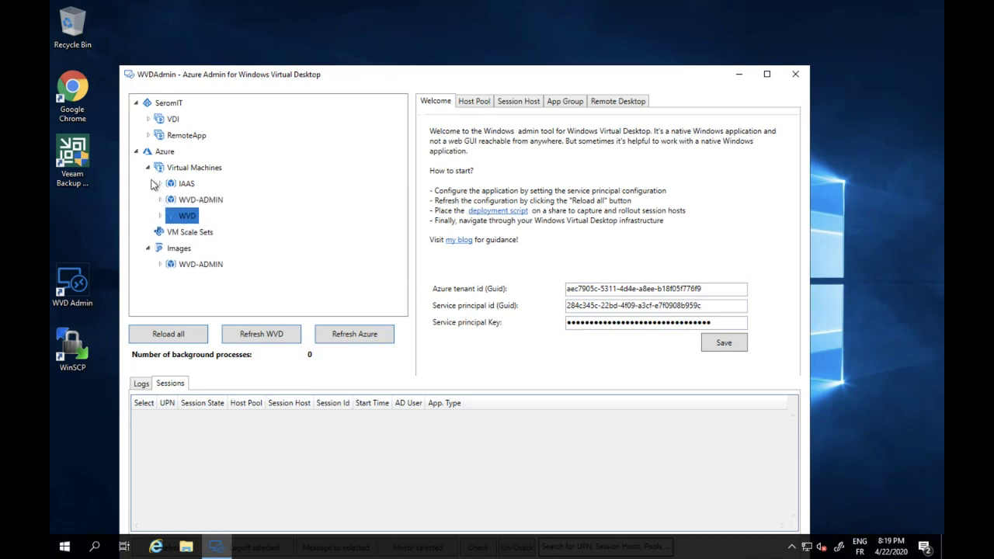
left_click(147, 167)
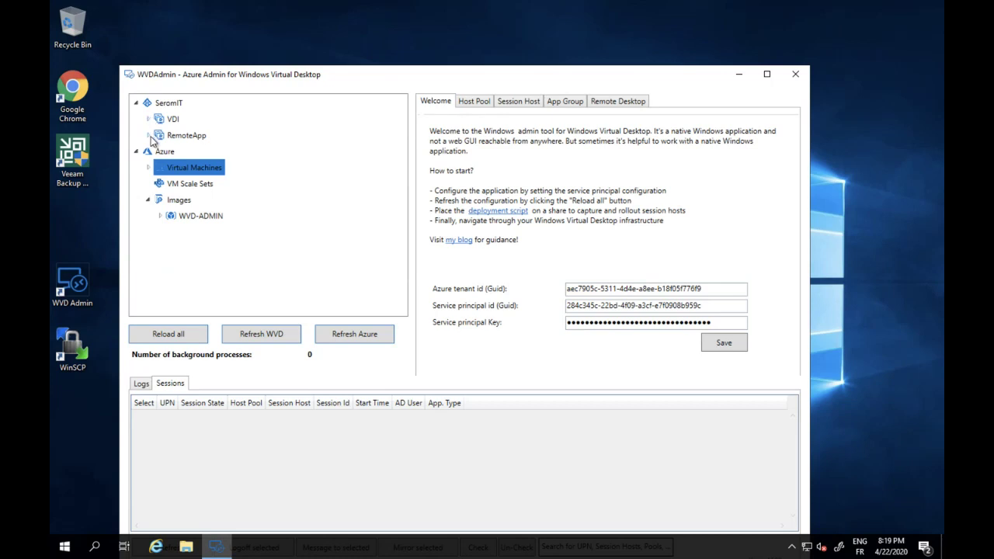
Expand the RemoteApp host pool with its Browsers and Production app groups, and show the Production group's details.
left_click(149, 135)
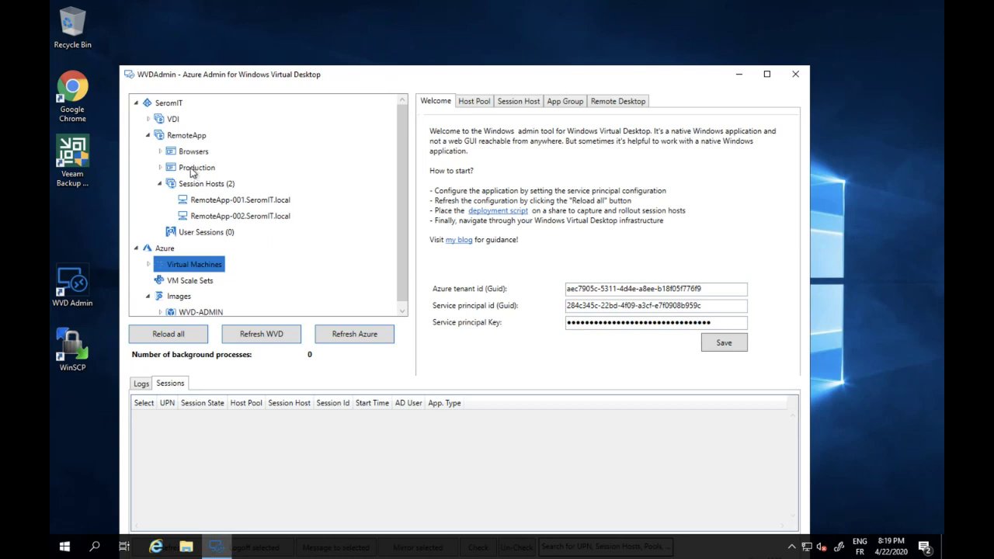
left_click(160, 151)
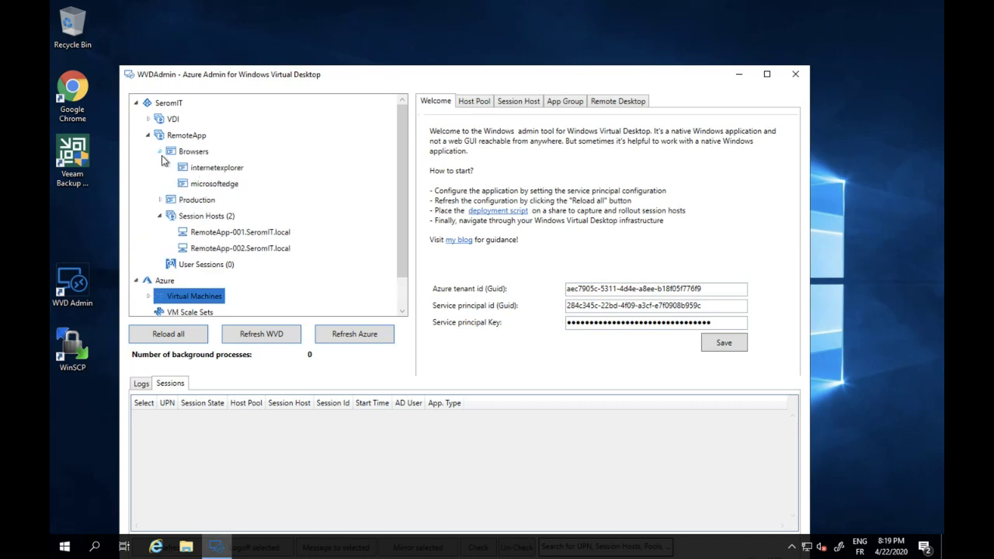
left_click(160, 200)
key("v")
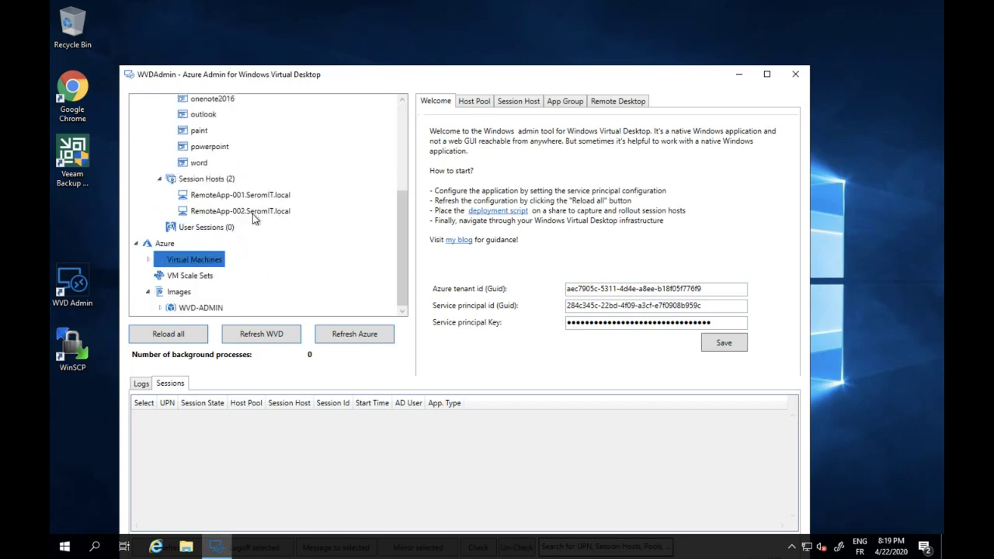
left_click_drag(401, 225, 386, 171)
left_click(200, 147)
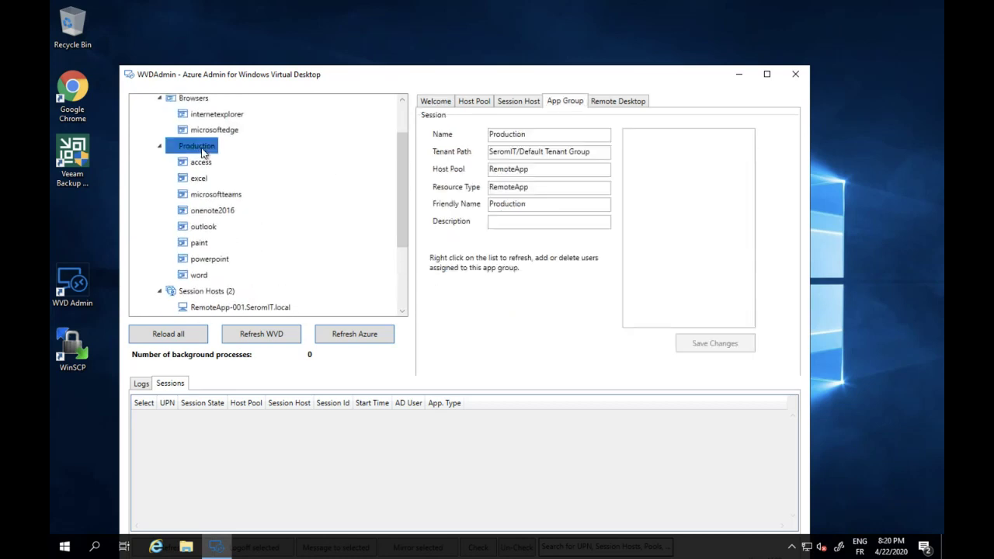
Preview adding a remote application to the Production app group, cancel it, and show the settings of the group's access app.
right_click(202, 150)
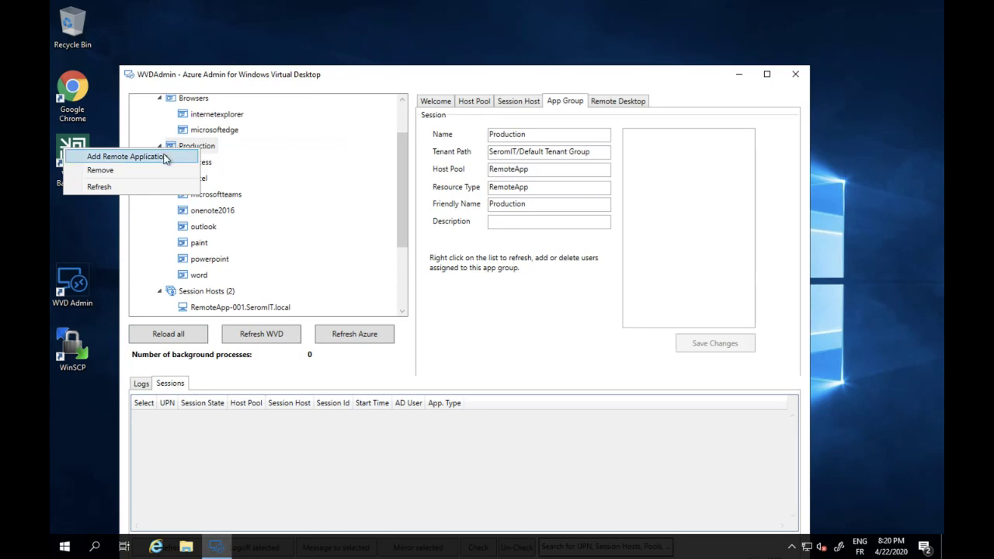
left_click(165, 158)
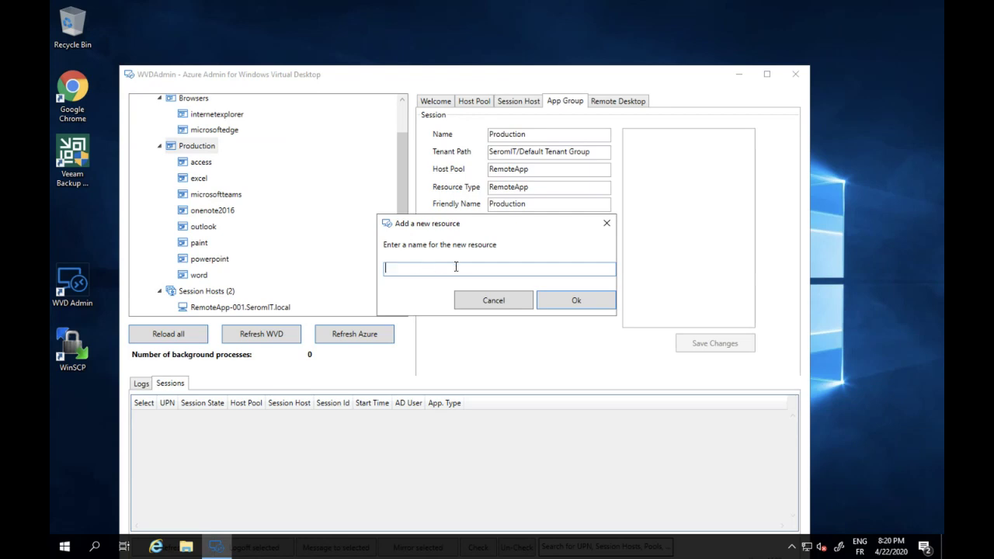
left_click(492, 303)
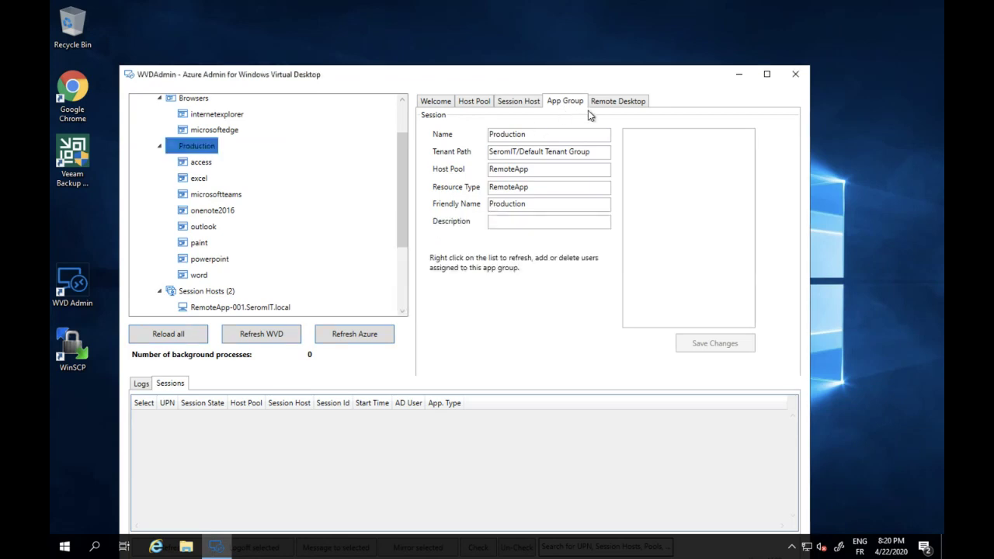
left_click(206, 161)
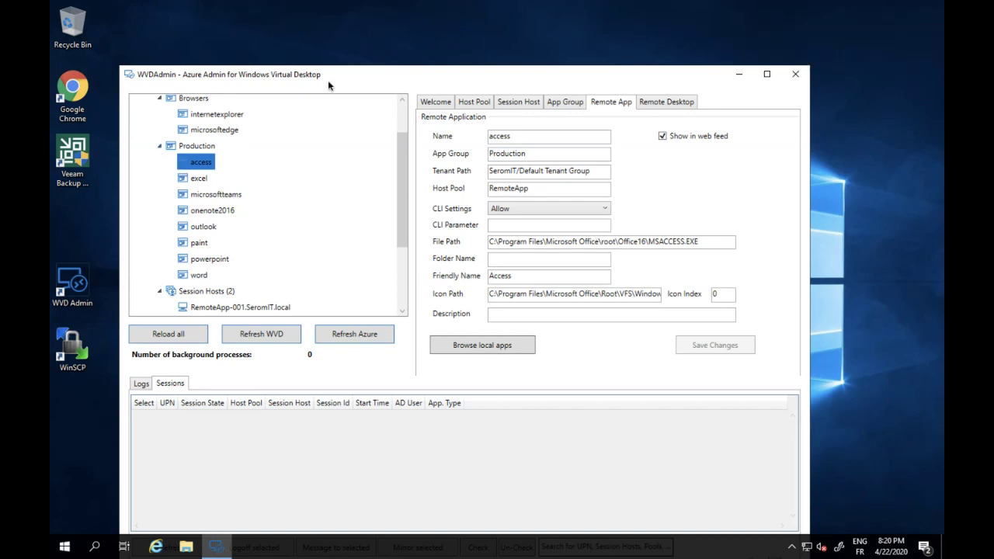
Collapse the Production and Browsers app groups, and inspect session hosts RemoteApp-001 and RemoteApp-002, including the actions available for RemoteApp-002.
left_click(159, 146)
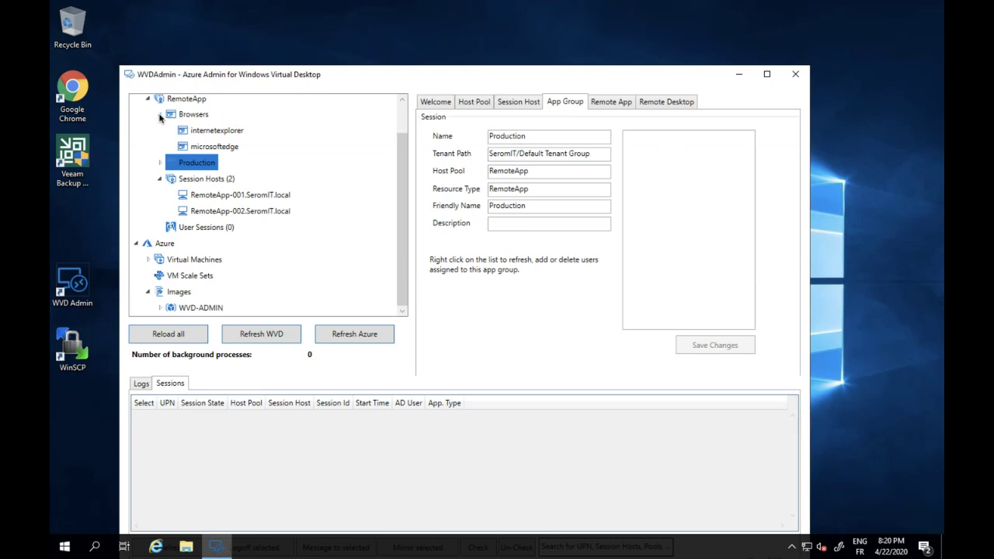
left_click(159, 115)
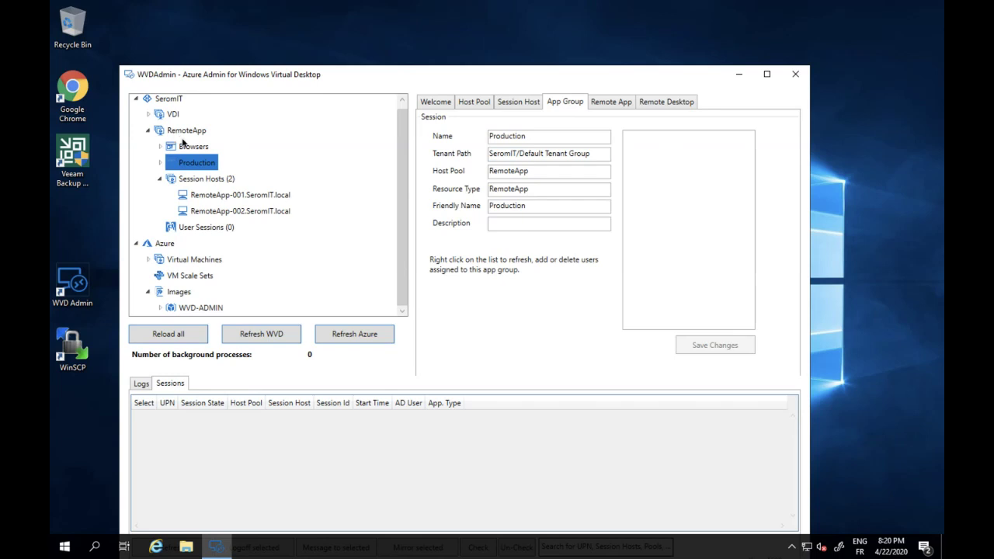
left_click(211, 195)
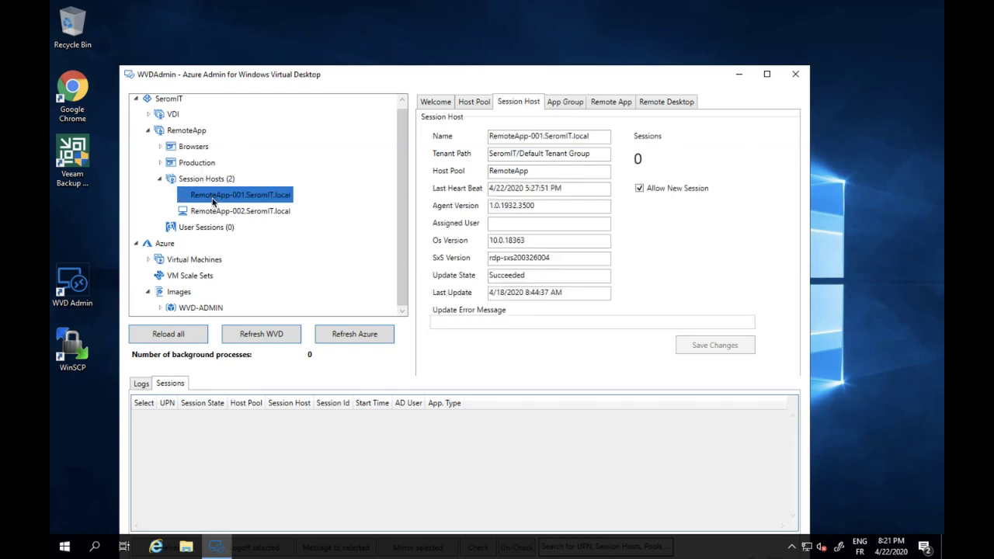
left_click(221, 213)
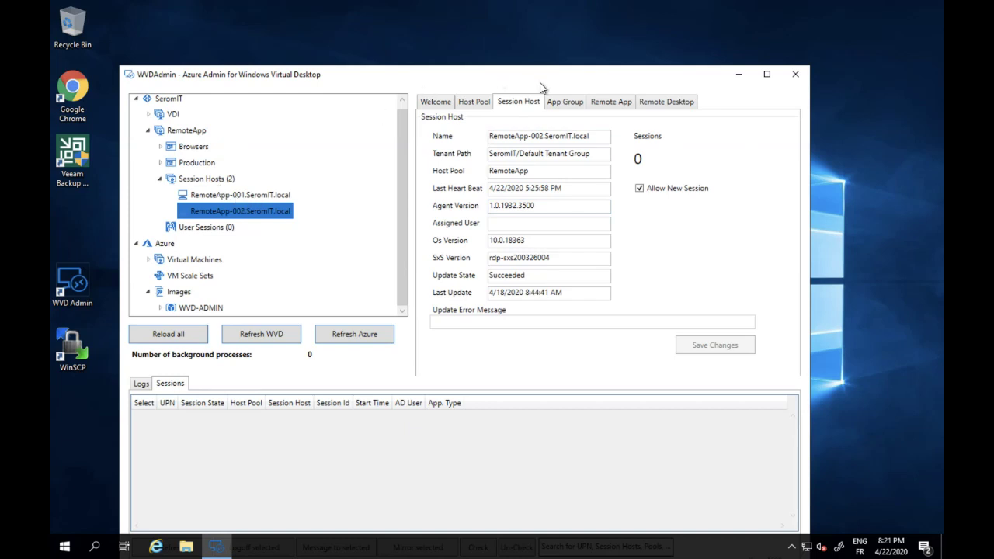
right_click(265, 213)
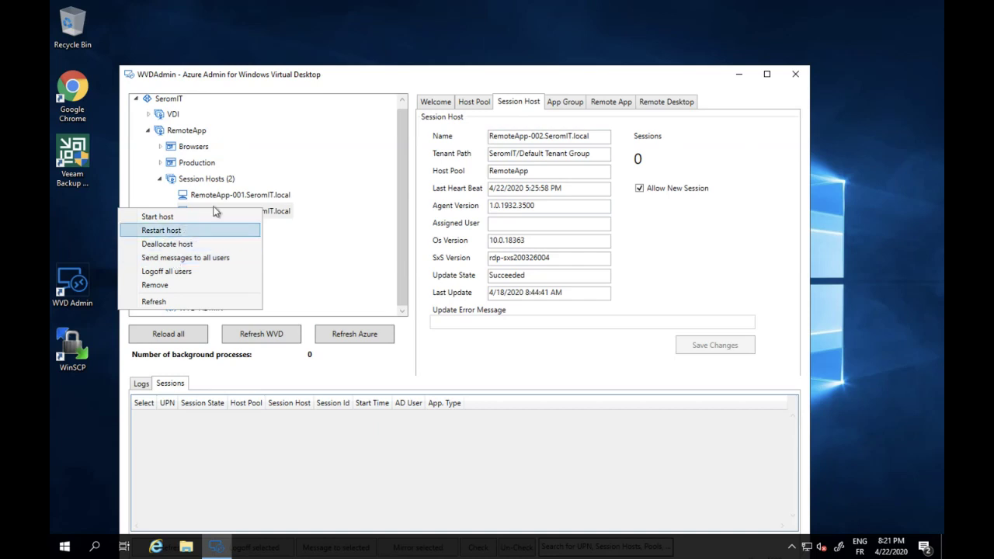
left_click(286, 218)
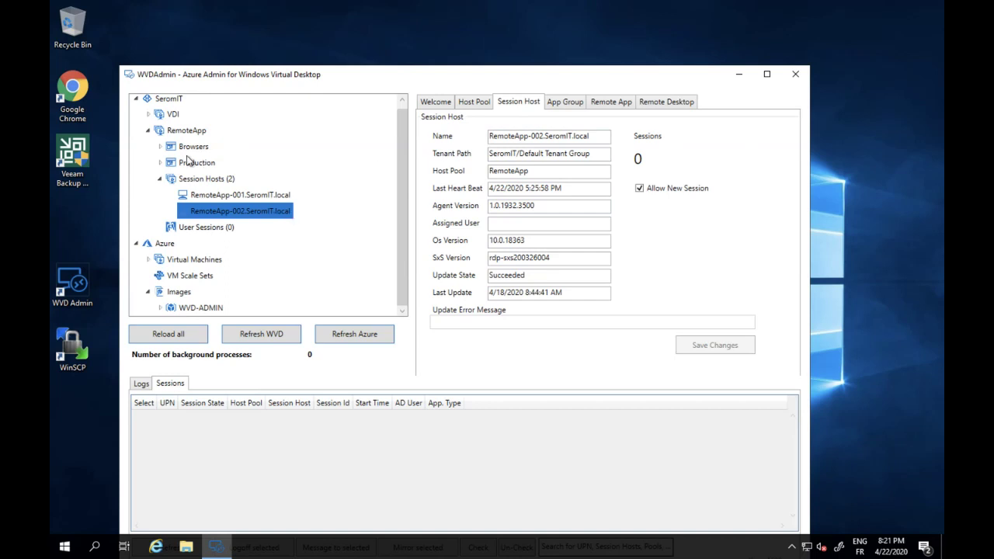
Collapse the RemoteApp host pool, expand the VDI pool, and inspect its Desktop Application Group and VDI remote desktop.
left_click(160, 178)
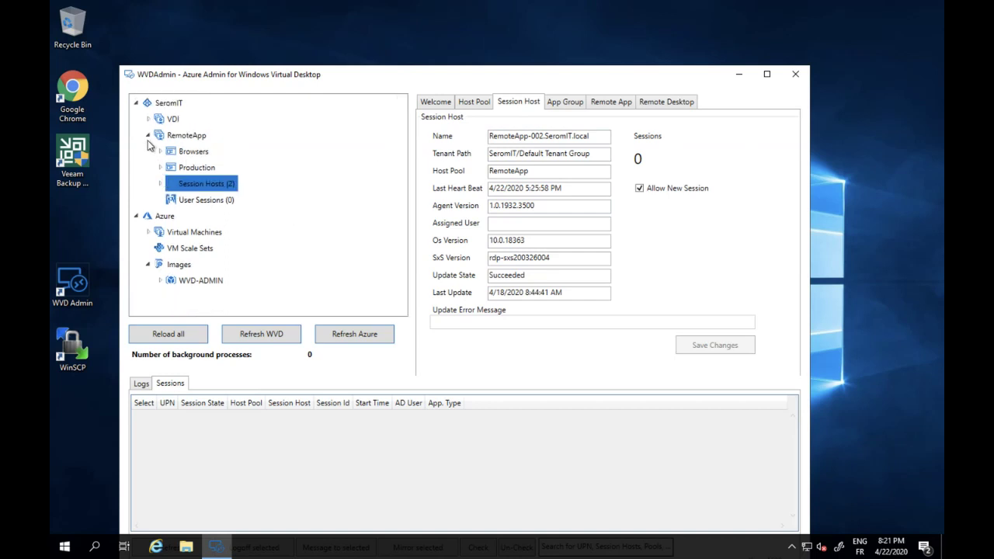
left_click(147, 132)
left_click(147, 119)
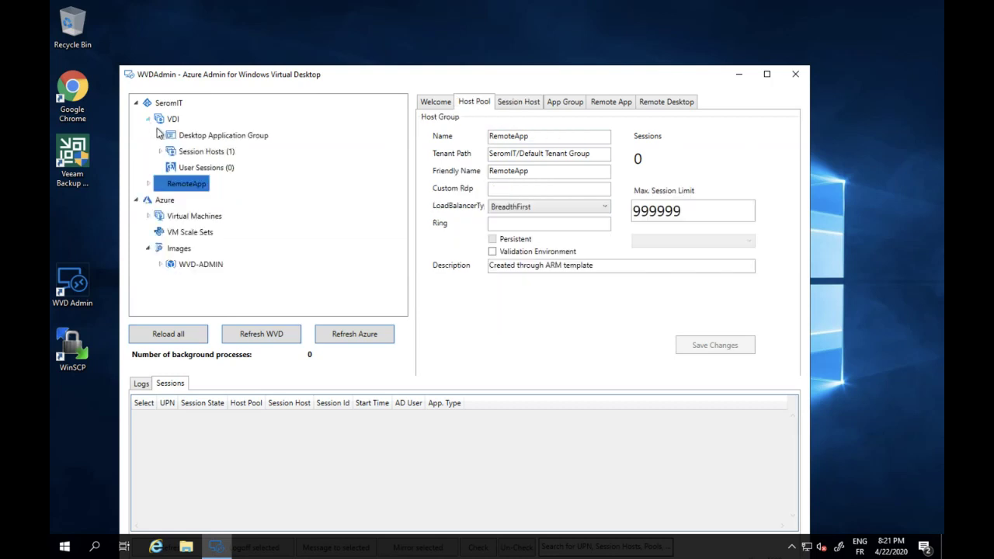
left_click(161, 135)
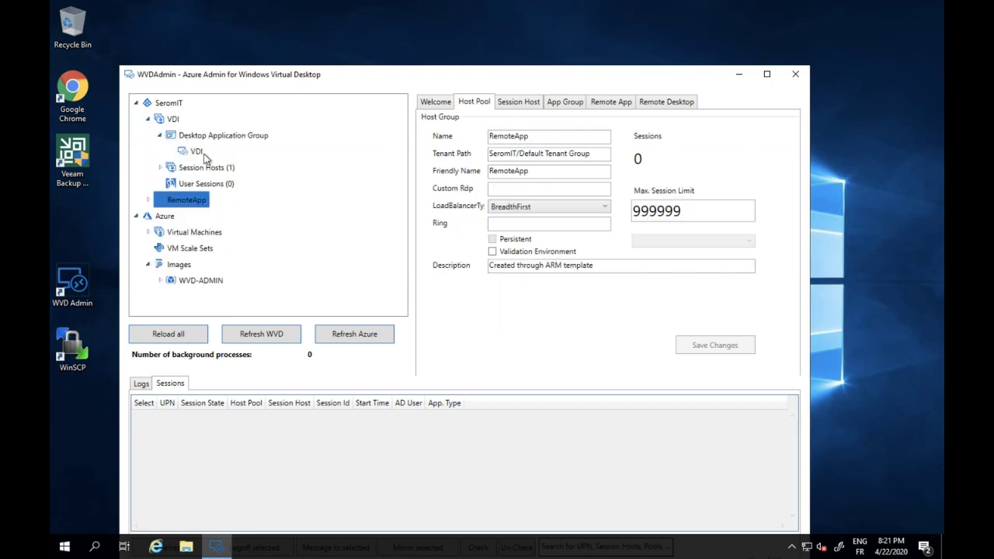
left_click(200, 153)
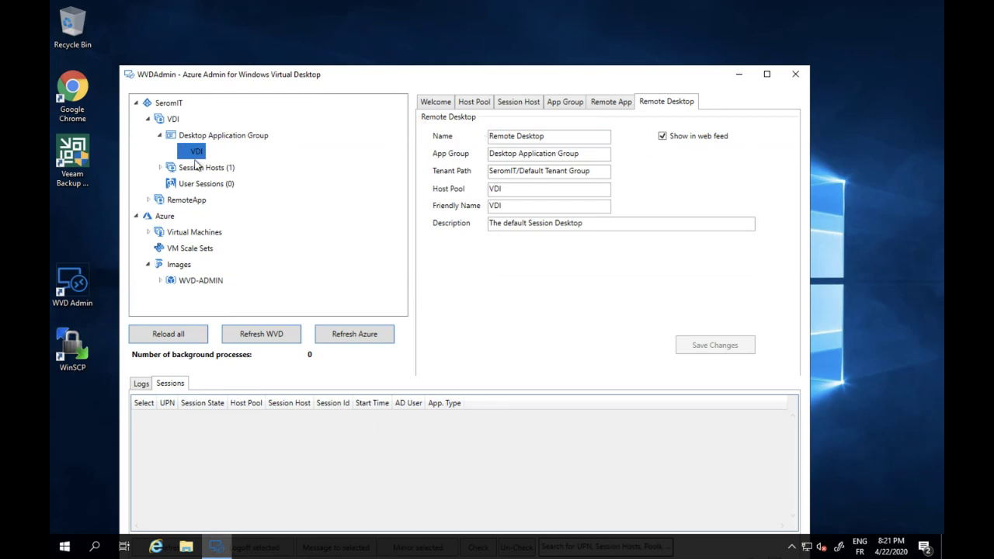
left_click(222, 137)
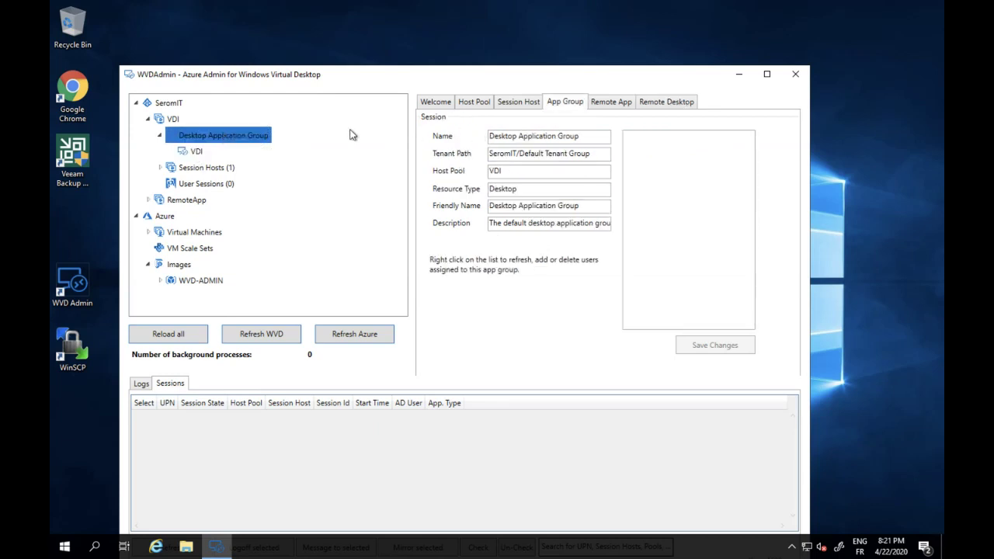
left_click(514, 109)
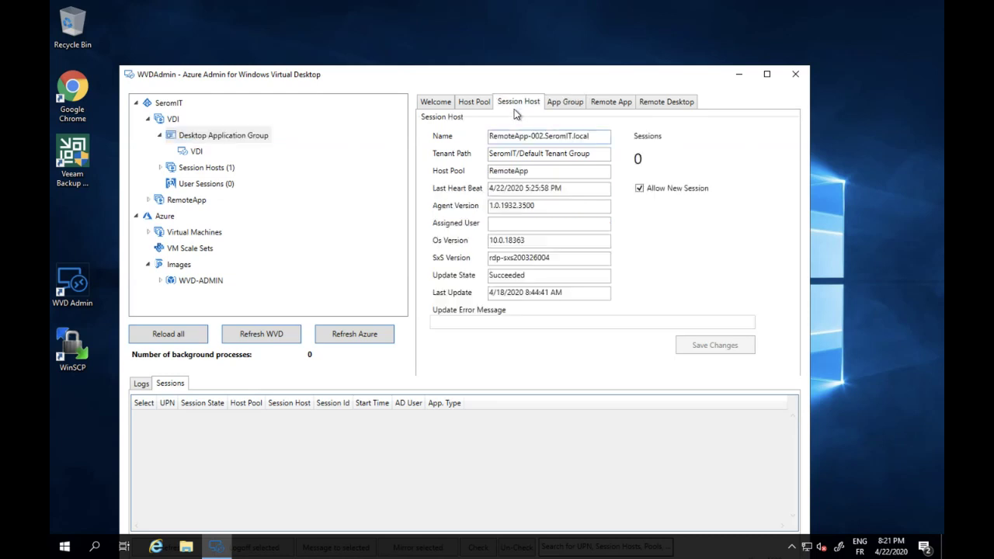
Show the VDI host pool's settings and check its load balancer type.
left_click(171, 119)
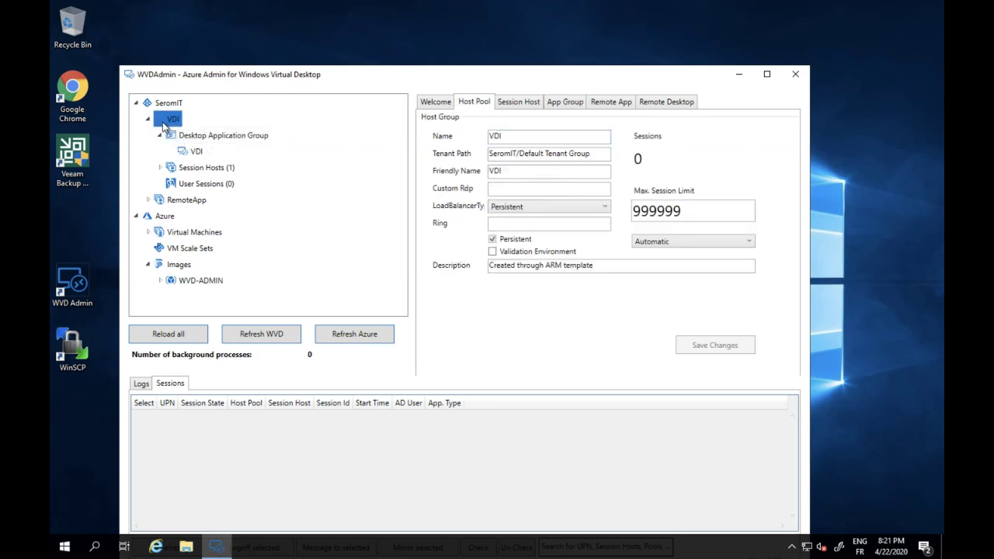
left_click(523, 206)
left_click(523, 203)
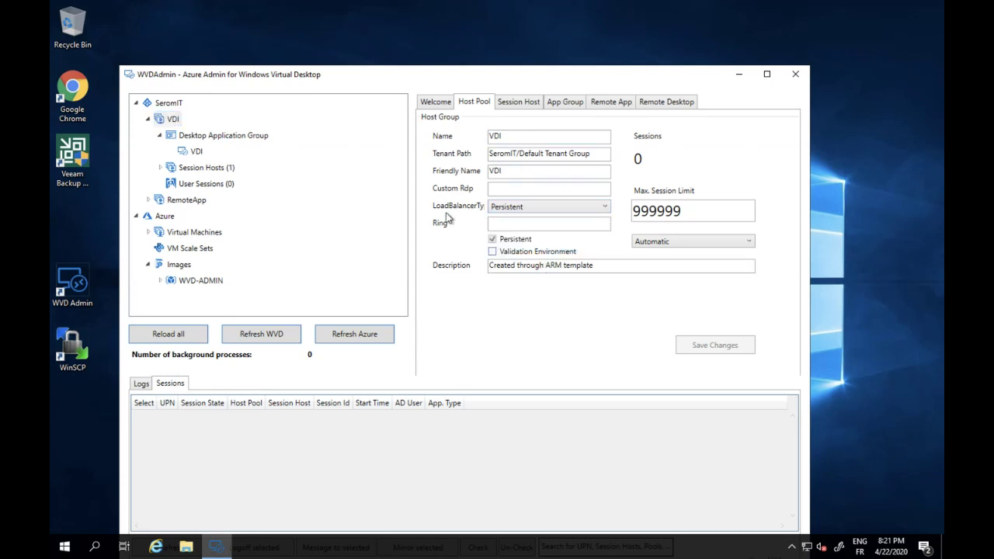
Review the actions available for the SeromIT tenant, such as adding a shared or persistent/VDI host pool, without running any.
right_click(167, 106)
left_click(164, 107)
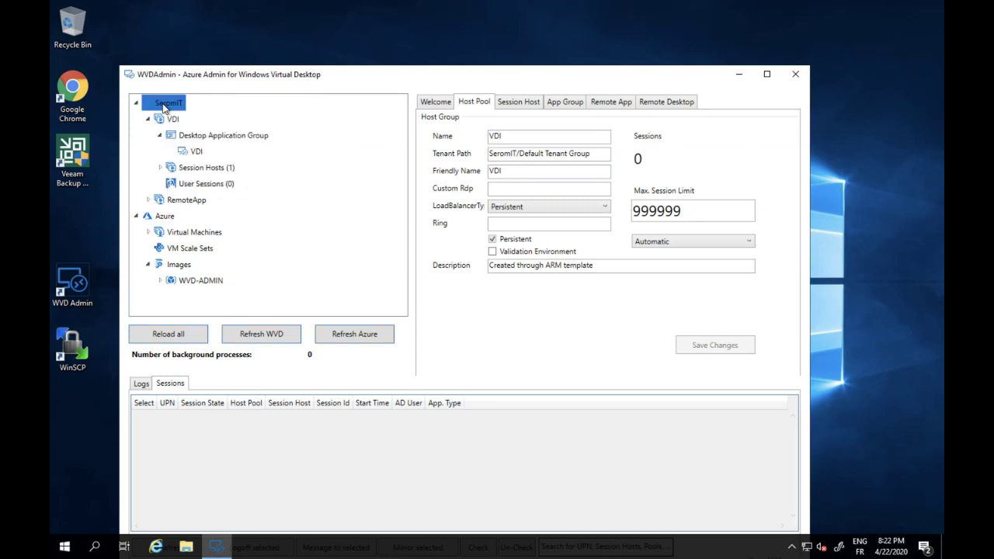
right_click(165, 109)
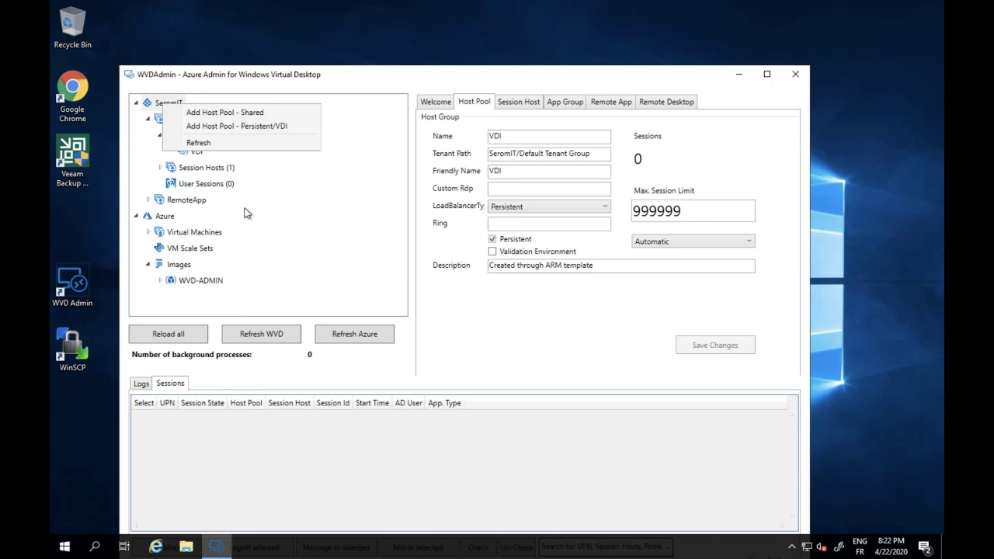
left_click(513, 326)
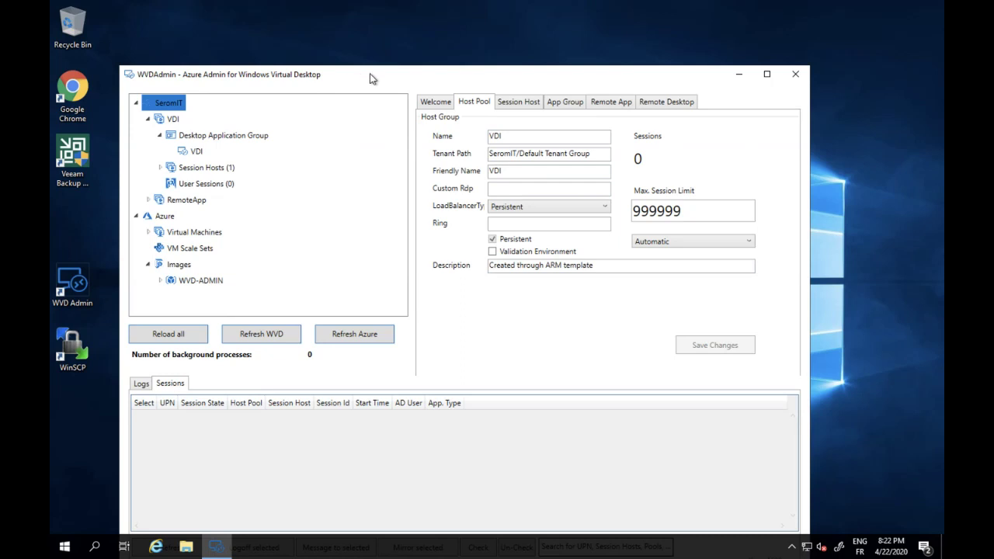
Move the WVDAdmin window fully into view and review the remote desktop, remote app, app group and session host details.
left_click_drag(367, 75, 403, 41)
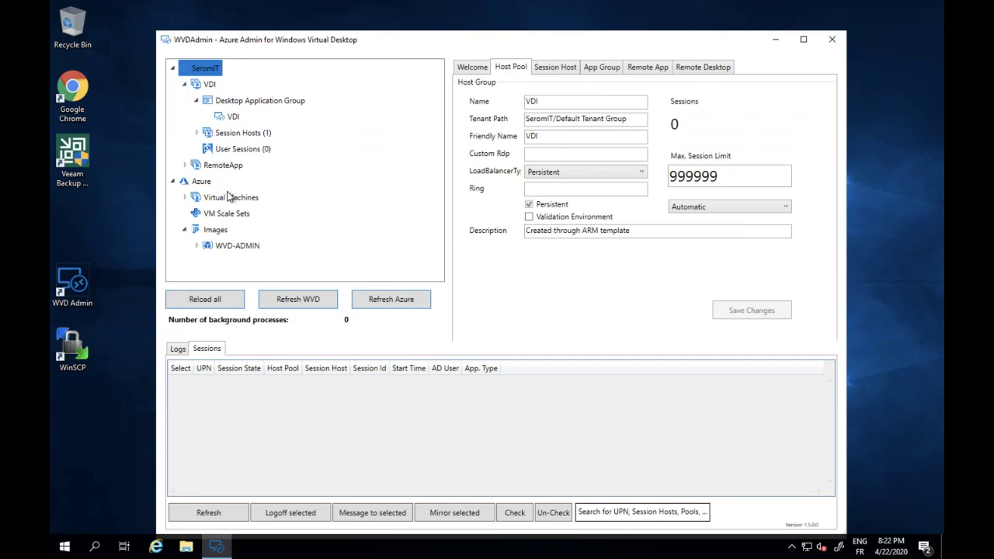
left_click(229, 214)
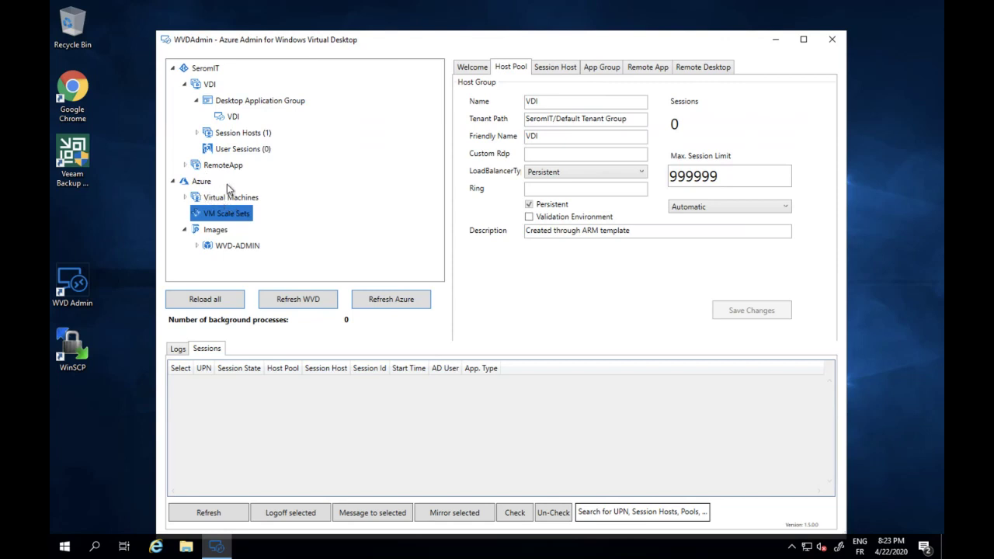
left_click(693, 70)
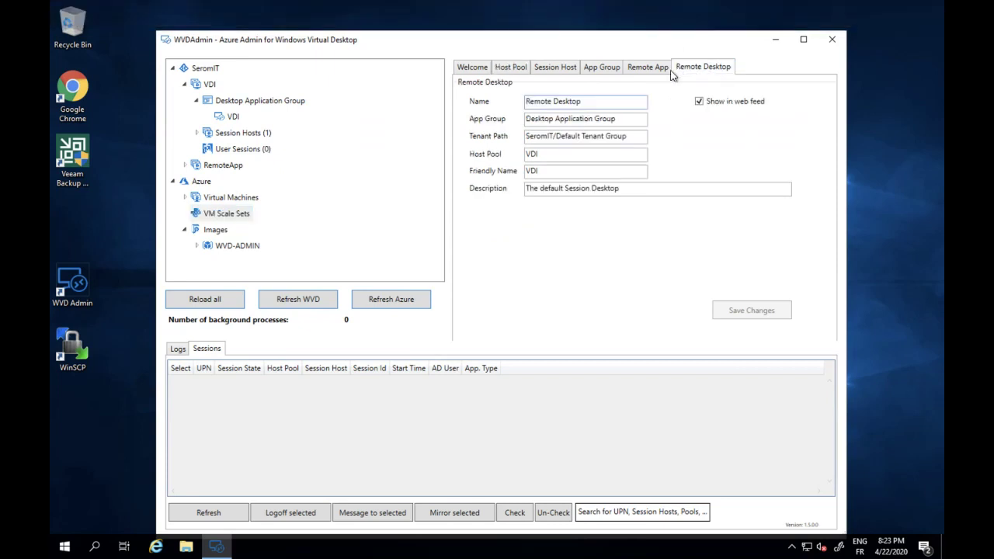
left_click(649, 74)
left_click(601, 77)
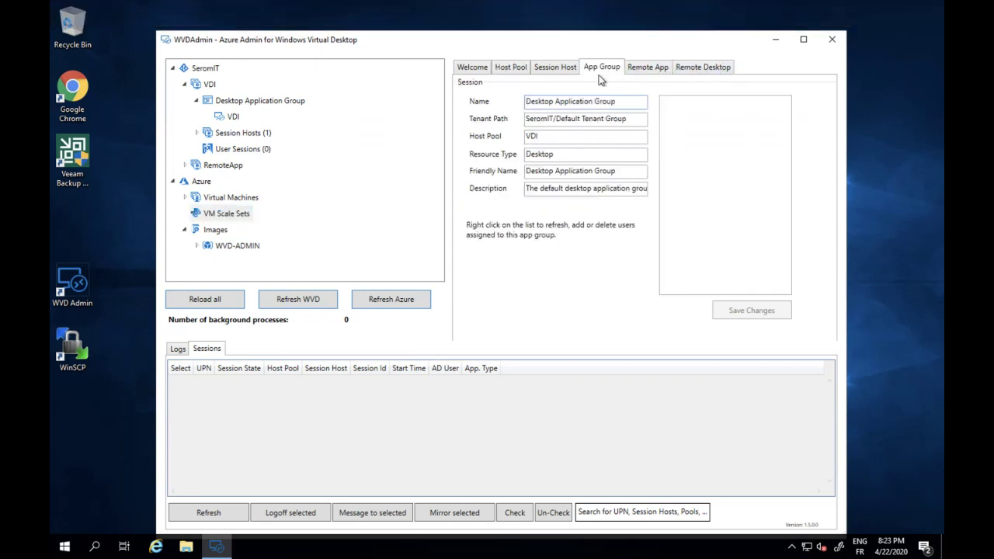
left_click(539, 71)
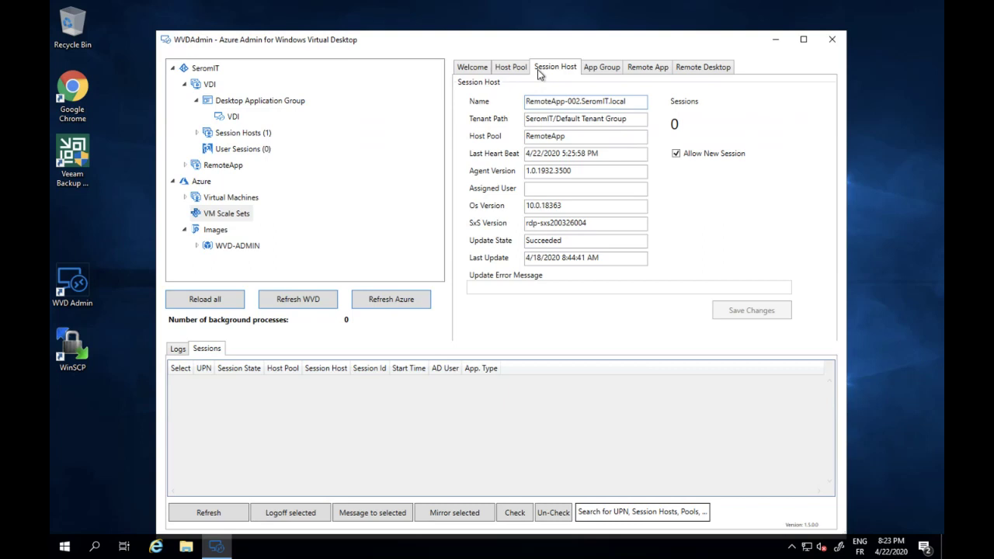
left_click(229, 247)
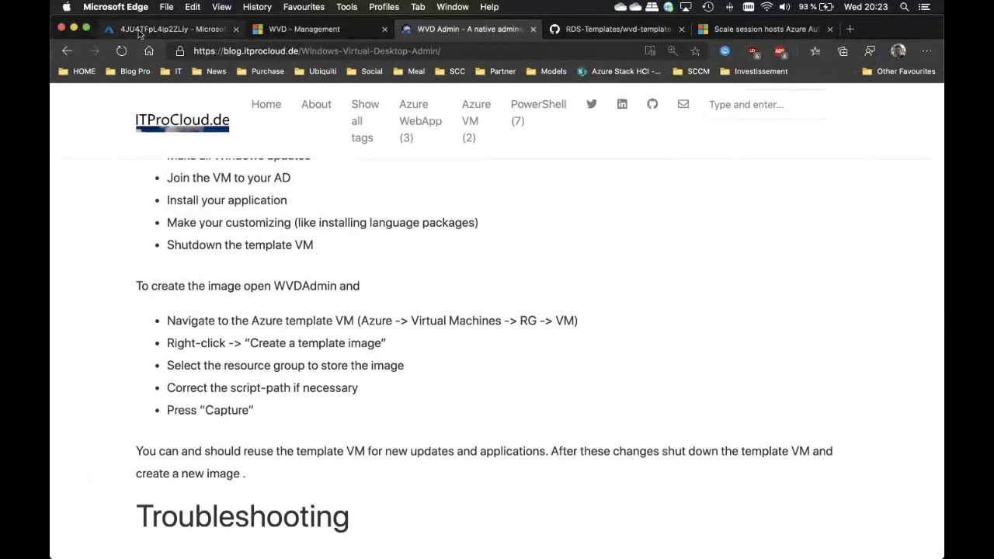
Switch to the Azure portal in Edge, search the Marketplace for "Windows 10", and open the Microsoft Windows 10 offer.
left_click(140, 33)
left_click(75, 96)
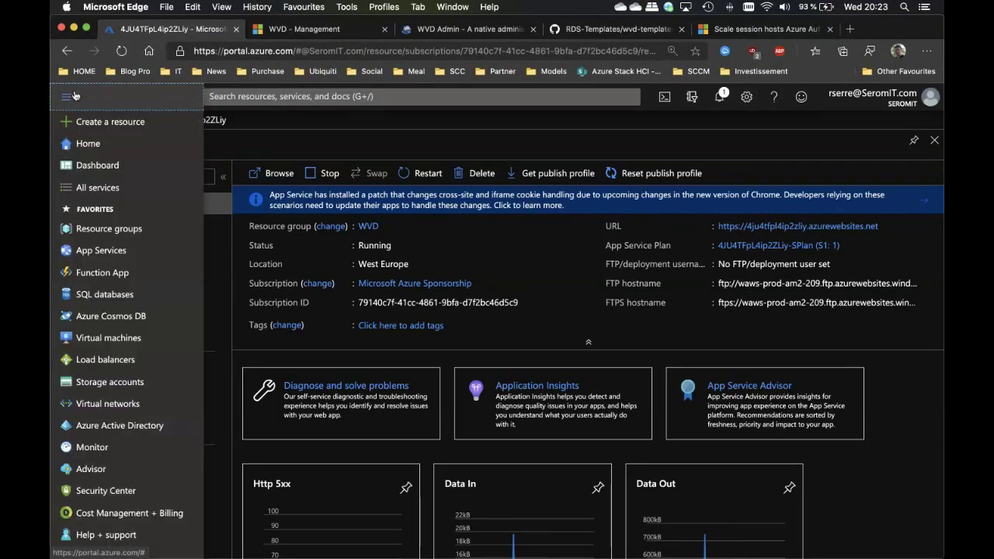
left_click(102, 121)
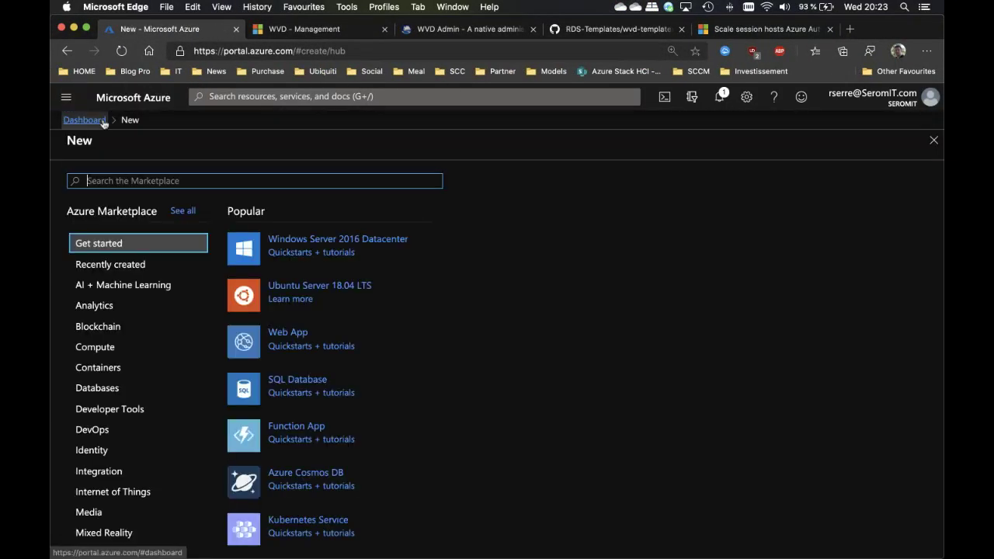
type("Window")
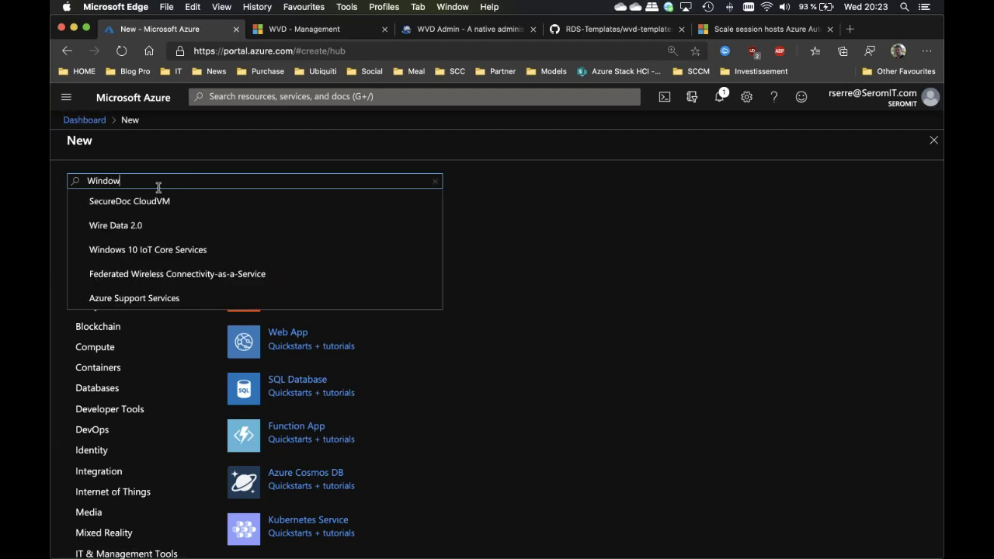
type("s 10")
key("Return")
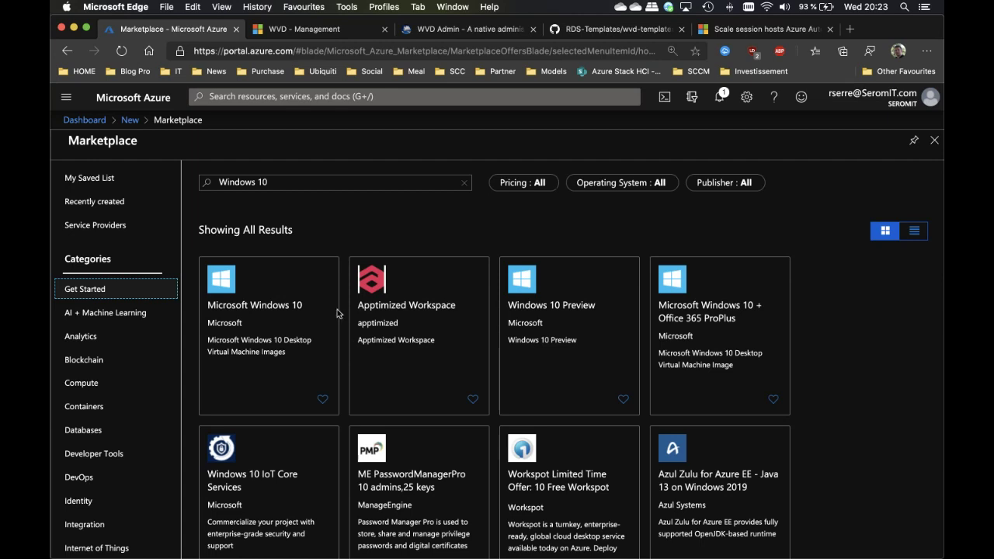
left_click(268, 314)
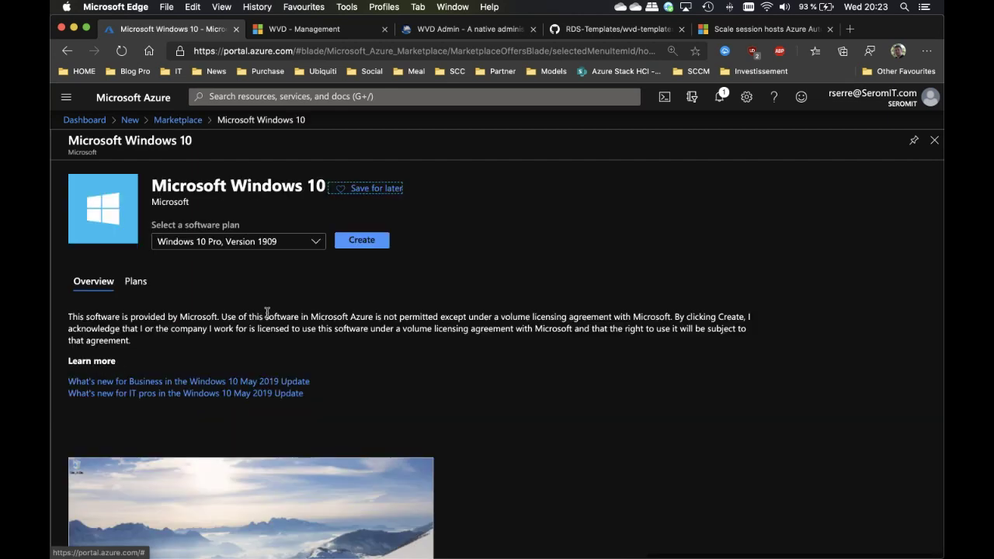
Review the offer's software plans and select Windows 10 Enterprise multi-session, Version 1909.
left_click(227, 242)
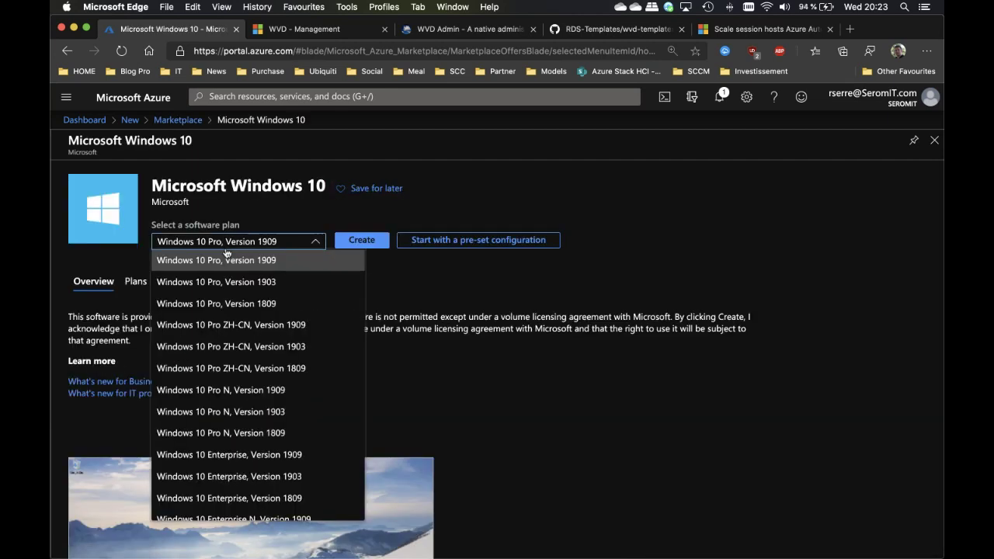
scroll(273, 367, "down", 6)
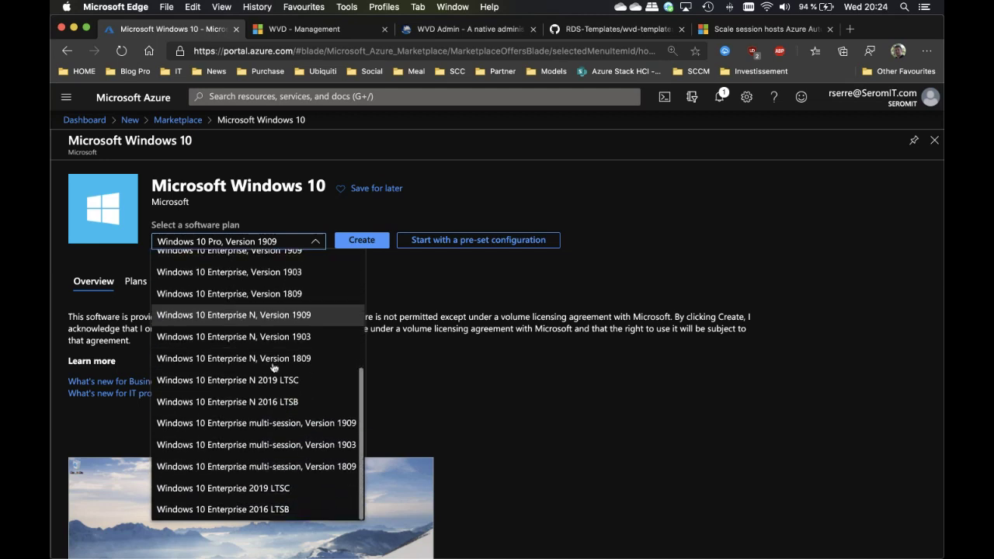
scroll(274, 368, "up", 1)
scroll(273, 367, "down", 1)
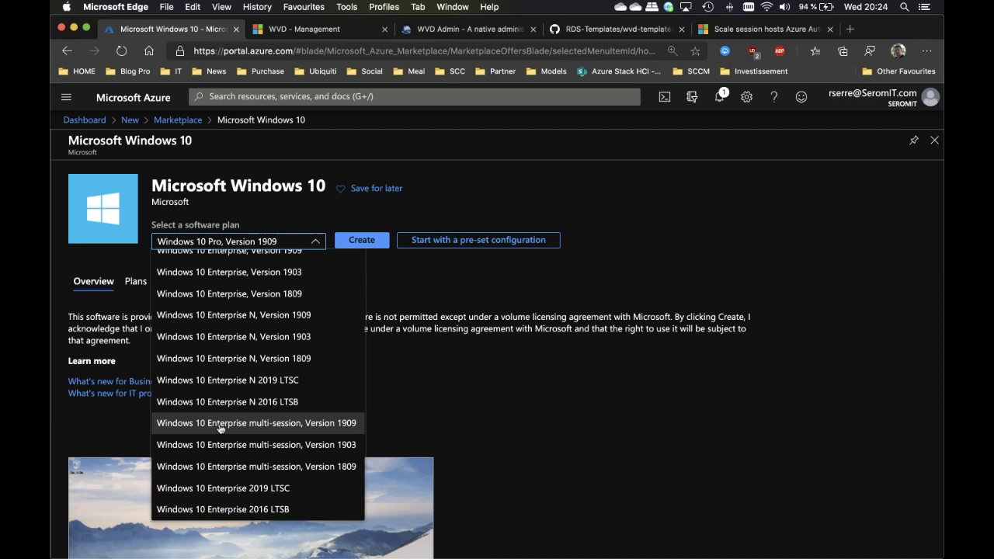
left_click(292, 432)
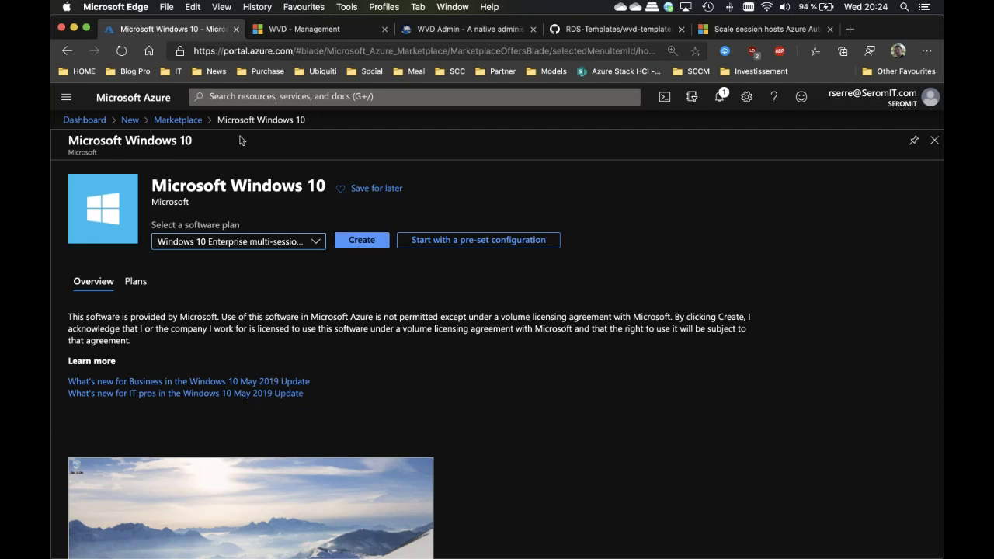
Return to the Azure dashboard, open the WVD-Admin resource group, and locate the WVDmaster virtual machine among its resources.
left_click(80, 121)
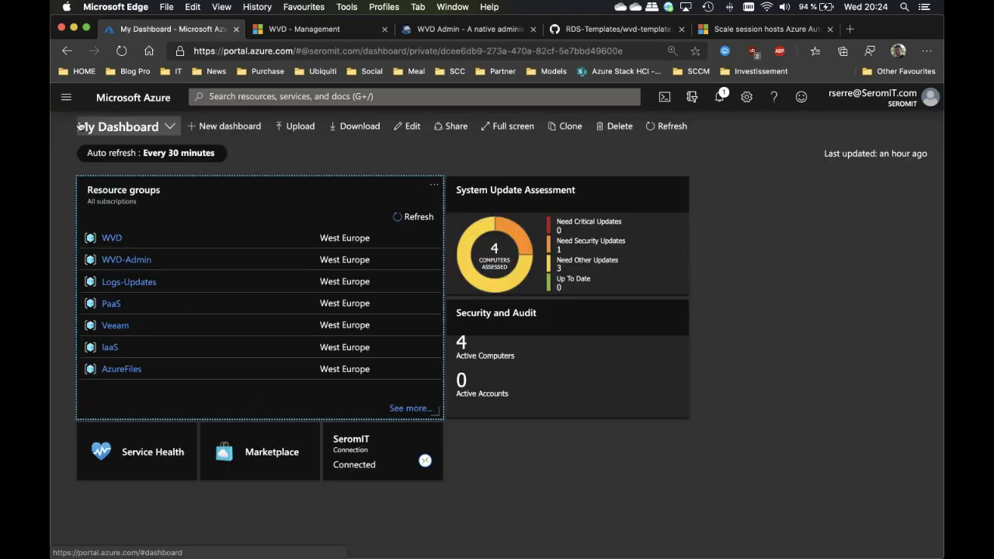
left_click(127, 260)
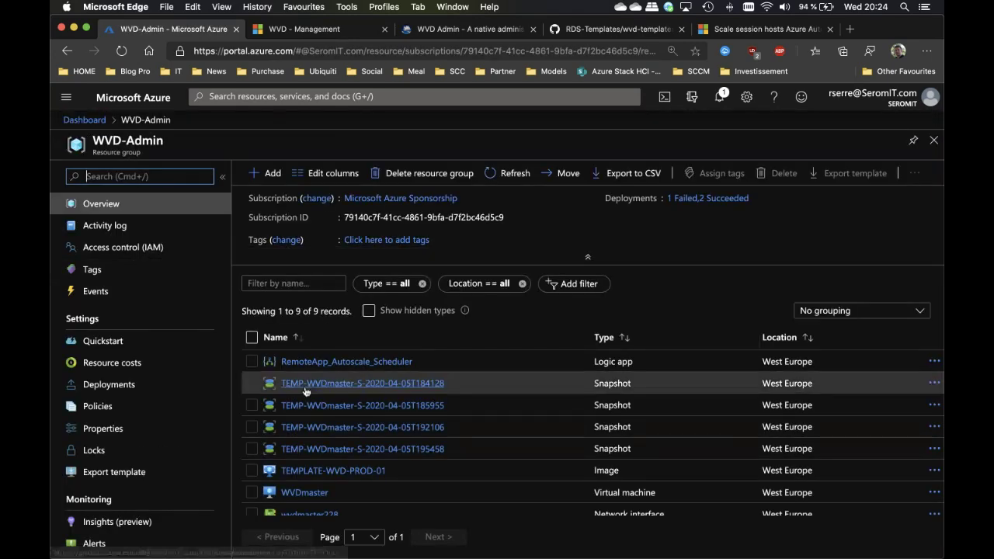
scroll(303, 392, "down", 2)
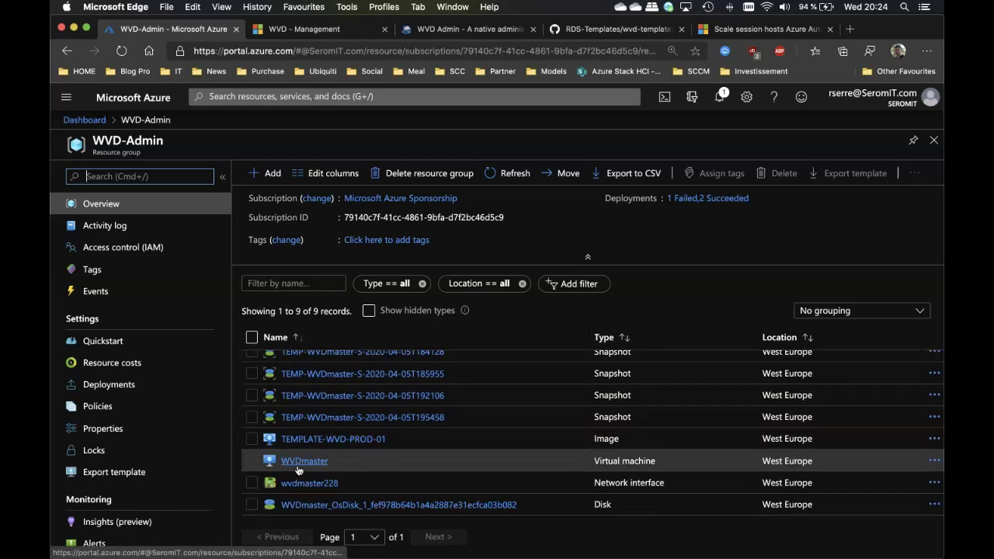
Open the WVDmaster virtual machine's overview, and switch to its remote desktop session to review the installed apps.
left_click(298, 466)
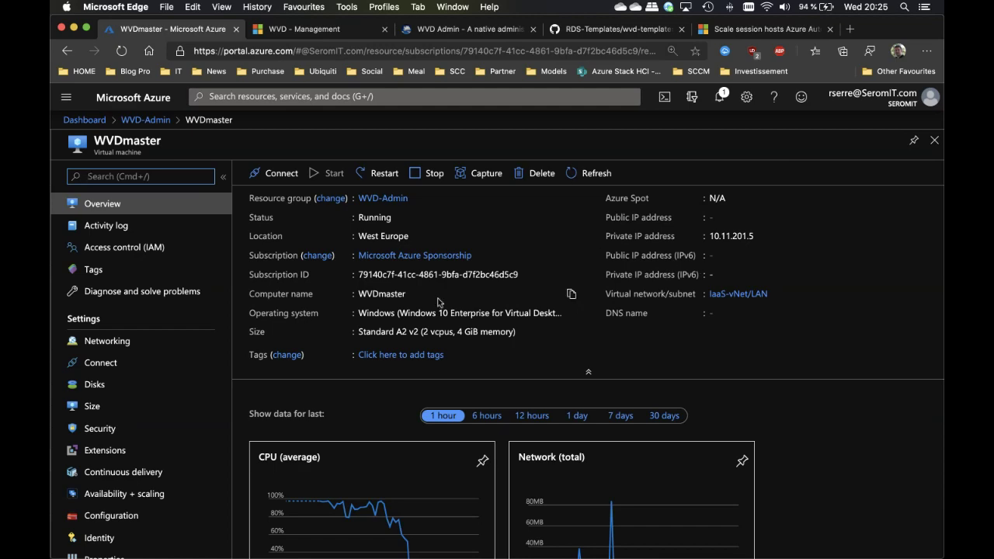
key("ctrl+Right")
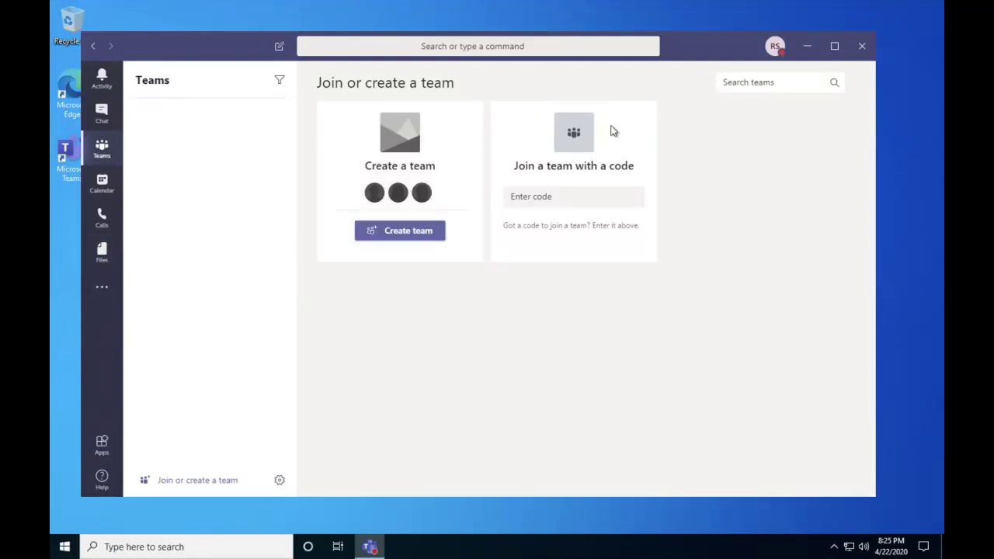
left_click(804, 49)
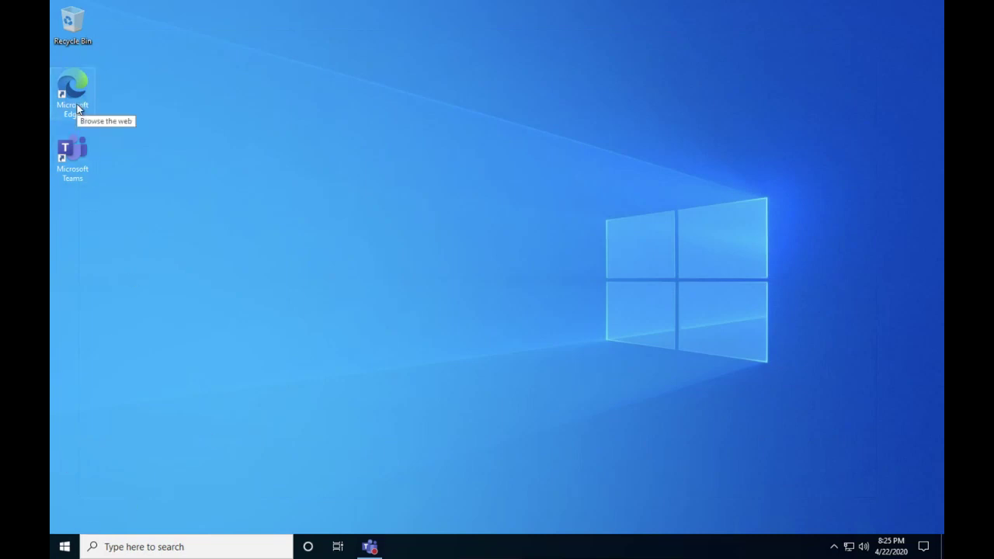
left_click(64, 546)
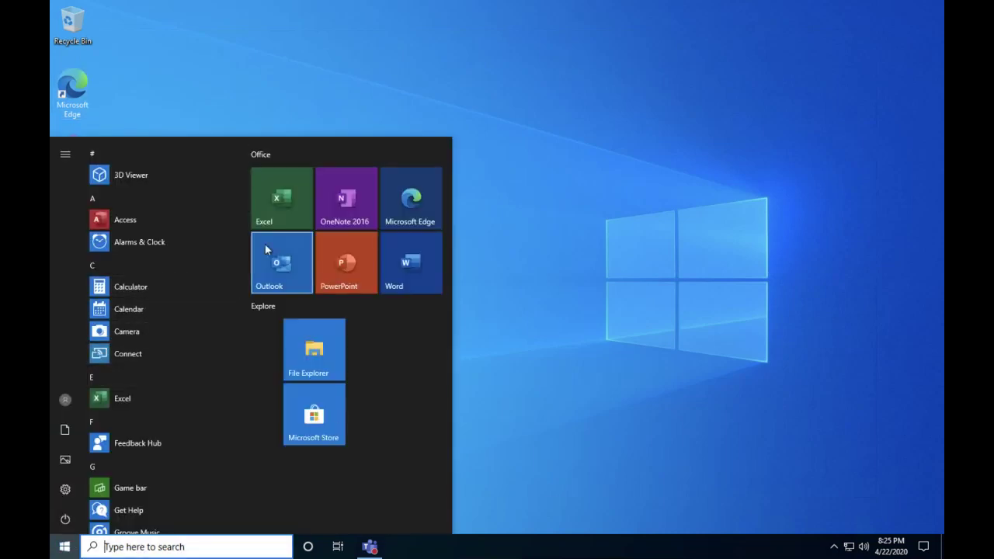
scroll(165, 301, "down", 1)
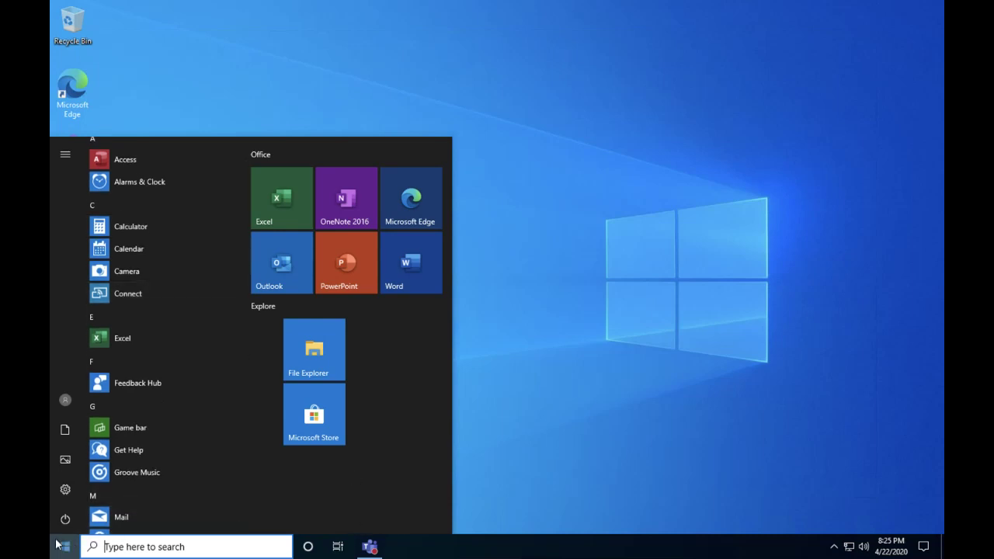
Launch the FSLogix ConfigurationTool from C:\Program Files\FSLogix\Apps and allow it to make changes to the device.
left_click(326, 355)
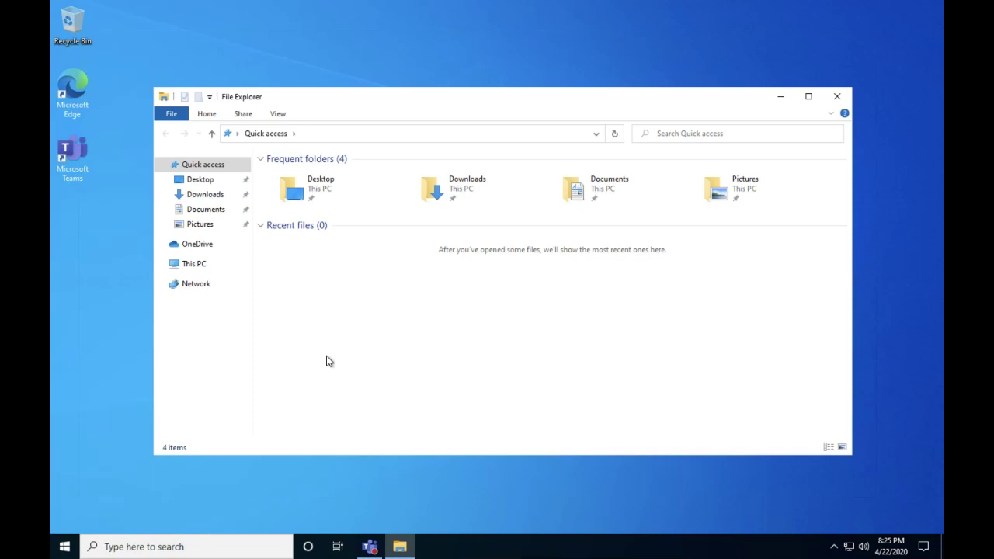
left_click(192, 267)
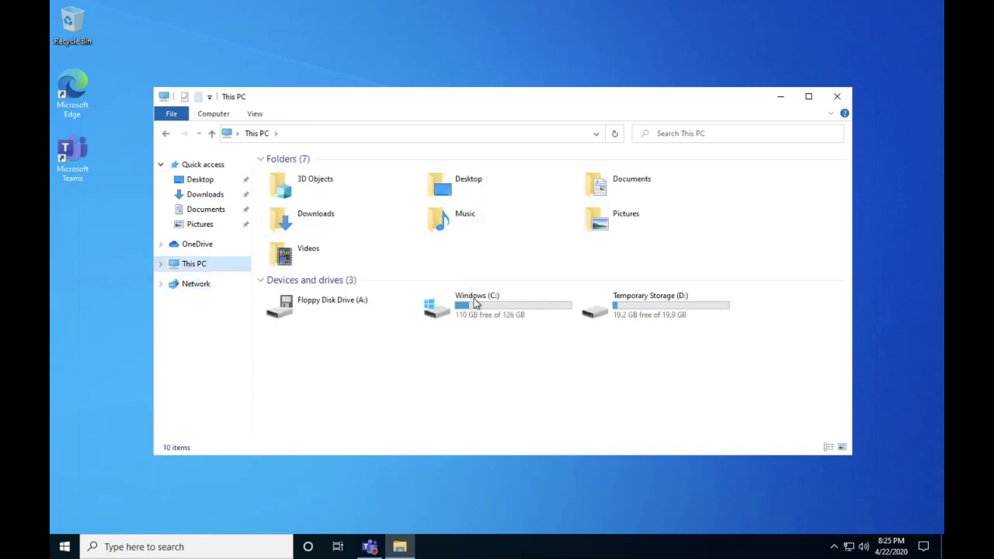
double_click(477, 306)
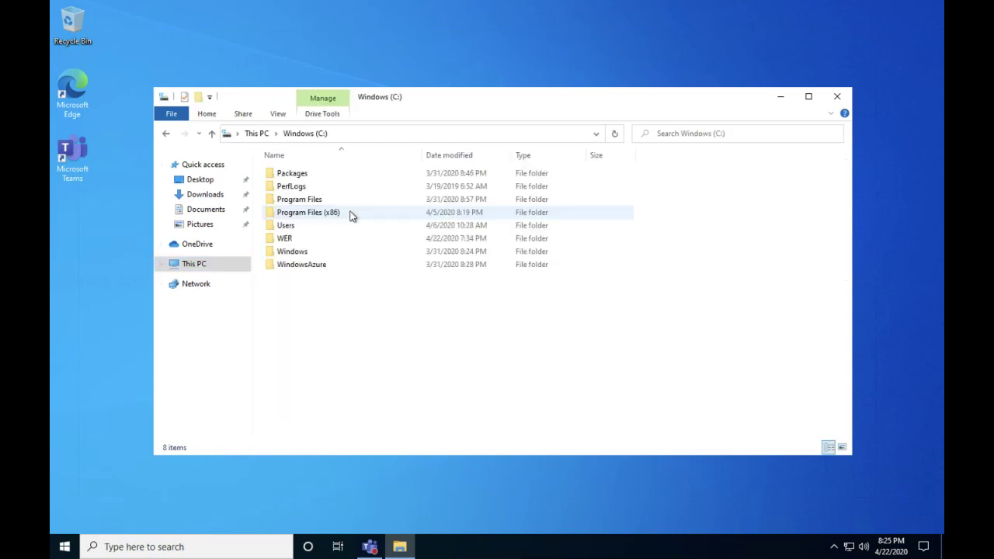
double_click(292, 200)
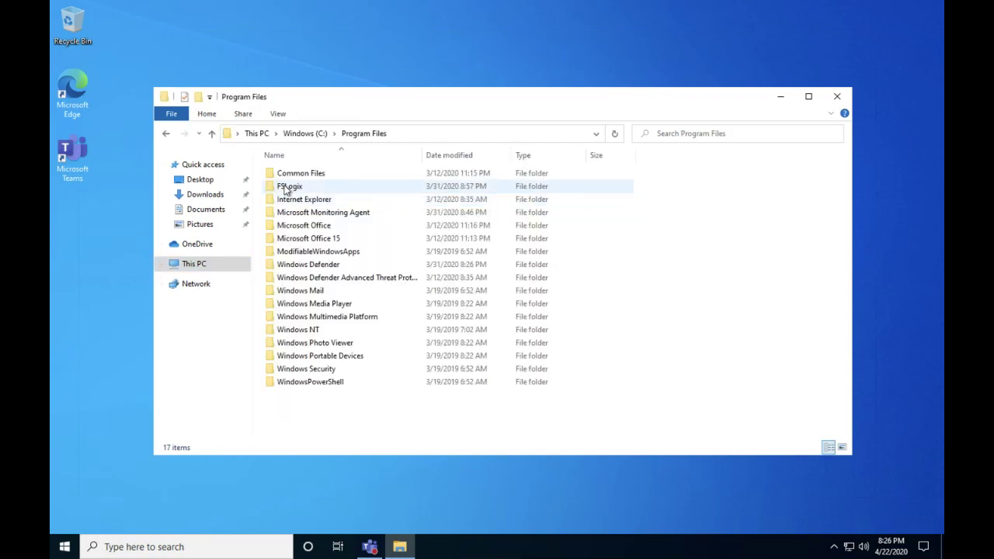
left_click(288, 189)
double_click(288, 189)
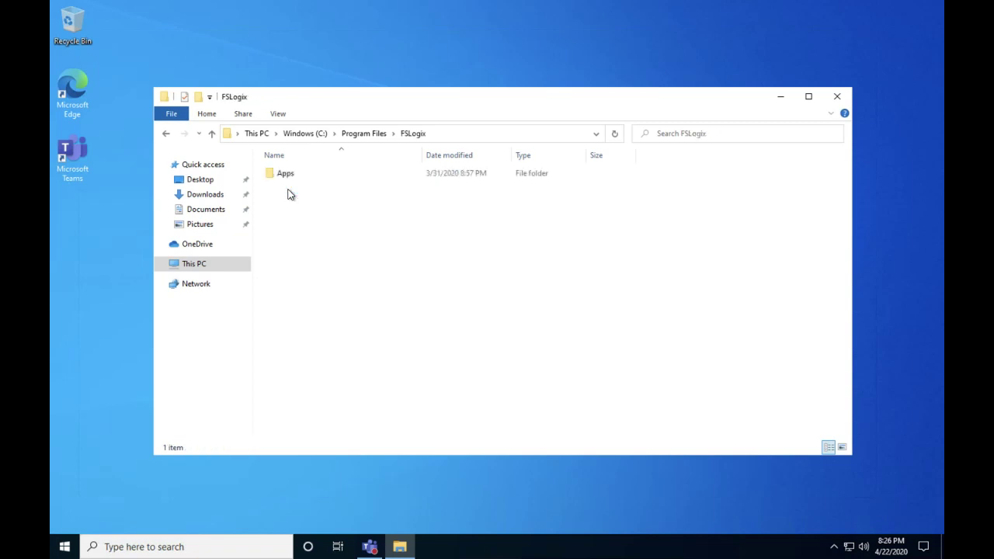
double_click(283, 177)
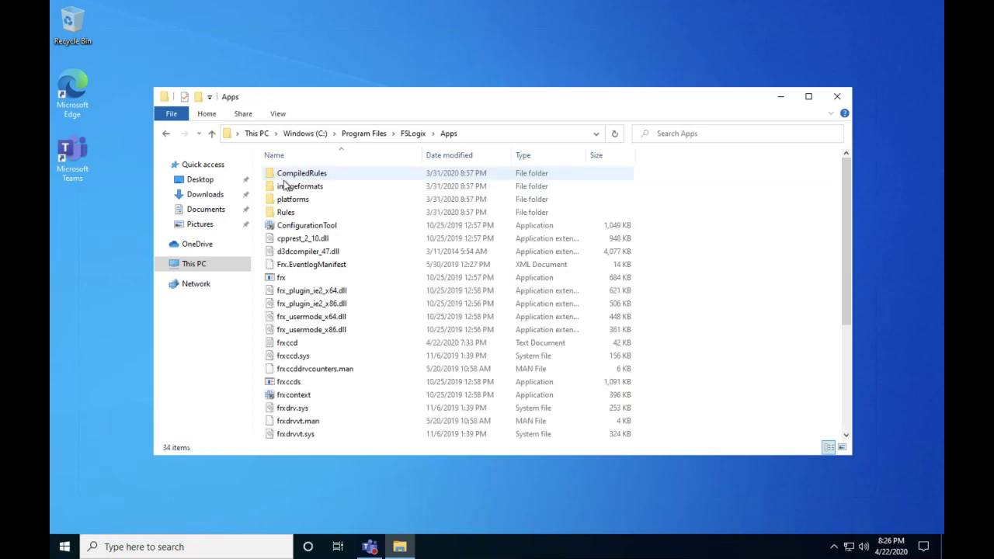
left_click(309, 225)
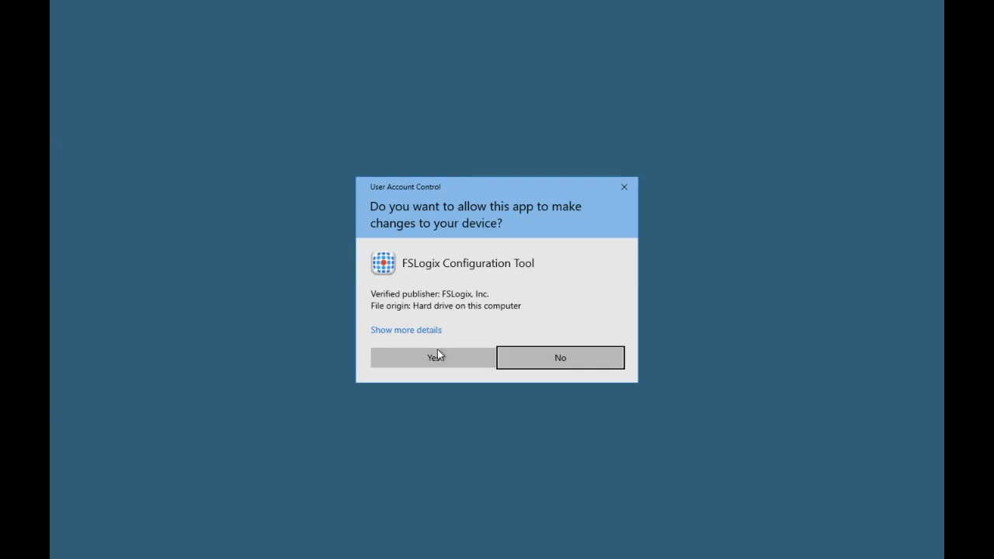
left_click(438, 357)
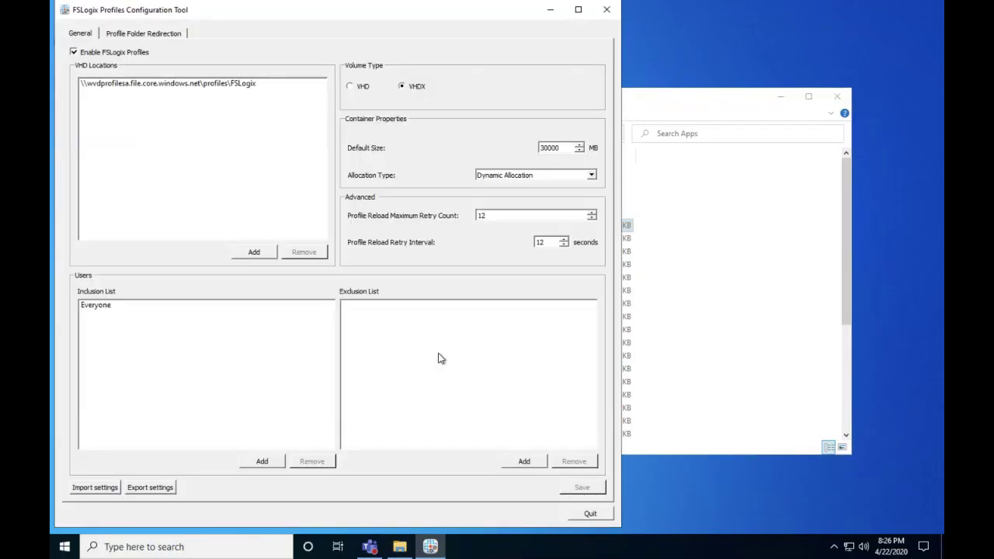
Review the FSLogix profile settings, including the VHD location and the allocation type options, keeping Dynamic Allocation.
left_click(181, 85)
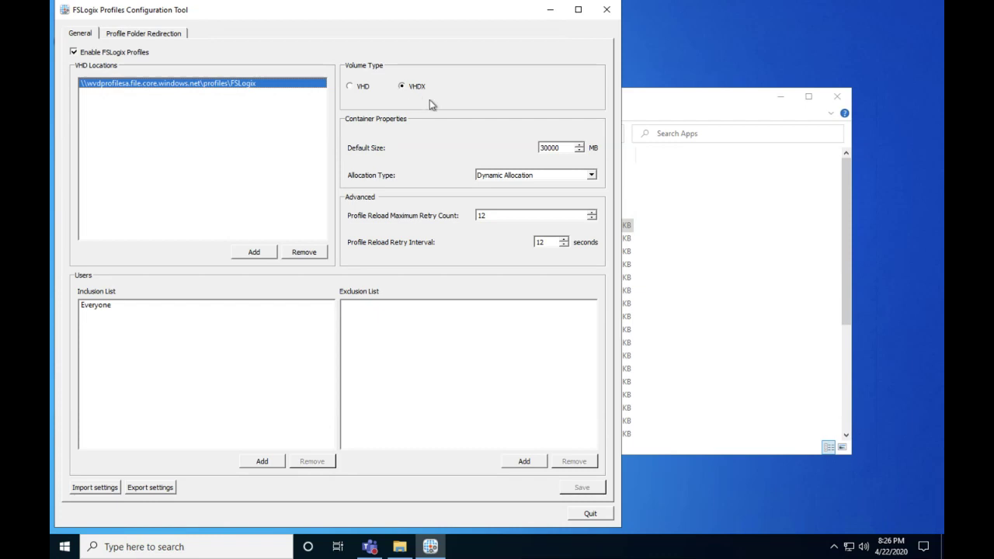
left_click(506, 175)
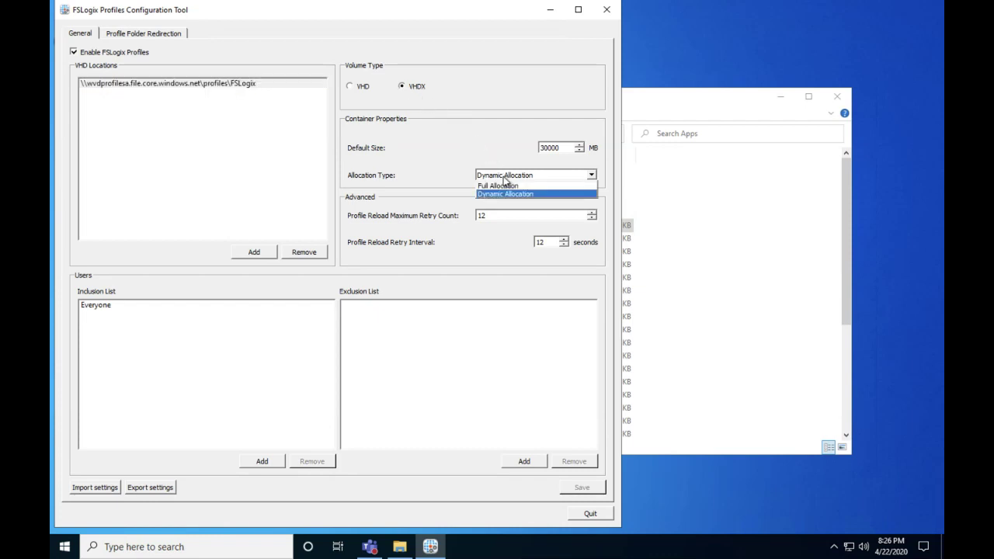
left_click(504, 178)
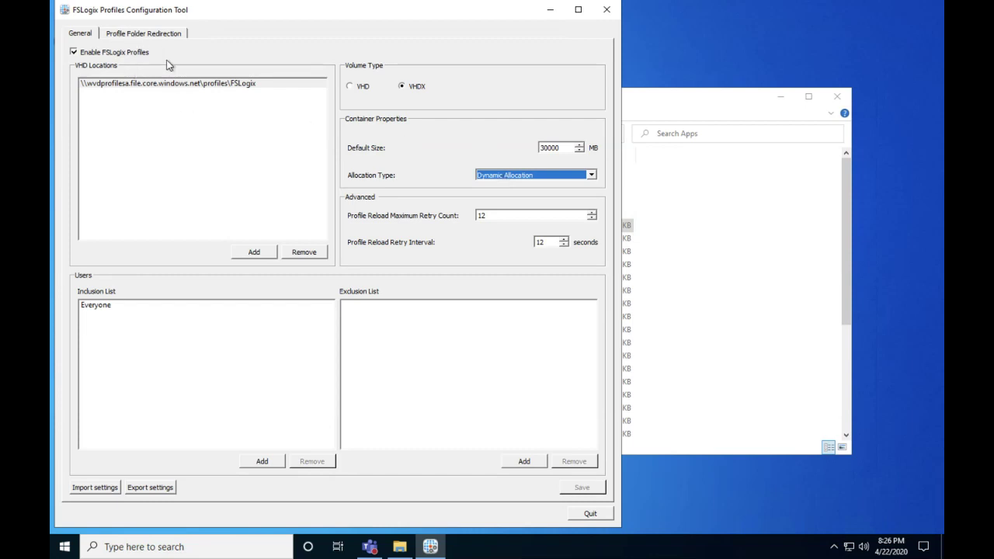
left_click(174, 84)
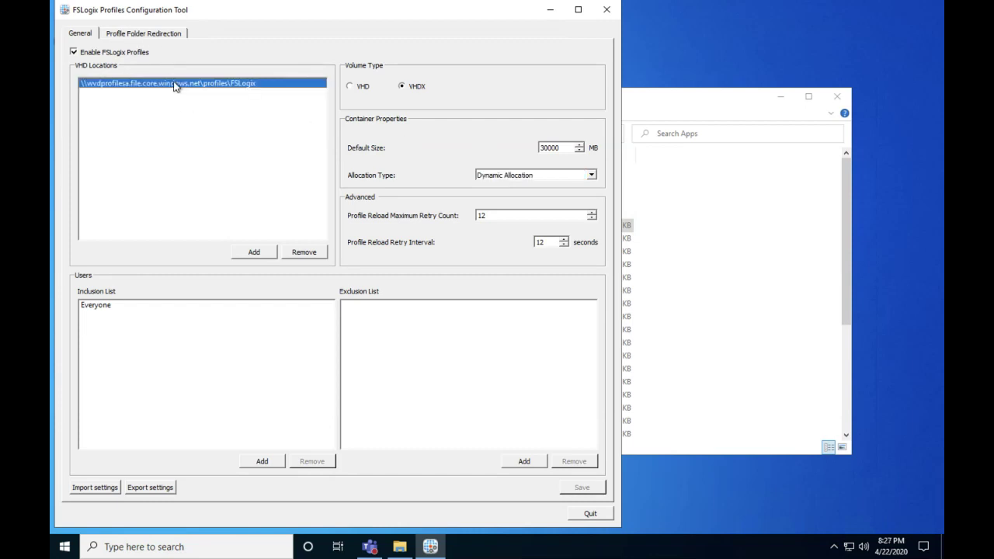
Search Windows for "regedit" and launch the Registry Editor, approving the elevation request.
left_click(64, 547)
type("regedit")
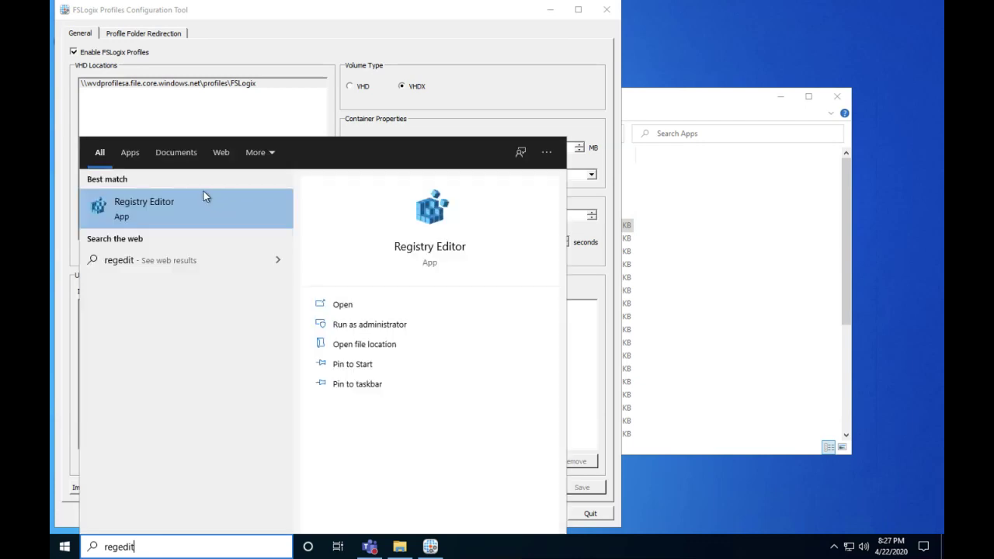
left_click(204, 204)
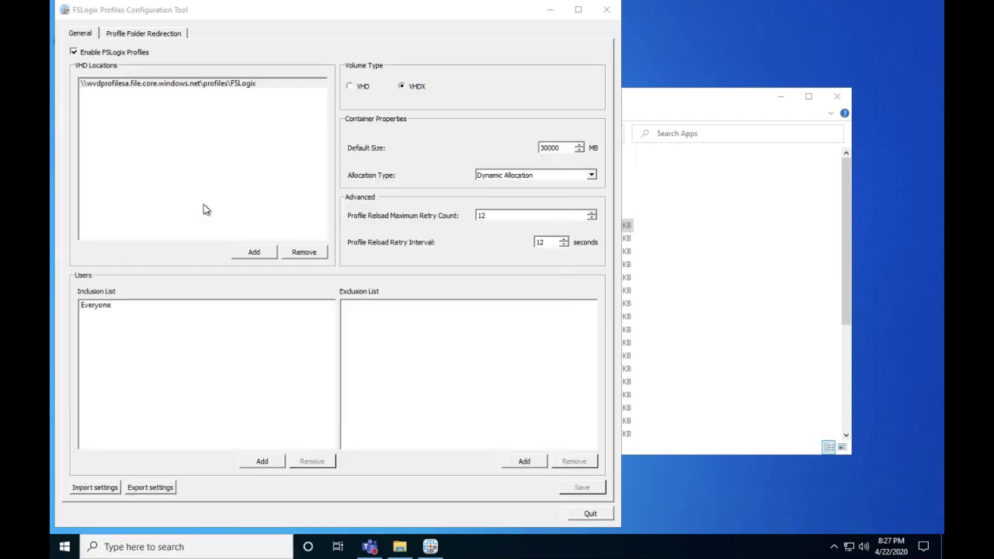
left_click(415, 350)
Examine the FSLogix values under HKEY_LOCAL_MACHINE\SOFTWARE\FSLogix\Profiles, and close the Registry Editor.
left_click(153, 166)
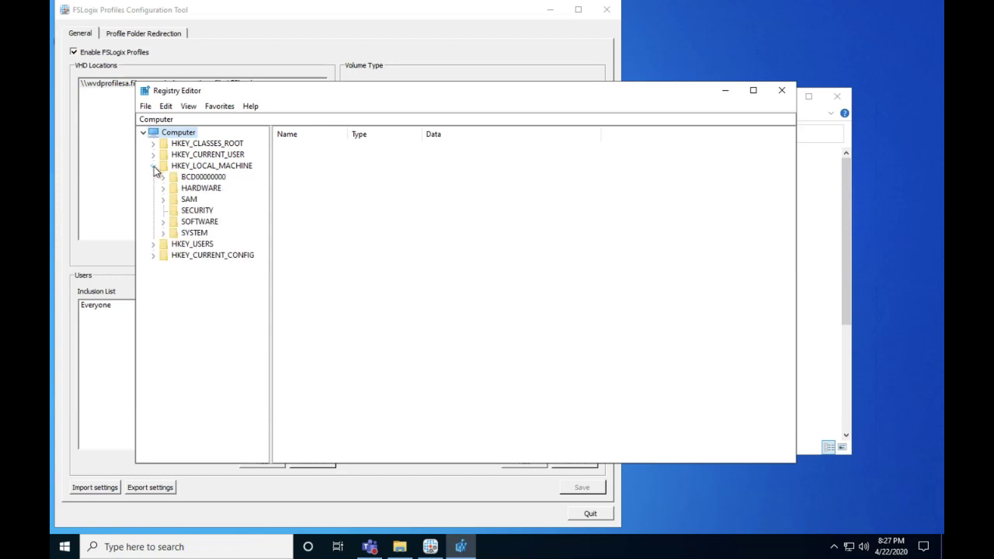
left_click(163, 222)
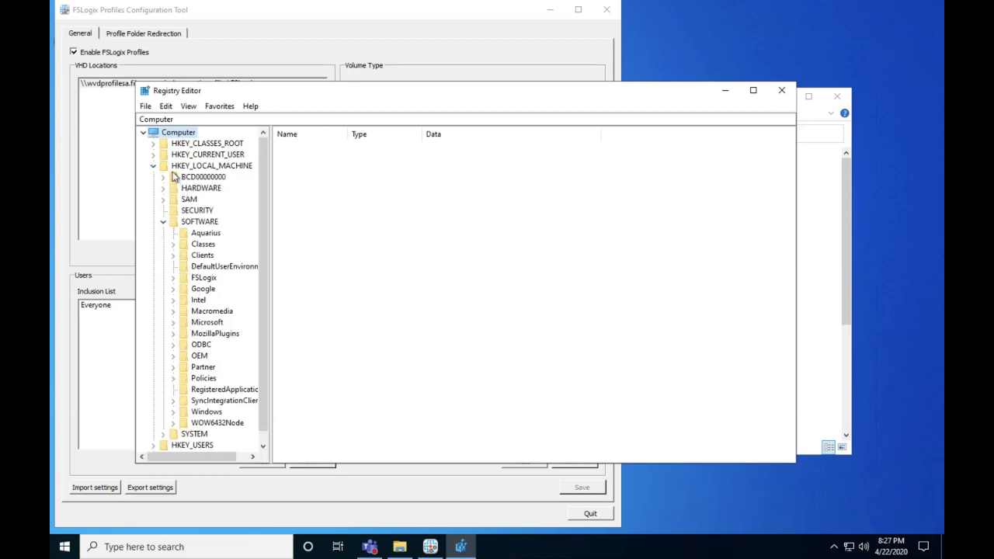
left_click(205, 277)
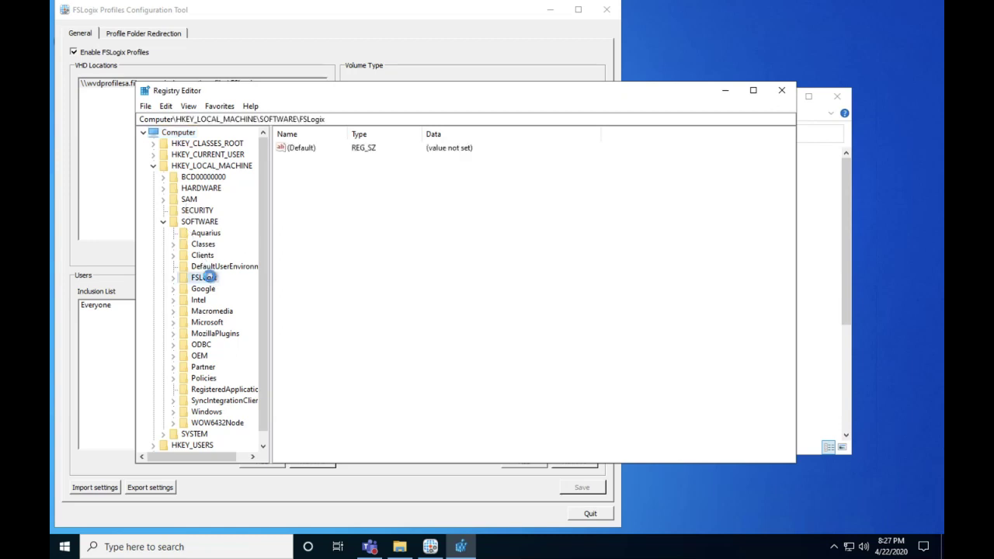
left_click(173, 278)
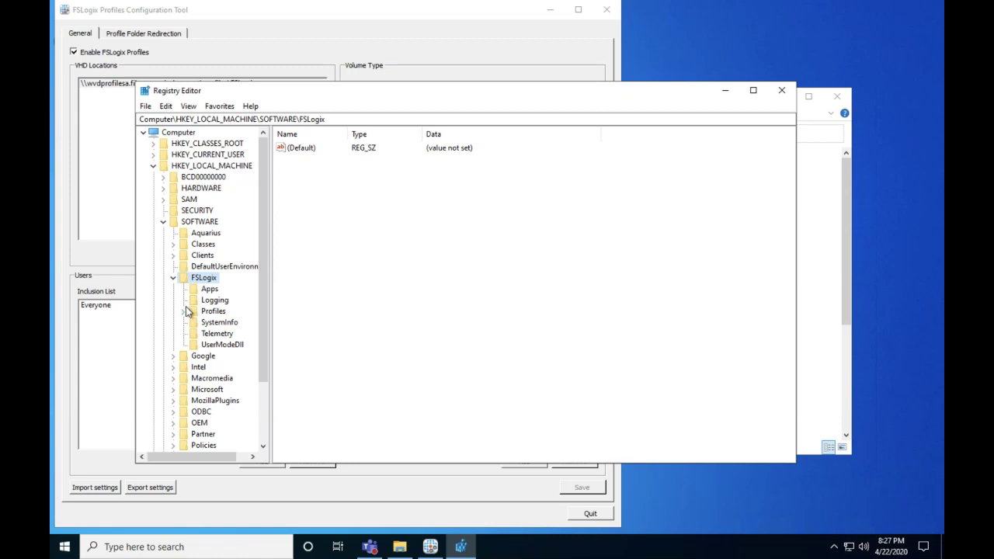
left_click(186, 310)
left_click(212, 311)
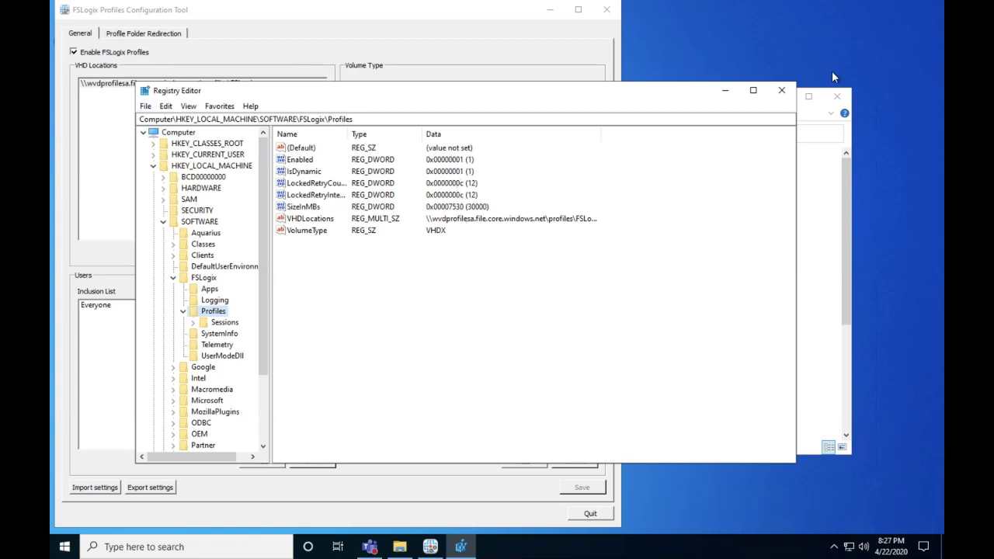
left_click(787, 93)
Search Windows for "control", open the Control Panel's System page, and bring up its advanced system settings.
left_click(65, 547)
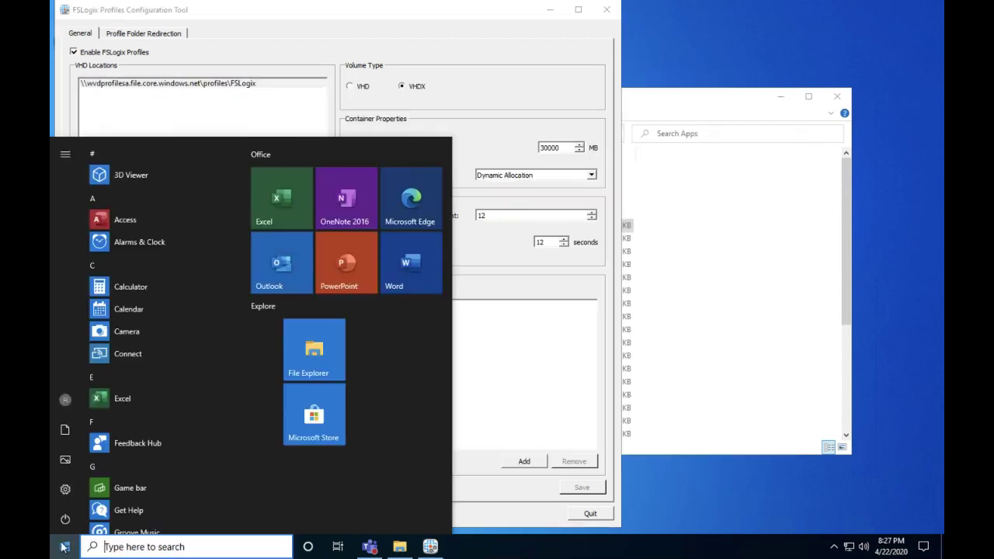
type("control")
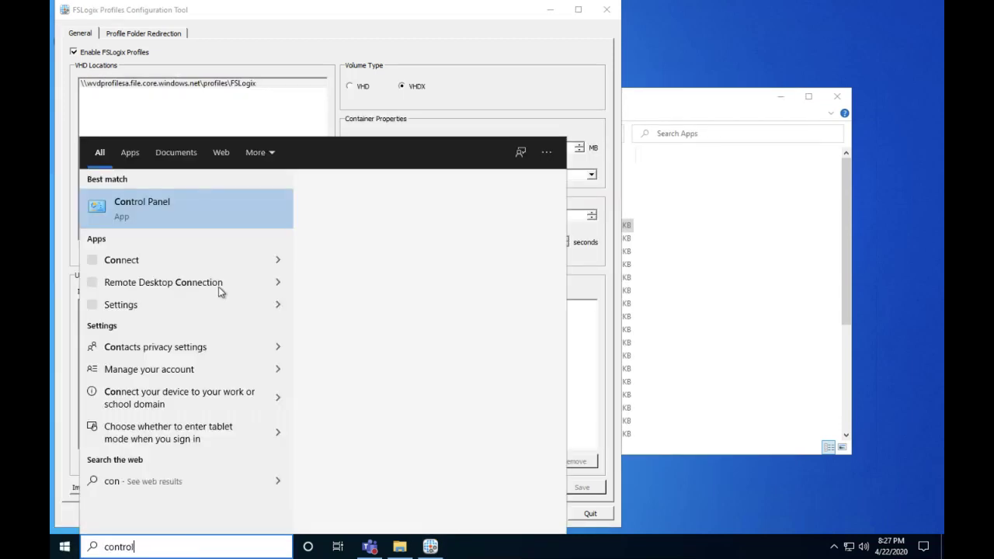
left_click(150, 216)
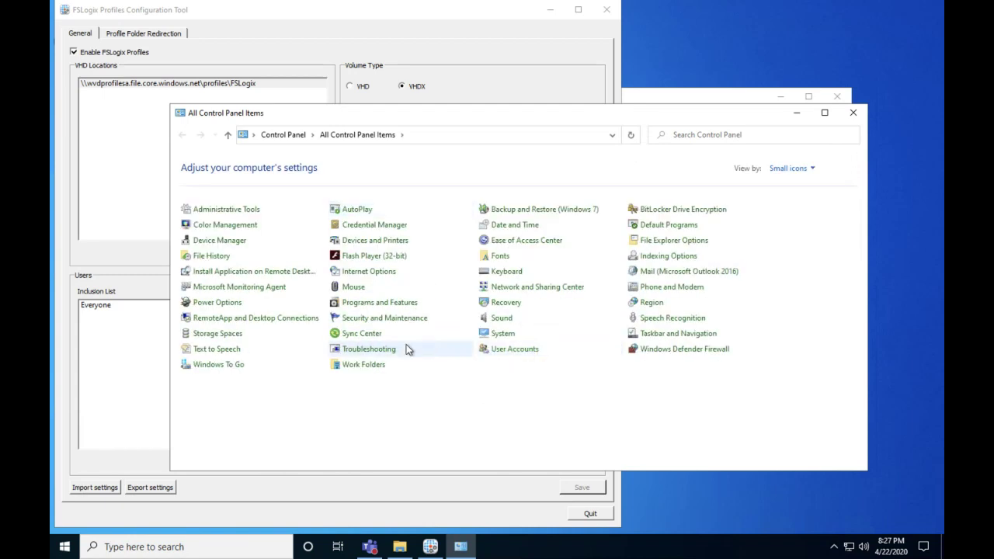
left_click(501, 336)
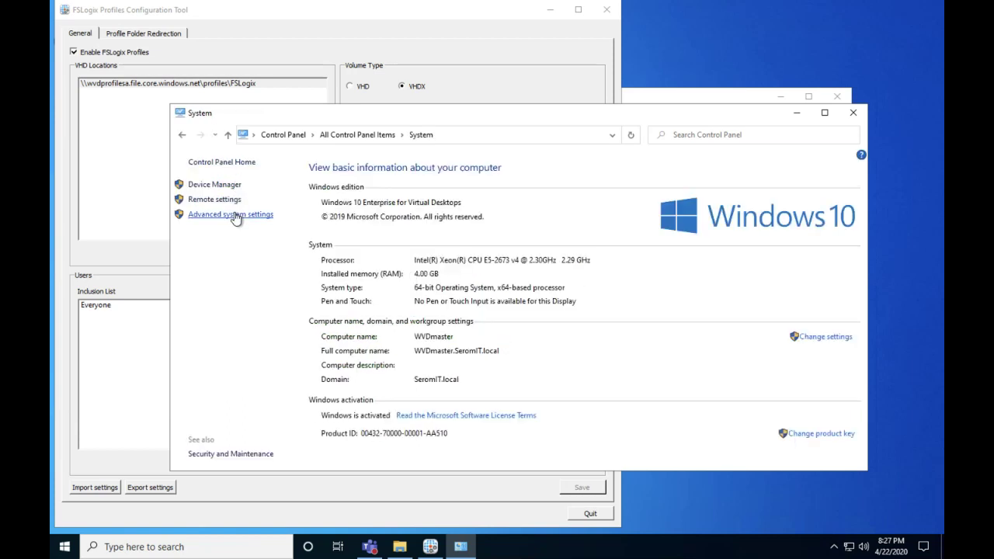
left_click(235, 214)
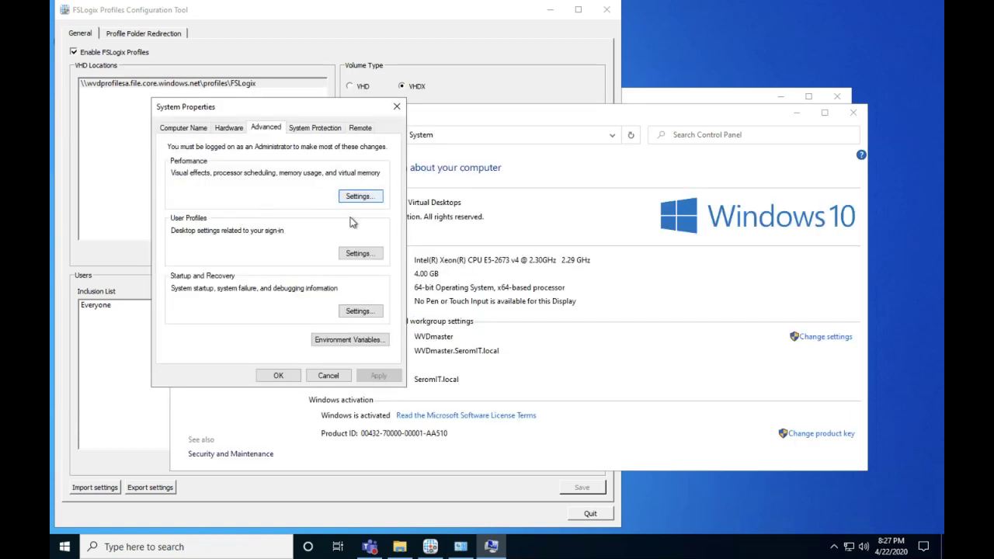
Examine the user profiles stored on the computer, select the domain user's profile, and close System Properties without changes.
left_click(351, 255)
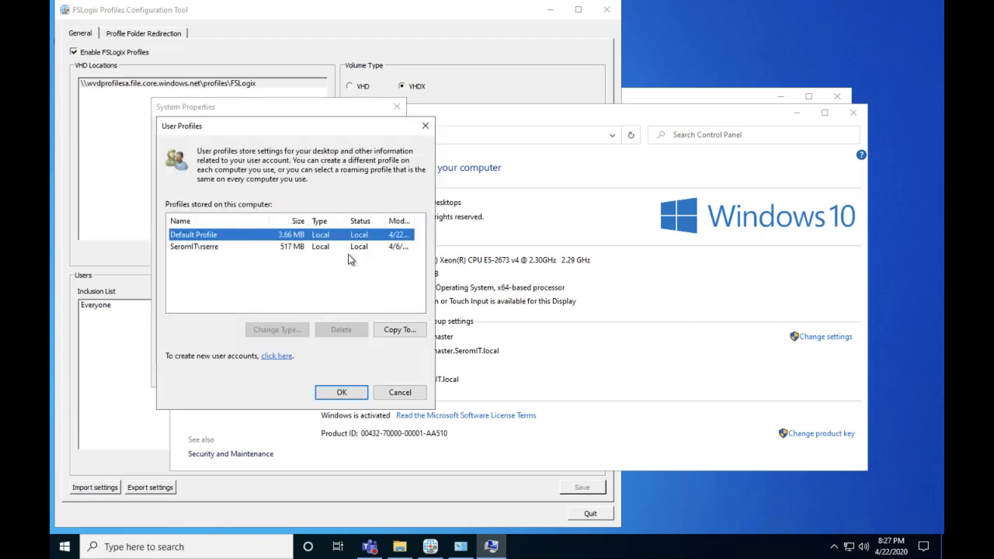
left_click(191, 247)
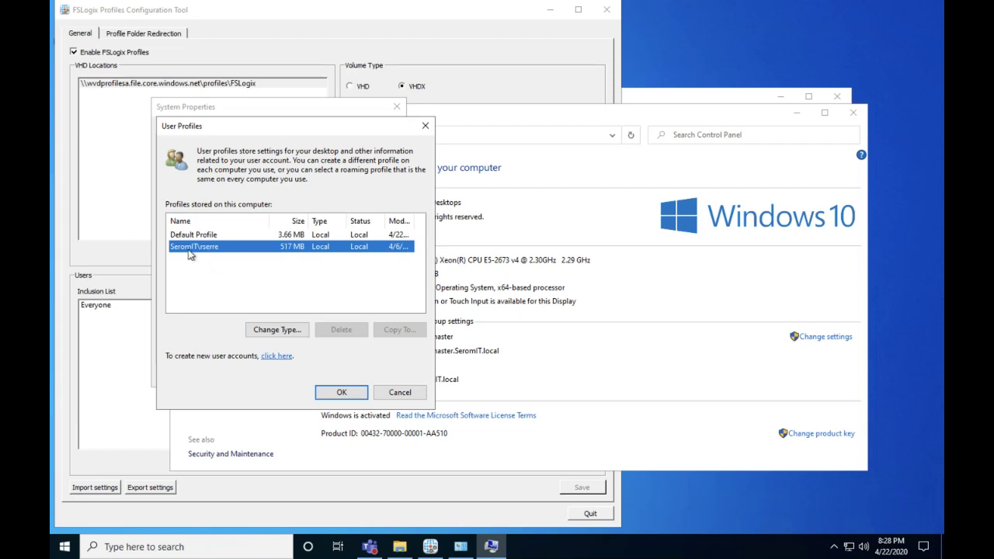
left_click(392, 393)
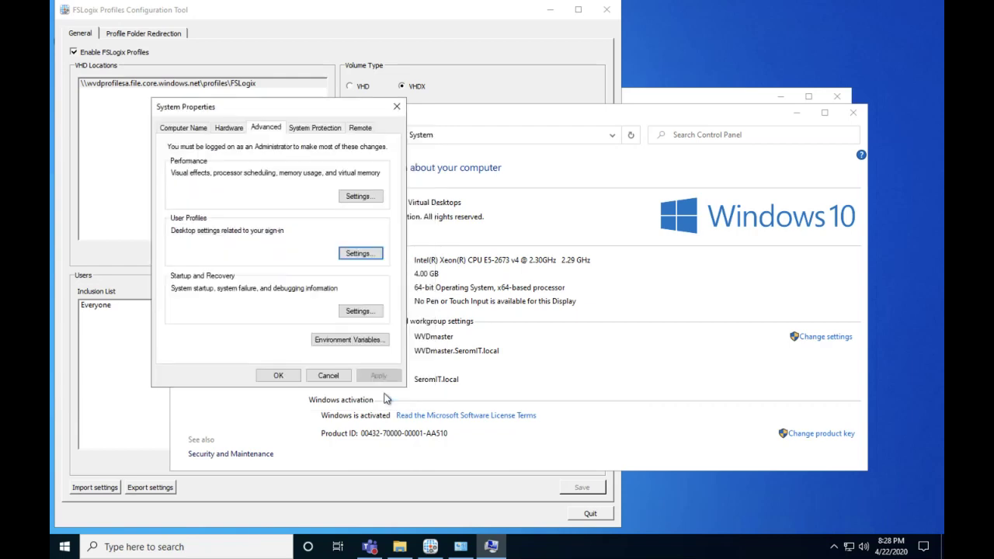
left_click(397, 106)
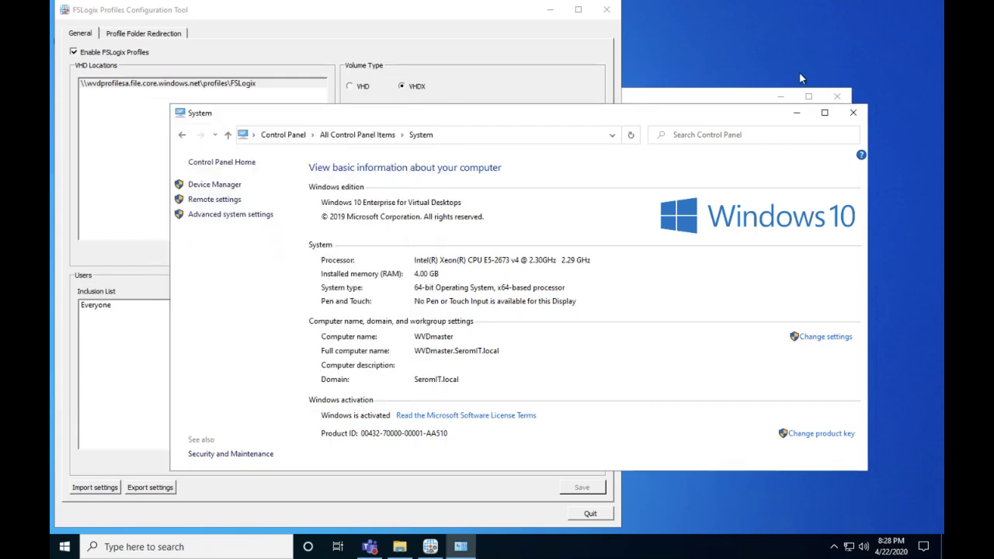
Switch to Microsoft Edge and open the Windows Virtual Desktop documentation article on setting up a master VHD image.
key("ctrl+Left")
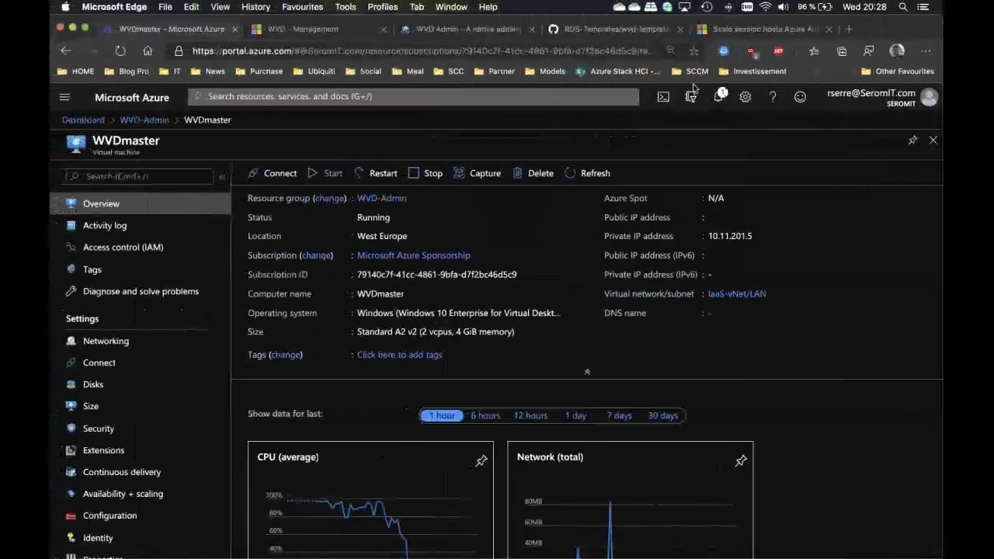
left_click(302, 33)
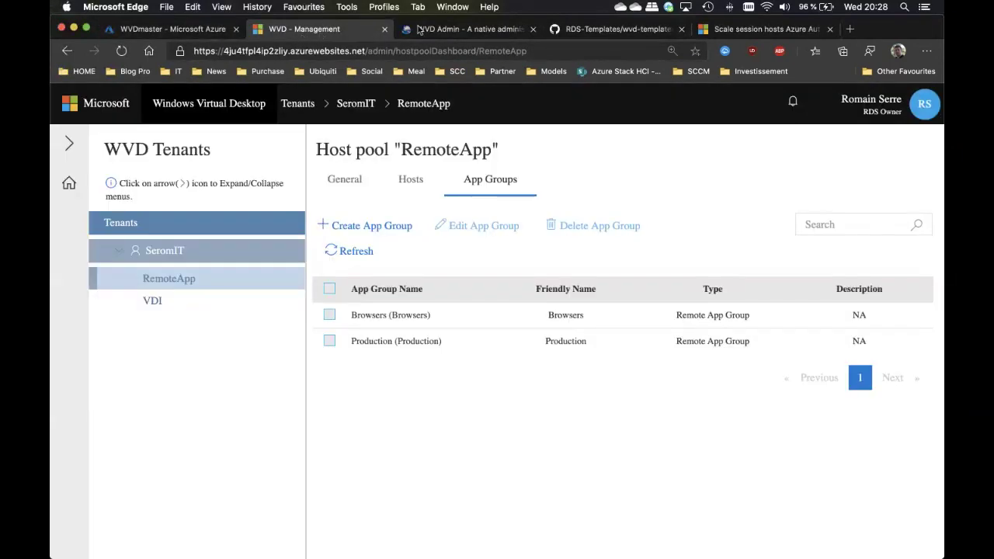
left_click(736, 29)
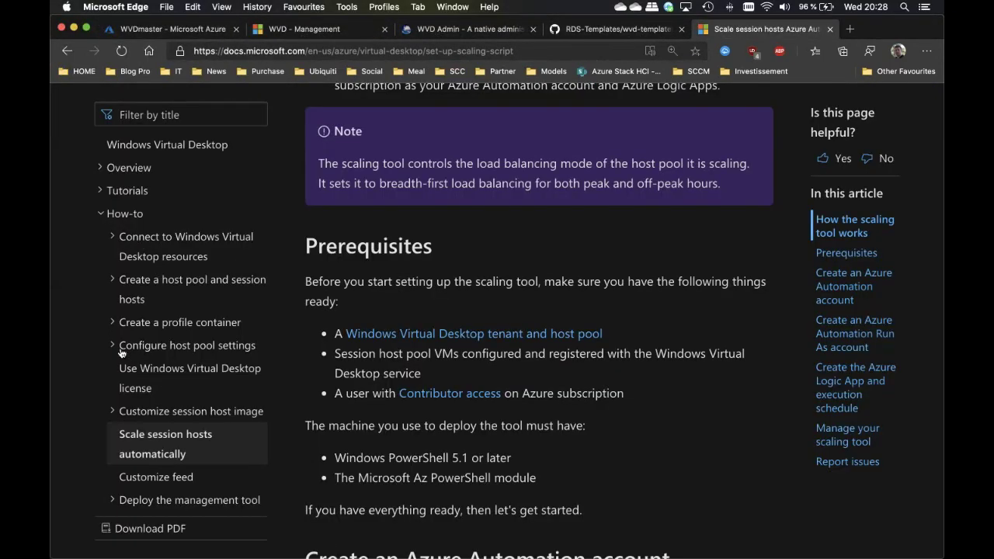
left_click(146, 411)
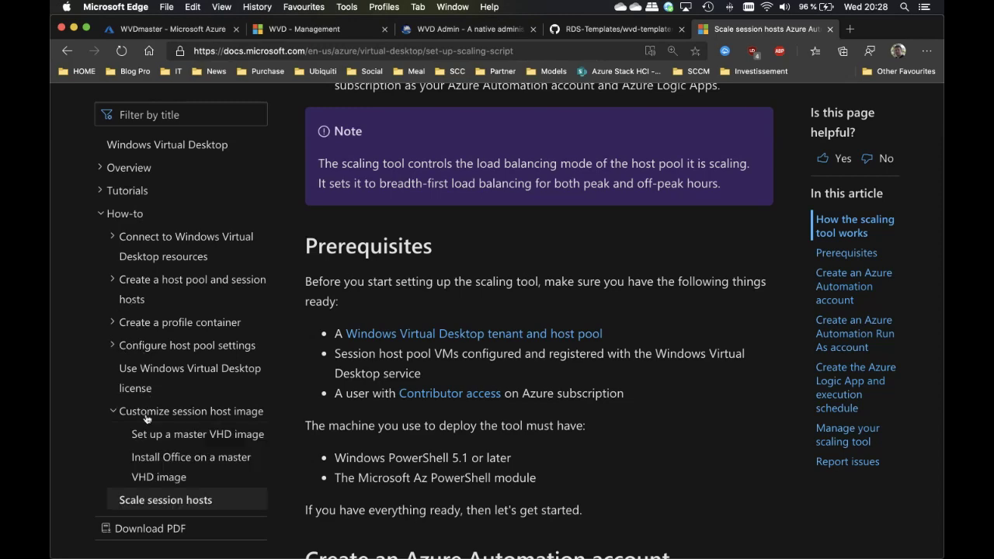
left_click(161, 436)
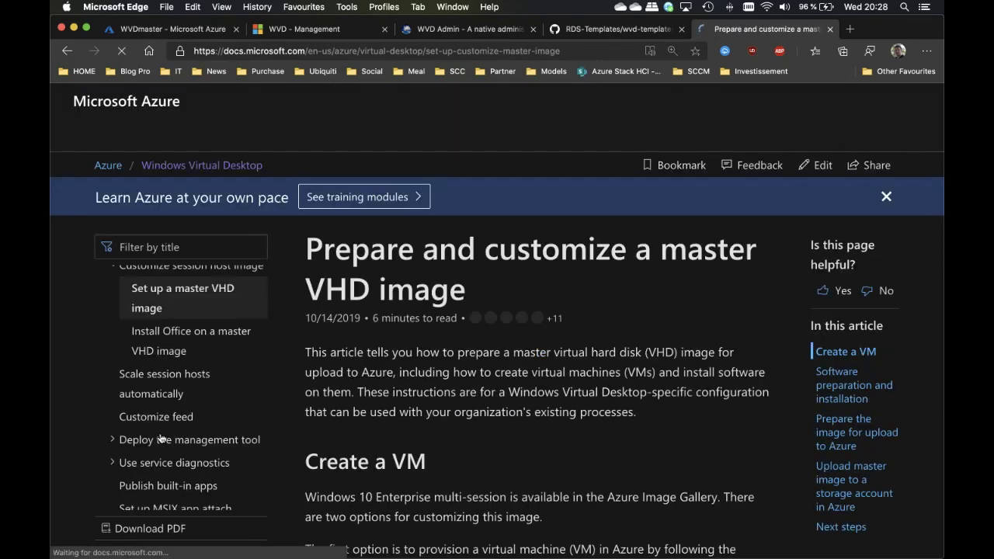
Examine the article's guidance on disabling Automatic Updates, specifying the Start layout, redirecting time zones and disabling Storage Sense.
scroll(500, 399, "down", 10)
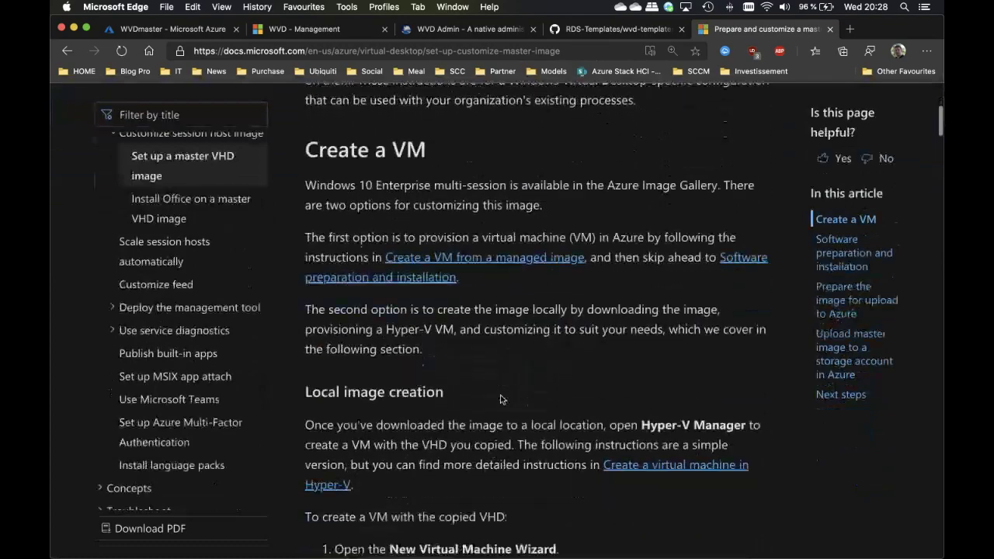
scroll(500, 400, "down", 10)
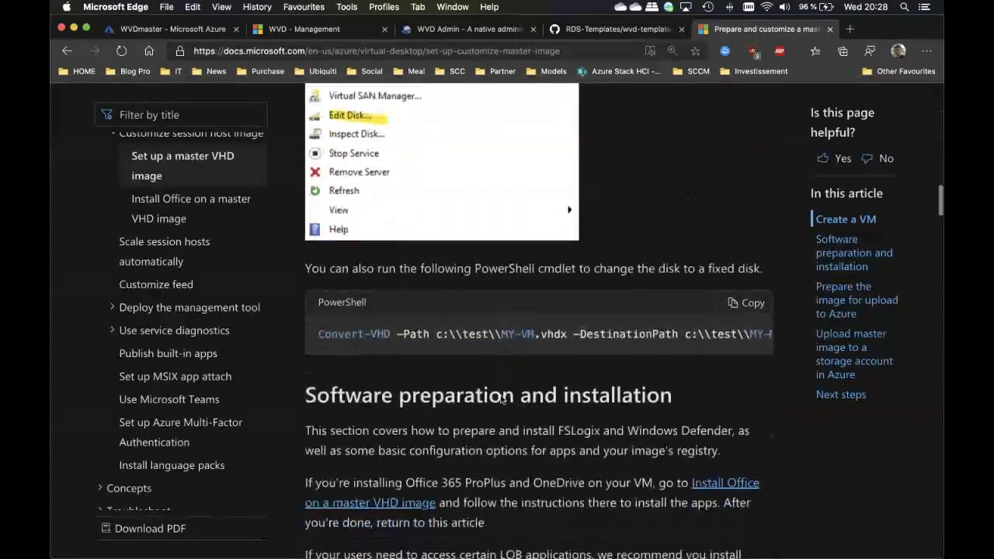
scroll(500, 395, "down", 10)
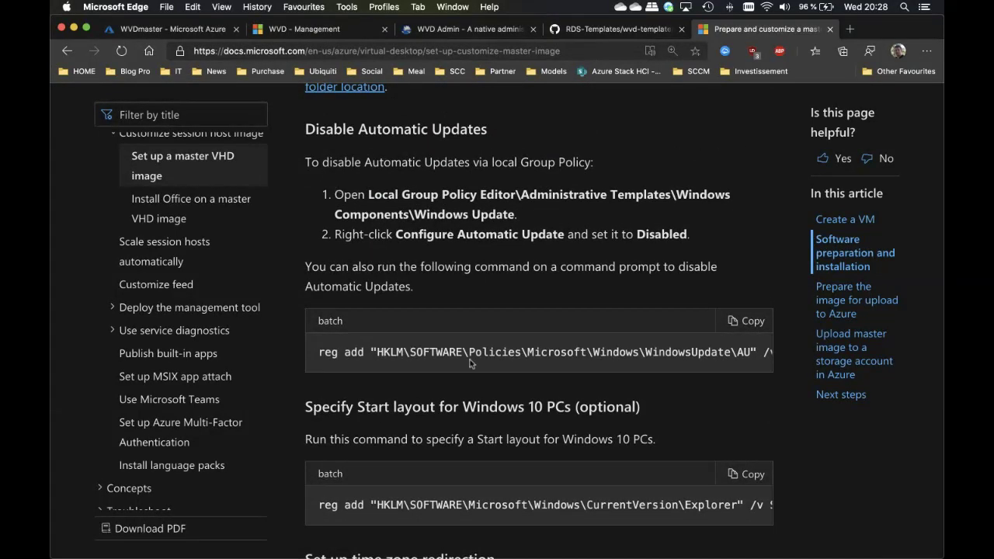
scroll(610, 470, "down", 5)
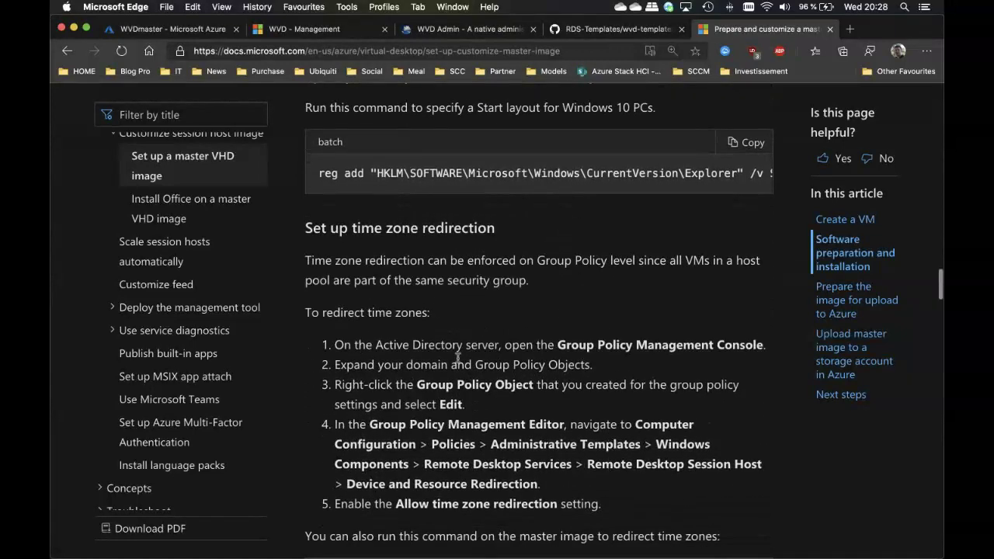
scroll(568, 403, "down", 4)
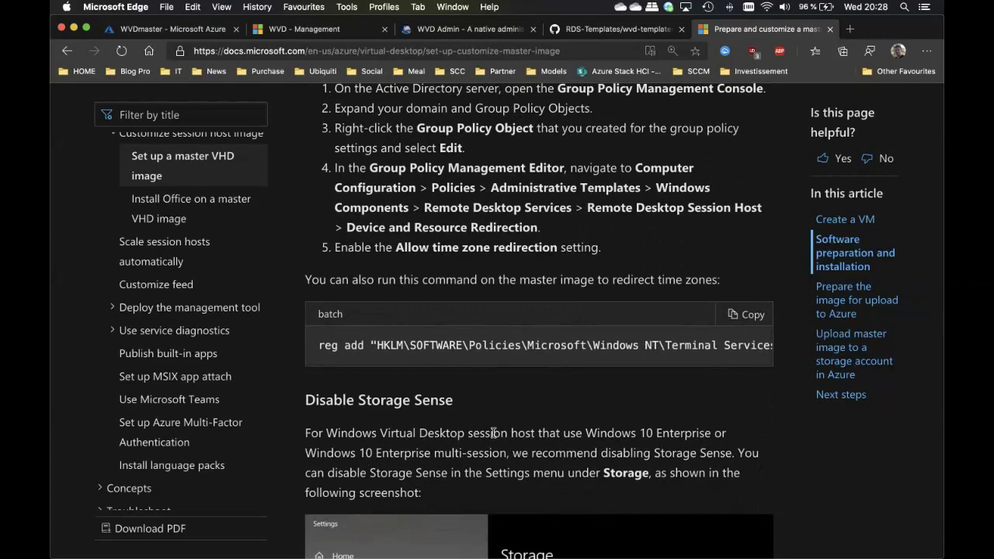
scroll(437, 399, "down", 3)
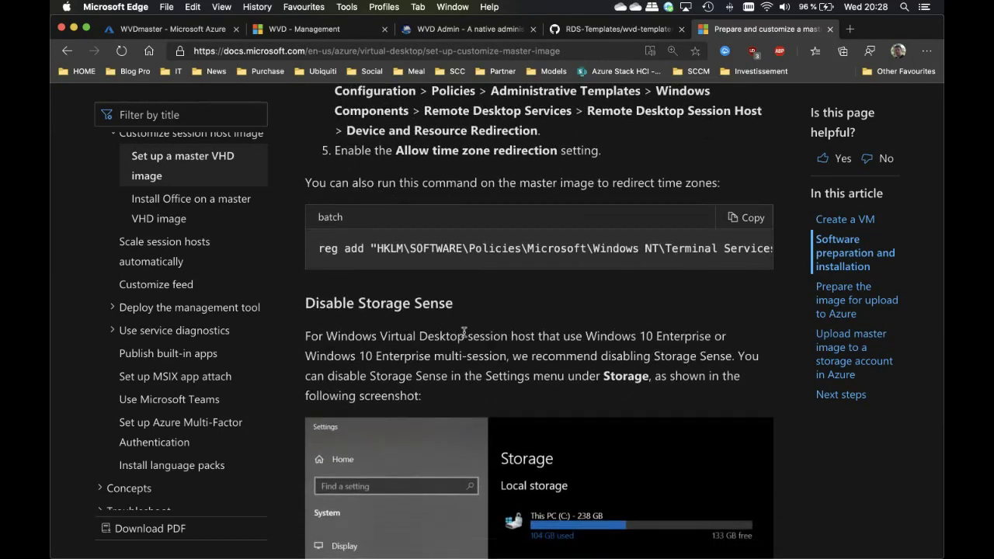
Examine the language support and registry configuration sections, highlighting the note about fixing 5k resolution support.
scroll(464, 331, "down", 10)
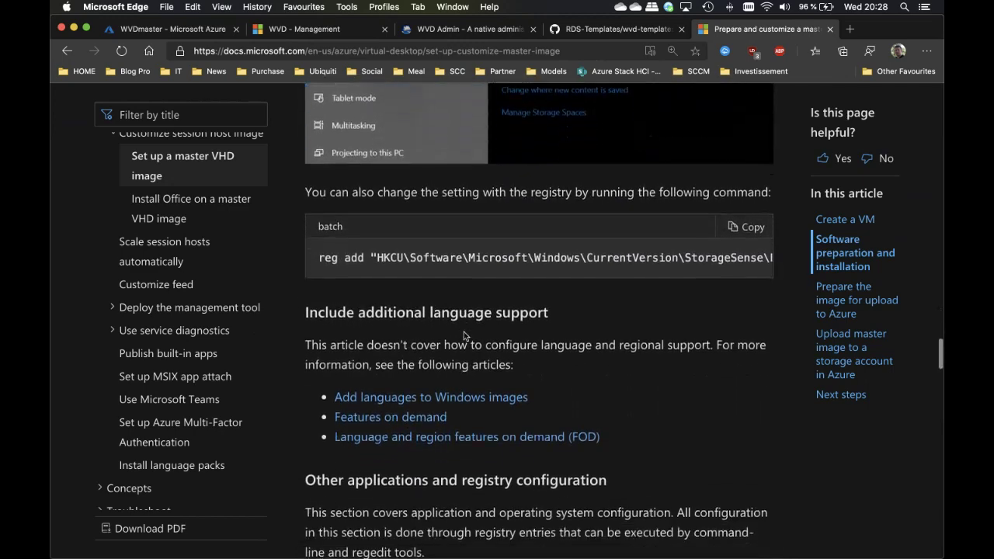
scroll(463, 335, "down", 7)
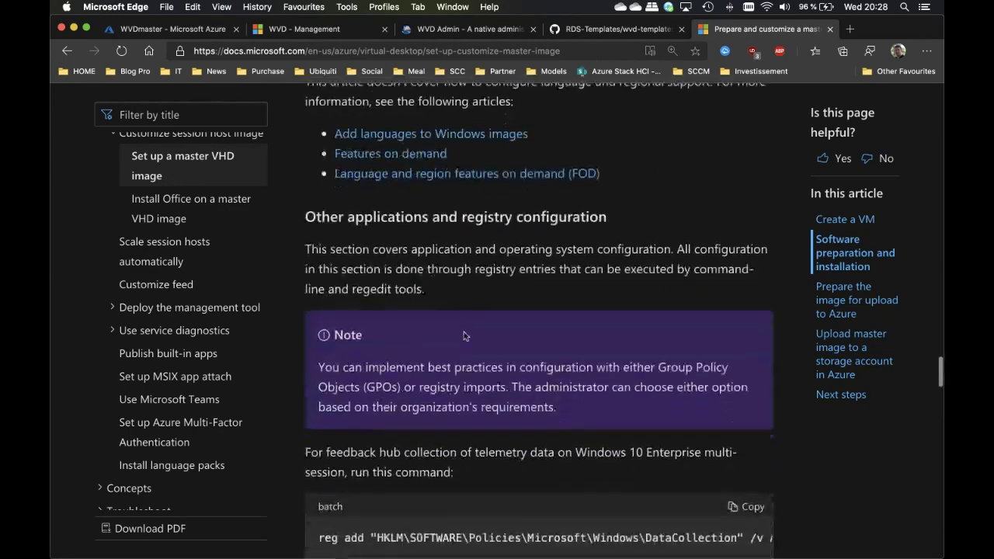
scroll(464, 335, "down", 3)
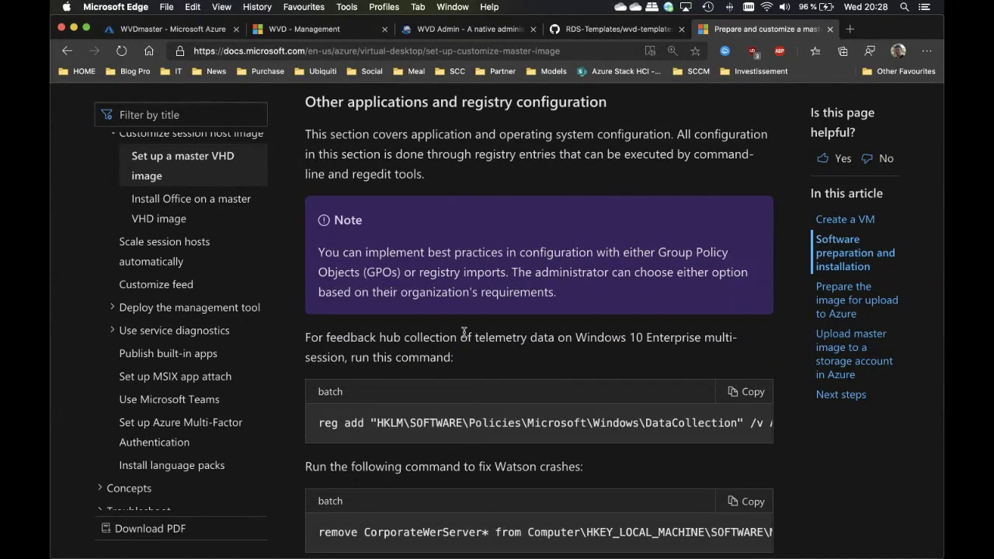
scroll(463, 331, "down", 8)
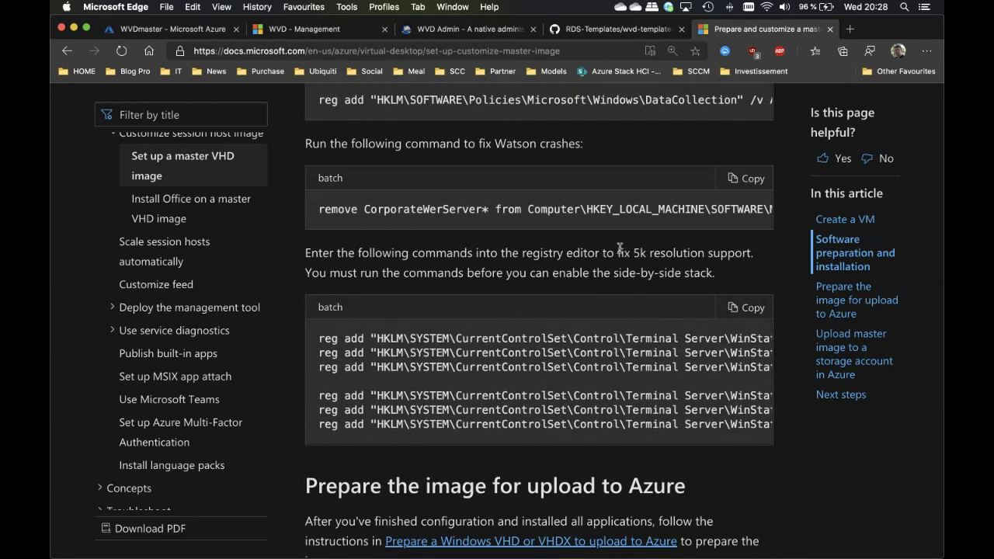
left_click_drag(618, 253, 651, 269)
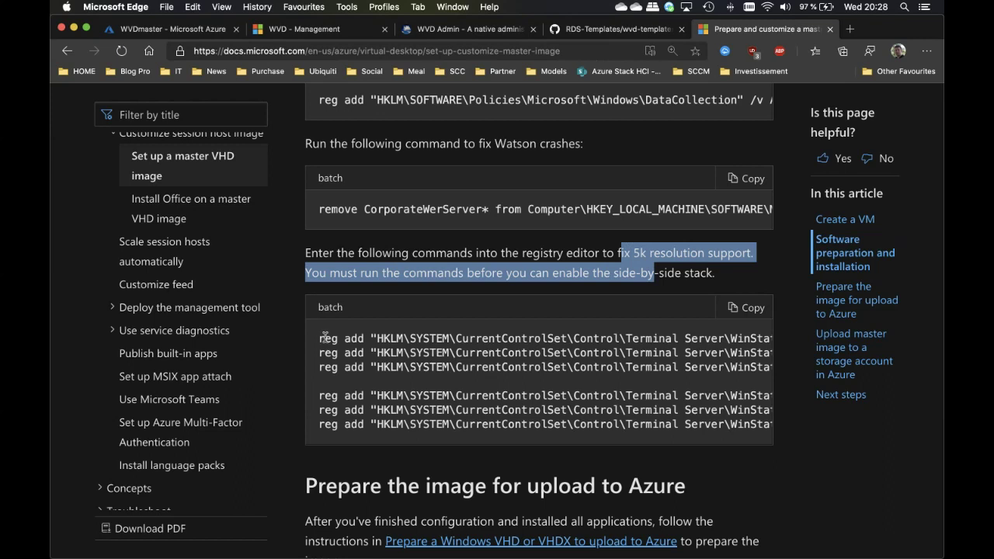
Read the feedback hub telemetry registry command through to its AllowTelemetry value, and review the surrounding registry configuration commands.
scroll(481, 257, "up", 3)
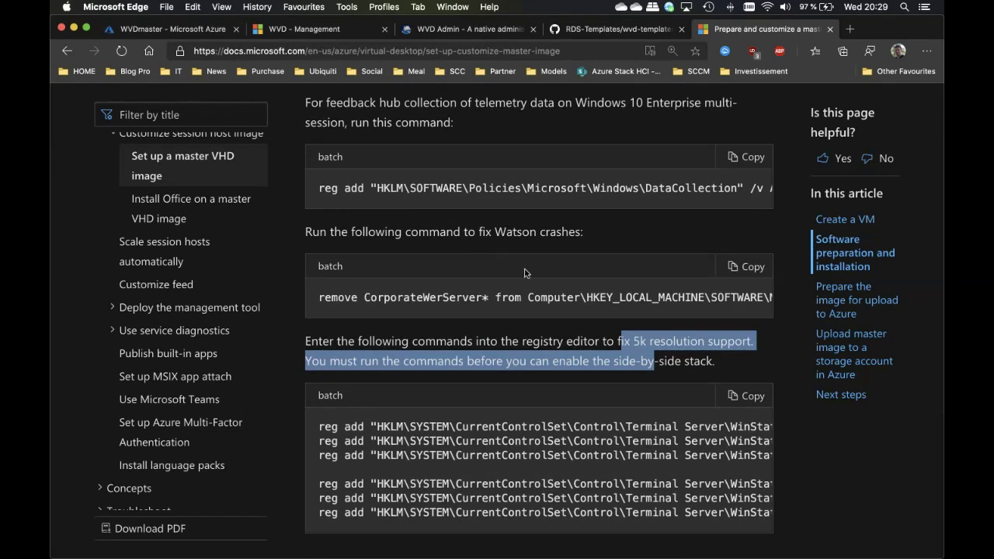
scroll(399, 229, "up", 2)
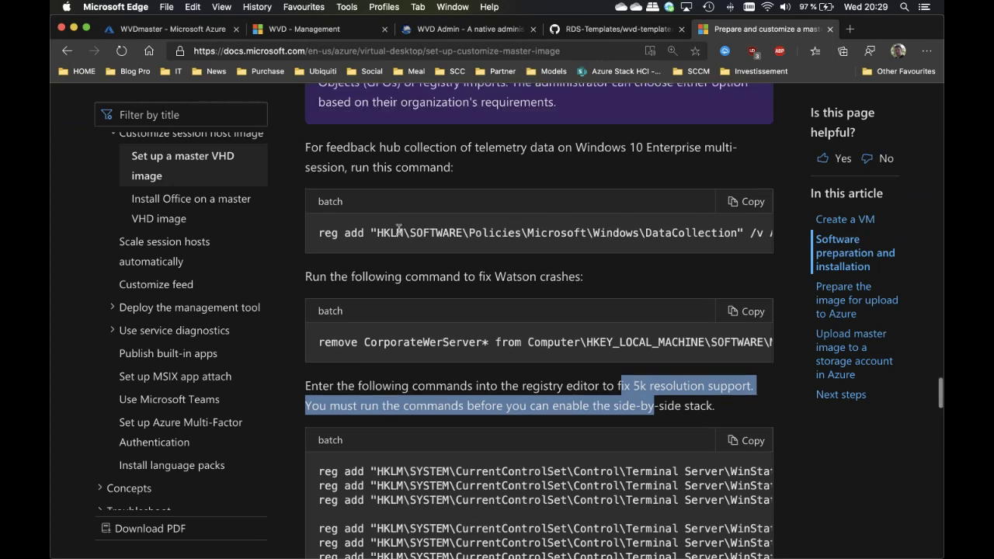
scroll(398, 228, "up", 2)
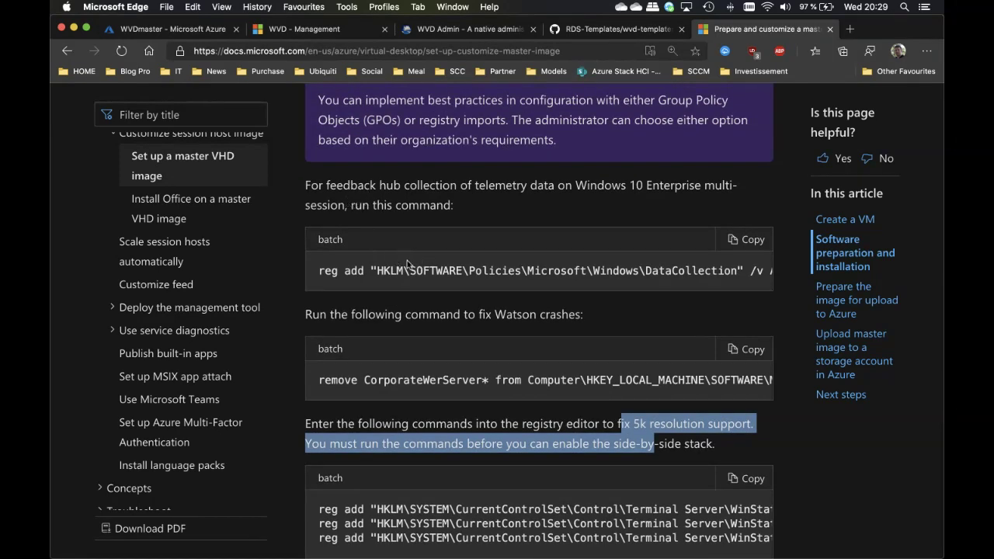
left_click_drag(469, 270, 618, 273)
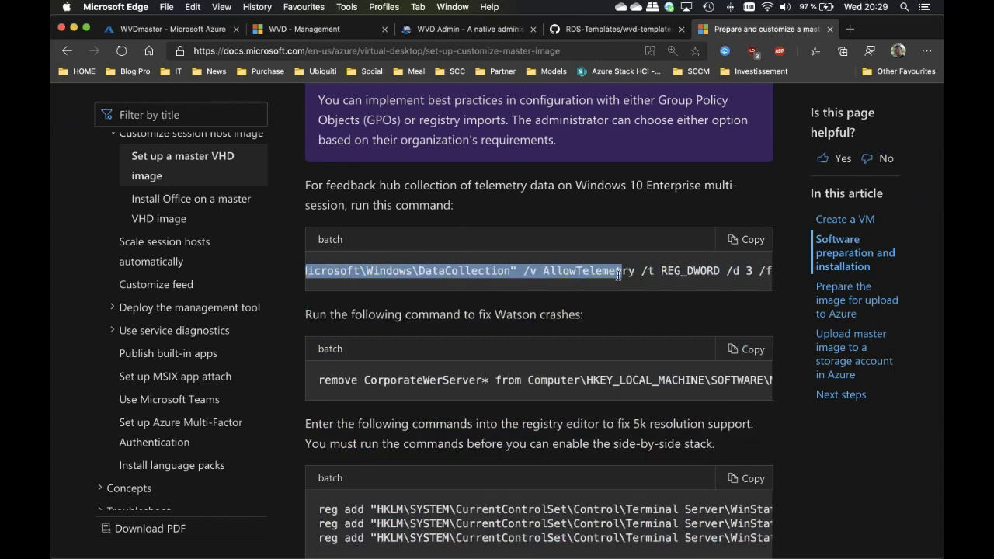
left_click(577, 239)
scroll(628, 298, "down", 3)
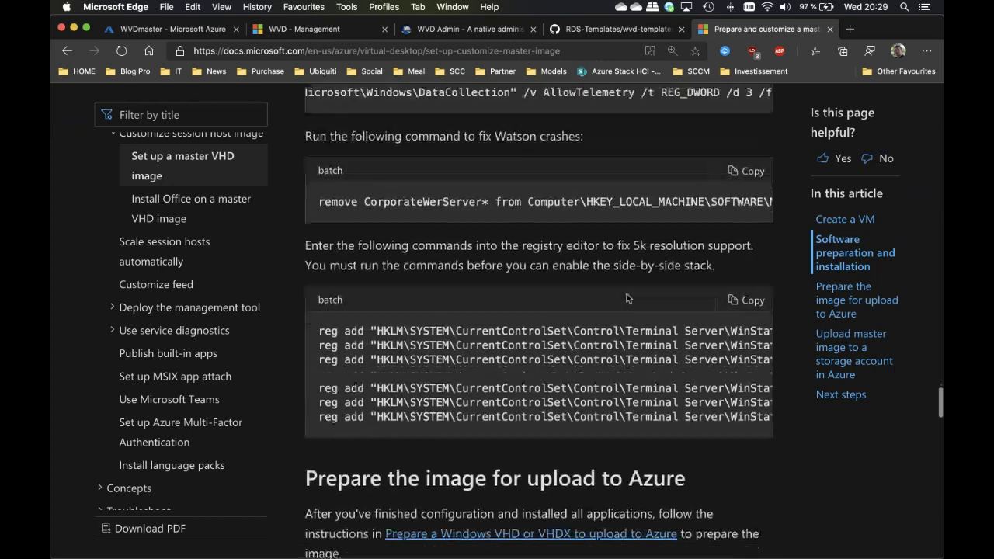
scroll(628, 298, "down", 3)
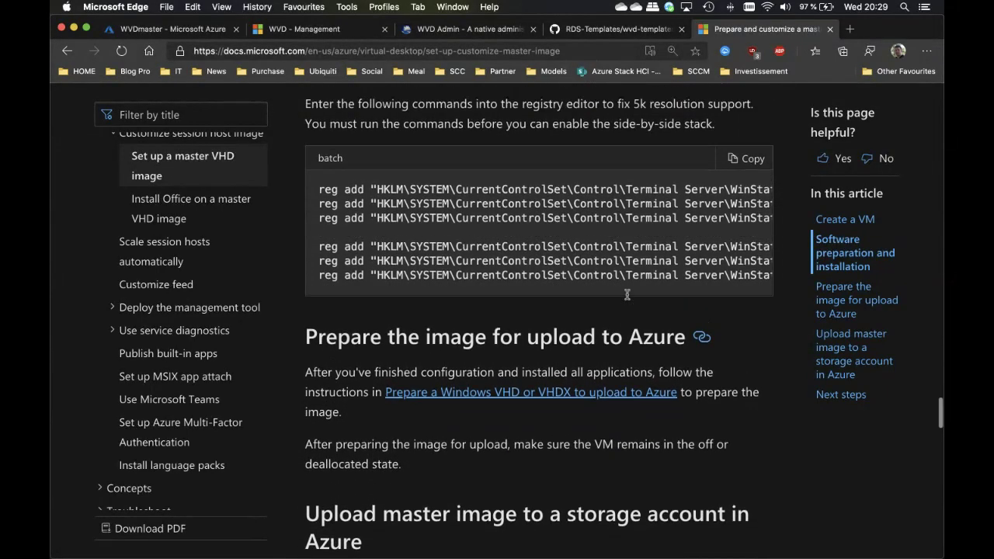
scroll(627, 294, "up", 1)
scroll(627, 295, "up", 6)
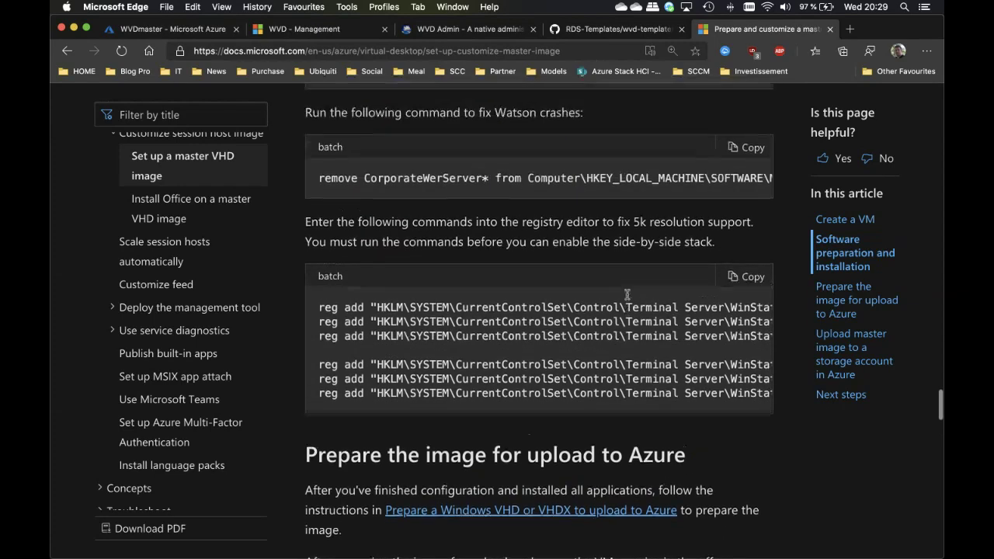
scroll(627, 298, "up", 3)
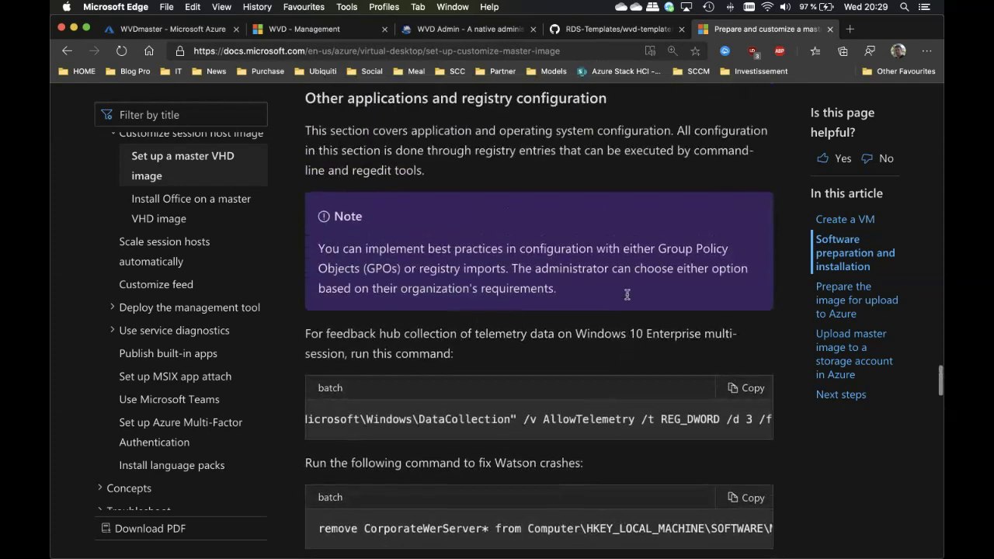
scroll(627, 298, "up", 2)
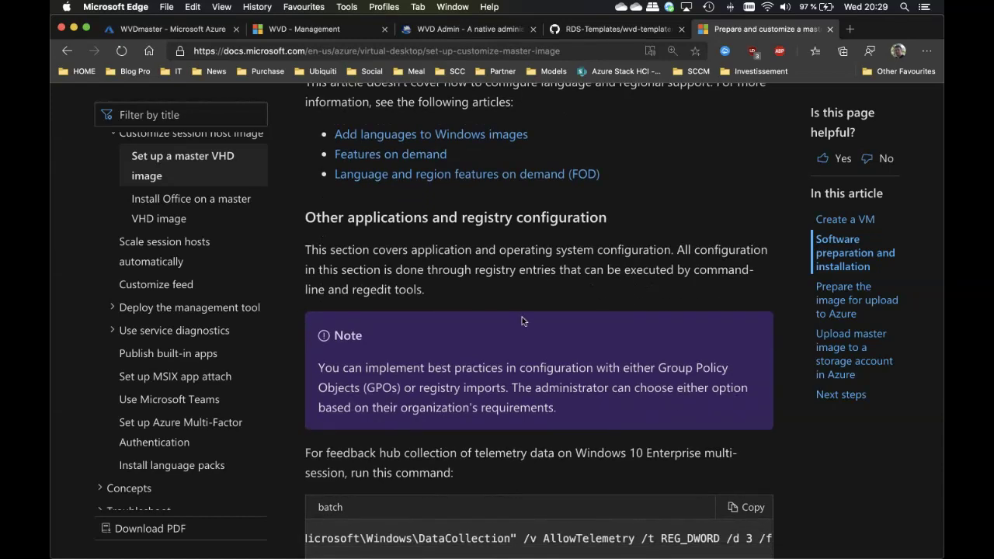
Open the "Install language packs" article and examine its steps for choosing the region and adding a language.
left_click(208, 466)
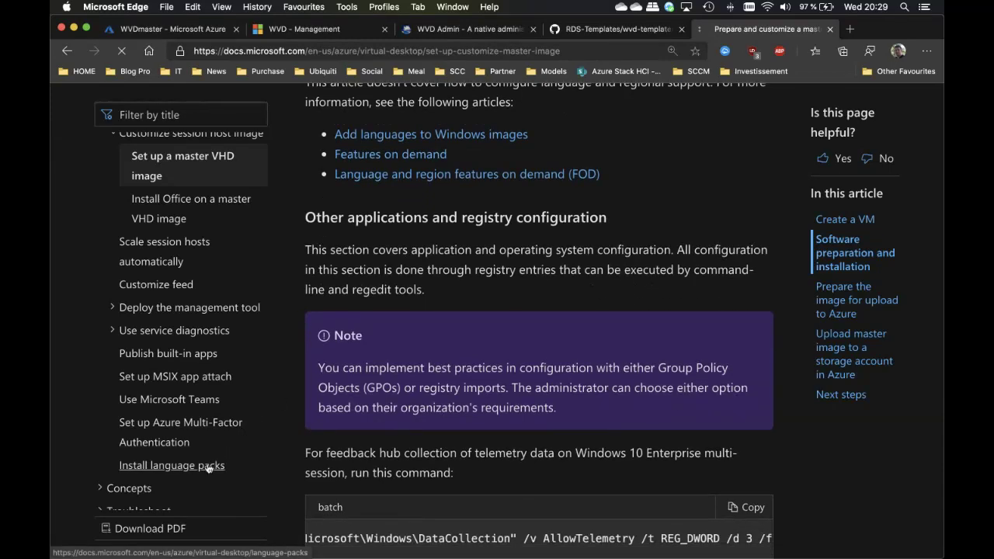
scroll(466, 300, "down", 1)
scroll(466, 299, "down", 5)
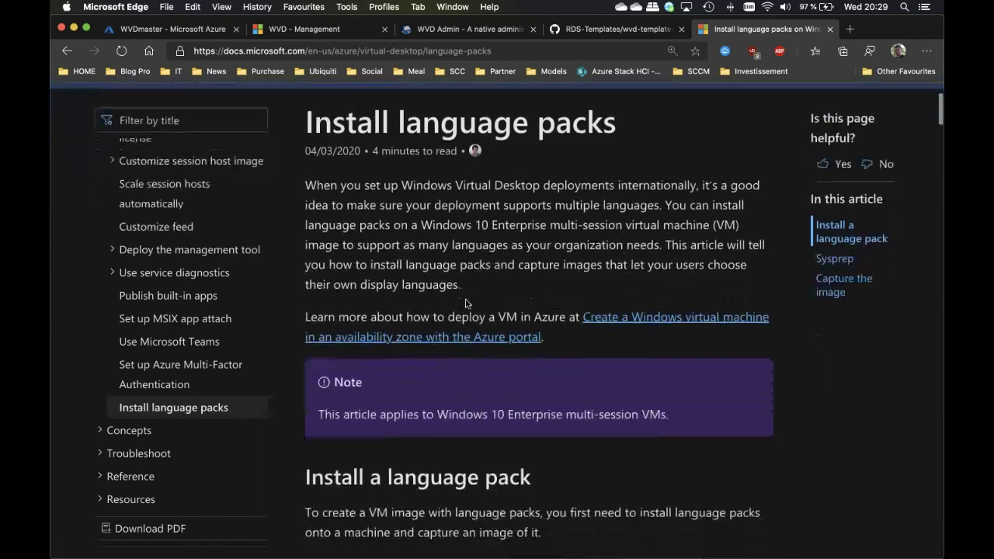
scroll(566, 285, "down", 10)
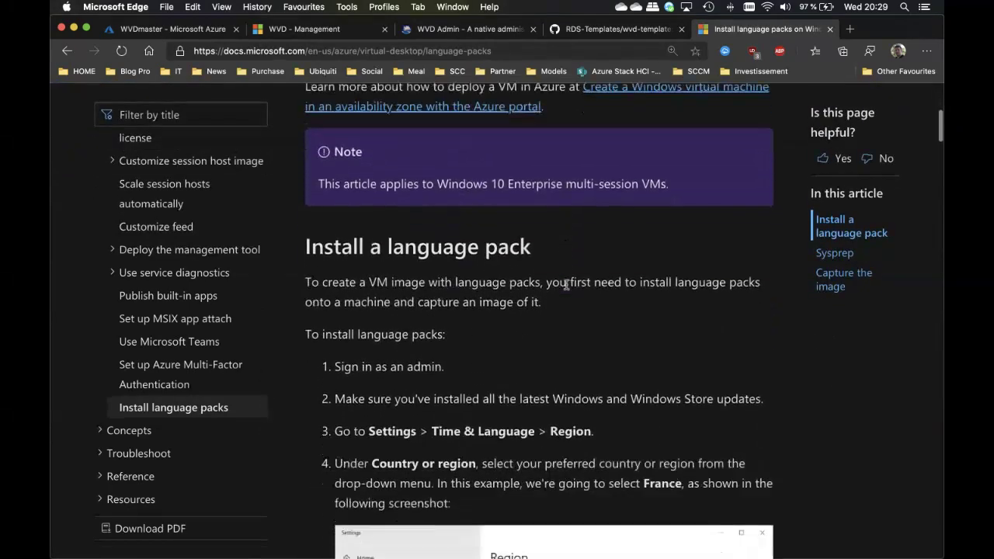
scroll(566, 285, "down", 8)
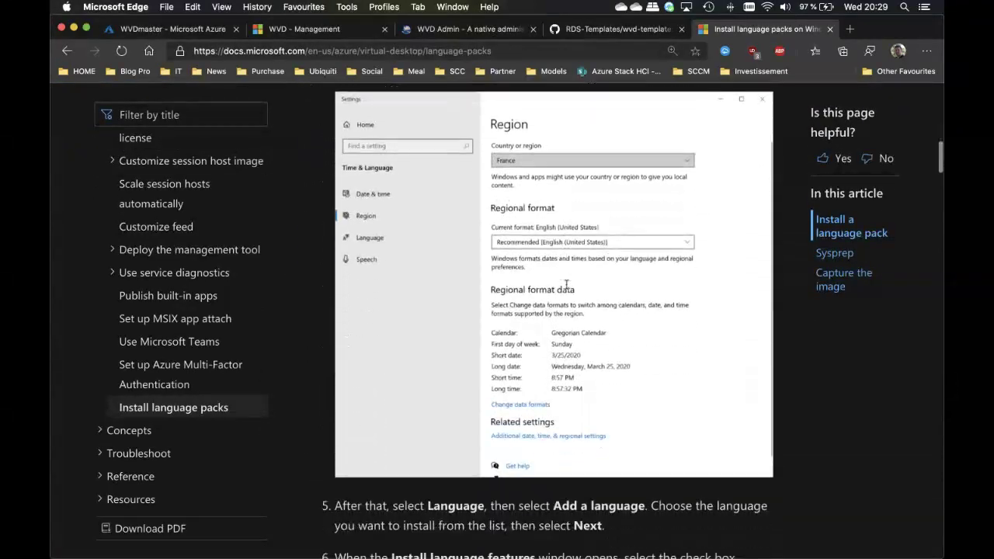
scroll(566, 288, "down", 13)
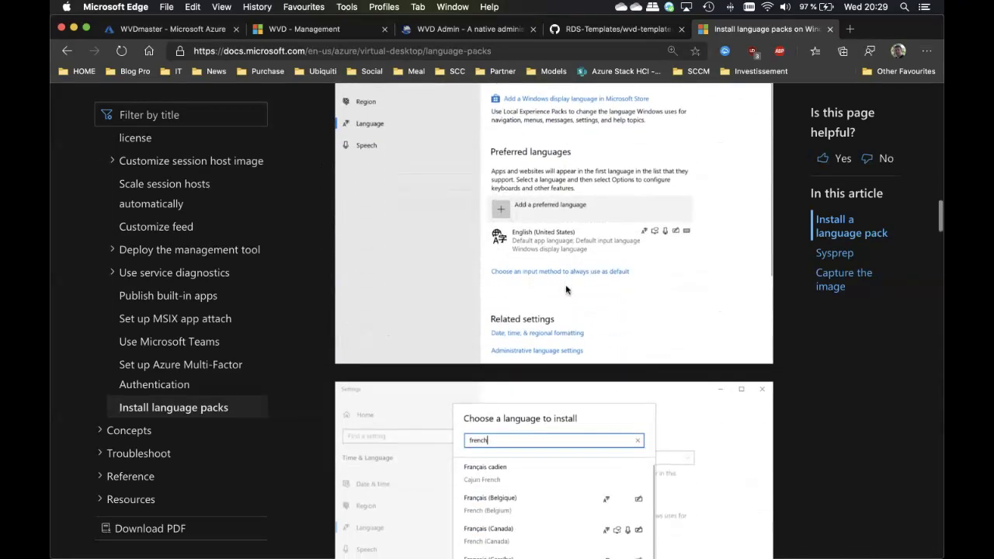
scroll(543, 279, "up", 3)
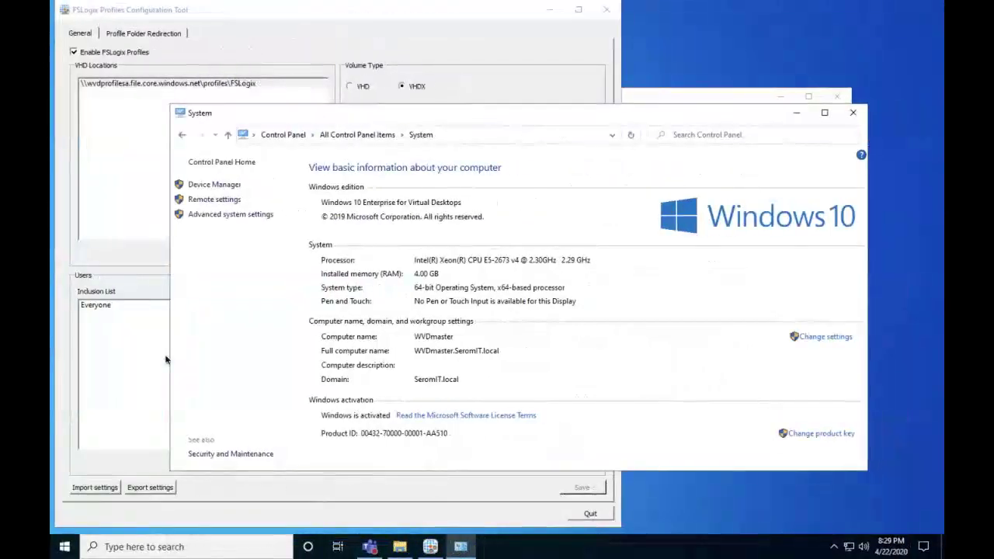
Shut down the WVDmaster virtual machine with the reason Other (Unplanned), and check its status in the Azure portal.
left_click(65, 547)
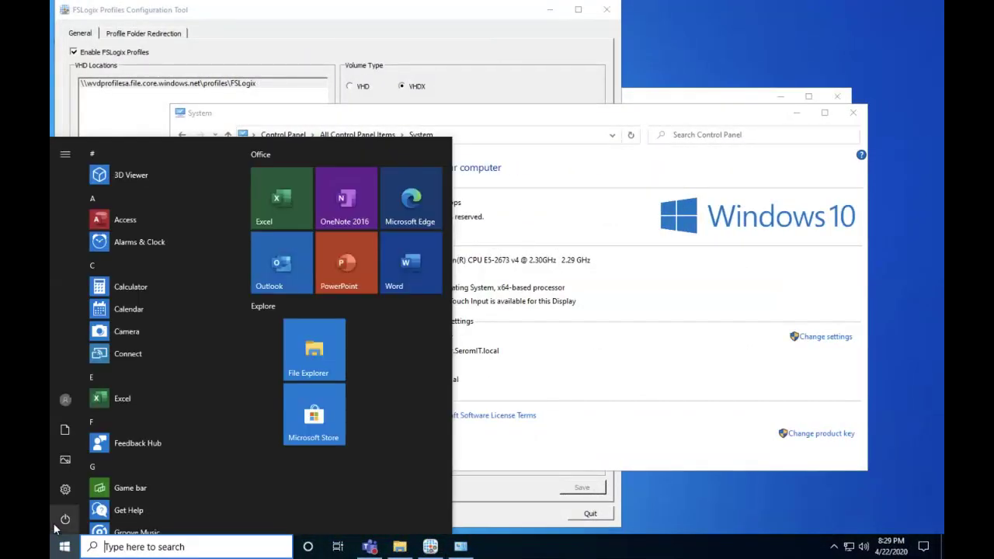
left_click(55, 527)
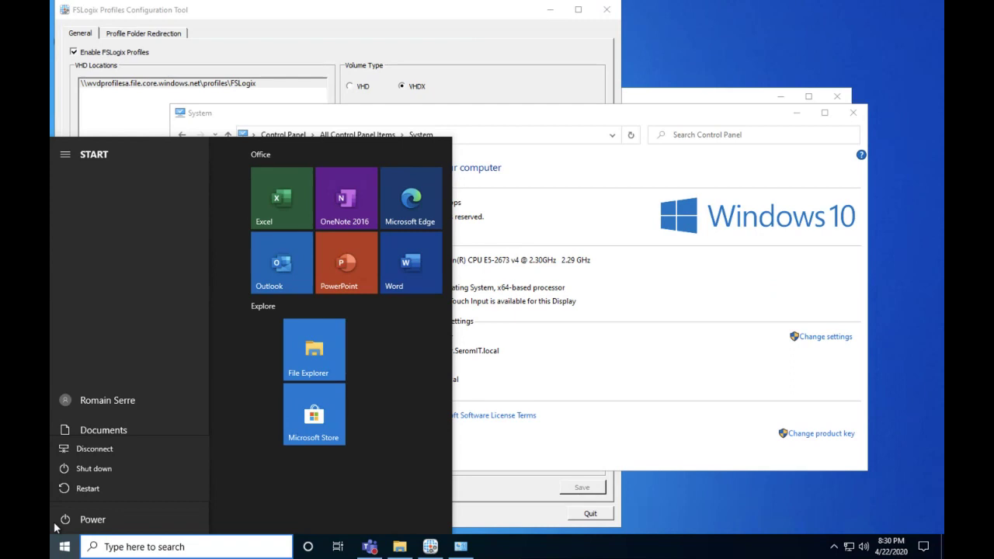
left_click(114, 461)
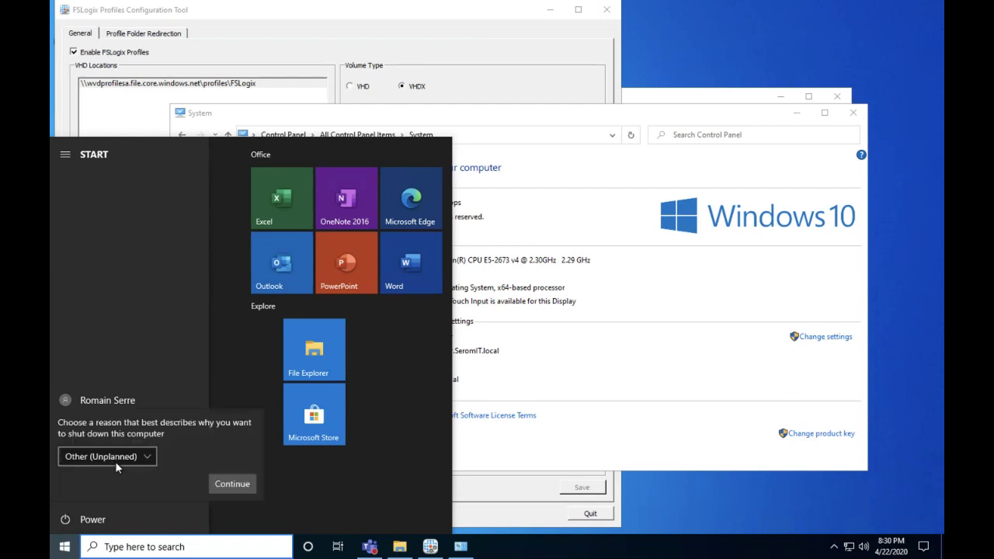
left_click(214, 487)
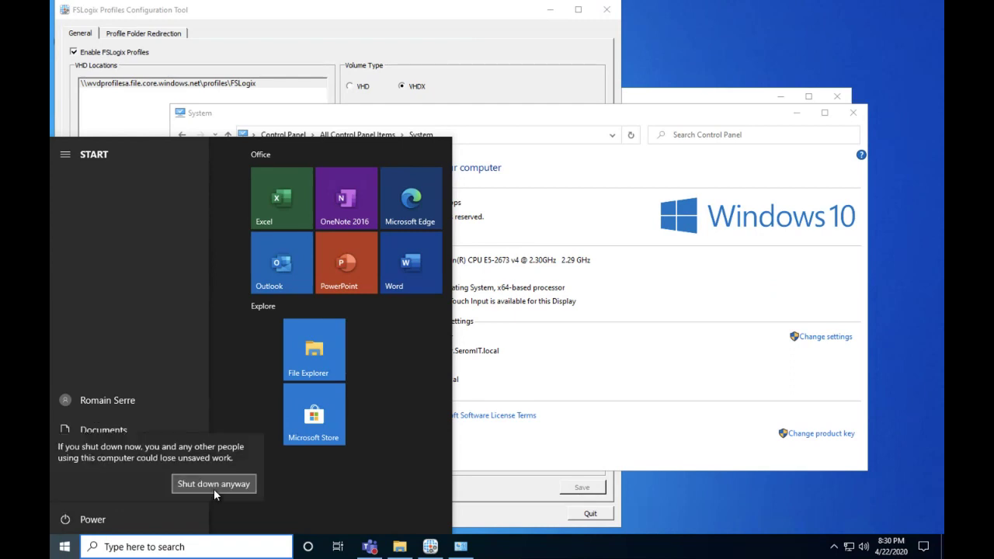
left_click(214, 490)
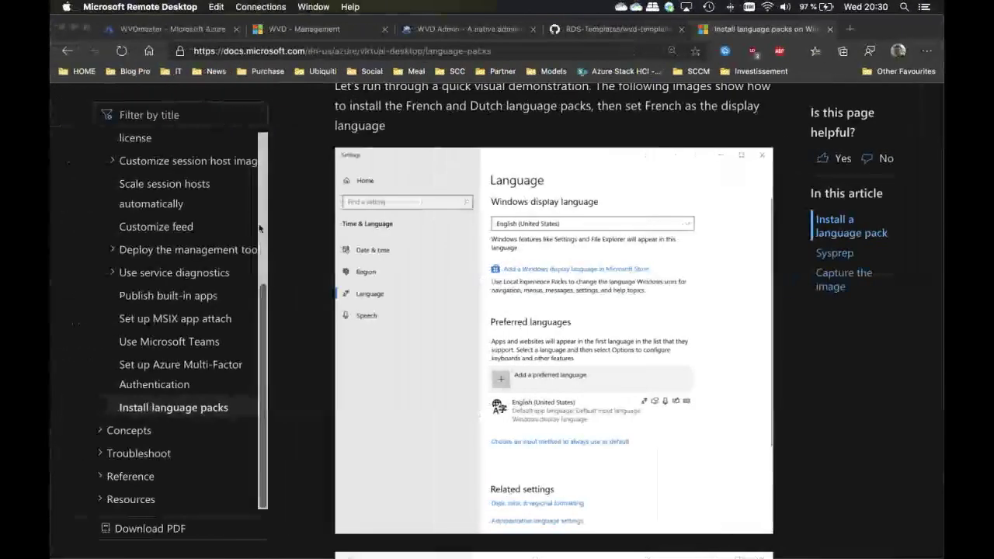
left_click(164, 32)
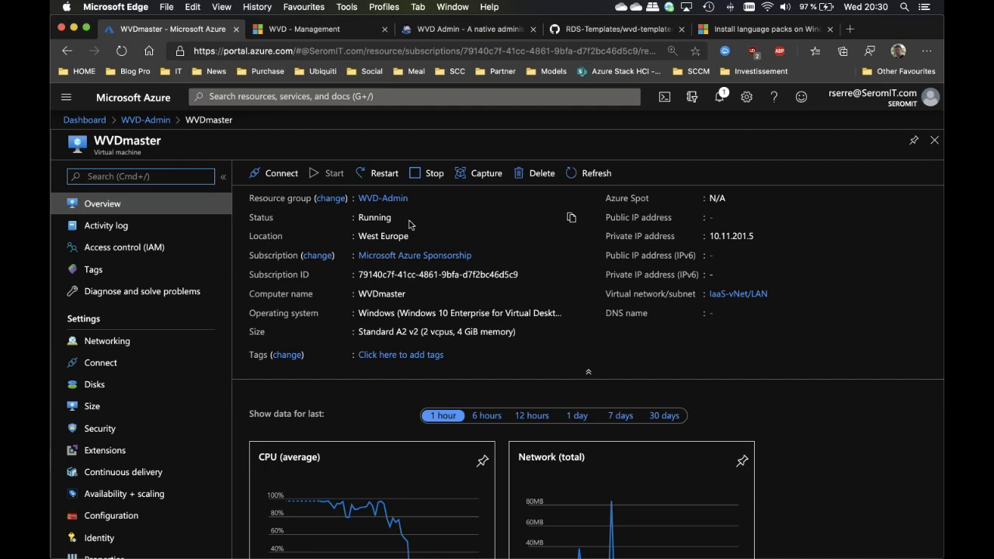
Switch to WVDAdmin and open the template image capture form for the WVDmaster VM in the WVD-ADMIN resource group.
key("ctrl+Right")
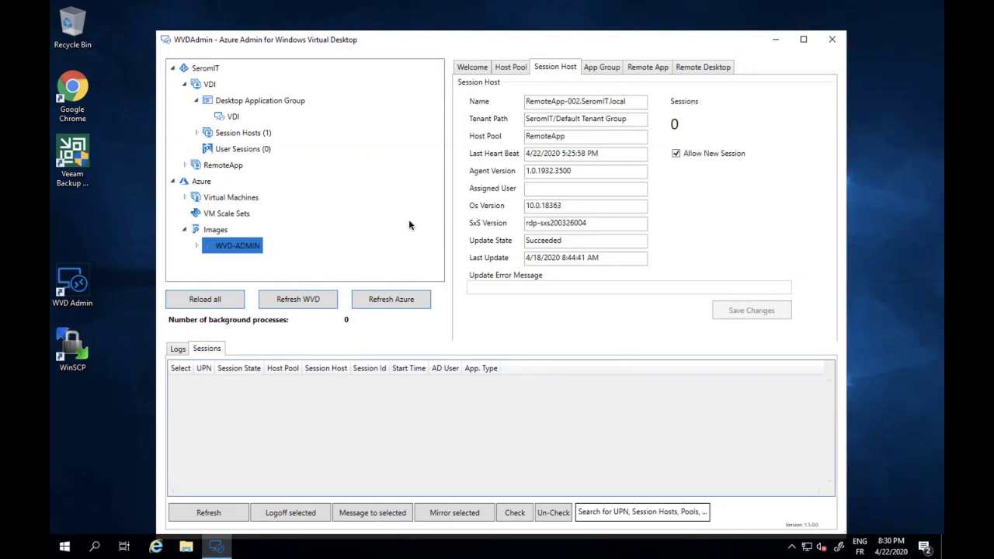
left_click(186, 230)
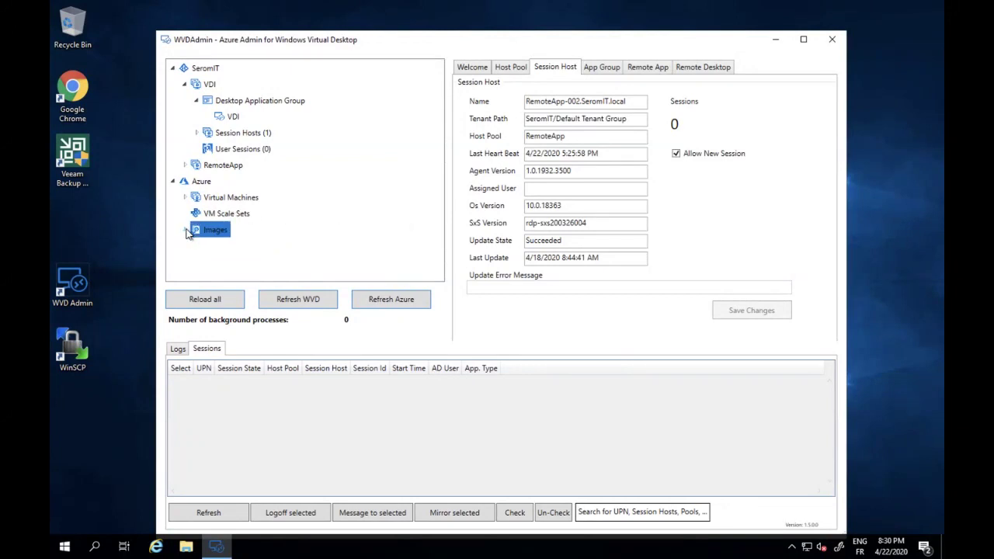
left_click(184, 199)
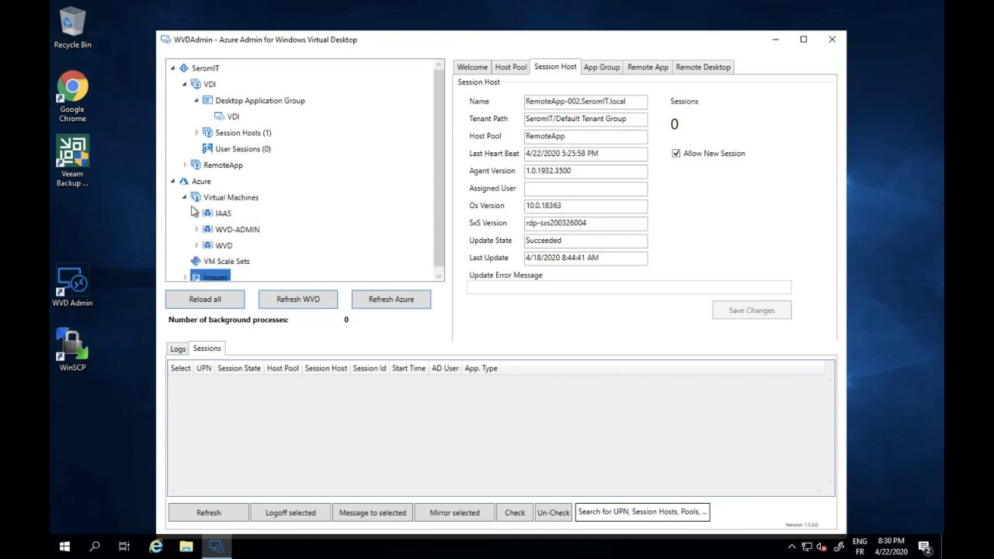
left_click(197, 229)
left_click(242, 246)
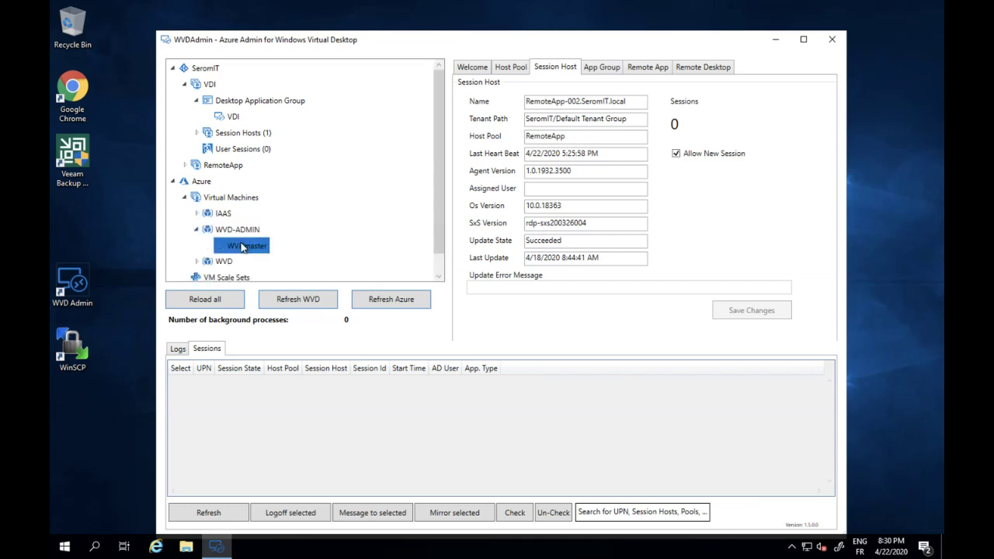
right_click(242, 247)
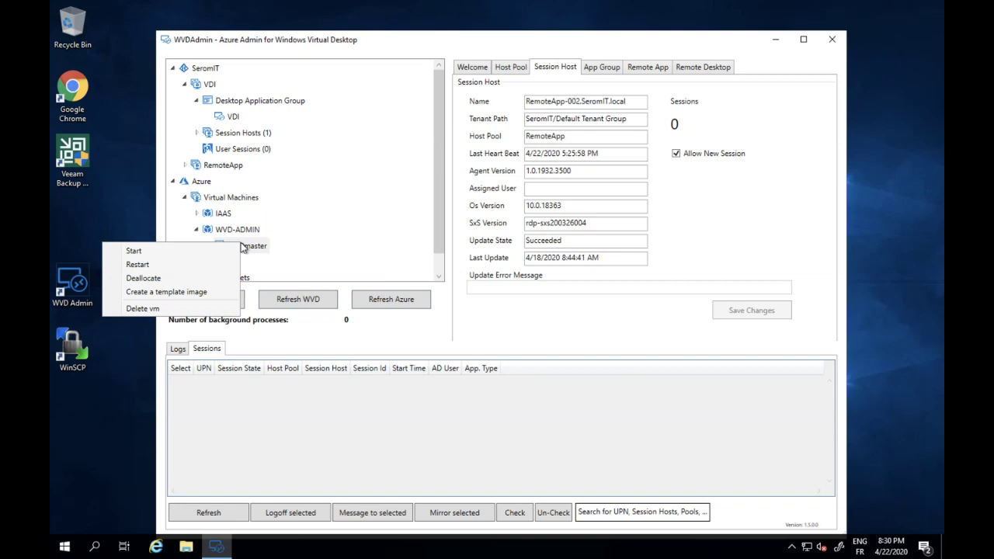
left_click(202, 292)
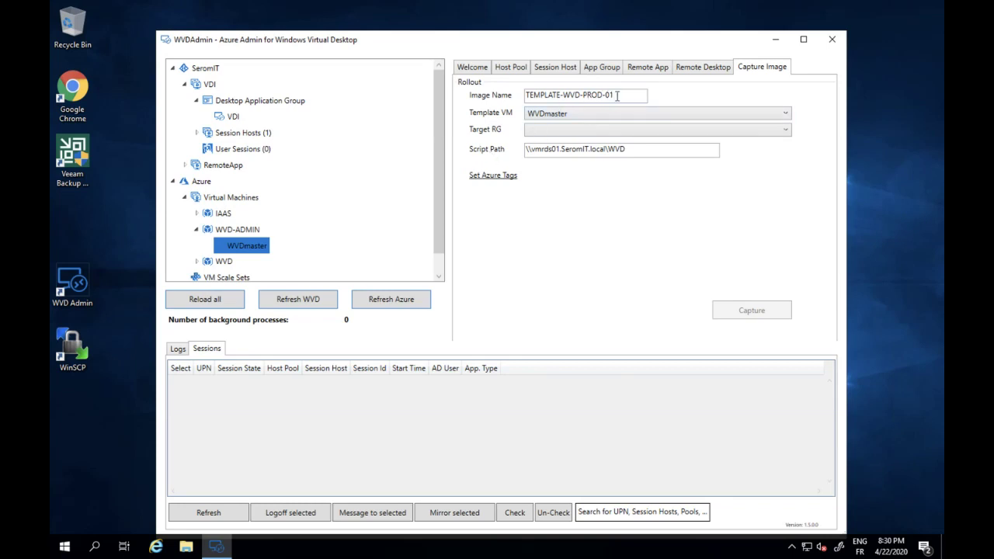
Review the capture form's image name, the selectable template VMs and the script path.
left_click_drag(617, 95, 525, 101)
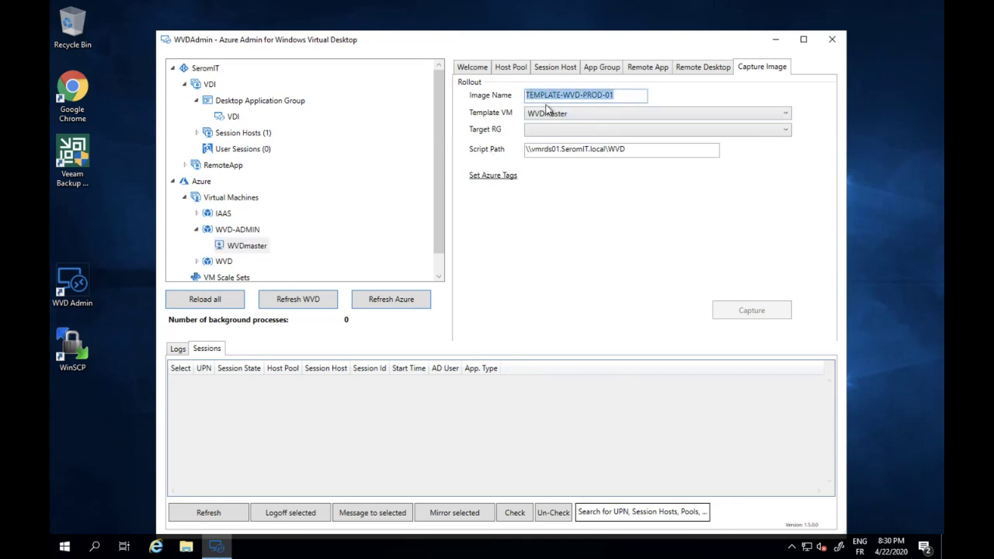
left_click(556, 114)
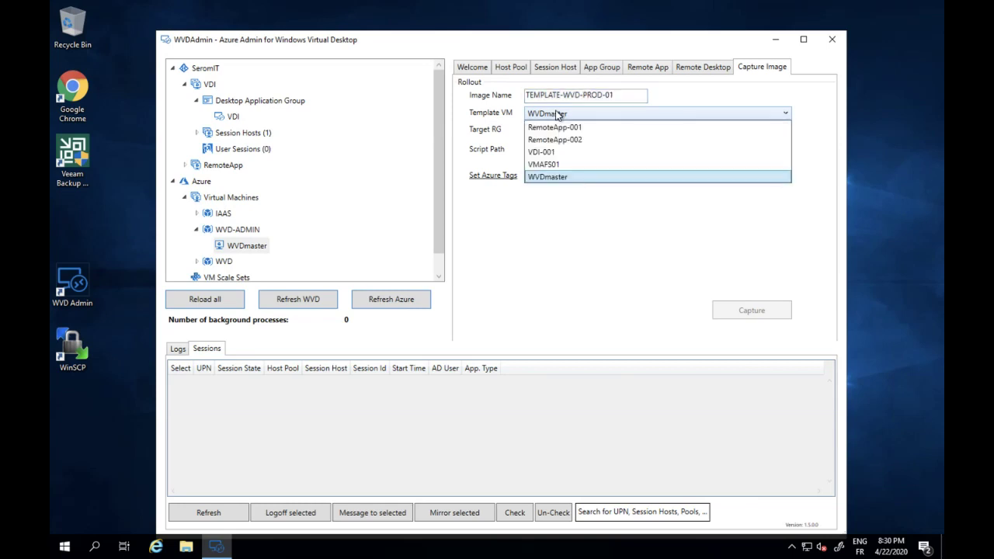
left_click(557, 114)
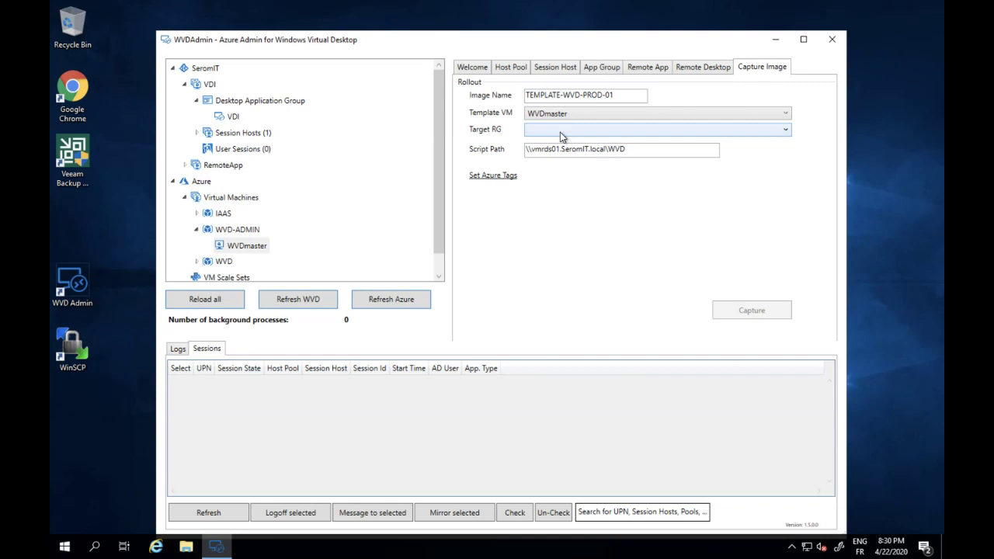
left_click(632, 153)
left_click_drag(632, 153, 526, 148)
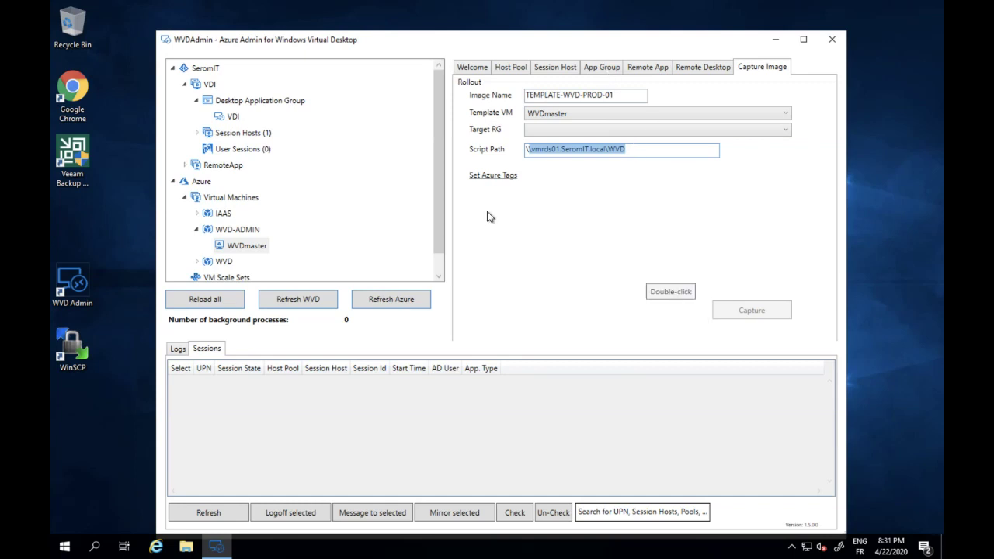
Open the session host rollout form for the TEMPLATE-WVD-PROD-01 image in the WVD-ADMIN image group.
scroll(344, 166, "down", 1)
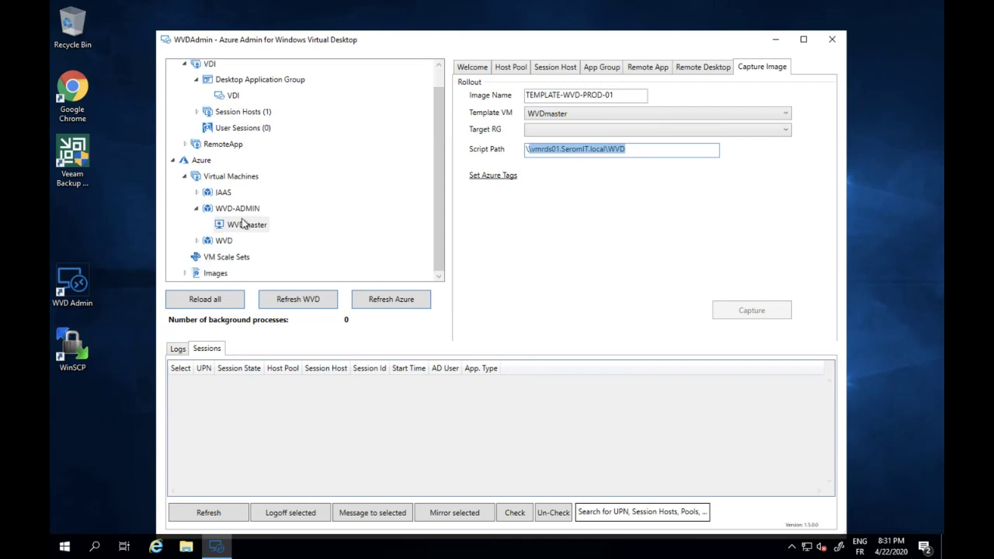
left_click(186, 276)
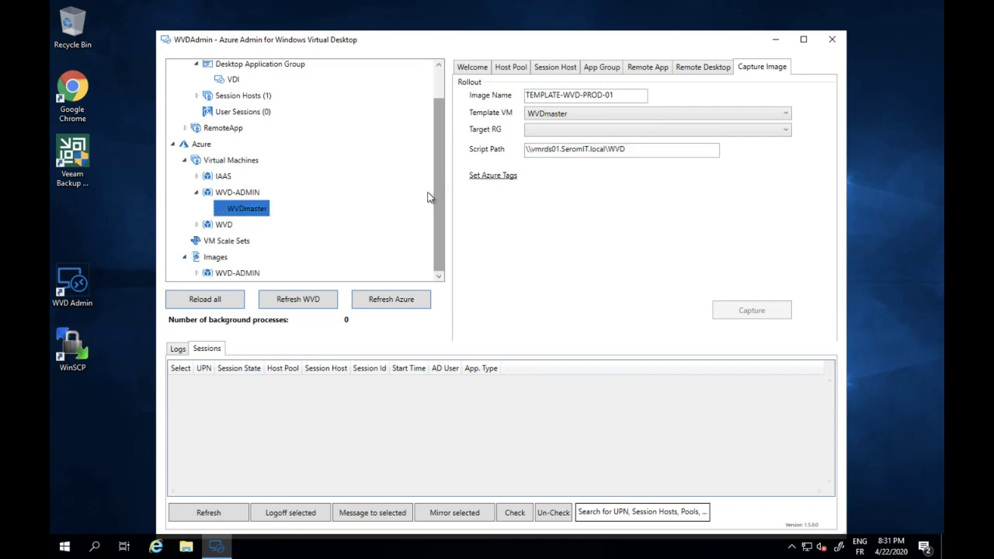
left_click(231, 275)
double_click(230, 275)
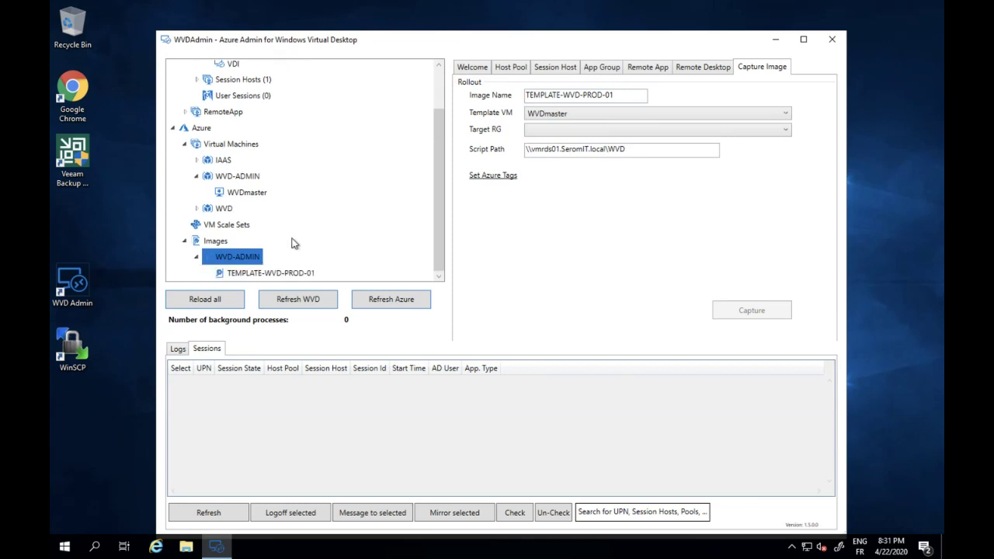
left_click(281, 274)
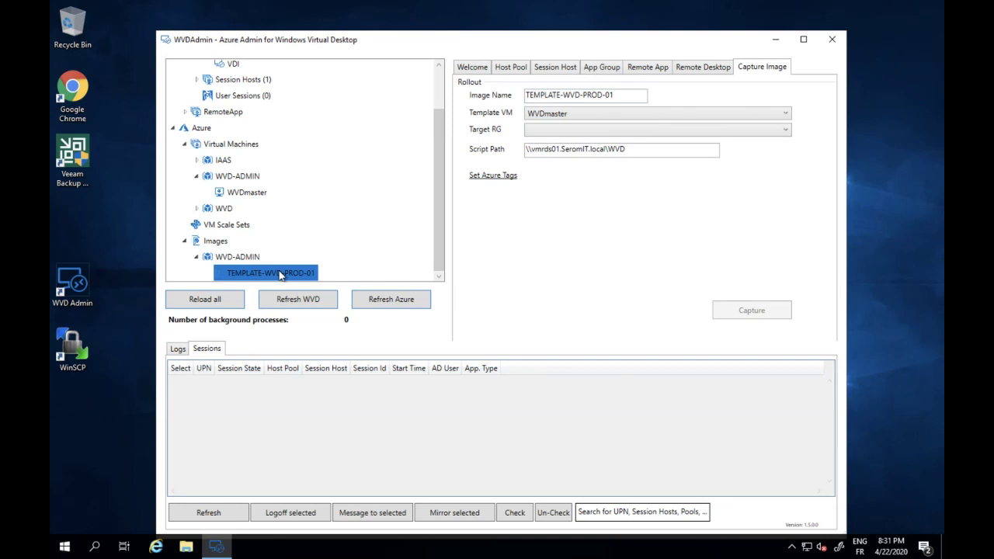
right_click(281, 275)
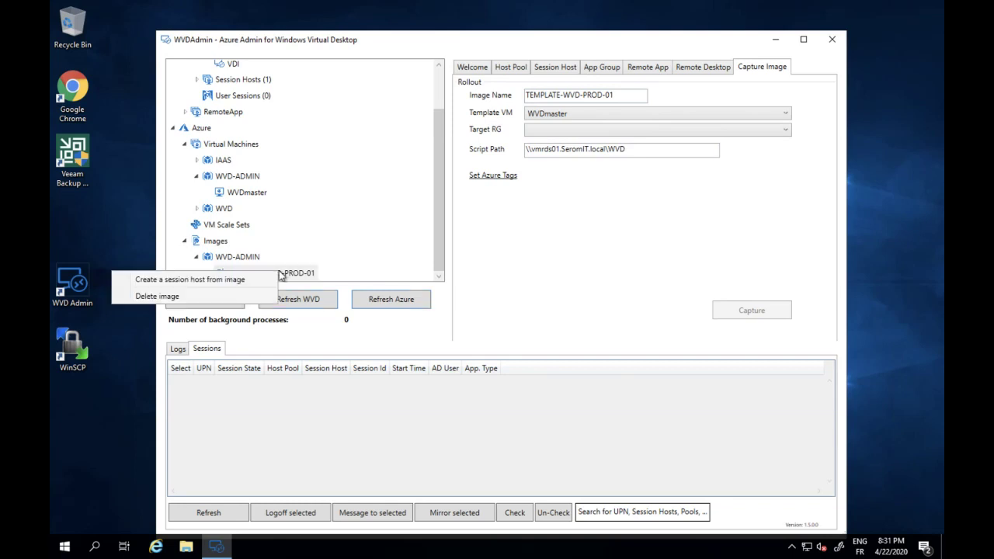
left_click(233, 281)
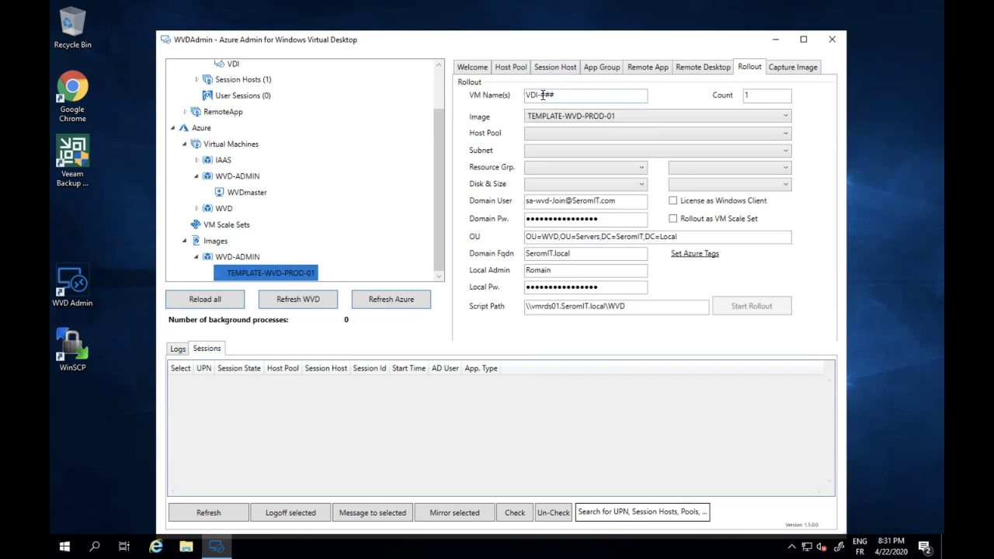
List the session hosts of the RemoteApp host pool to examine how their VMs are named.
scroll(438, 128, "up", 2)
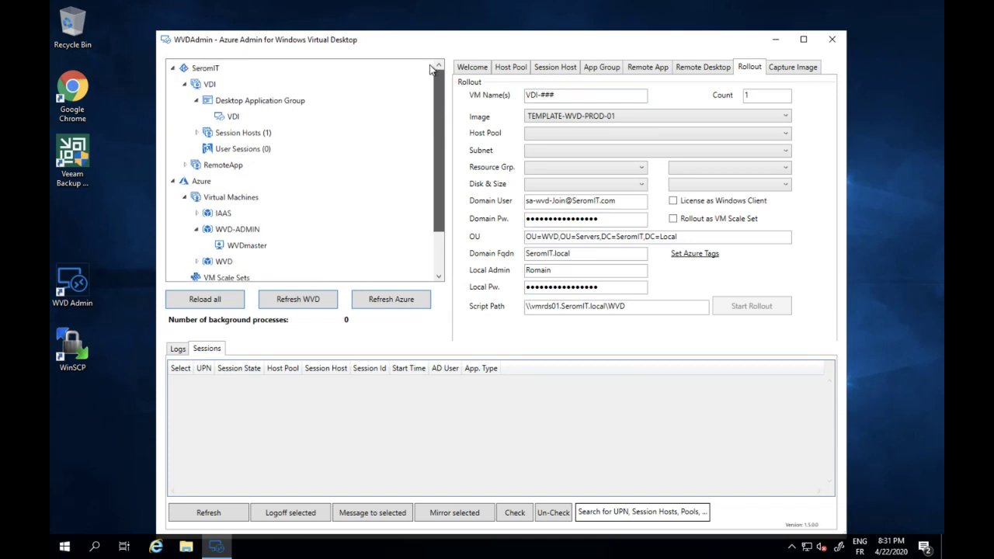
left_click(185, 164)
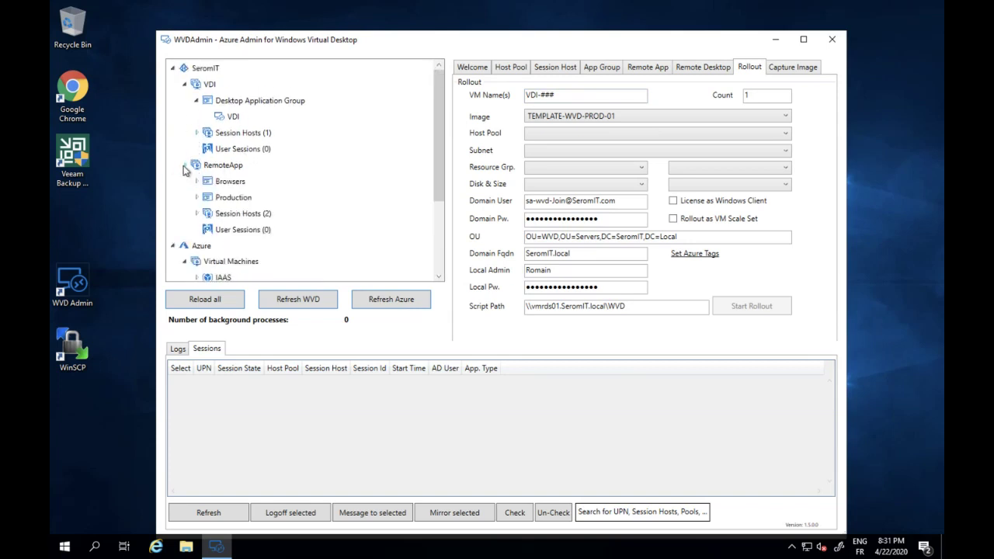
left_click(198, 213)
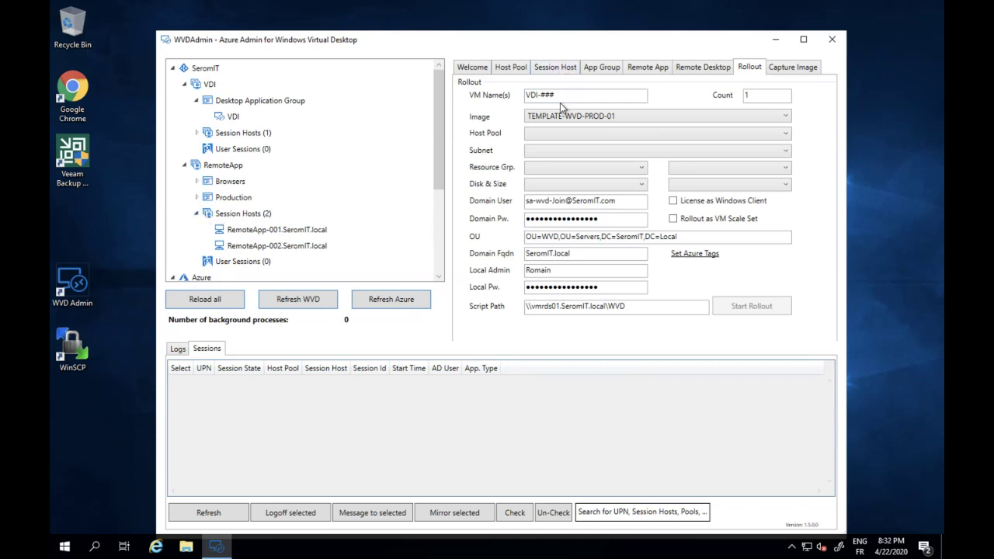
Set the rollout's VM name pattern to RemoteApp-###.
left_click_drag(567, 95, 519, 101)
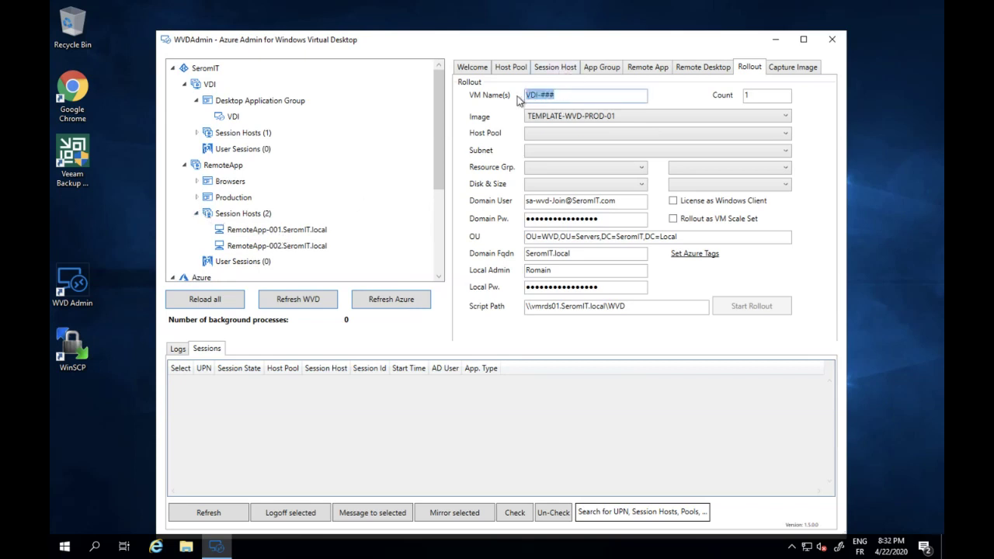
type("RemoteApp=")
key("BackSpace")
type("-1")
key("BackSpace")
key("ctrl+z")
left_click(535, 96)
key("BackSpace")
key("BackSpace")
type("RemoteApp")
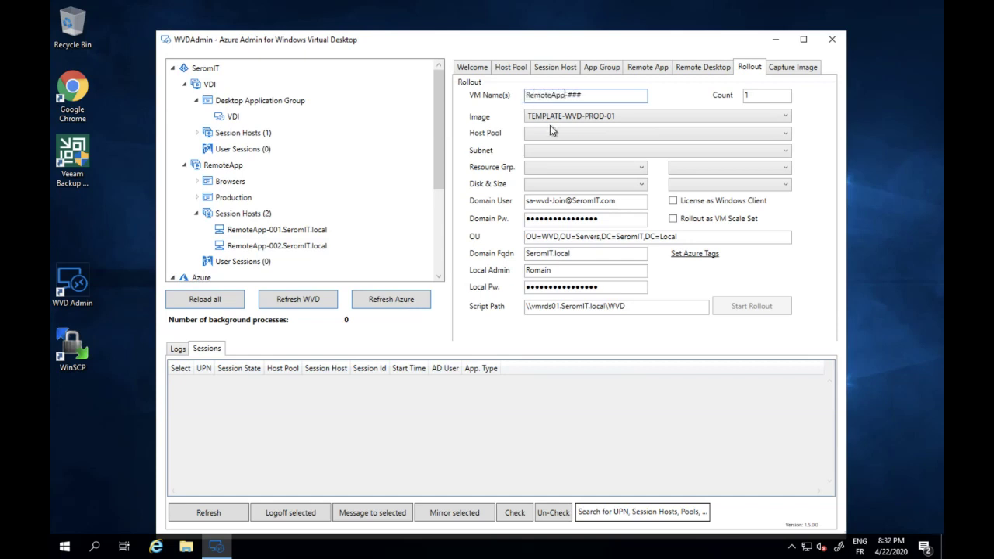
Assign the rollout to the RemoteApp host pool and the IaaS-vNet/WVD subnet.
left_click(766, 99)
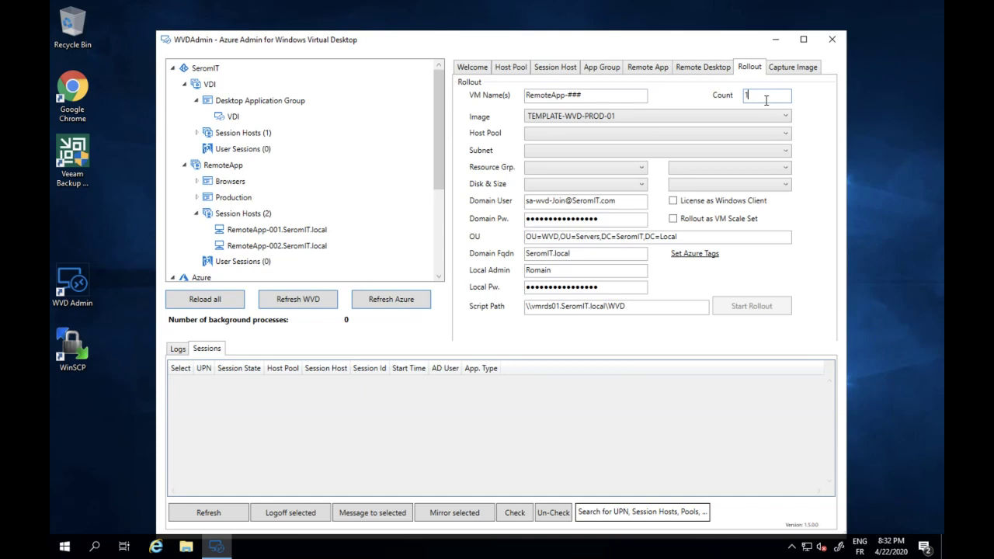
left_click(698, 141)
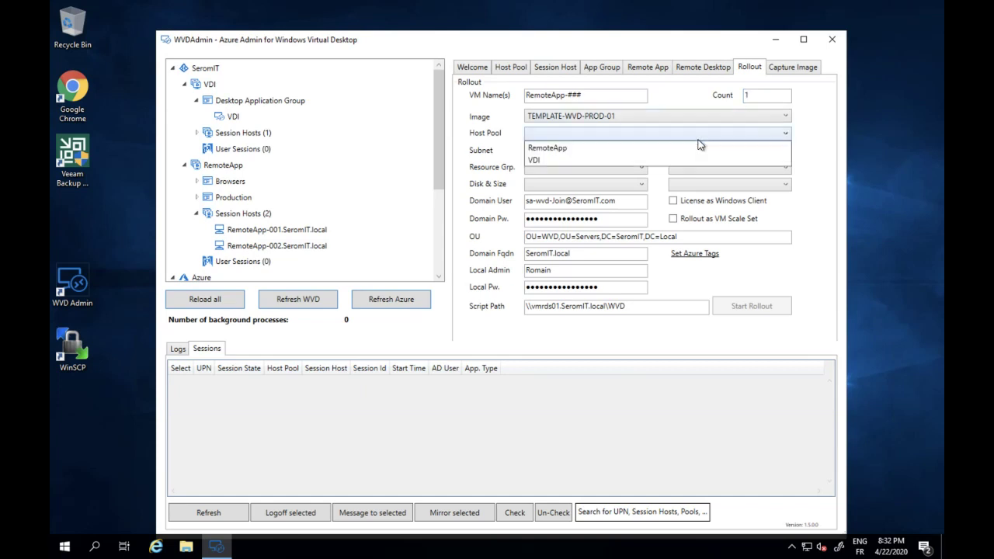
left_click(610, 152)
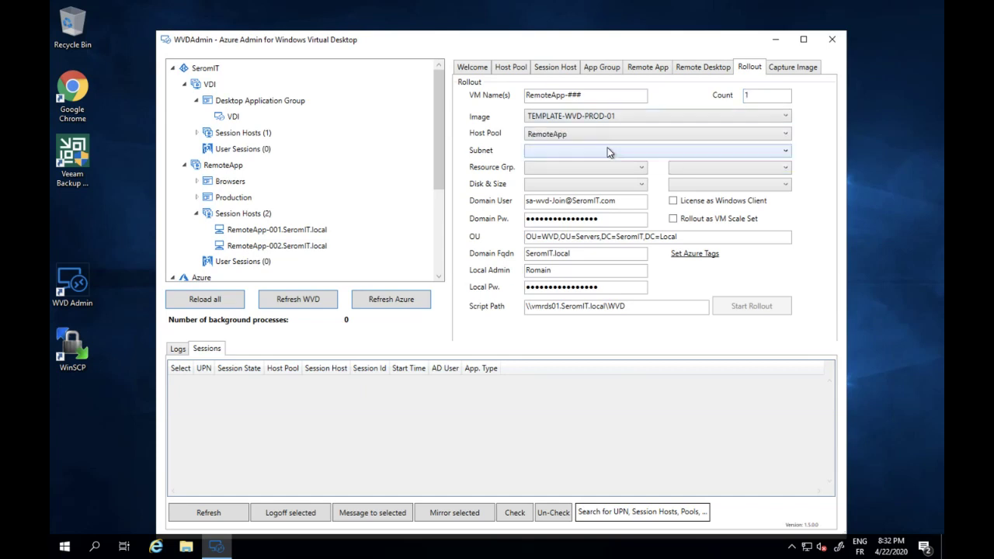
left_click(586, 154)
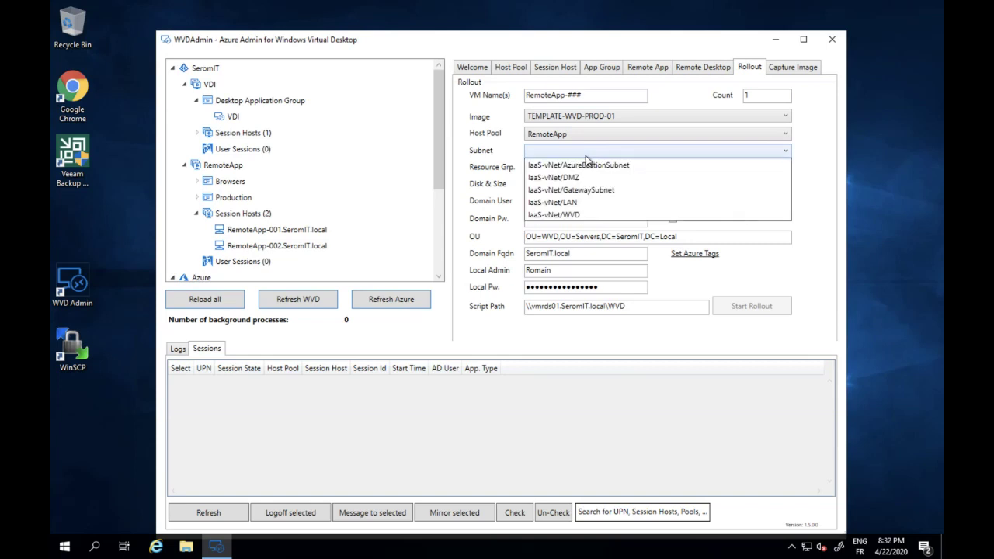
left_click(574, 215)
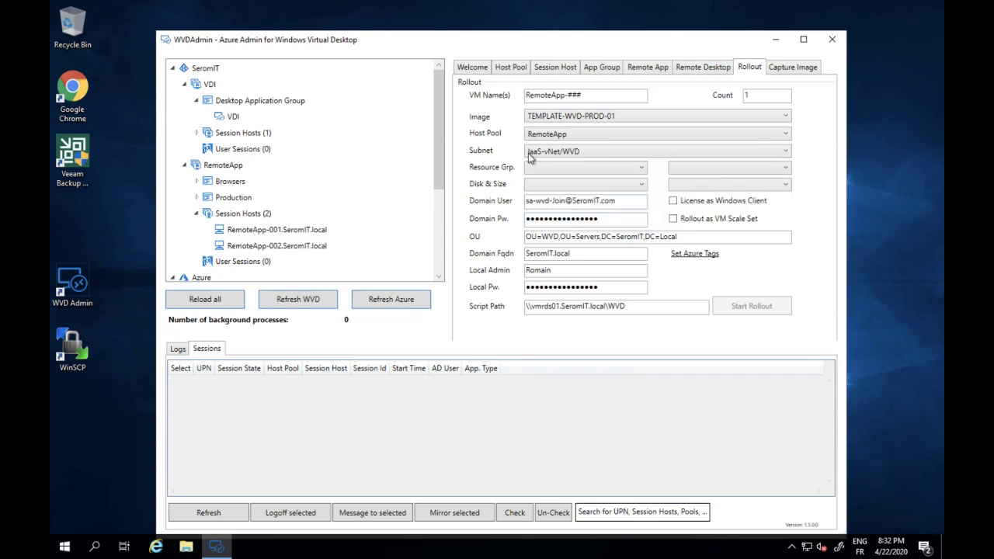
Set the rollout's resource group to WVD and its availability set to RemoteApp-availabilitySet.
left_click(578, 169)
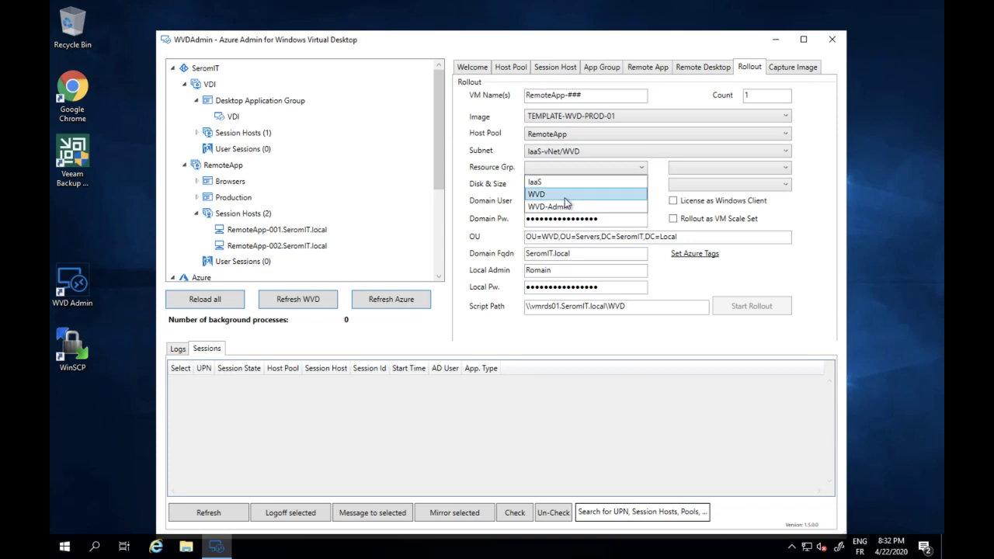
left_click(564, 195)
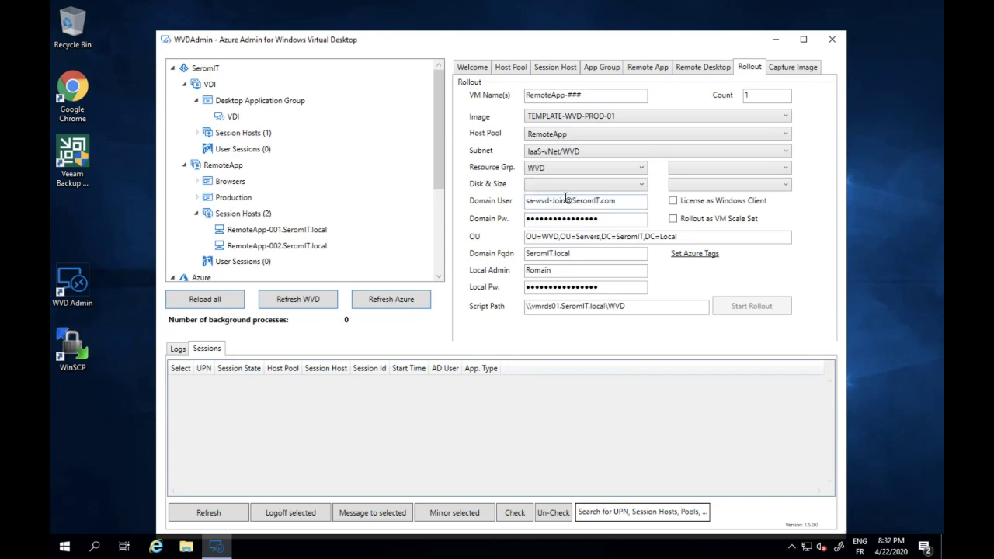
left_click(546, 170)
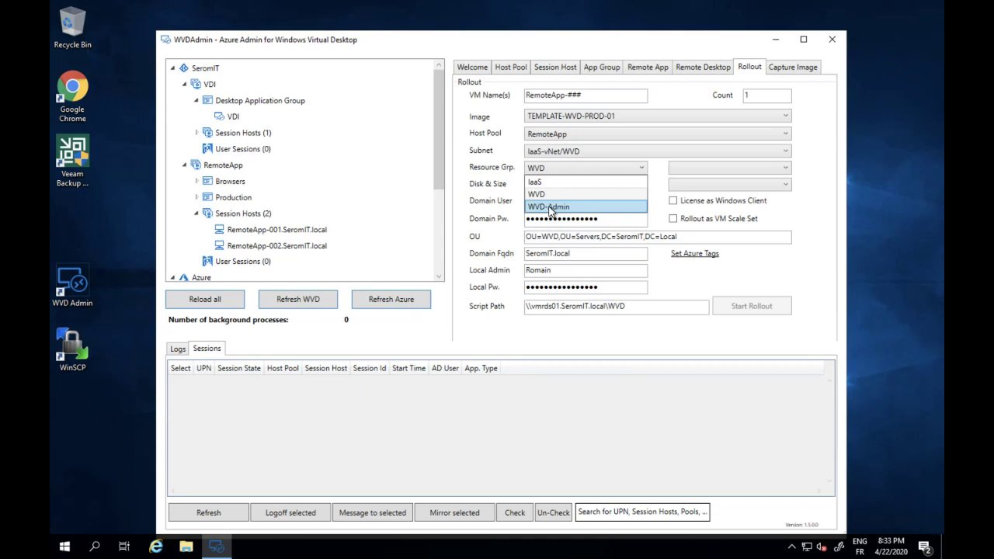
left_click(538, 194)
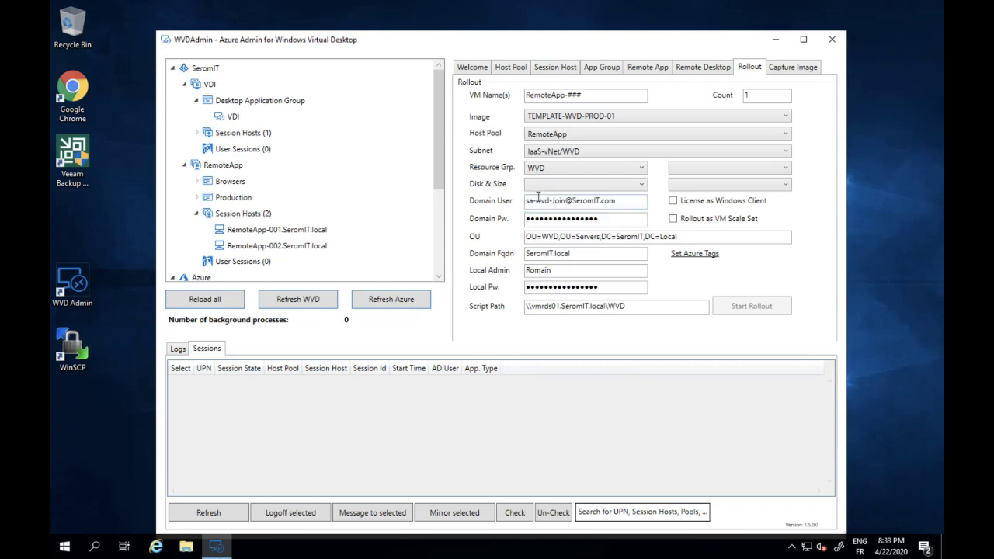
left_click(677, 176)
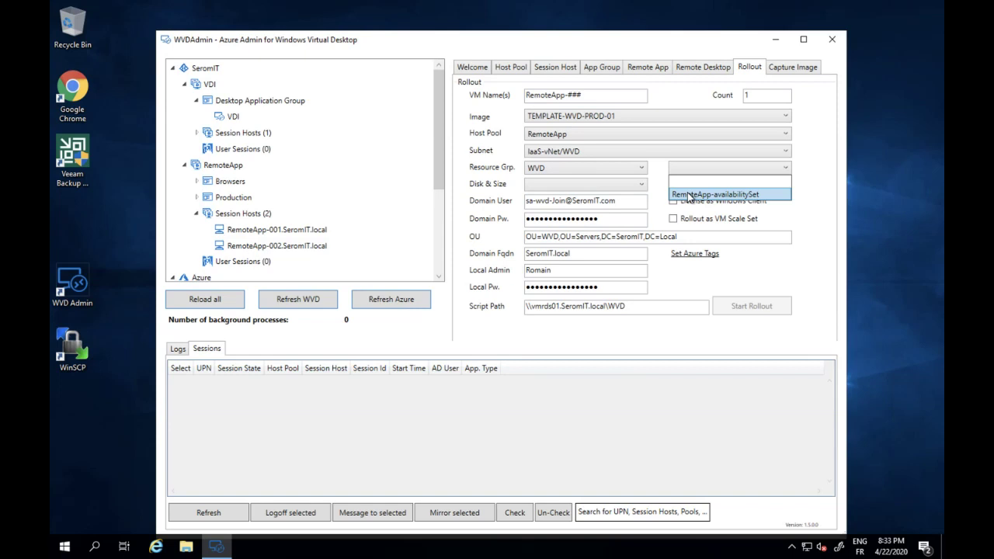
left_click(688, 195)
Set the VM size for the rollout to StandardD2sV3.
left_click(686, 186)
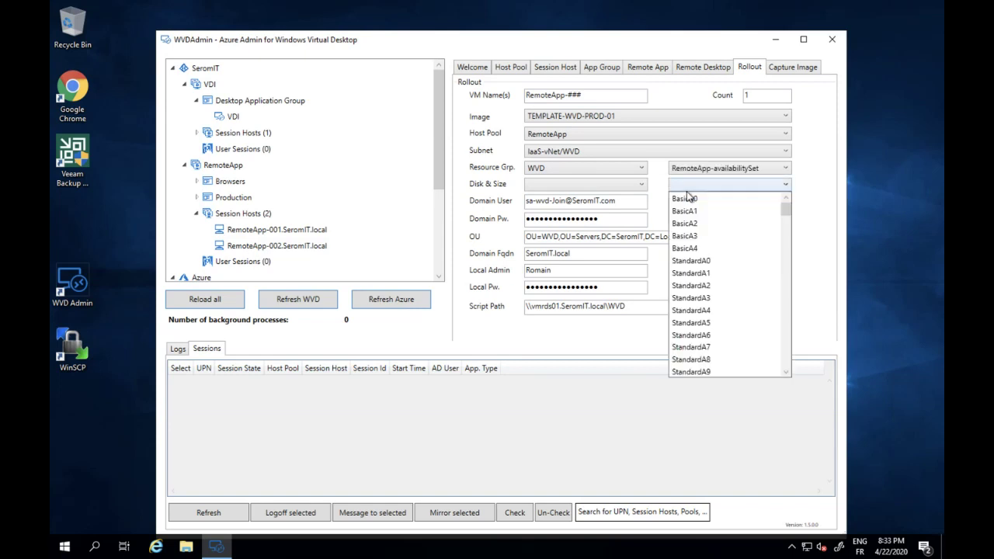
left_click_drag(784, 208, 792, 298)
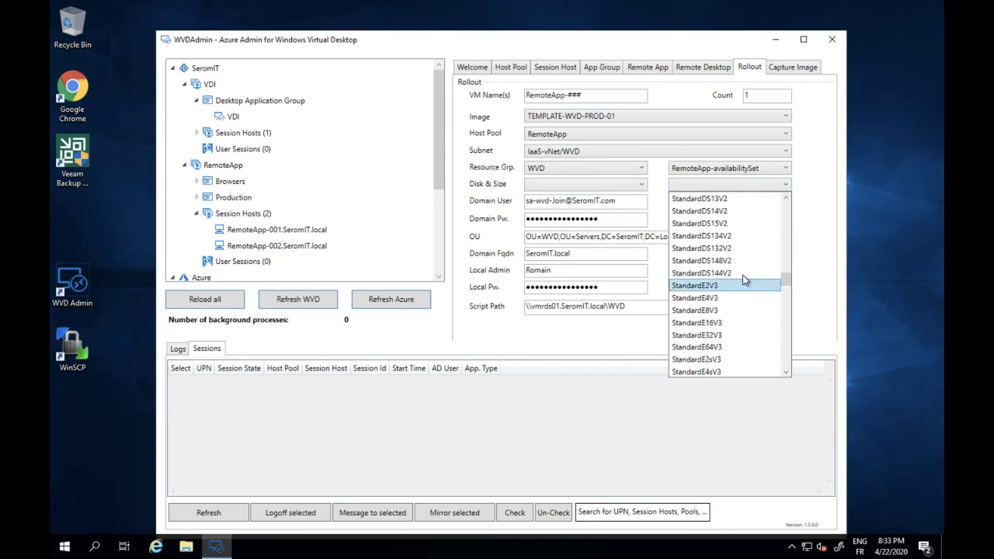
scroll(739, 273, "up", 10)
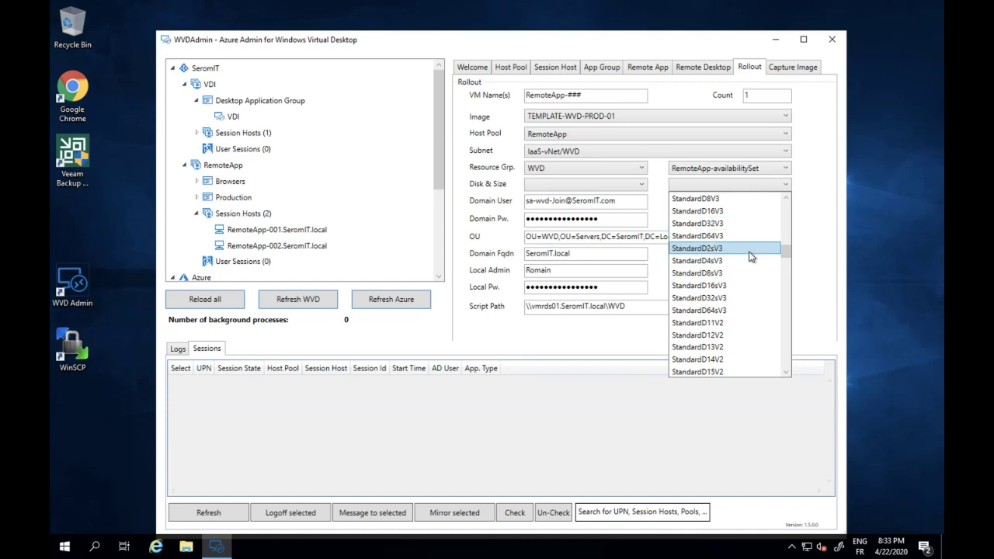
left_click(786, 199)
left_click(786, 199)
left_click(786, 199)
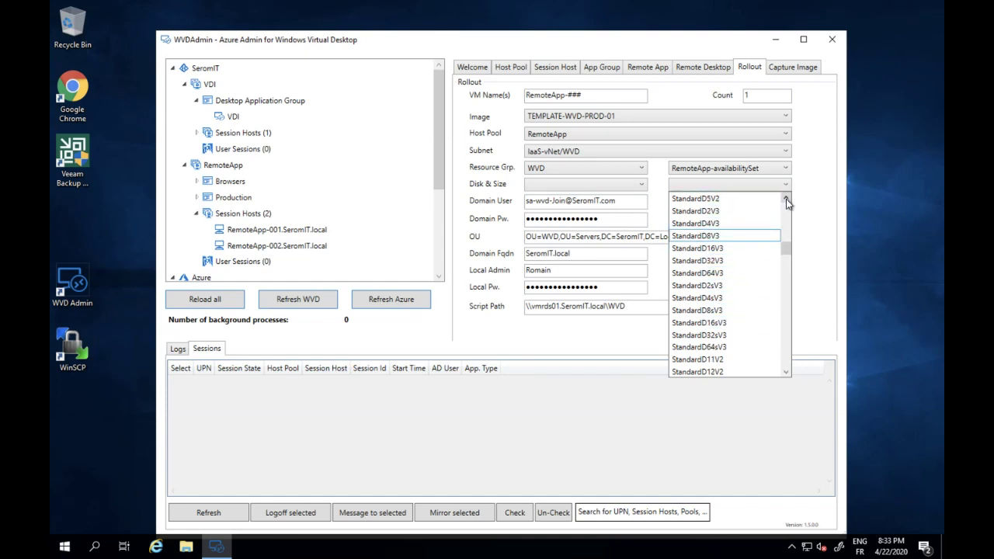
left_click(786, 199)
left_click(786, 199)
left_click(786, 199)
left_click(786, 199)
left_click(786, 199)
left_click(786, 199)
left_click(786, 199)
left_click(786, 199)
left_click(786, 198)
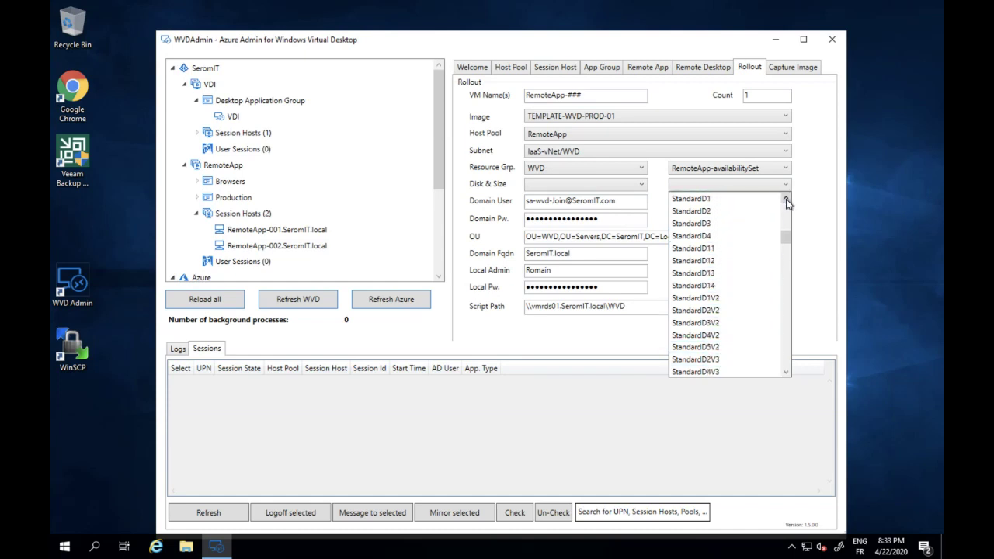
left_click(785, 199)
left_click(786, 199)
left_click_drag(786, 232, 783, 240)
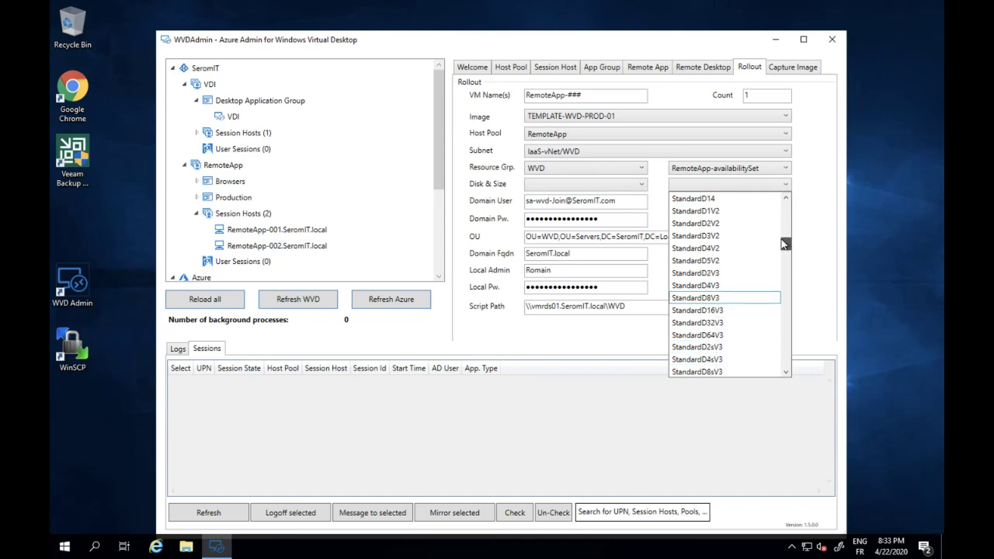
left_click(787, 373)
left_click(787, 373)
left_click(787, 373)
left_click(786, 372)
left_click(787, 373)
left_click(787, 373)
left_click(786, 373)
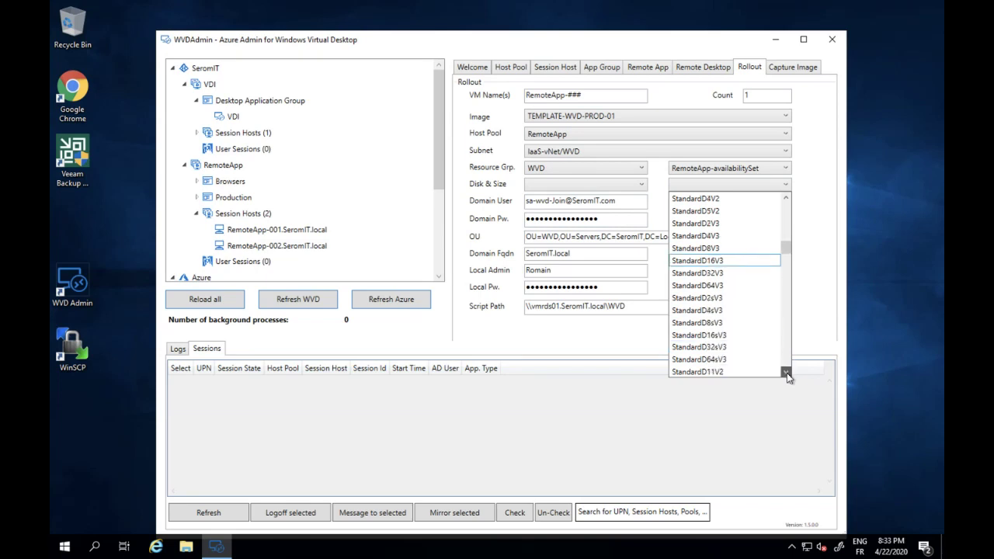
left_click(787, 373)
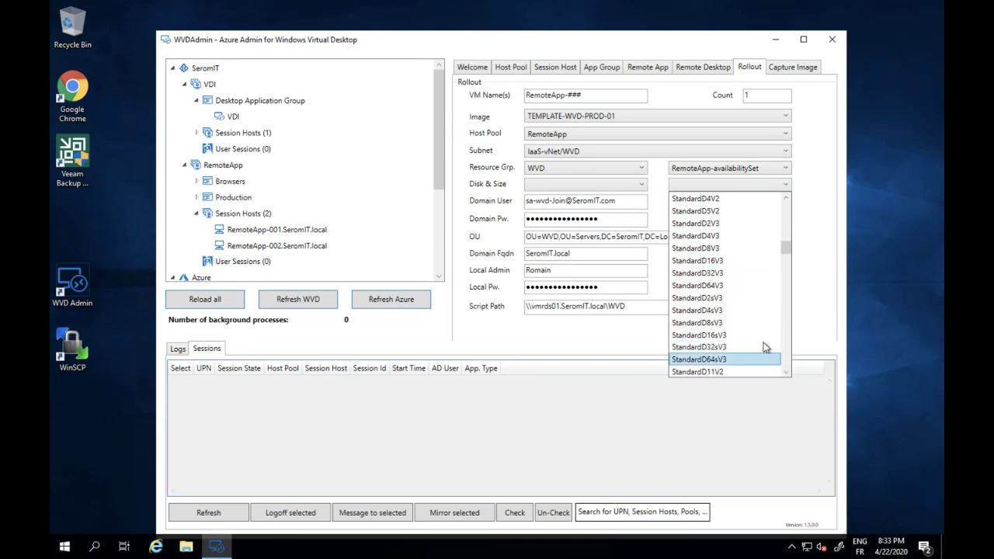
left_click(705, 300)
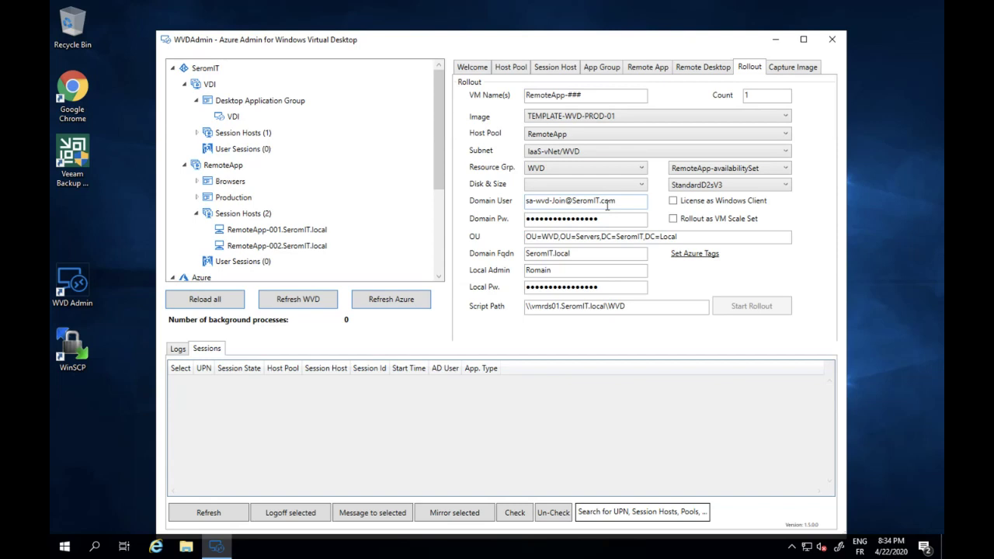
Launch Active Directory Users and Computers (dsa.msc) and display the contents of the WVD organizational unit under Servers.
left_click(65, 546)
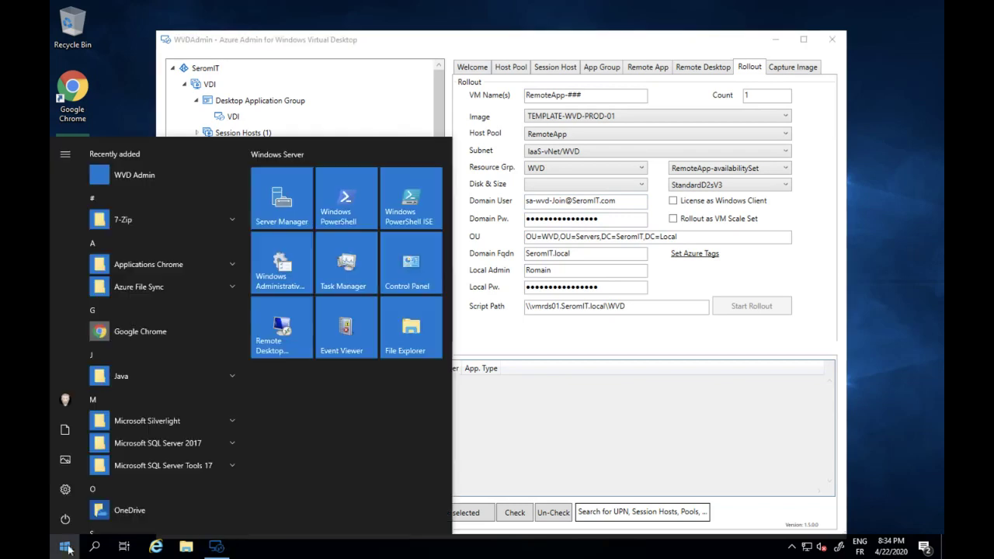
type("dsa.msc")
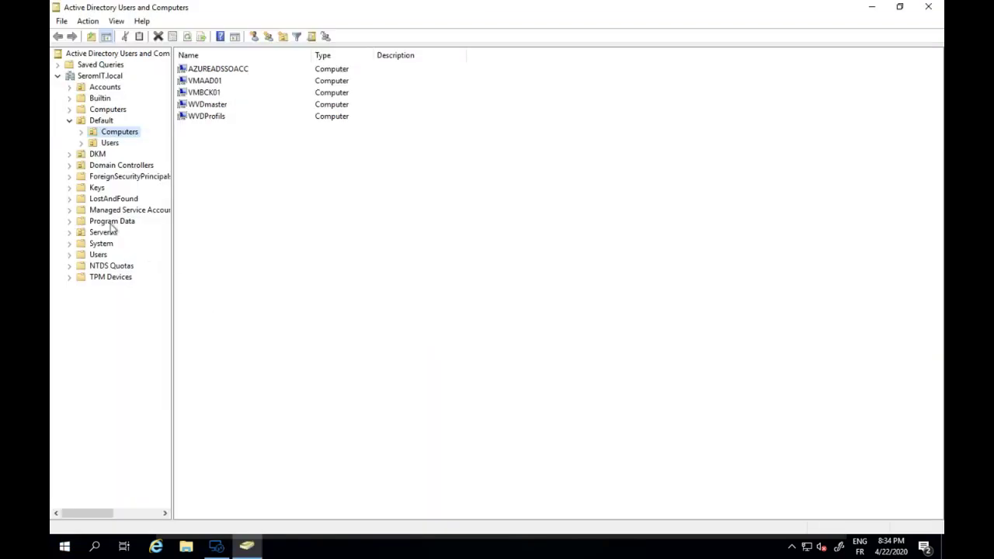
left_click(70, 233)
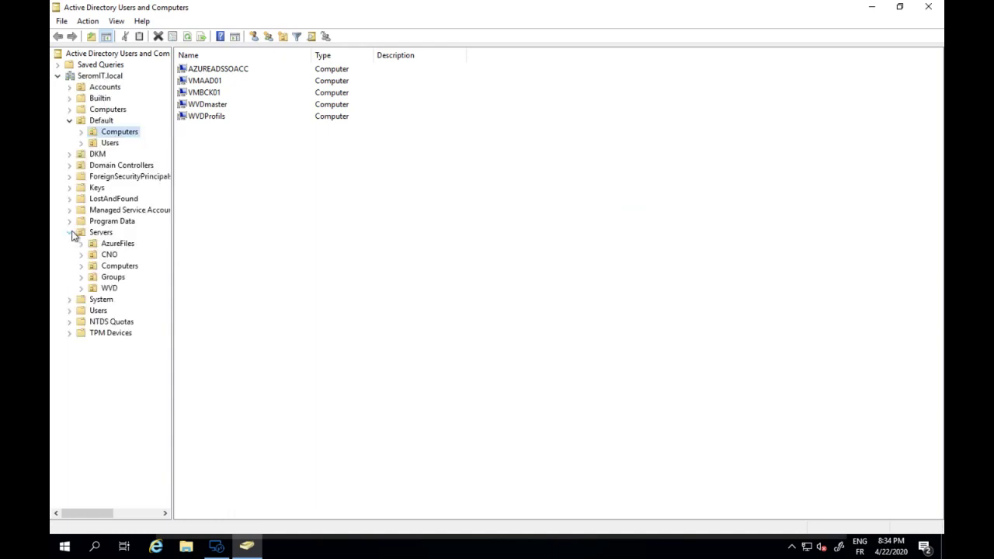
left_click(110, 288)
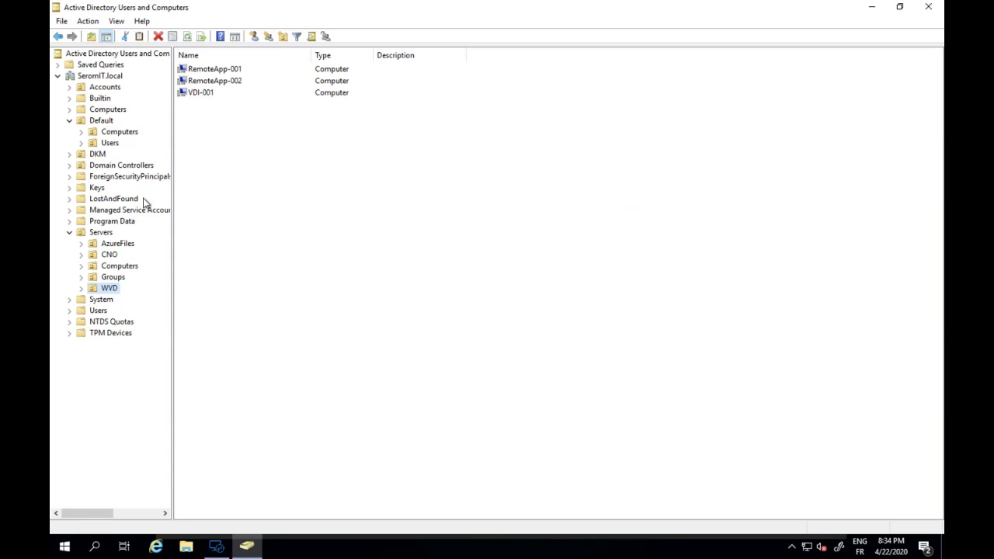
Open the advanced security settings of the WVD organizational unit from its properties.
right_click(116, 292)
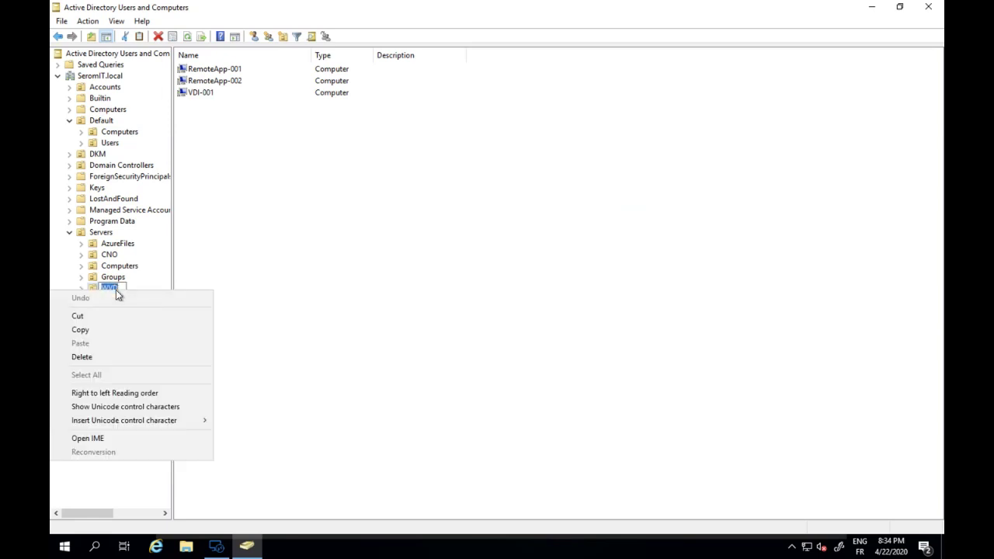
left_click(318, 358)
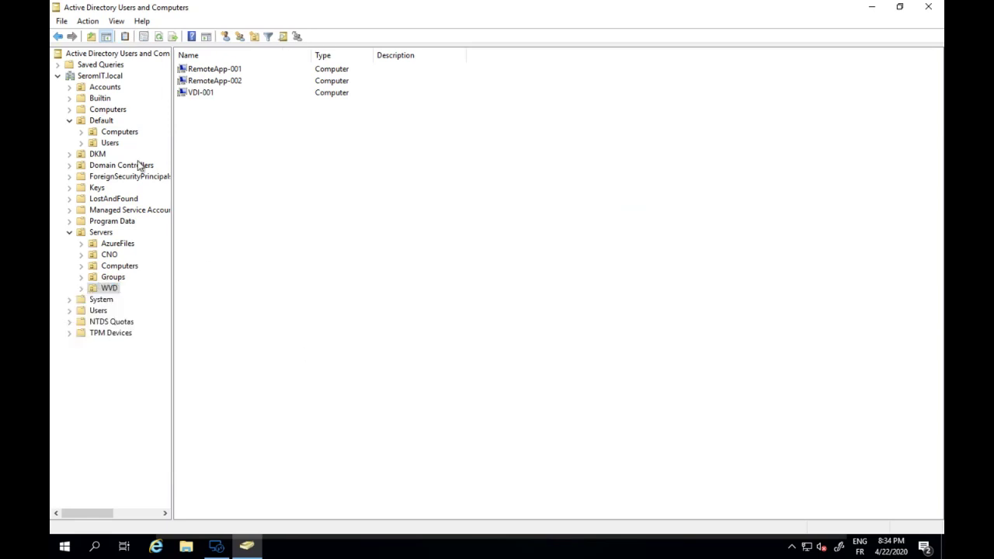
right_click(107, 292)
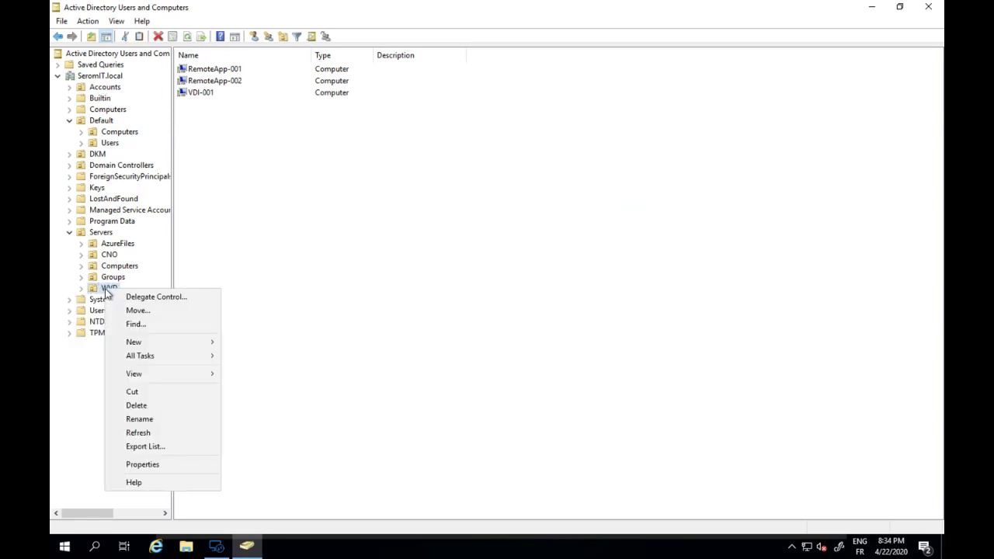
left_click(151, 462)
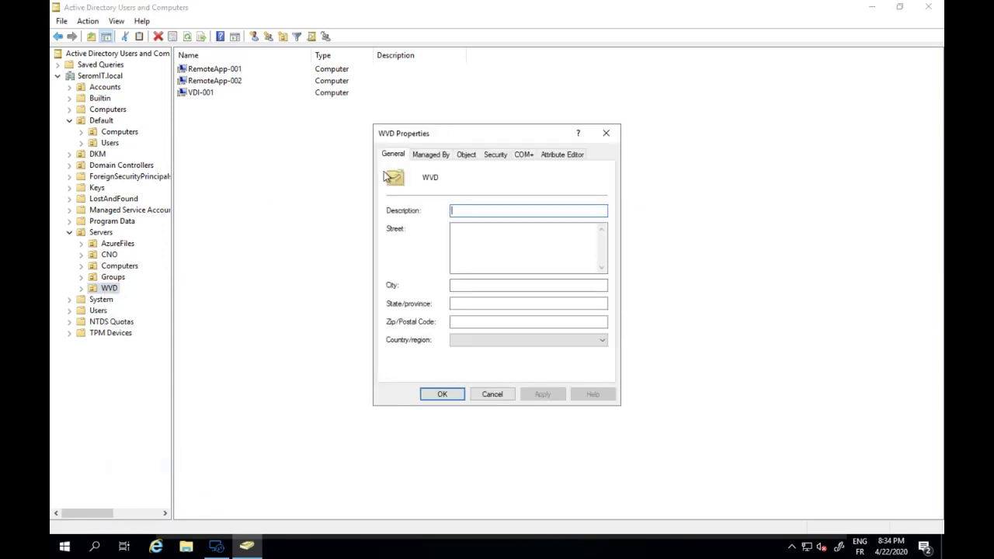
left_click(495, 154)
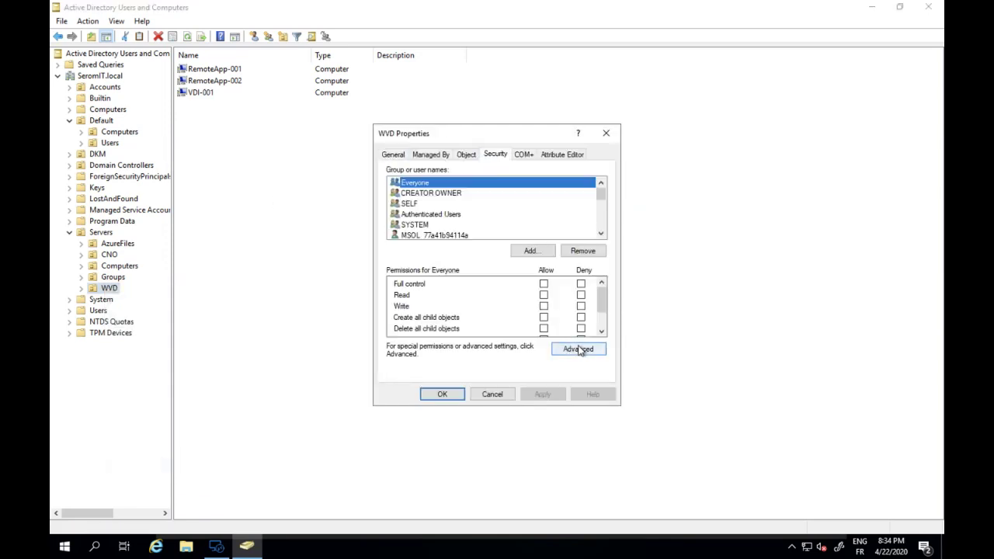
left_click(579, 349)
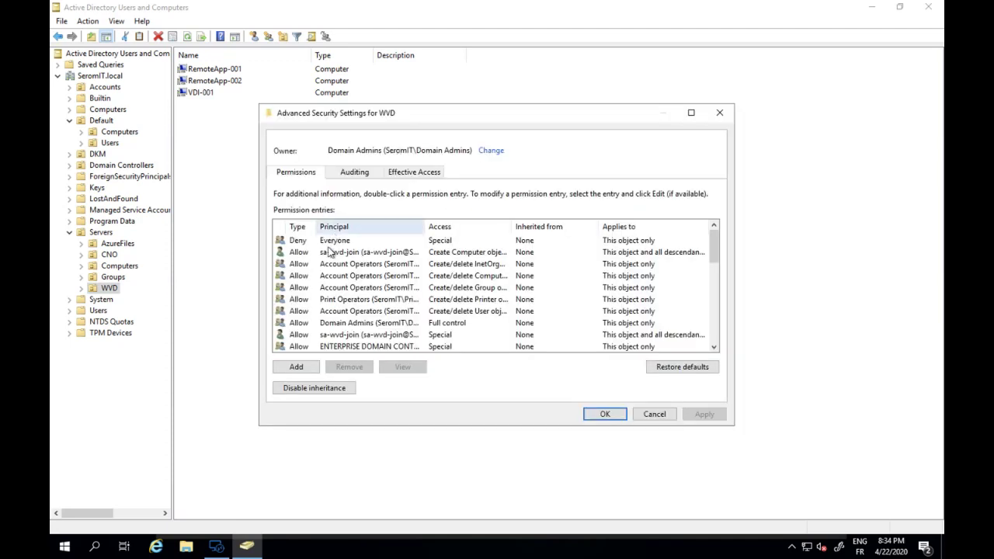
Examine the access granted to the sa-wvd-join service account with the Access column widened, and dismiss the WVD security and properties dialogs without changes.
left_click(362, 254)
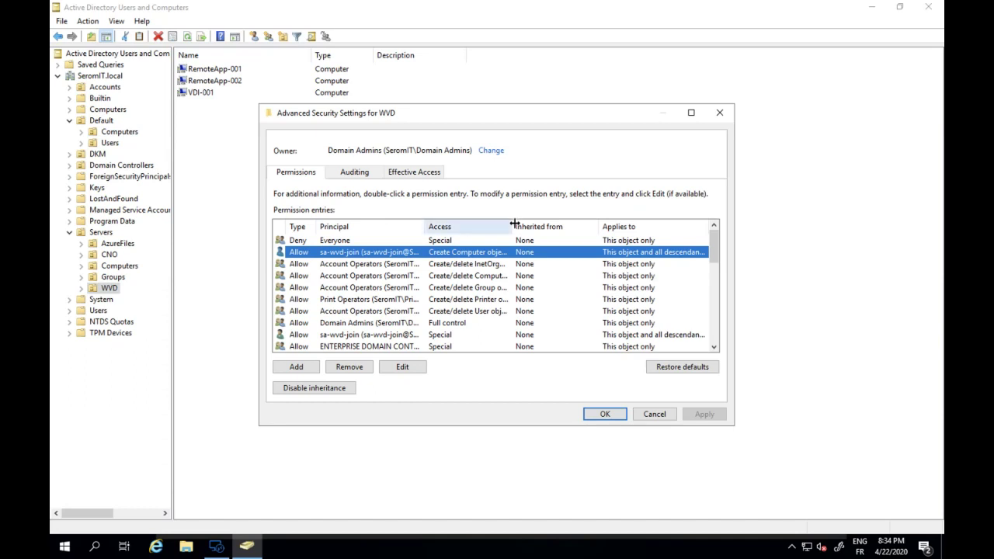
left_click_drag(511, 225, 584, 233)
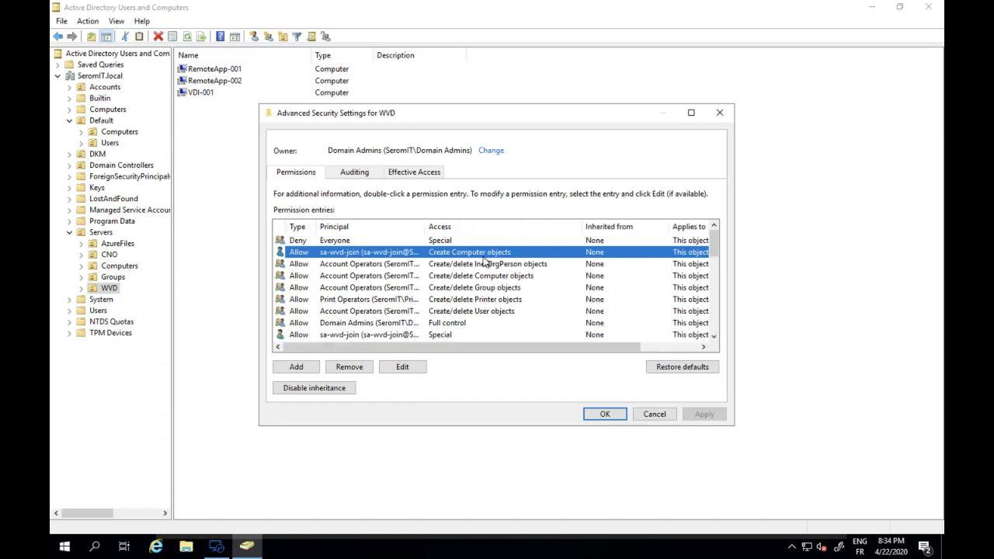
left_click(669, 415)
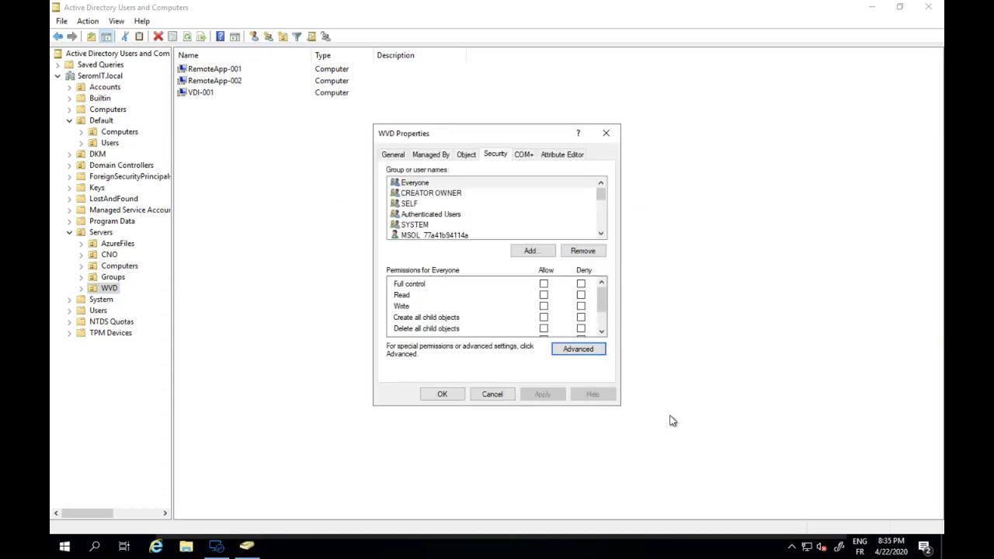
left_click(491, 396)
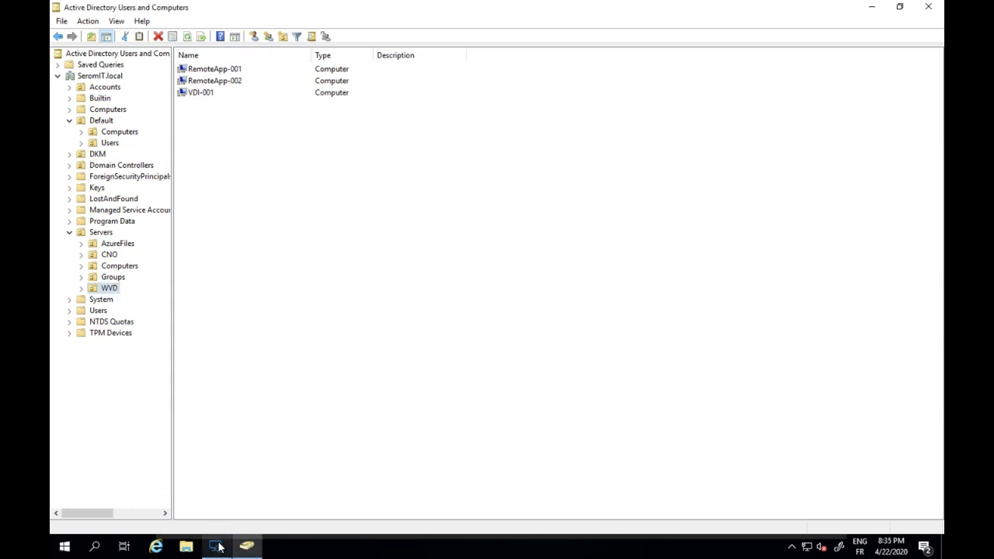
Switch to WVDAdmin and review the rollout's OU, domain FQDN, local admin, local password and script path entries.
left_click(217, 546)
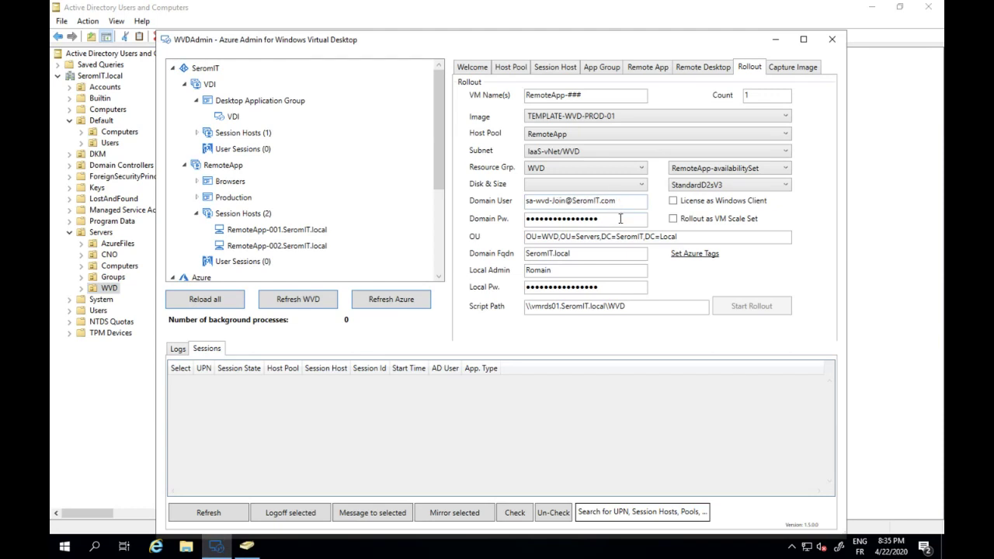
left_click(683, 233)
left_click_drag(683, 233, 522, 235)
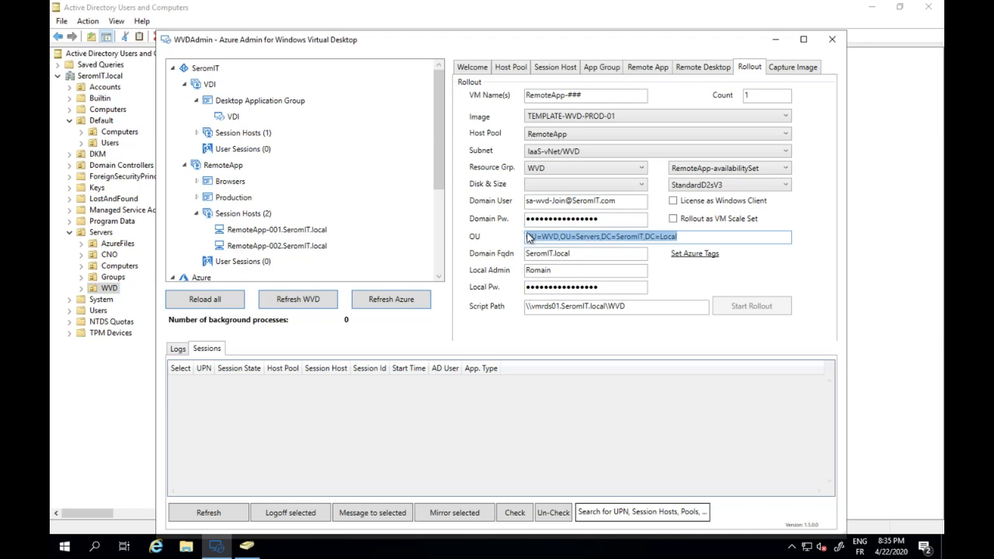
left_click(575, 253)
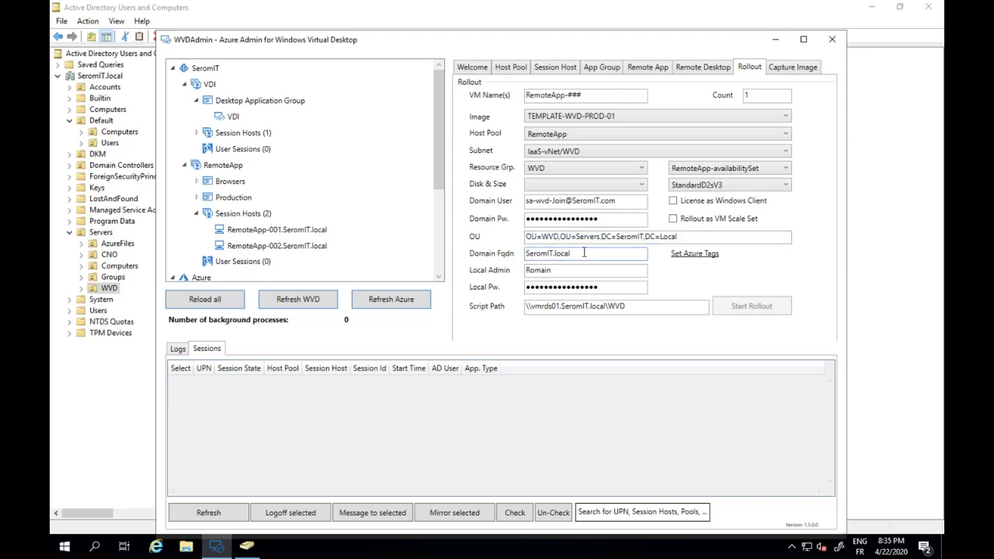
left_click_drag(581, 252, 519, 256)
left_click(565, 270)
left_click(577, 287)
left_click_drag(514, 51, 476, 37)
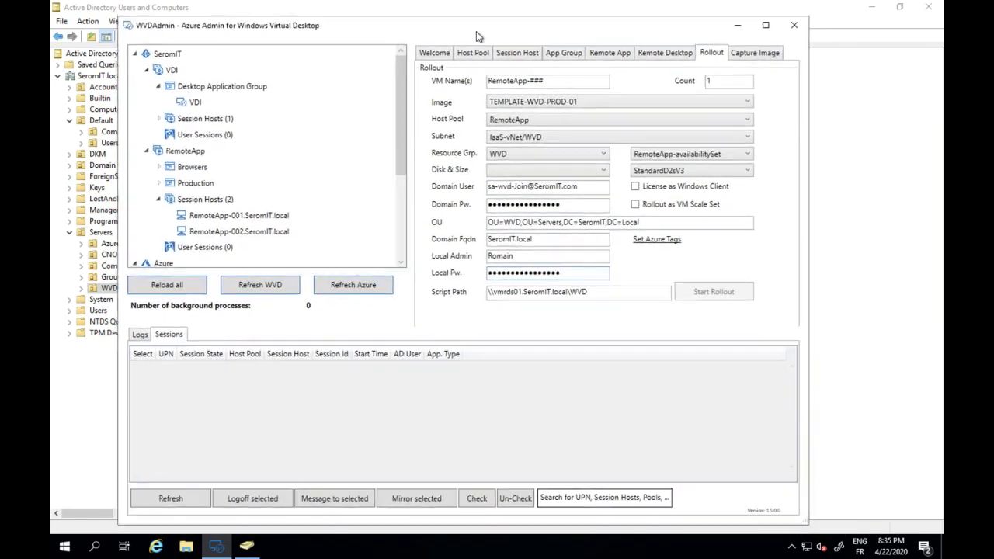
left_click(628, 294)
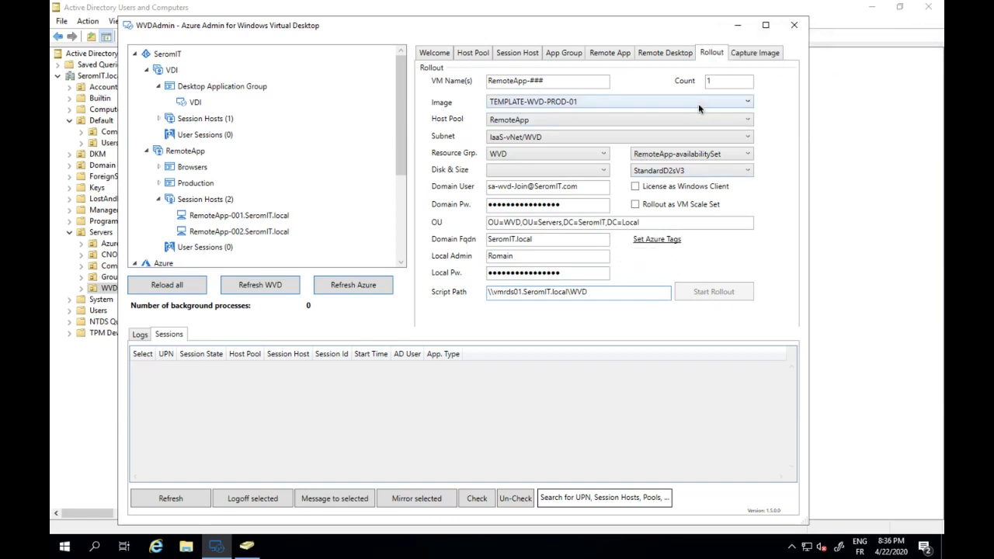
Switch to the Mac desktop and set the scheduled Do Not Disturb start time to 20:00 in the Notifications preferences.
key("ctrl+Right")
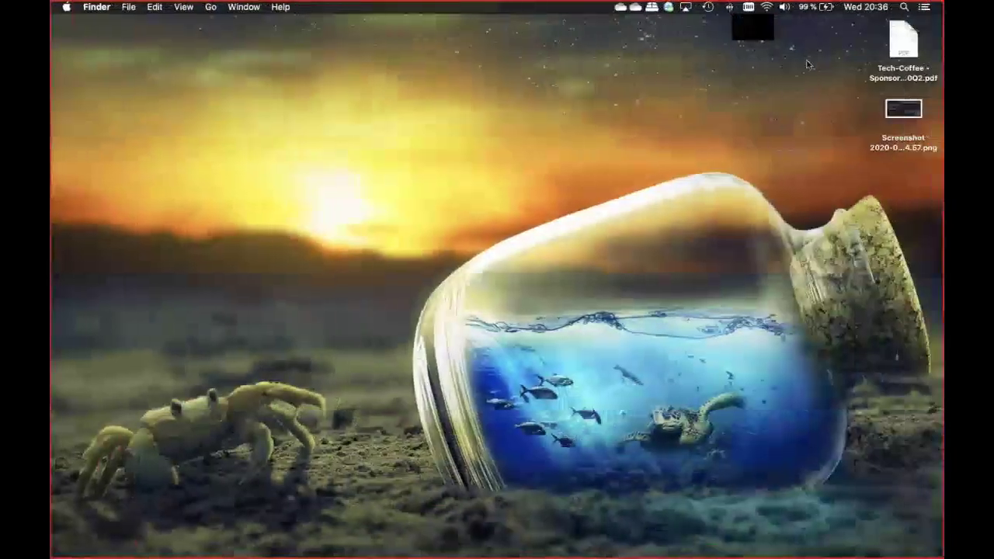
left_click(924, 7)
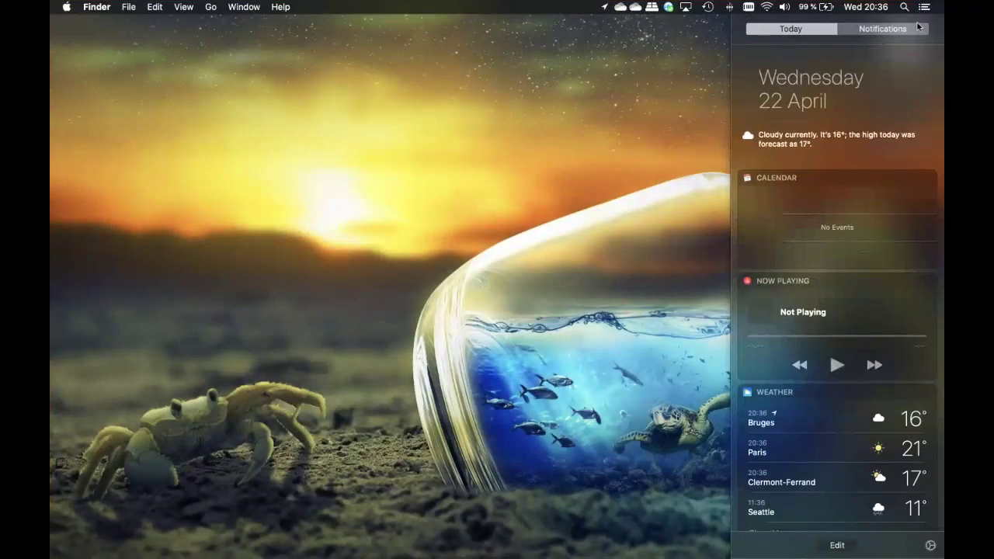
left_click(907, 31)
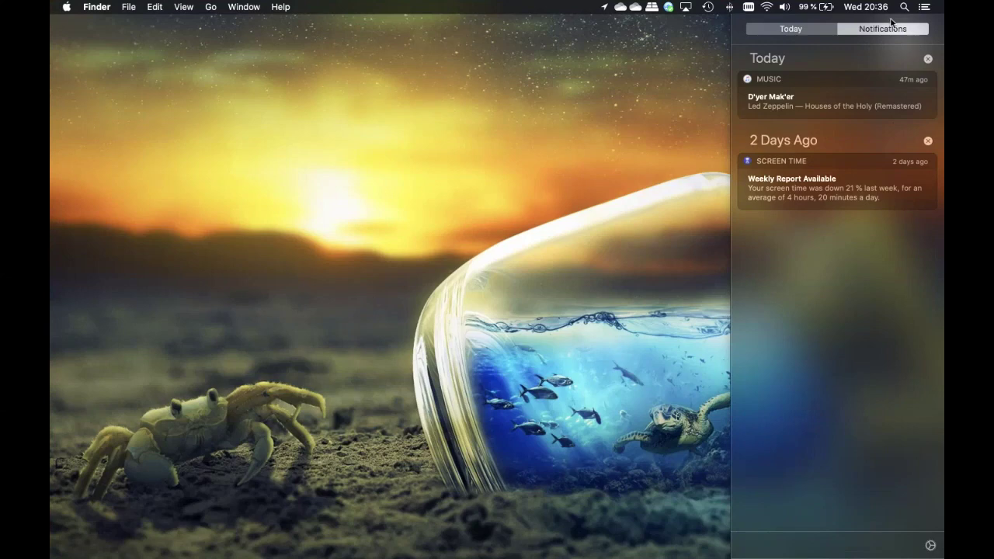
left_click(924, 7)
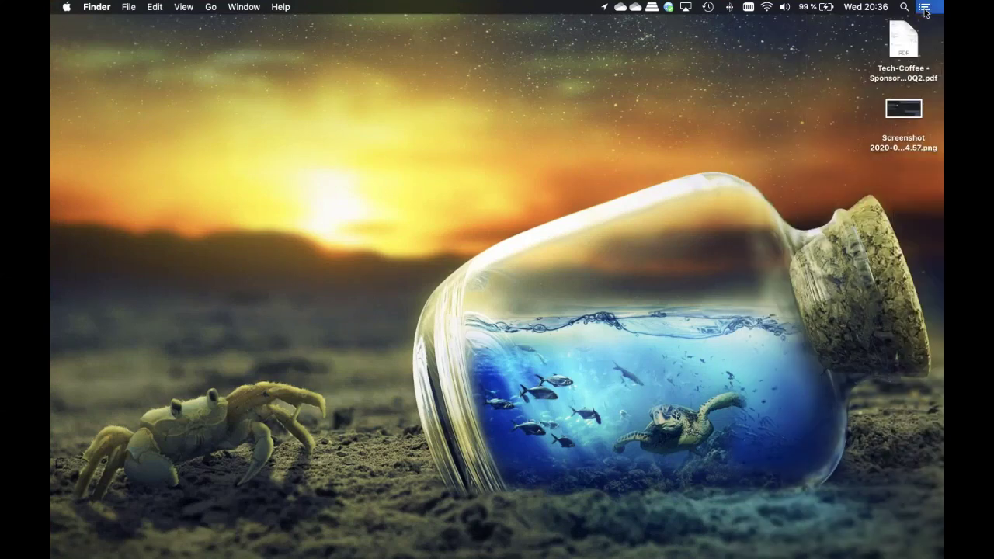
left_click(924, 7)
left_click(841, 481)
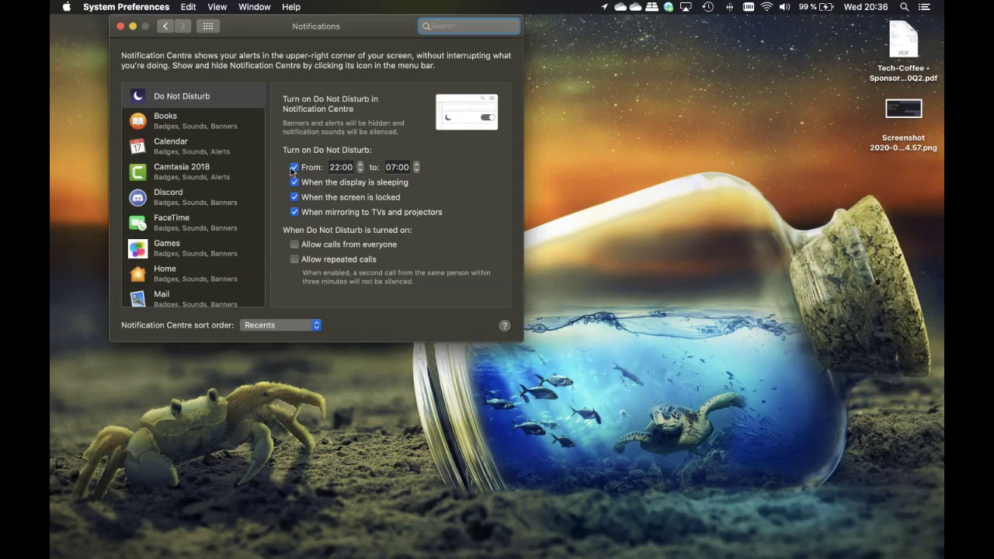
left_click(335, 168)
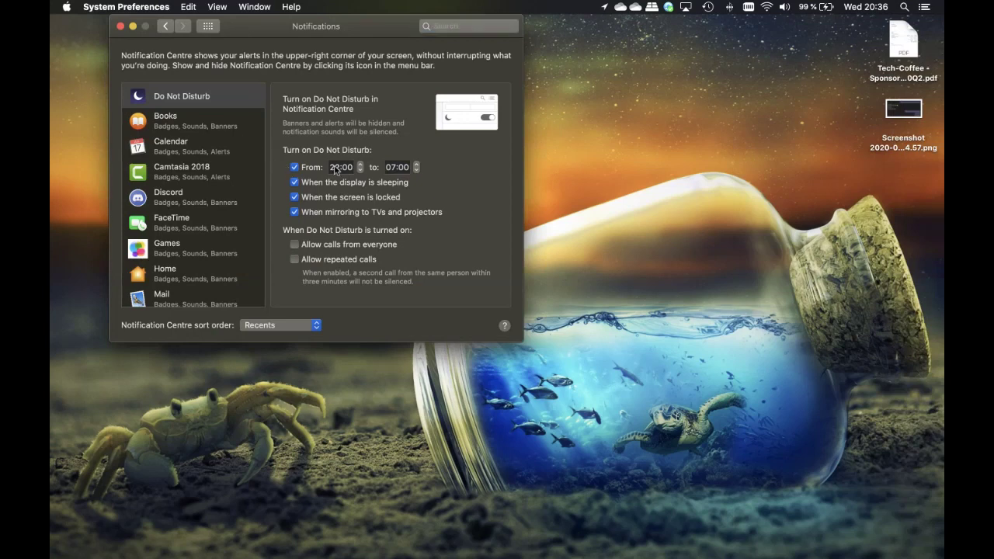
left_click(336, 168)
type("20")
left_click(120, 27)
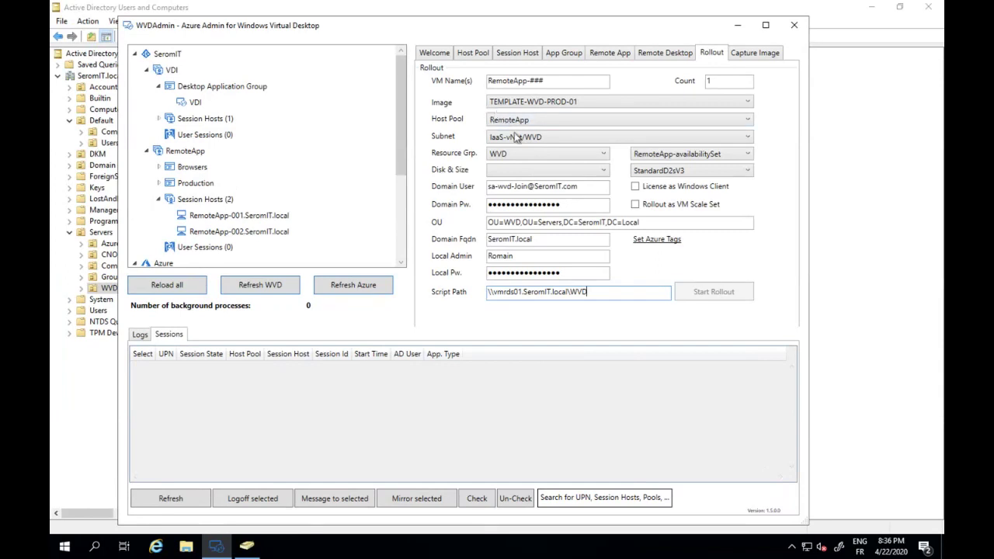
Back in WVDAdmin, set the disk type to StandardLRS, start the rollout and display its logs.
left_click(527, 171)
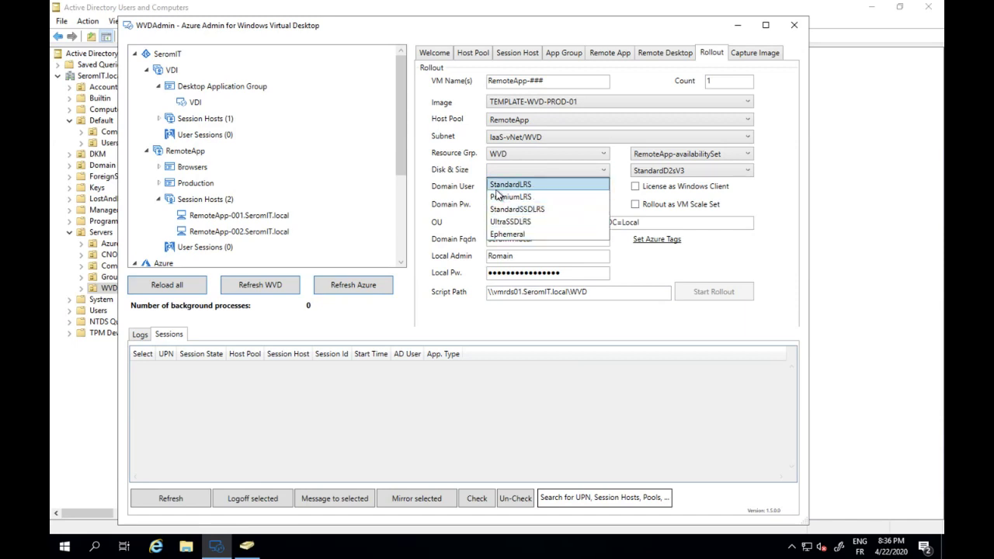
left_click(496, 189)
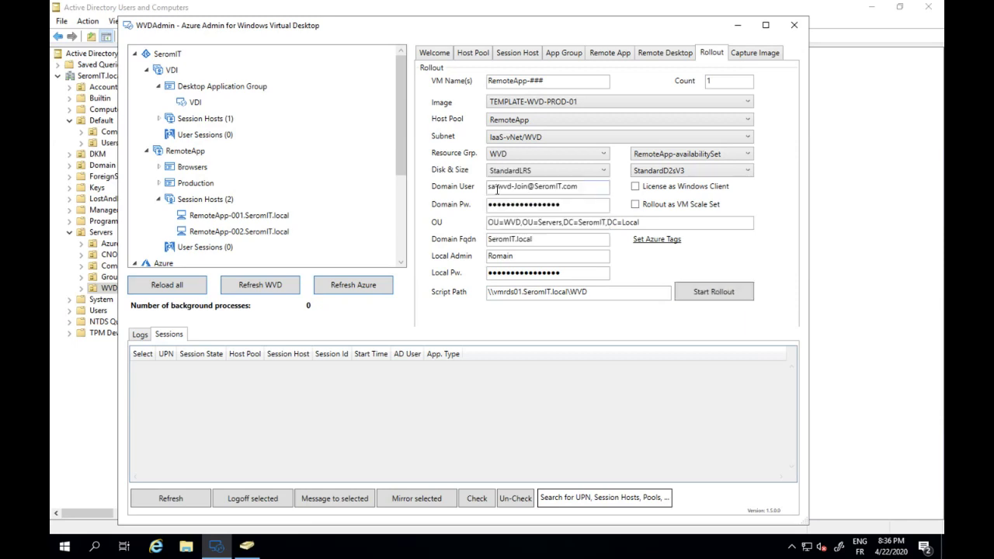
left_click(707, 299)
left_click(140, 334)
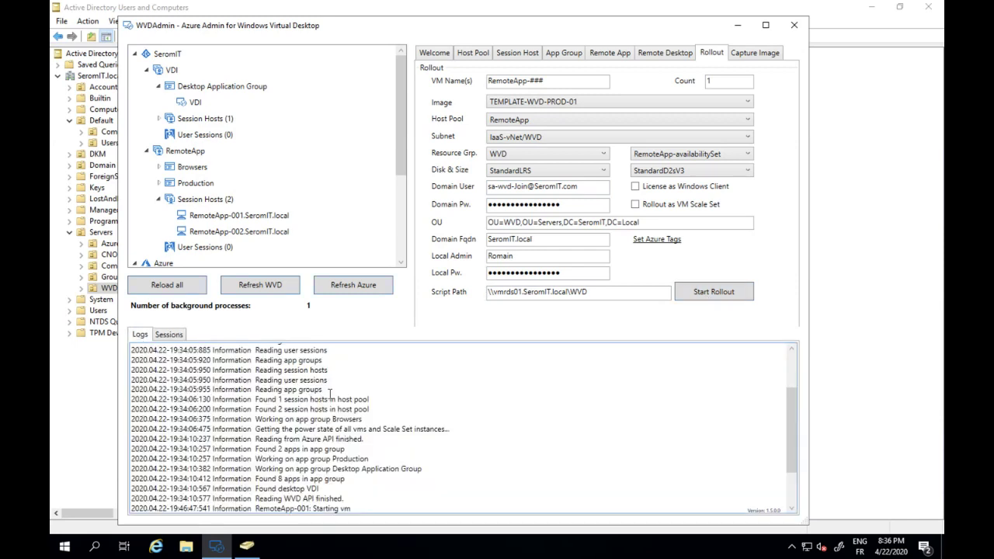
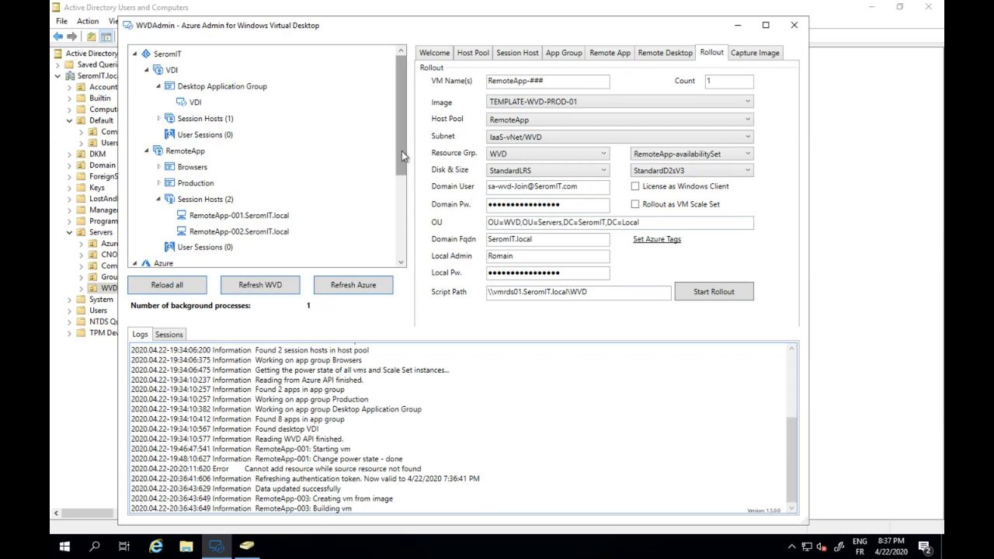
mouse_move(402, 150)
left_mouse_down()
mouse_move(420, 237)
mouse_move(401, 141)
left_mouse_up()
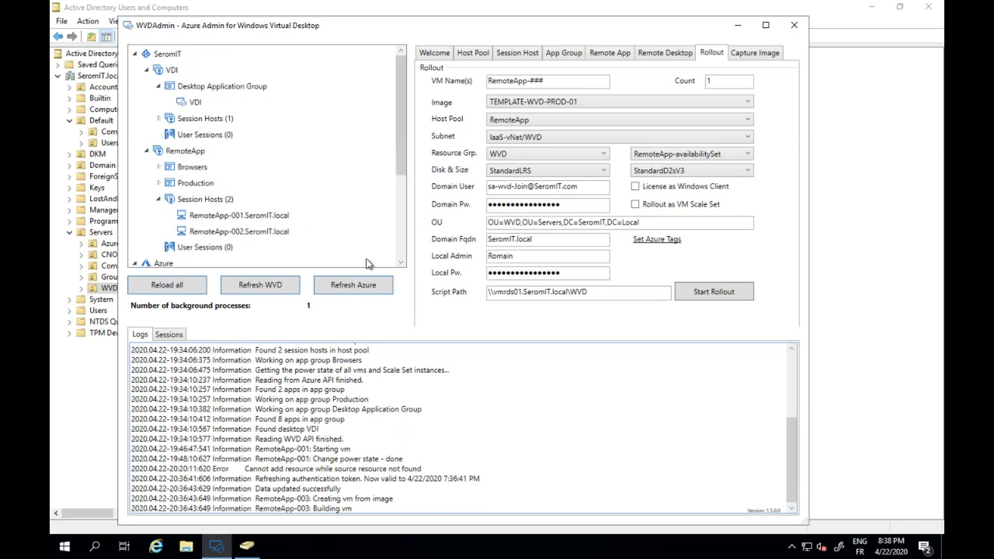
Switch to Microsoft Edge and open the "Scale session hosts automatically" article in the Windows Virtual Desktop documentation.
key("ctrl+Left")
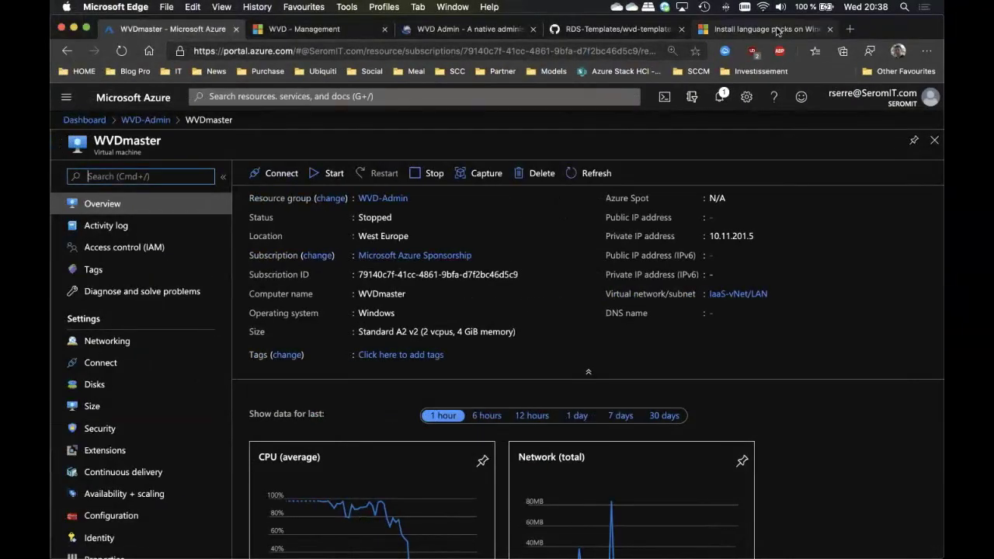
left_click(765, 28)
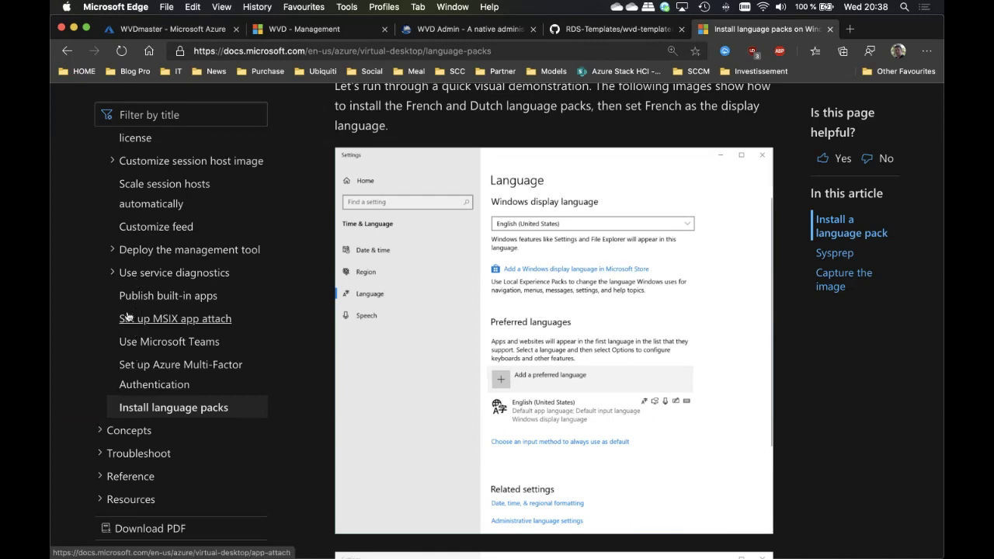
left_click(135, 184)
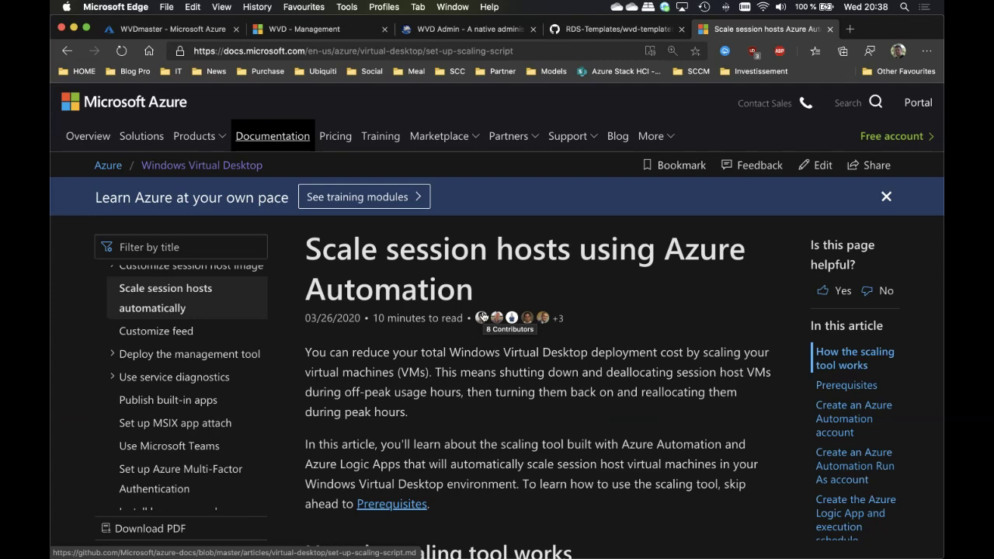
Read how the session host scaling tool works, including its limitations and prerequisites.
scroll(481, 316, "down", 2)
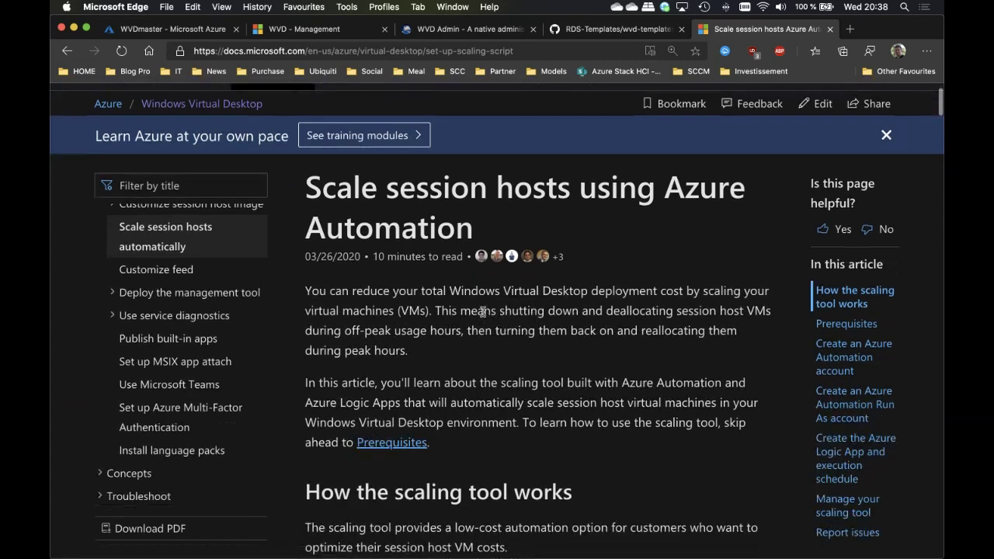
scroll(482, 313, "down", 5)
scroll(482, 313, "down", 3)
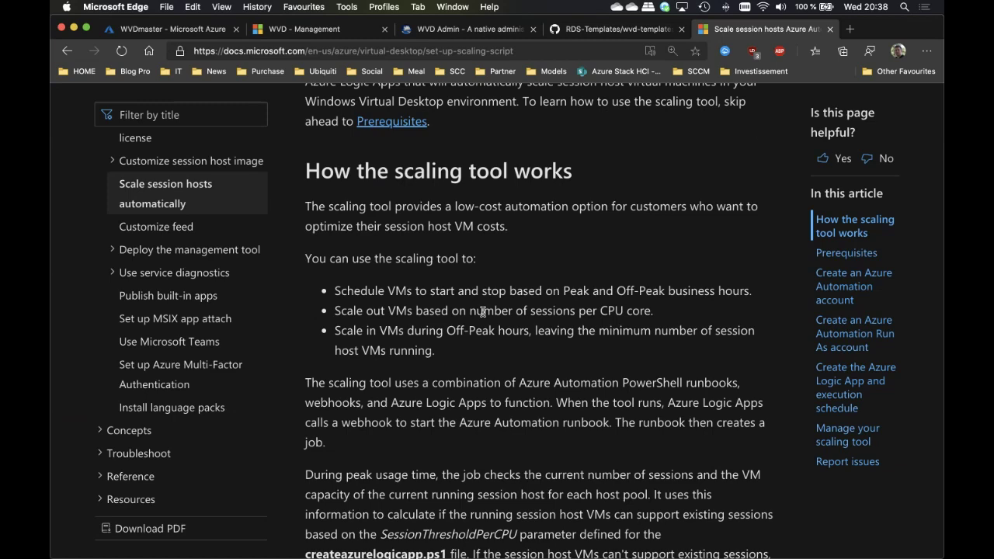
scroll(469, 385, "down", 1)
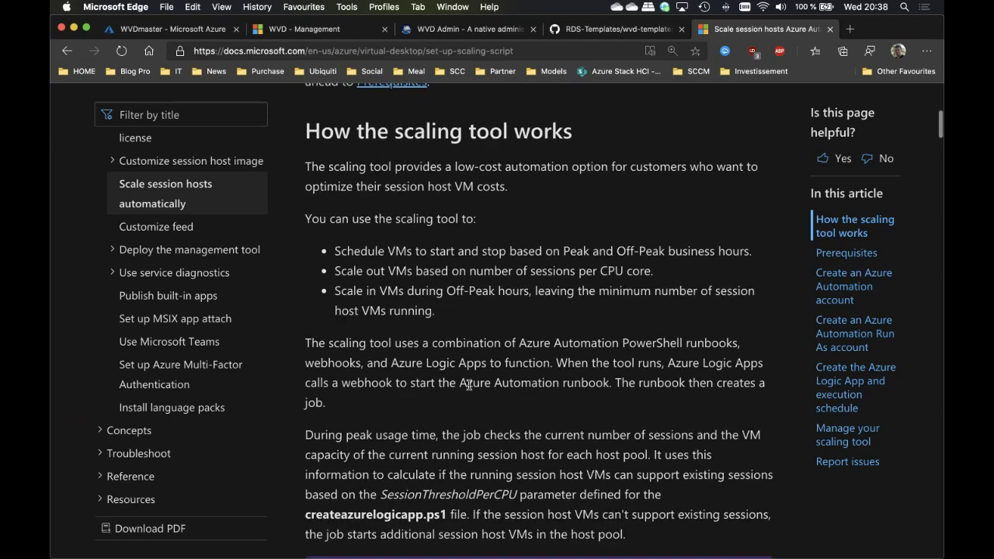
scroll(469, 385, "down", 4)
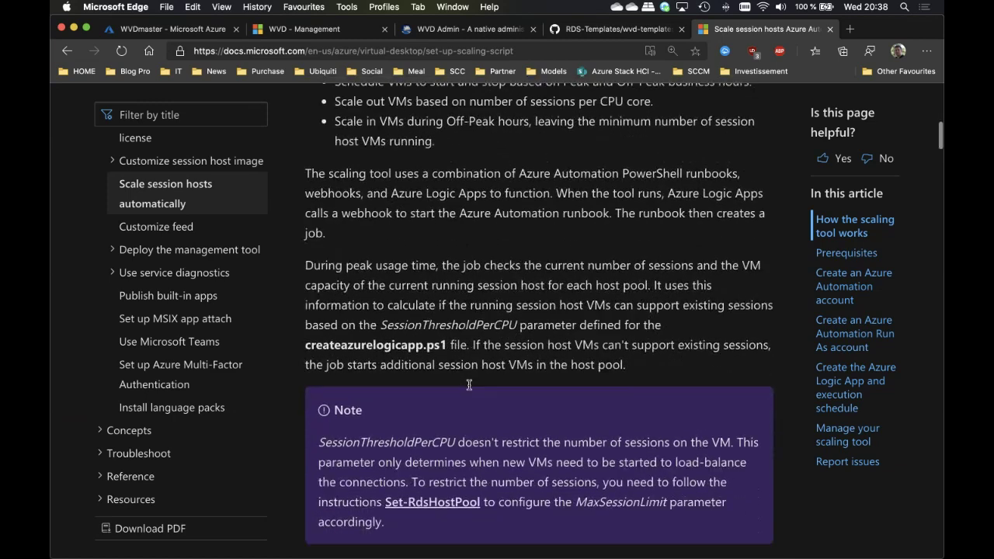
scroll(469, 385, "down", 20)
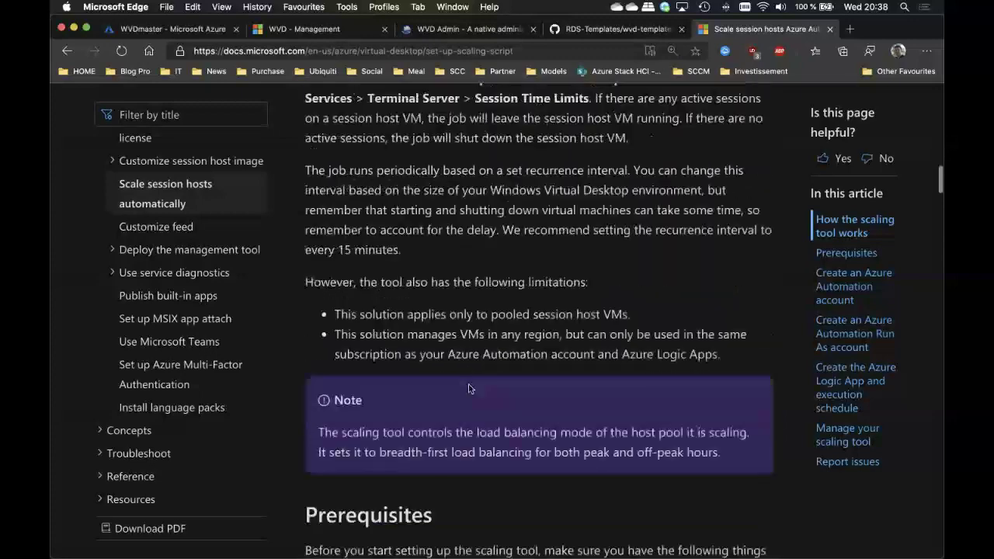
scroll(469, 389, "down", 6)
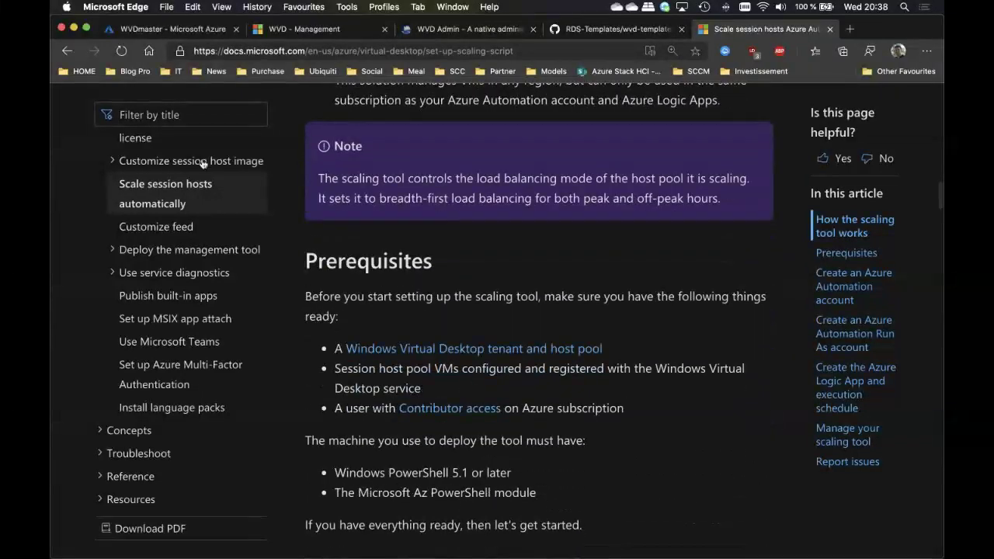
scroll(488, 211, "down", 9)
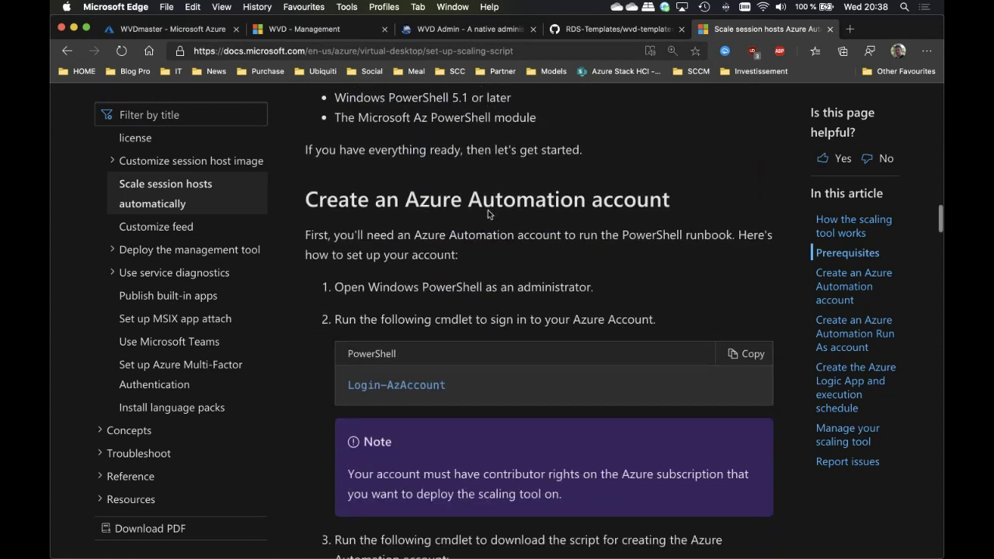
Examine the instructions for creating an Azure Automation account, including the script download and execution cmdlets.
scroll(487, 210, "down", 2)
left_click_drag(406, 138, 665, 139)
scroll(666, 143, "down", 5)
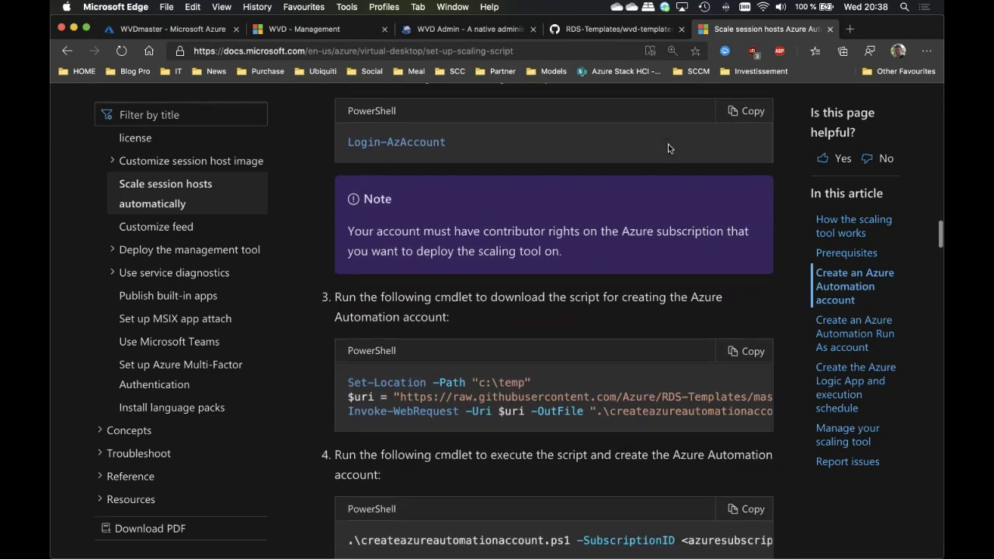
scroll(667, 144, "down", 5)
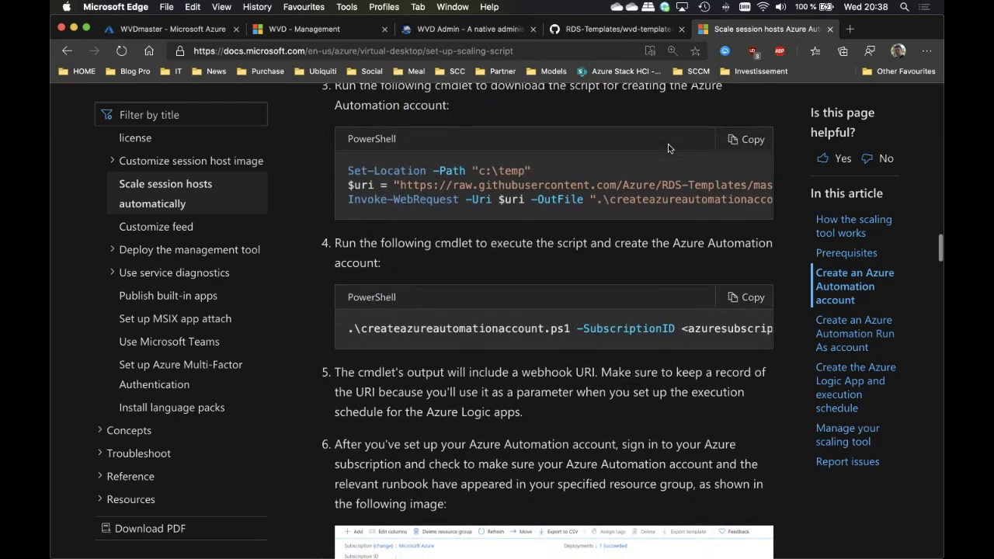
scroll(668, 144, "up", 5)
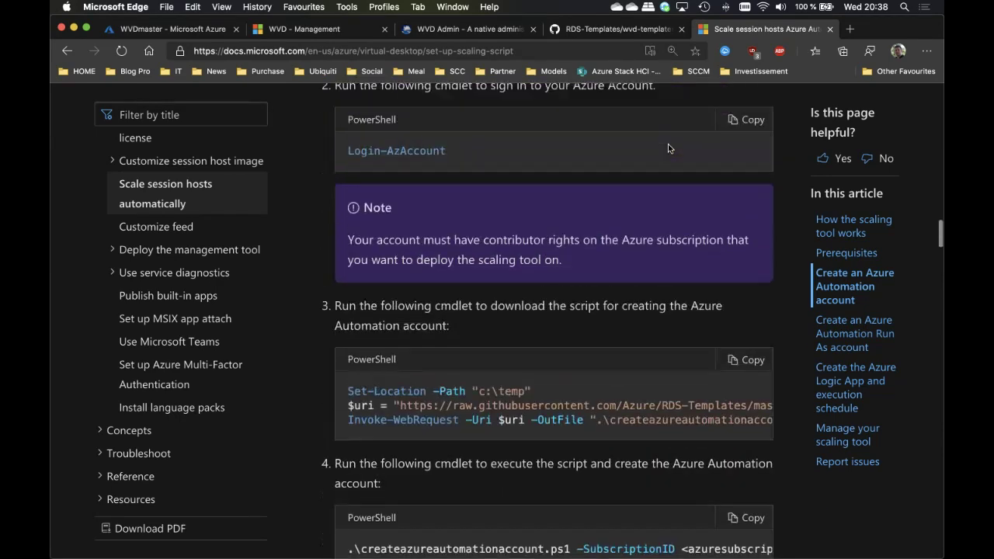
scroll(667, 143, "up", 5)
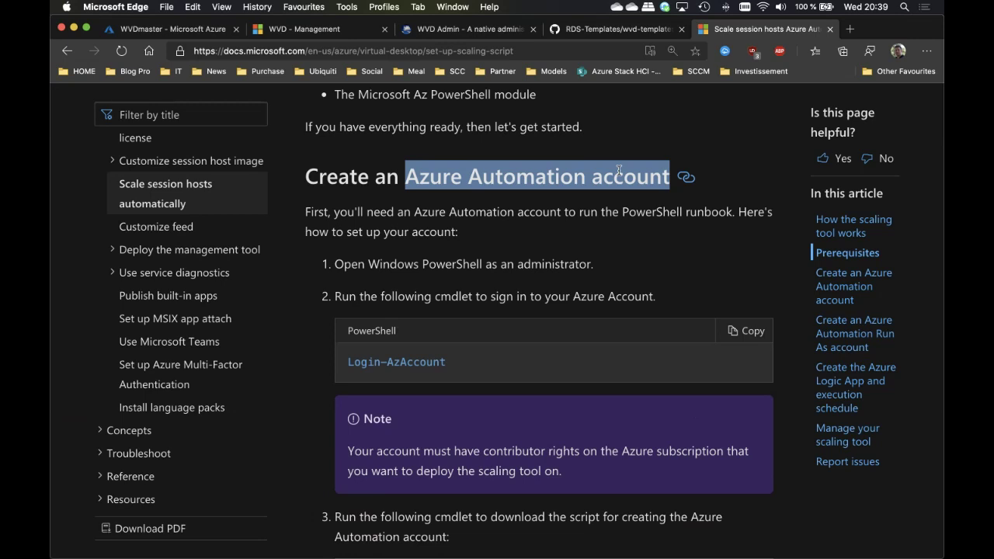
scroll(618, 170, "down", 5)
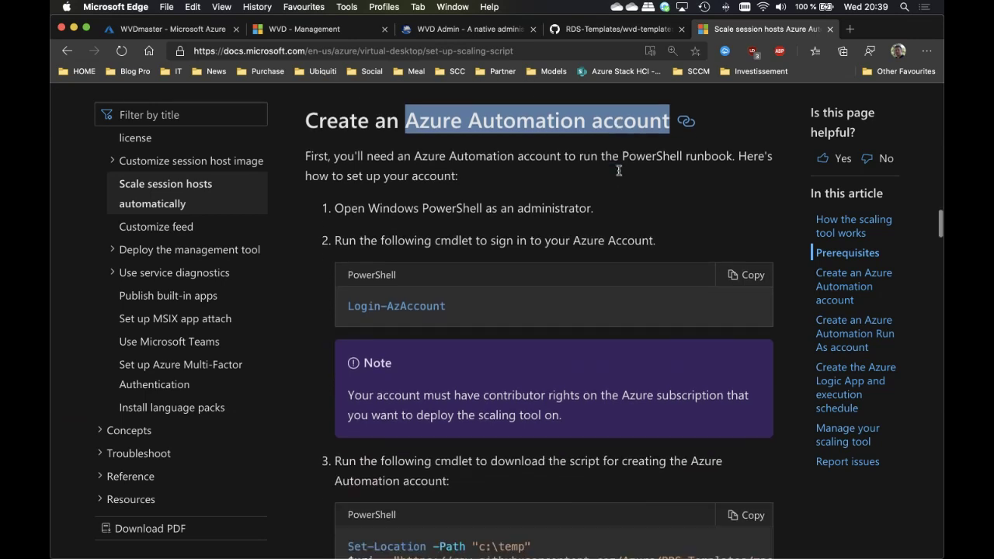
scroll(618, 169, "down", 1)
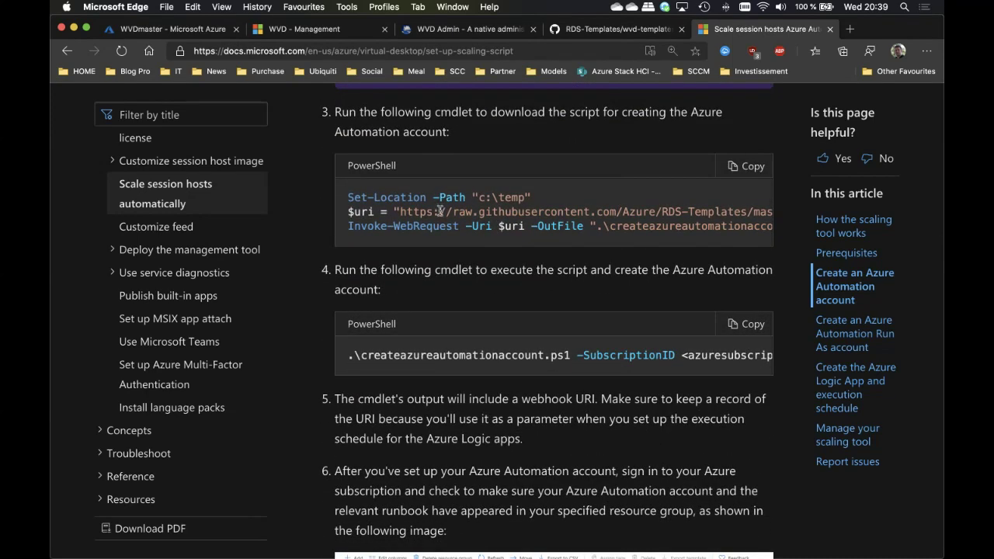
left_click_drag(440, 211, 642, 205)
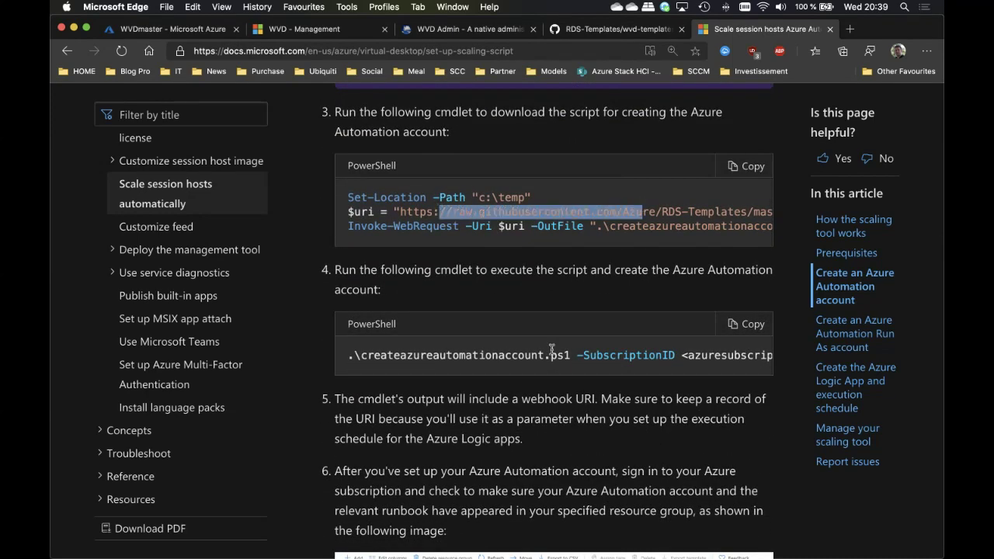
scroll(560, 361, "down", 5)
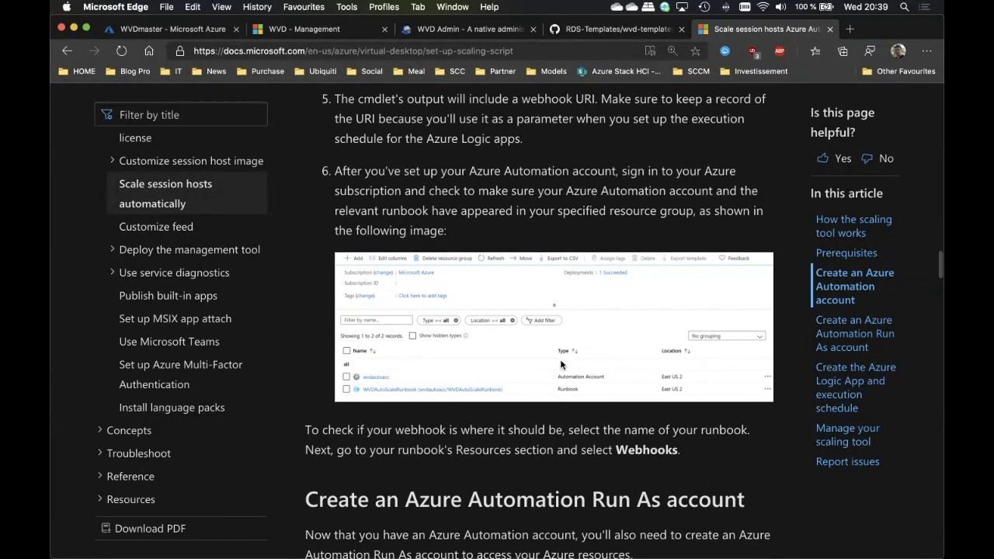
Read the instructions for creating an Azure Automation Run As account and a role assignment in Windows Virtual Desktop.
scroll(561, 364, "down", 3)
scroll(560, 363, "down", 1)
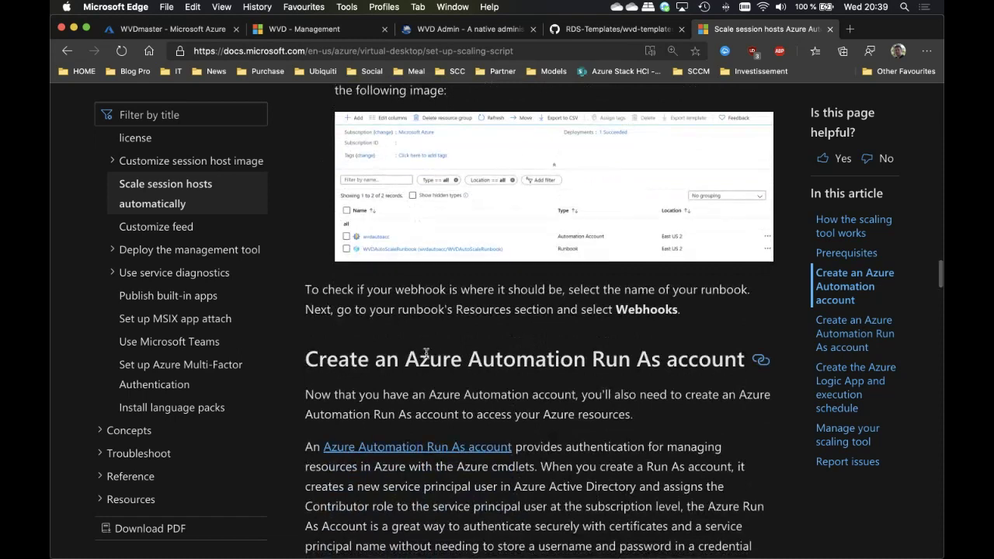
left_click_drag(412, 355, 722, 365)
left_click(722, 365)
scroll(723, 365, "down", 10)
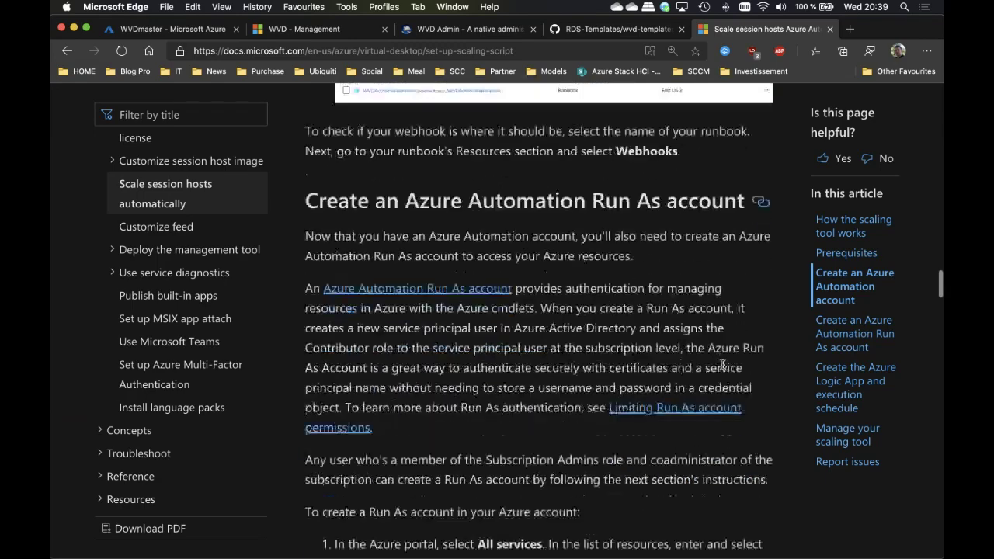
scroll(722, 364, "down", 13)
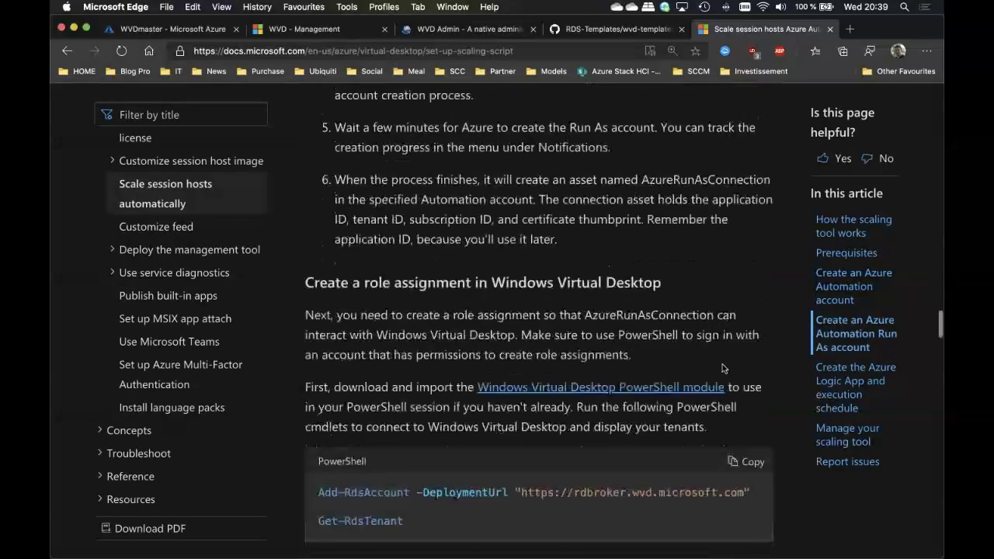
scroll(722, 367, "down", 2)
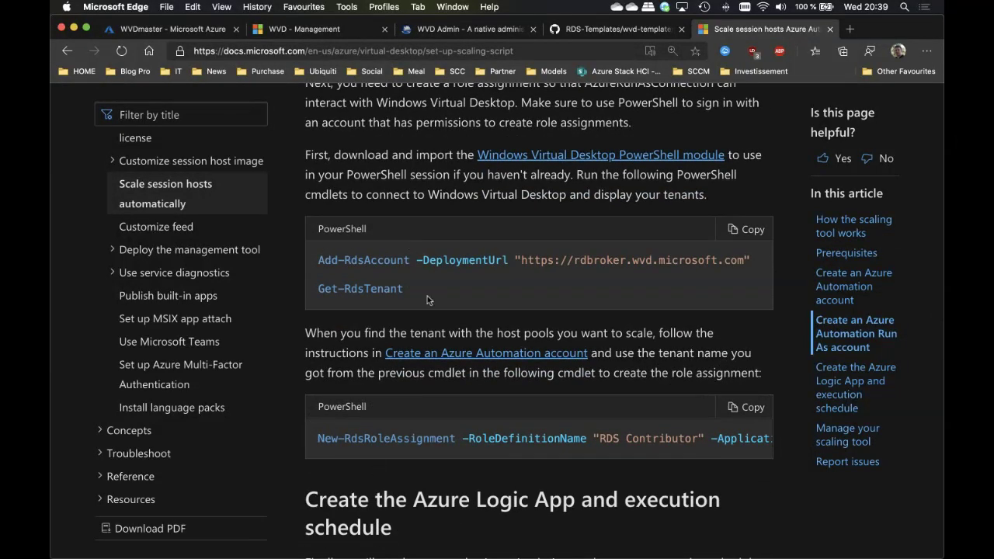
Examine the section on creating the Azure Logic App and execution schedule, including the parameters of the createazurelogicapp.ps1 script.
scroll(606, 383, "down", 8)
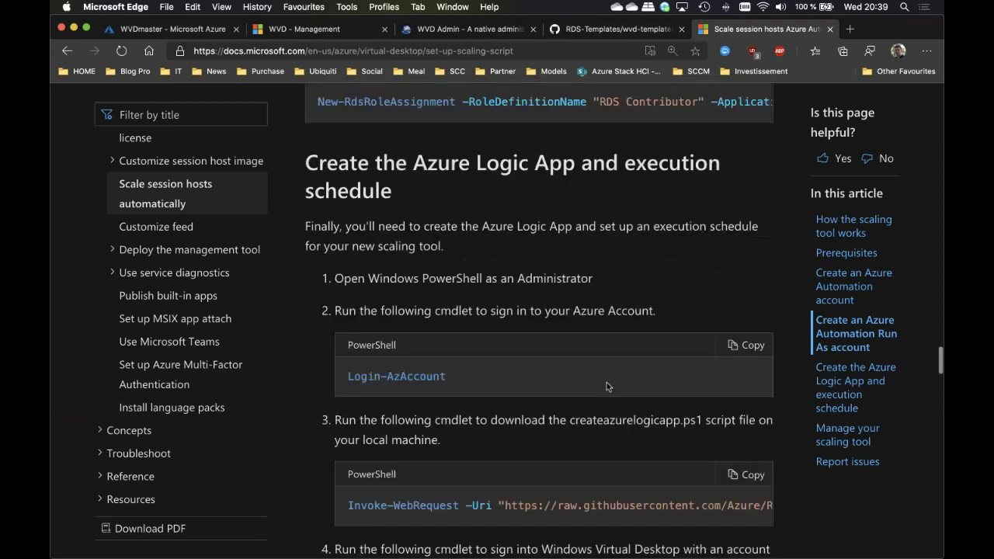
scroll(607, 386, "down", 8)
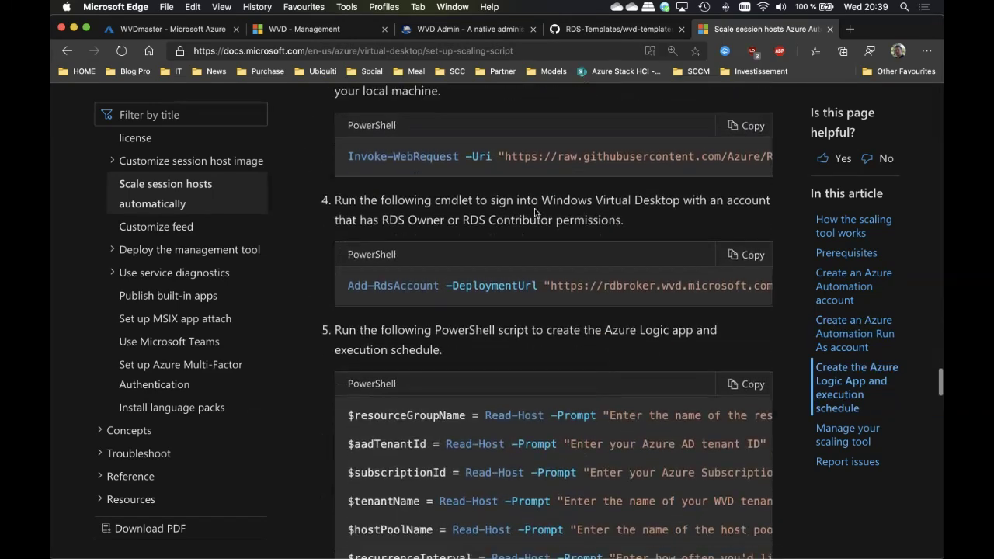
scroll(618, 312, "down", 4)
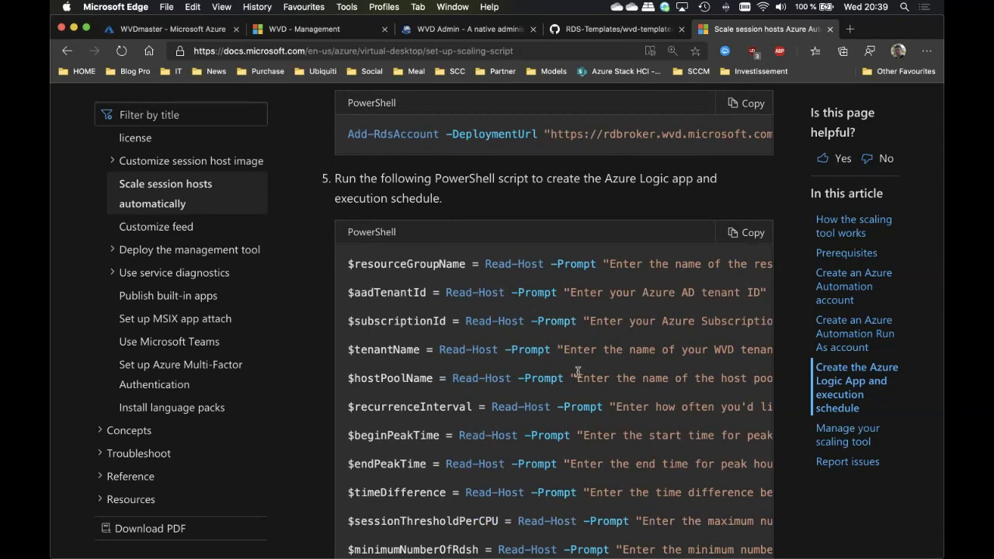
scroll(578, 372, "down", 4)
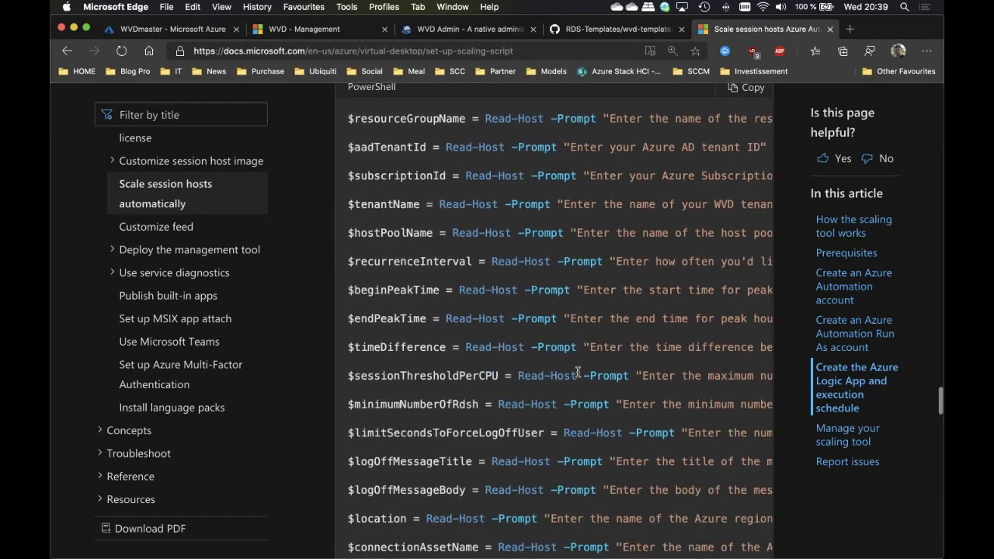
scroll(578, 373, "down", 7)
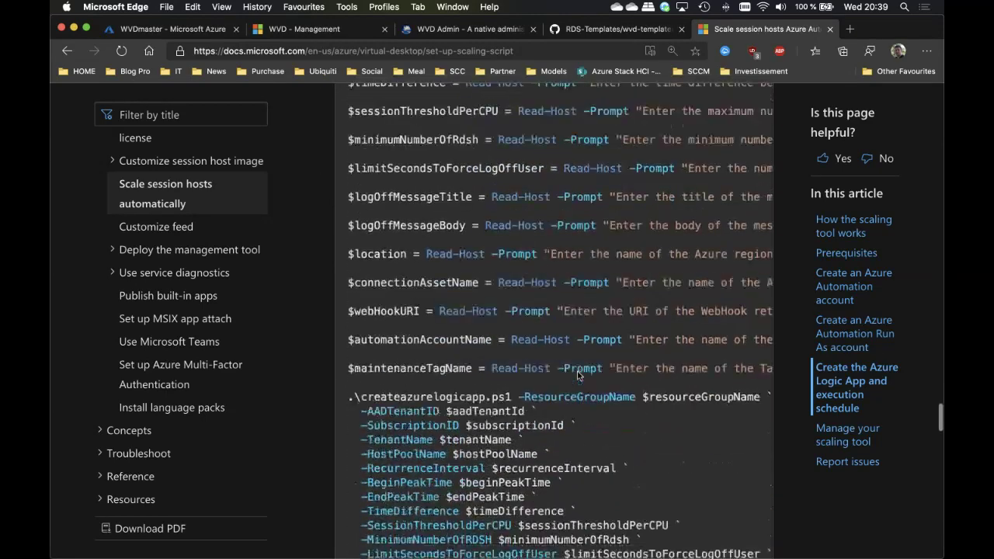
scroll(578, 375, "down", 2)
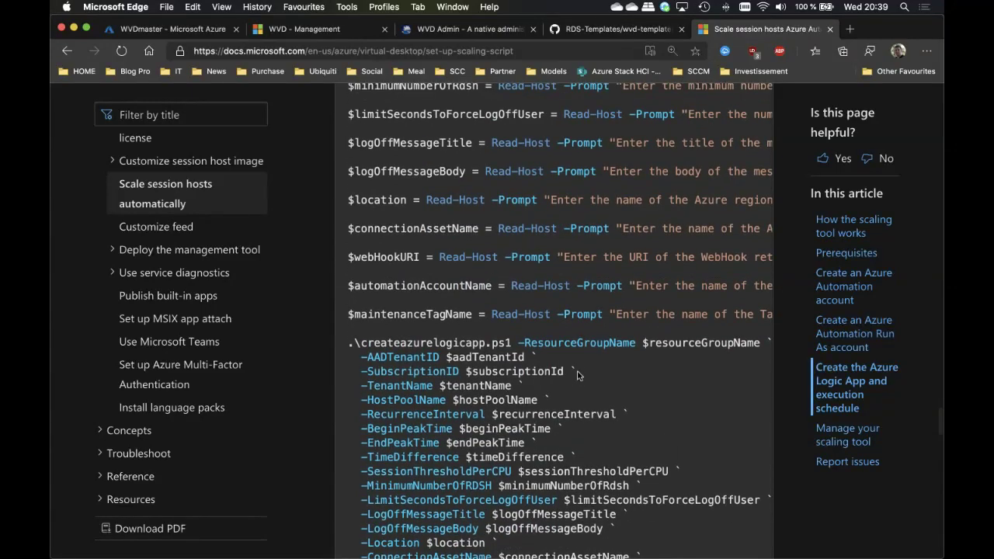
Return to the Azure Automation account instructions and examine the createazureautomationaccount.ps1 cmdlet's parameters, including the automation account name and location.
scroll(577, 375, "up", 20)
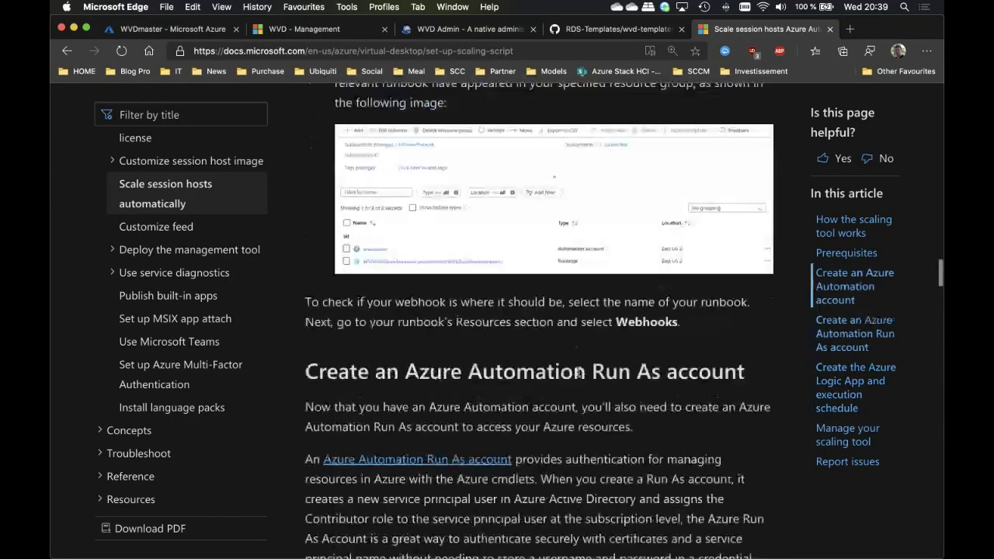
scroll(578, 372, "up", 20)
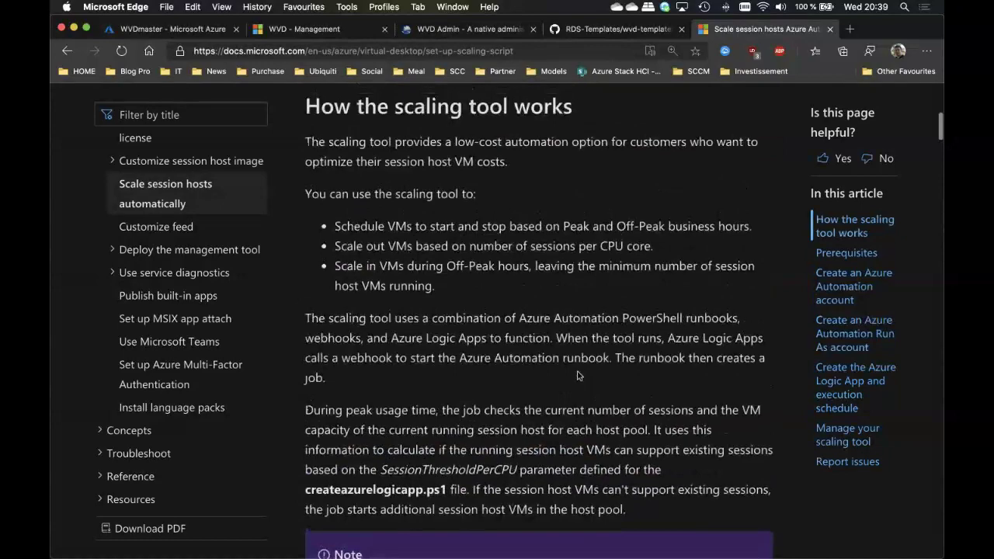
scroll(578, 375, "up", 8)
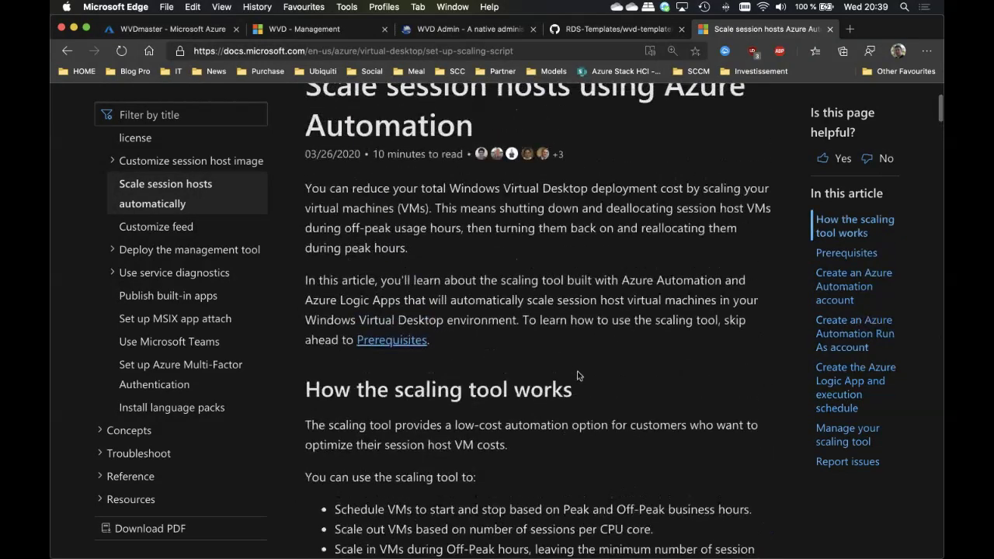
scroll(578, 375, "down", 10)
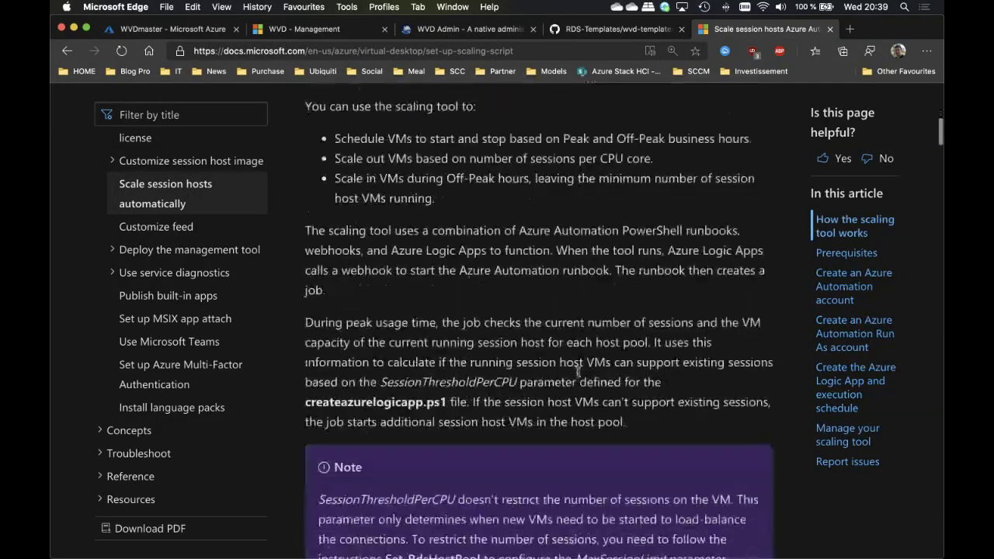
scroll(578, 372, "down", 20)
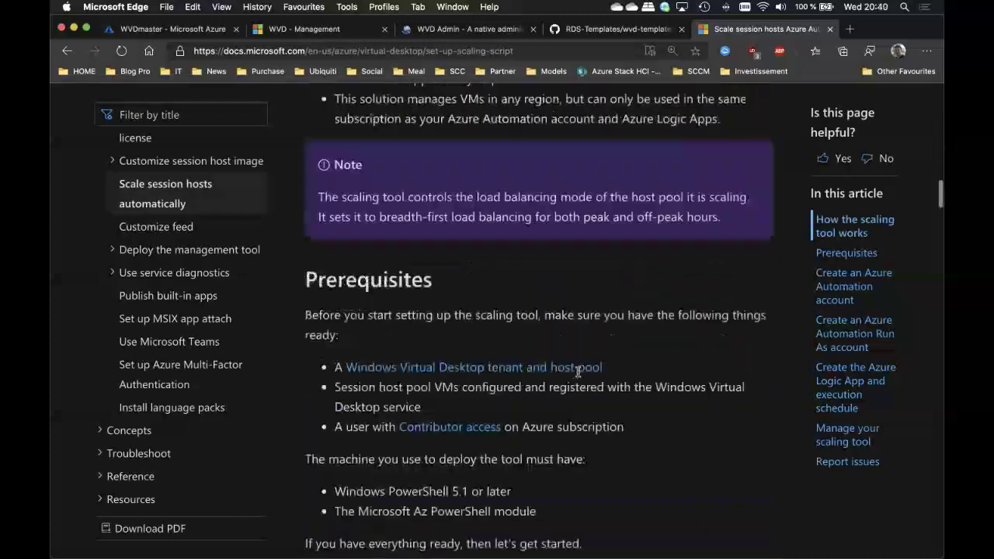
scroll(577, 373, "down", 15)
scroll(577, 372, "up", 3)
scroll(578, 375, "down", 4)
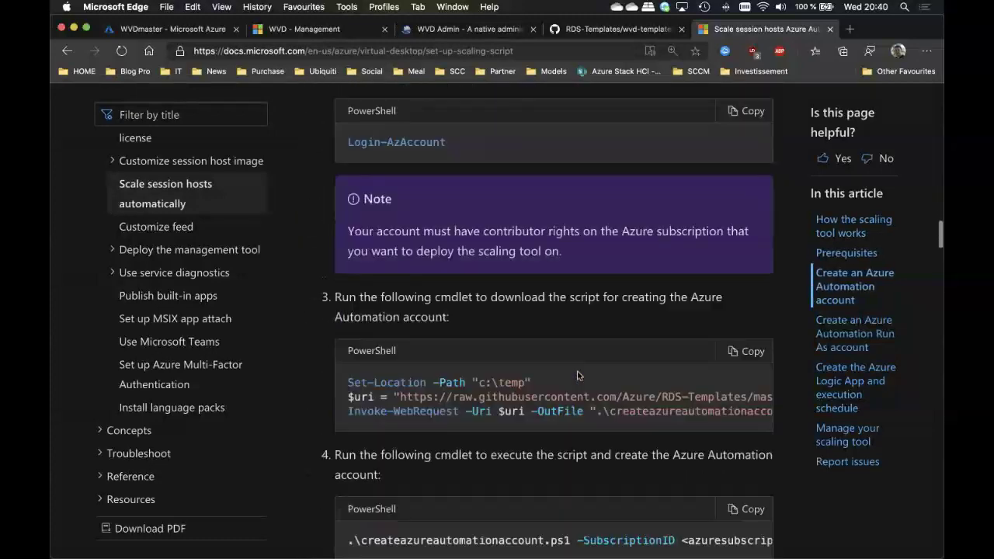
scroll(578, 375, "down", 2)
scroll(466, 248, "down", 5)
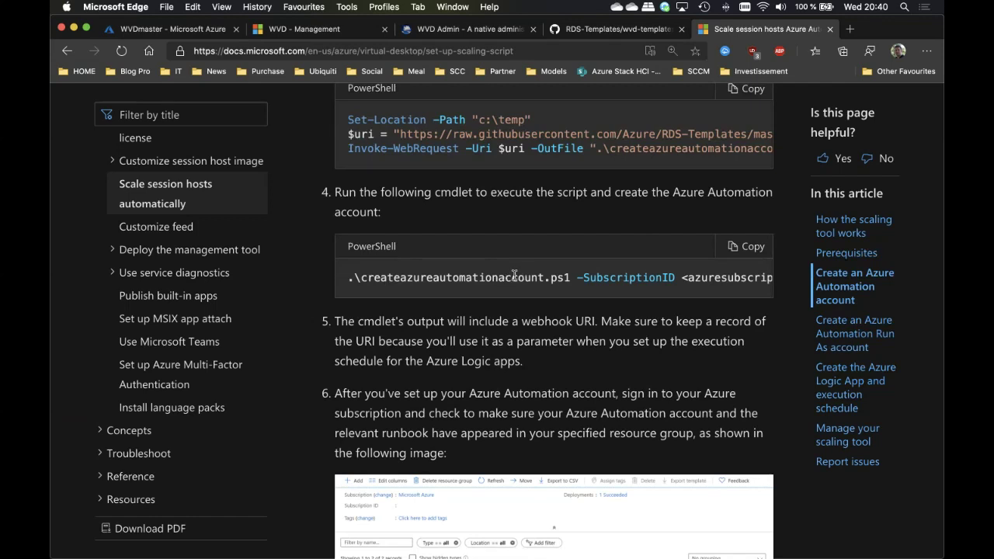
left_click_drag(505, 277, 676, 315)
left_click(628, 288)
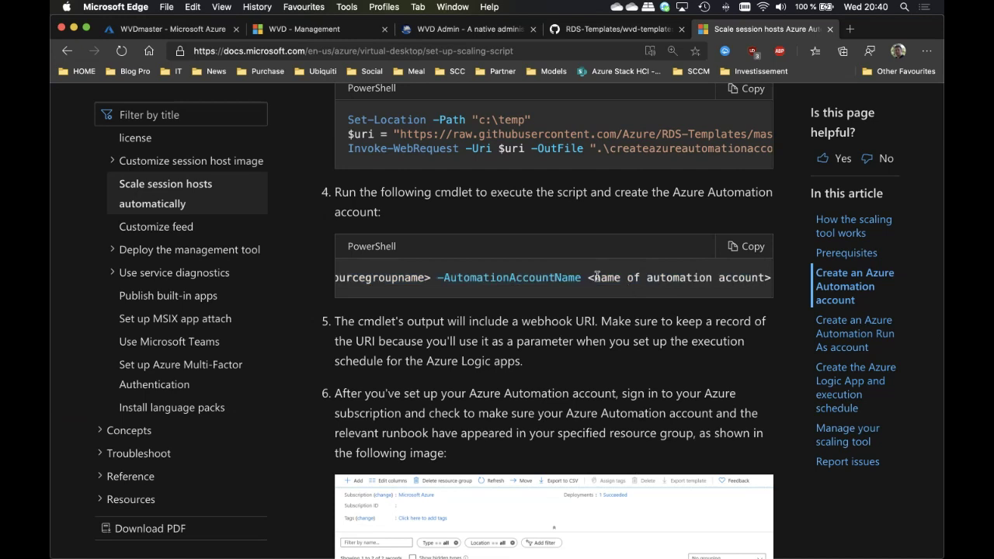
left_click_drag(588, 277, 773, 280)
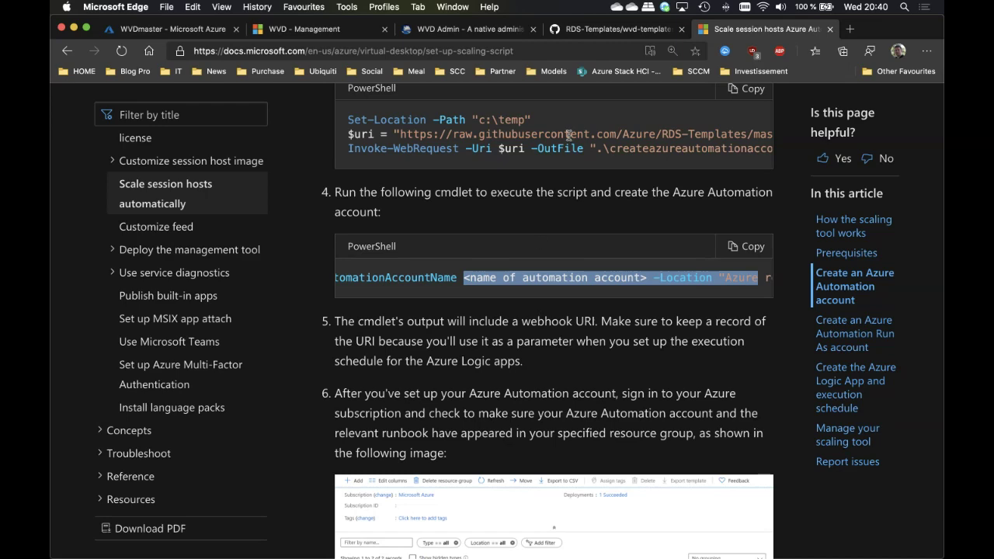
Switch to the Azure portal and open the SeromITaa Automation account in the Logs-Updates resource group.
left_click(170, 34)
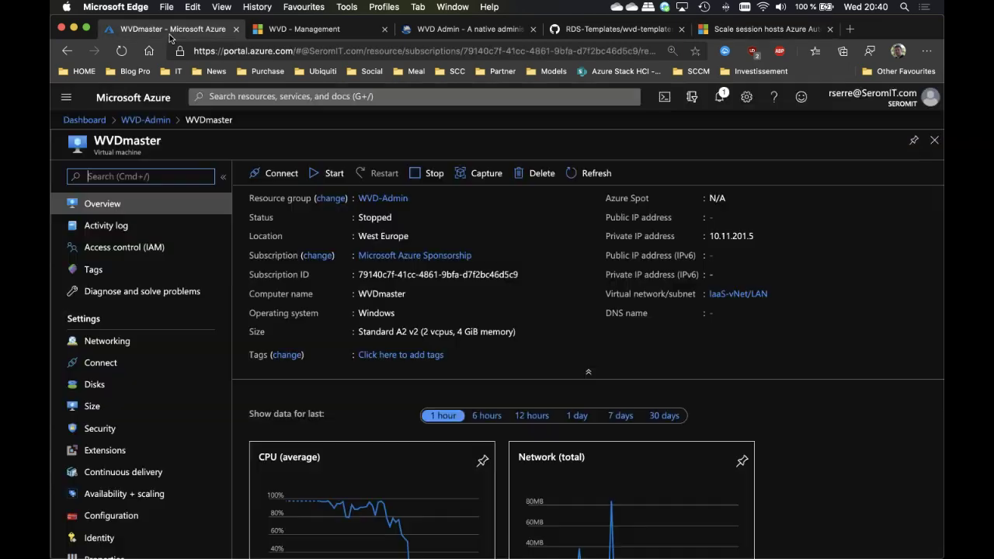
left_click(84, 120)
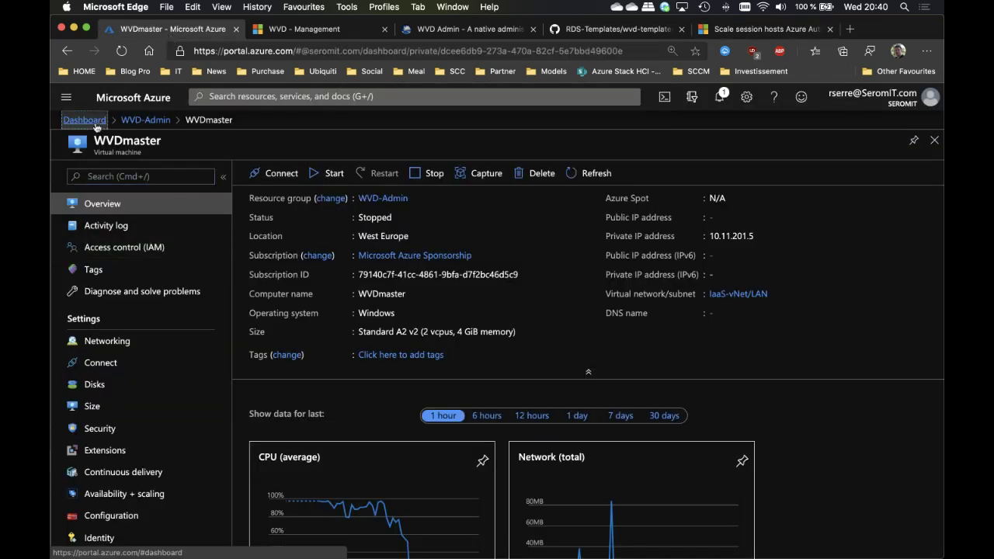
left_click(130, 281)
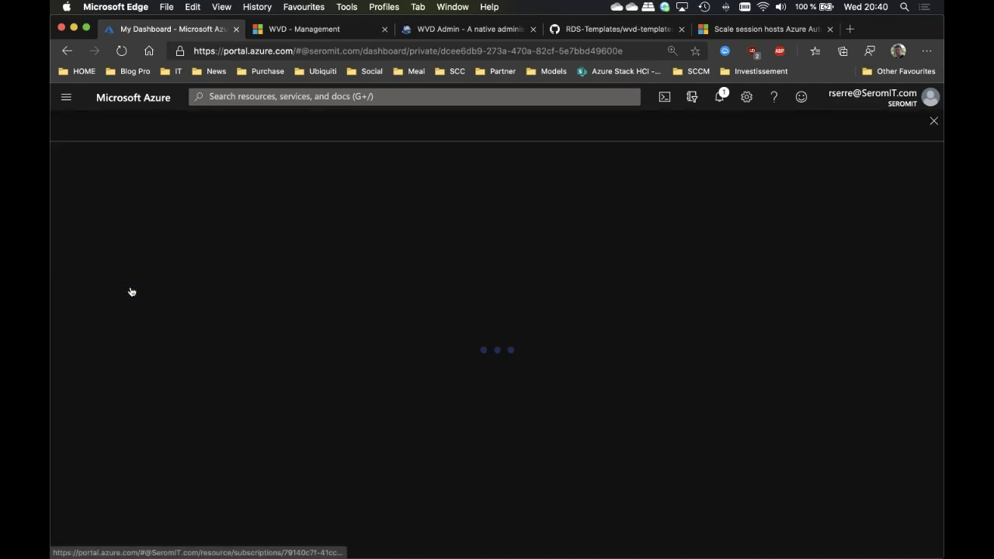
scroll(431, 381, "down", 10)
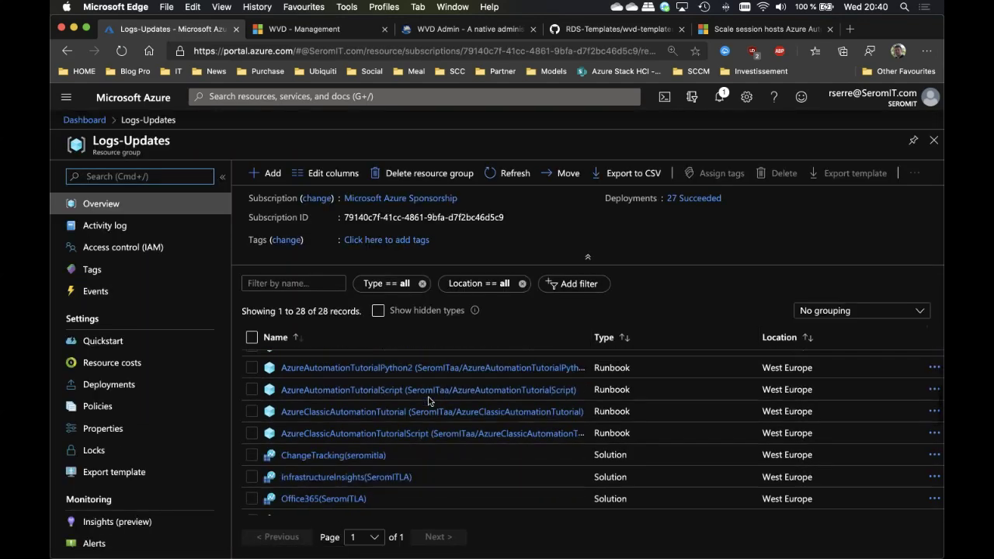
scroll(430, 400, "down", 4)
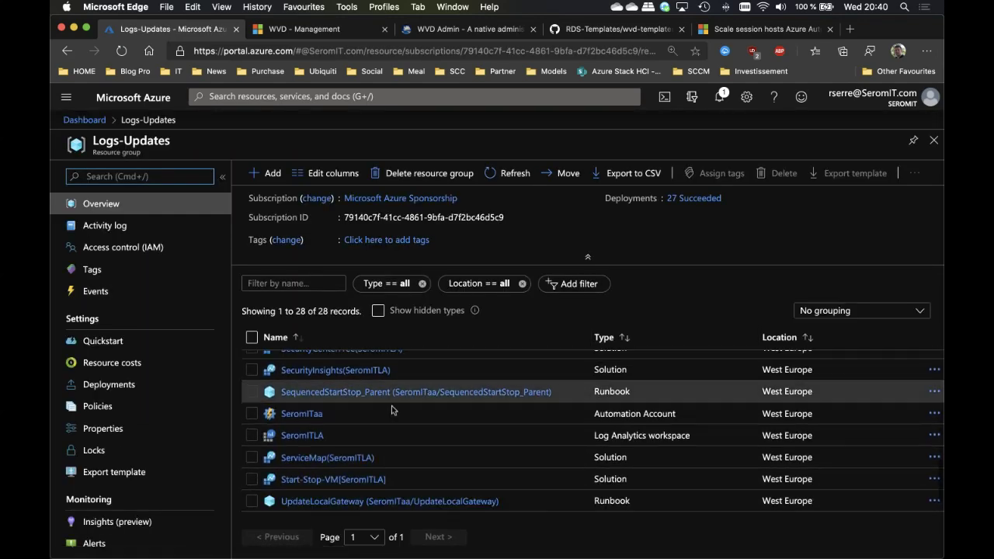
left_click(286, 411)
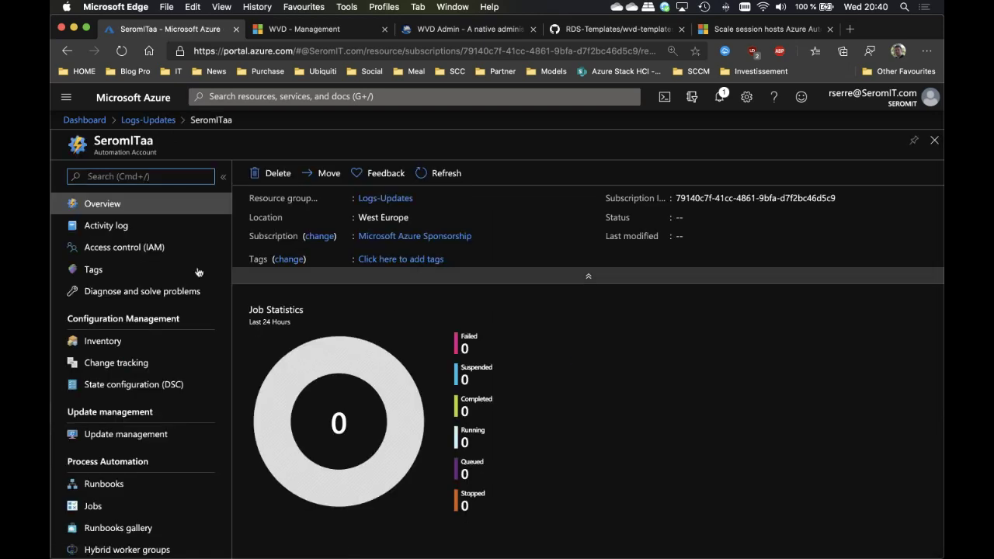
Open WVDAutoScaleRunbook from the Automation account's runbooks and review its recent jobs.
left_click(117, 484)
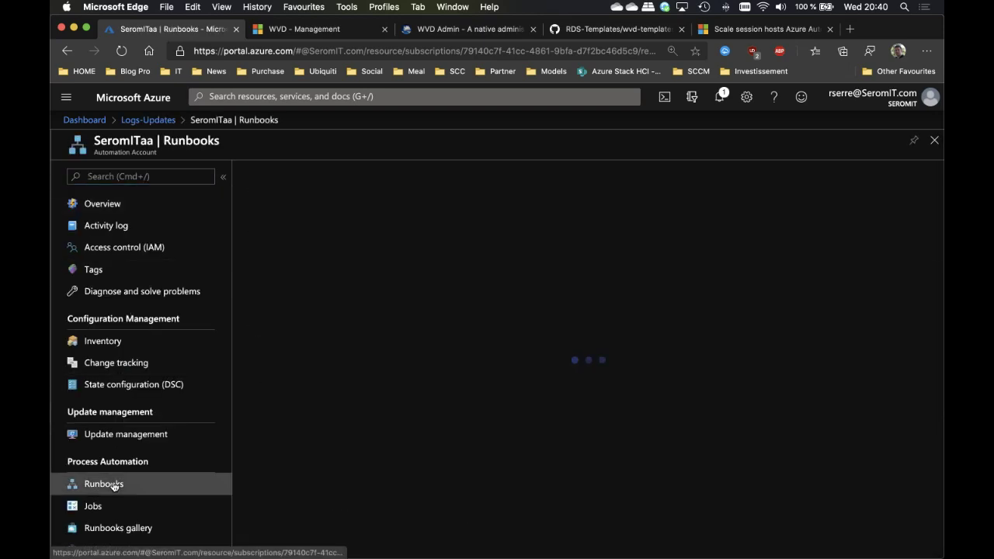
scroll(315, 365, "down", 2)
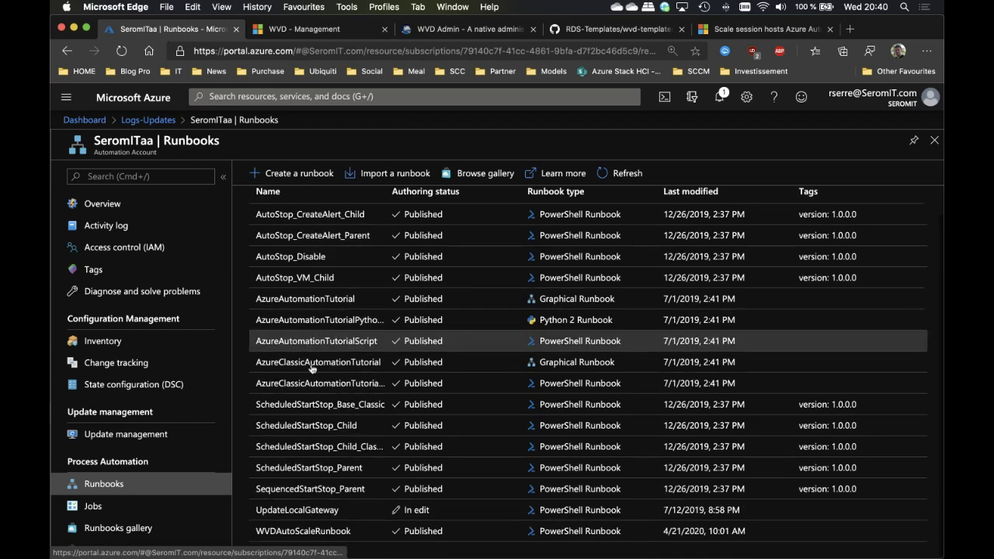
left_click(292, 532)
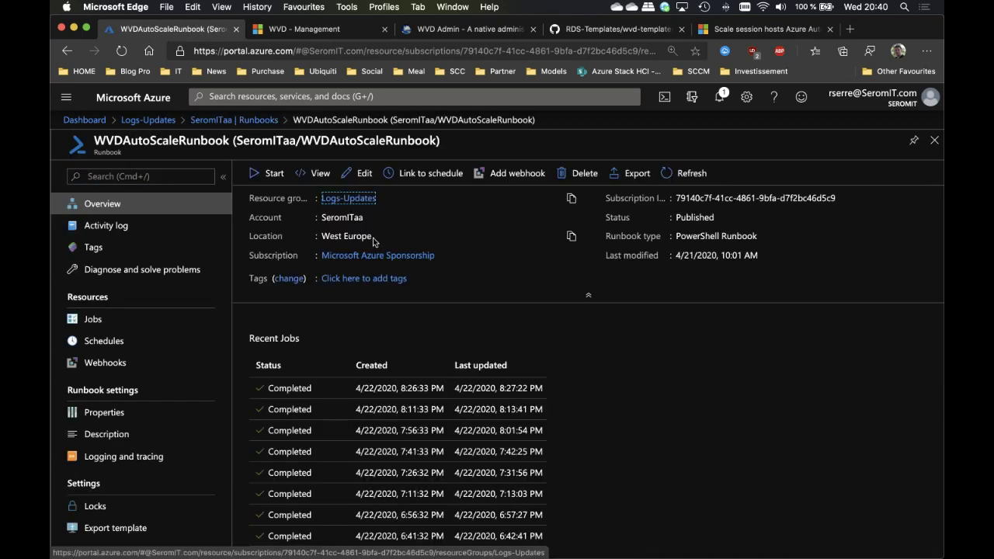
scroll(410, 405, "down", 2)
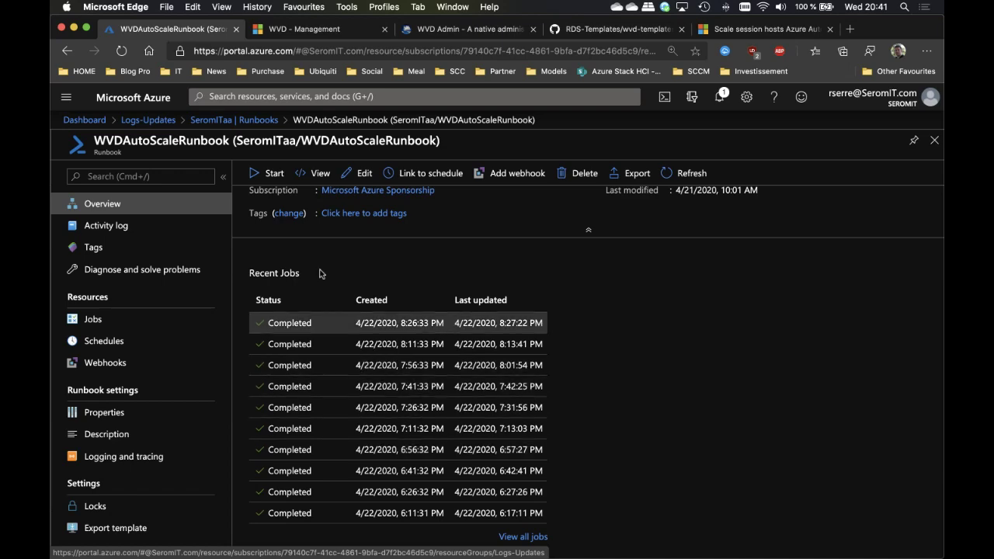
View the published source of WVDAutoScaleRunbook, look through its scaling code and close the source view.
left_click(309, 183)
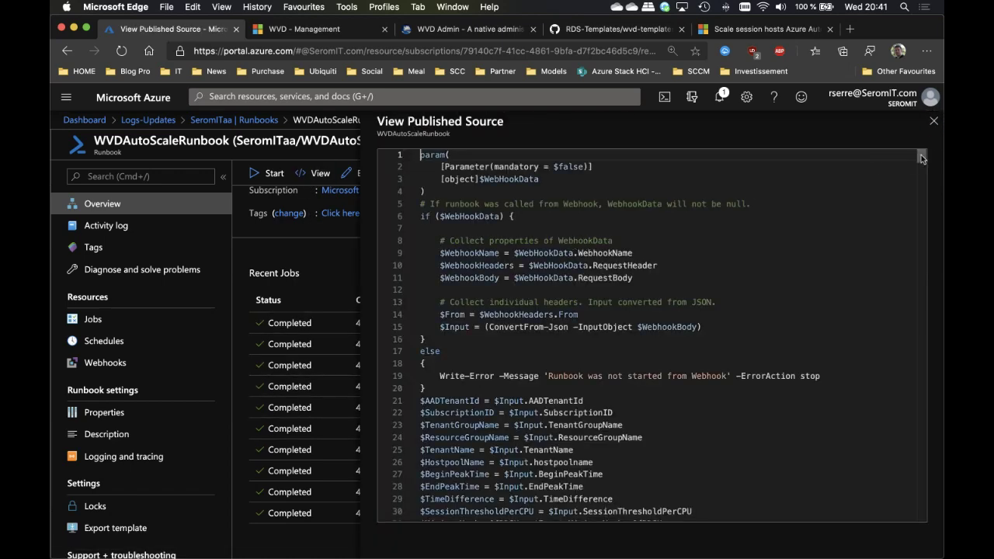
left_click_drag(921, 159, 923, 198)
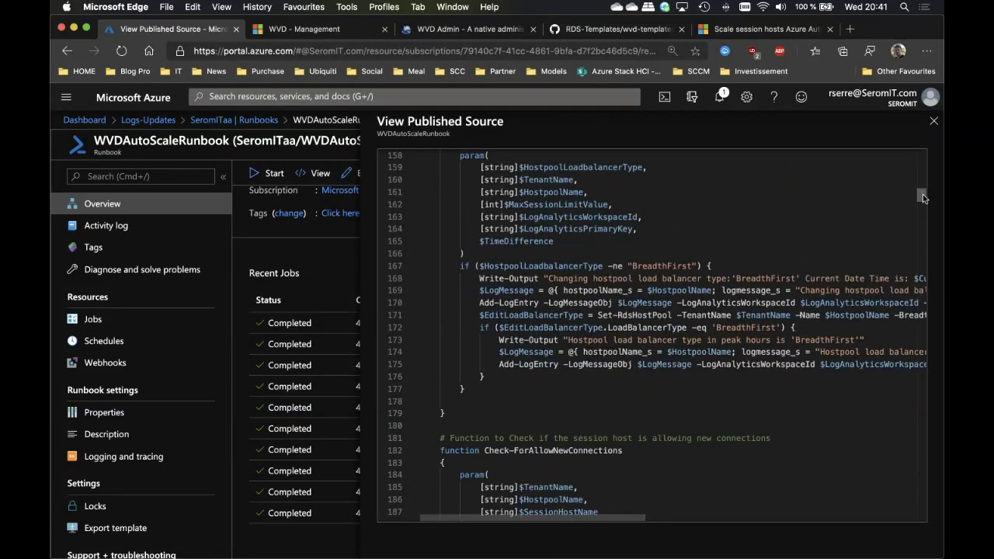
left_click_drag(922, 199, 923, 226)
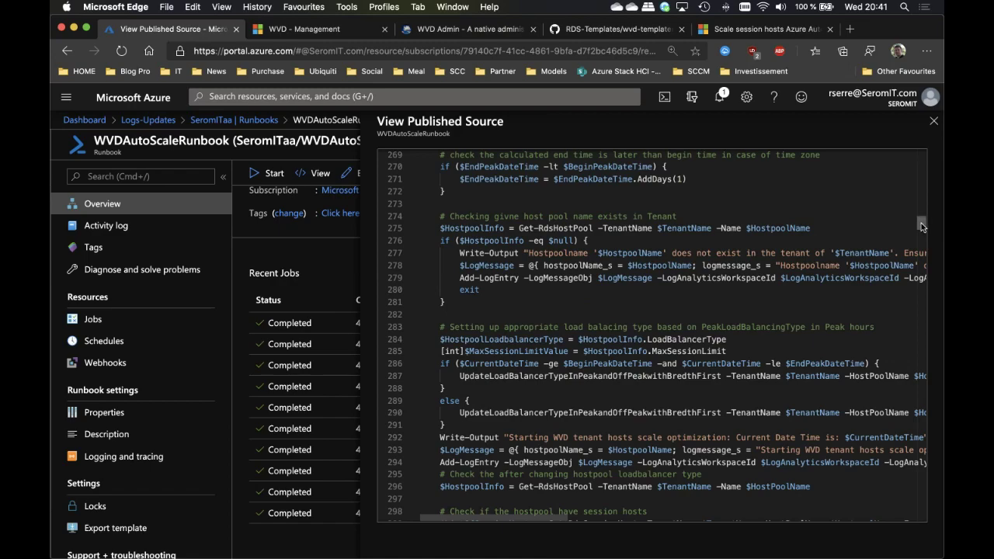
left_click_drag(921, 223, 920, 261)
left_click(933, 121)
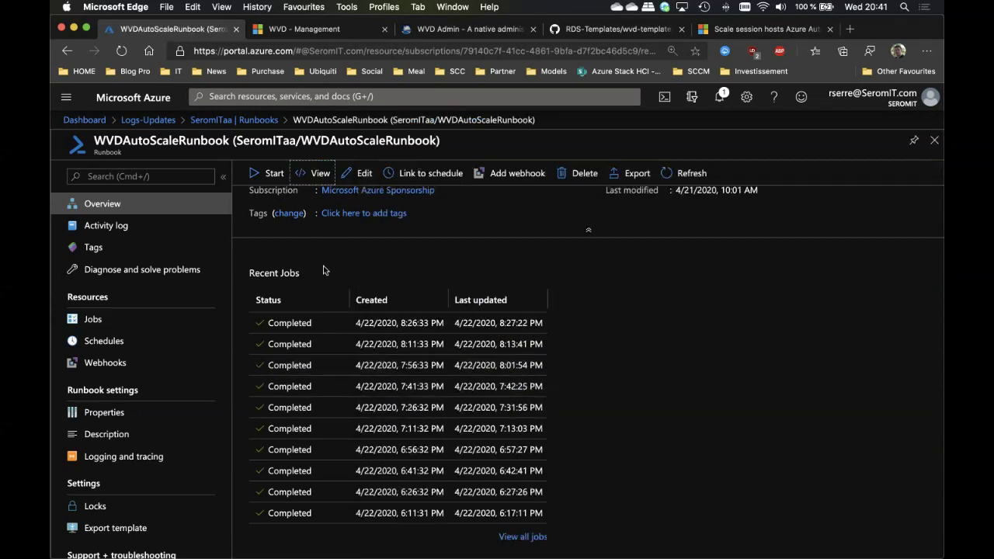
Open the details of WVDAutoScaleWebhook among the runbook's webhooks.
left_click(110, 367)
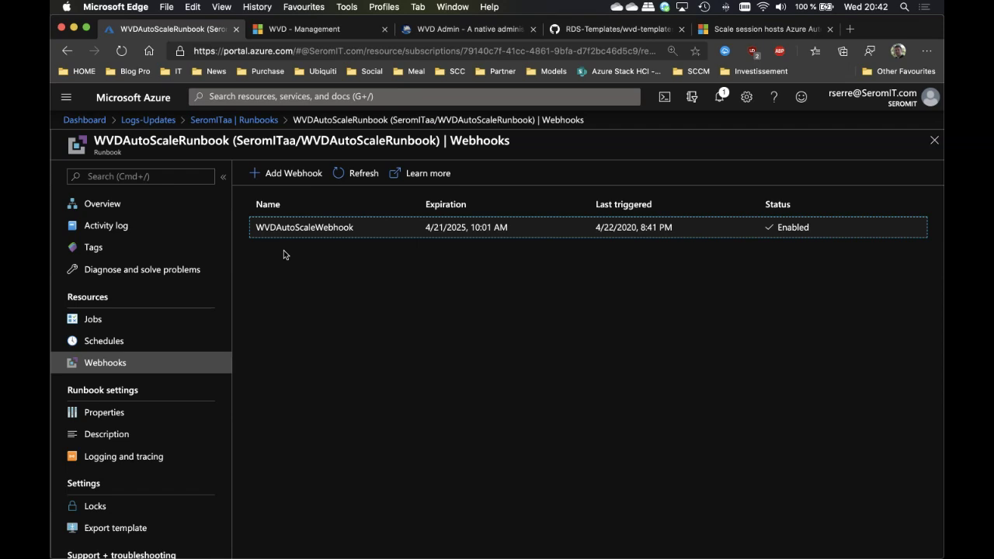
left_click(334, 228)
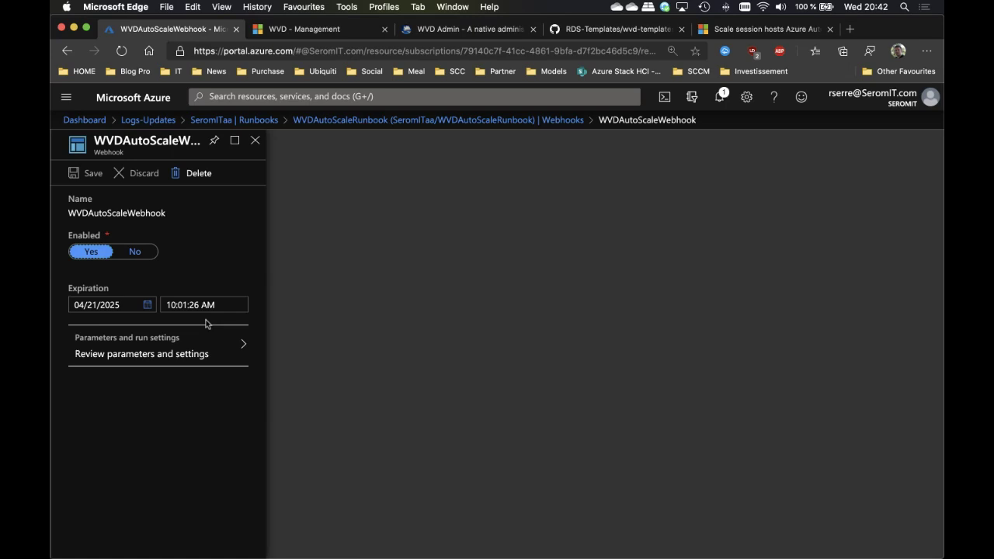
Close the webhook details, return to the SeromITaa Automation account and open its Run as accounts.
left_click(255, 140)
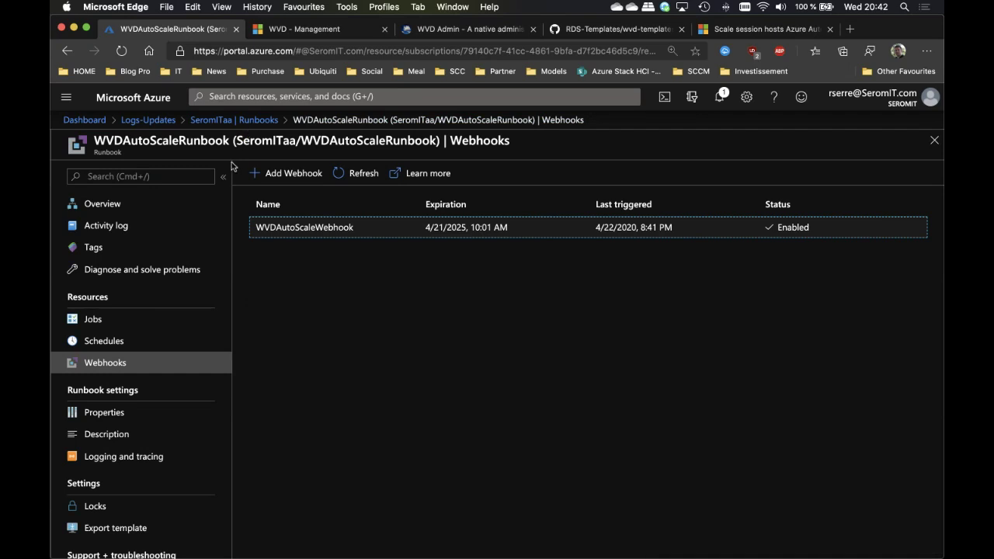
left_click(233, 123)
scroll(186, 299, "down", 5)
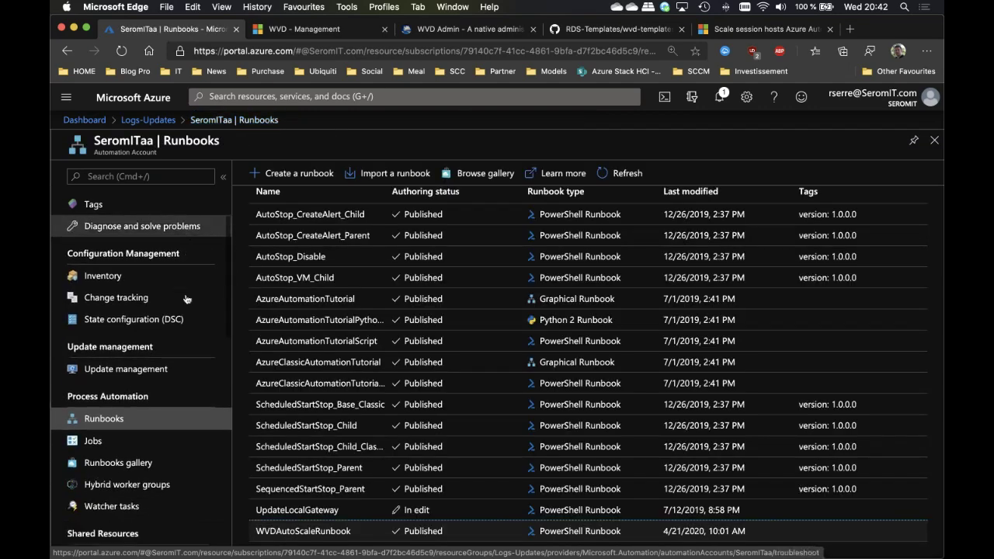
scroll(187, 299, "down", 6)
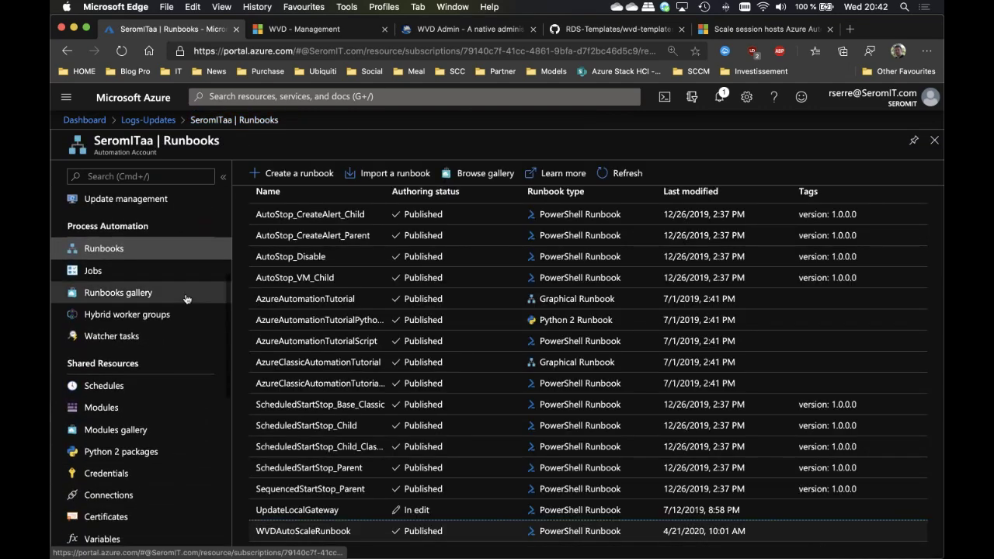
scroll(186, 299, "down", 3)
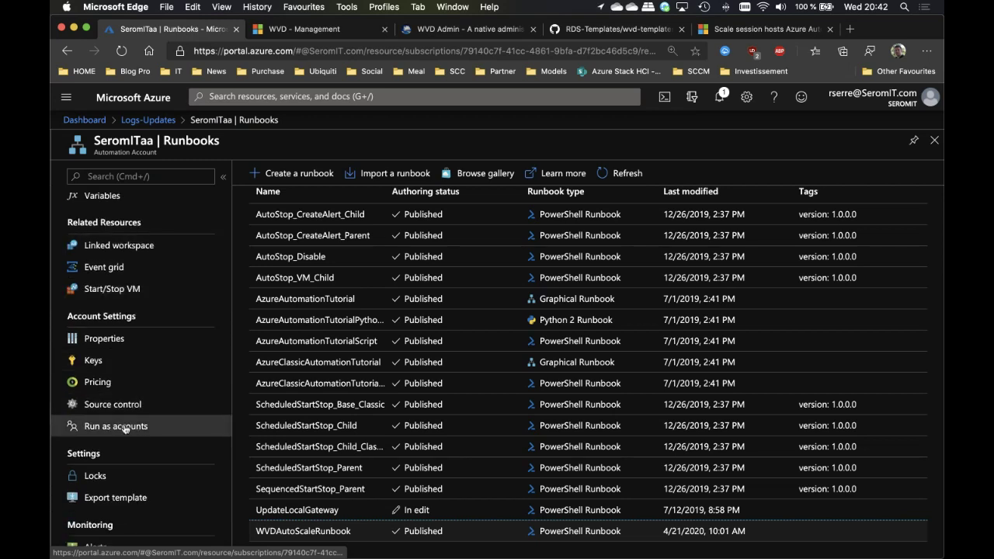
left_click(117, 426)
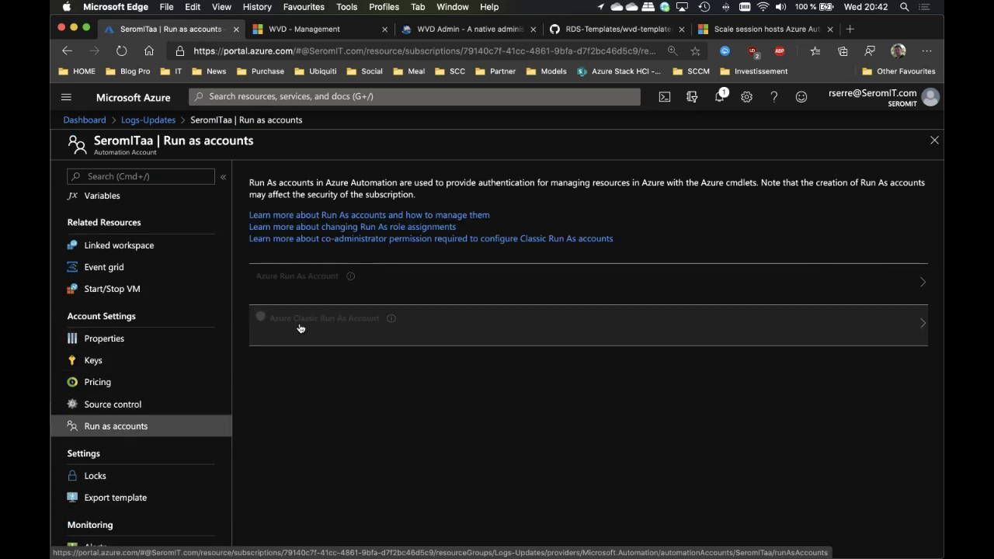
Open the Azure Run As Account properties and review its certificate and connection details.
mouse_move(360, 280)
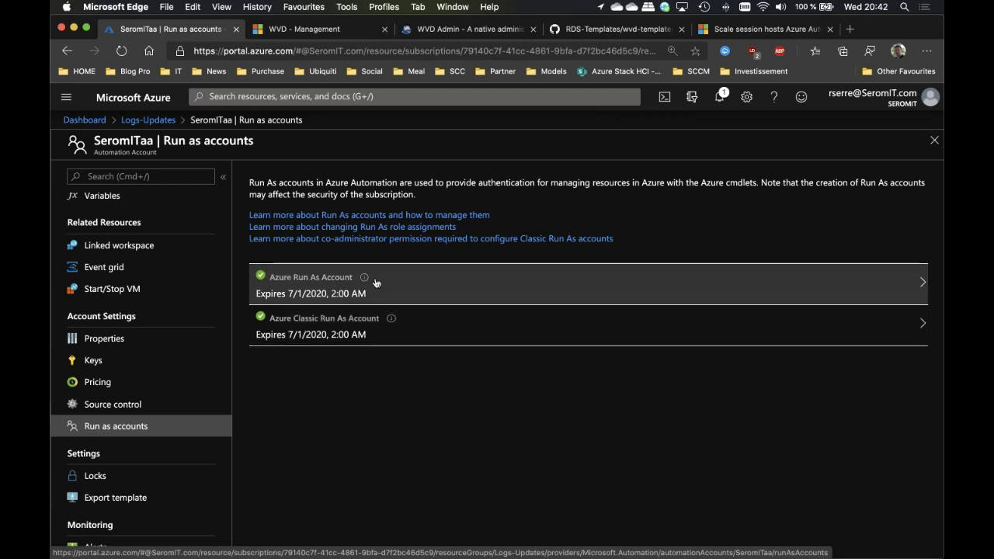
left_click(398, 285)
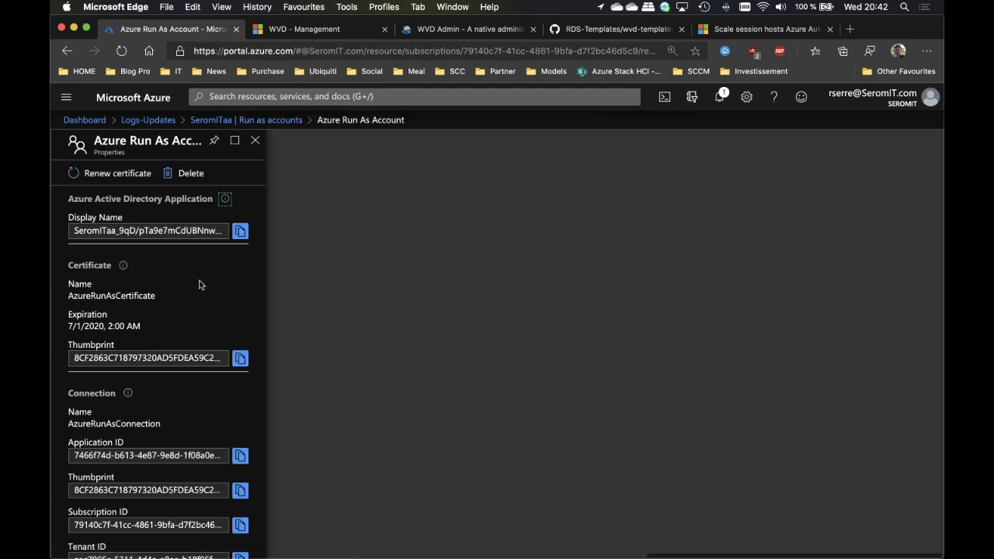
scroll(195, 294, "down", 3)
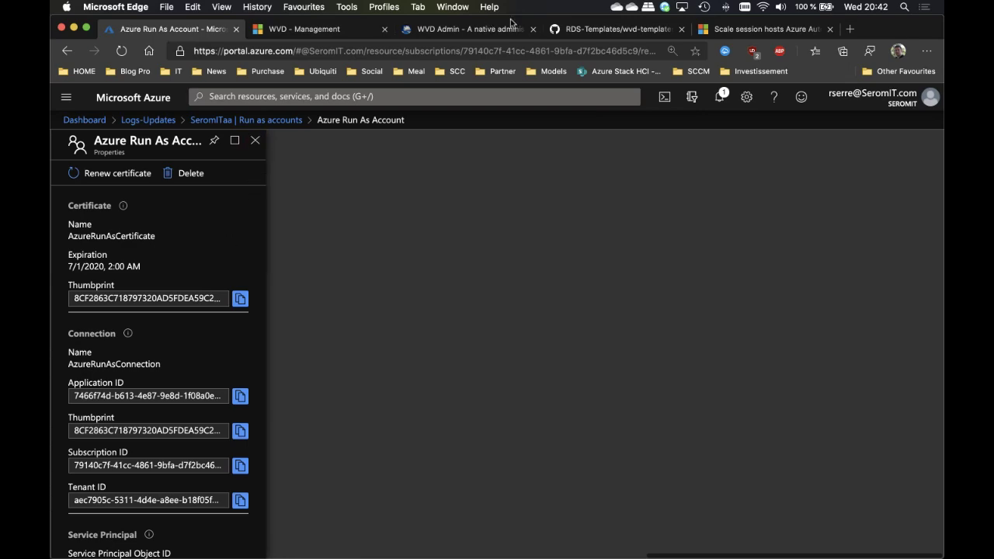
Switch to the scaling documentation and review the Windows Virtual Desktop role assignment section, highlighting its heading and the ApplicationId parameter.
left_click(764, 29)
scroll(585, 319, "down", 15)
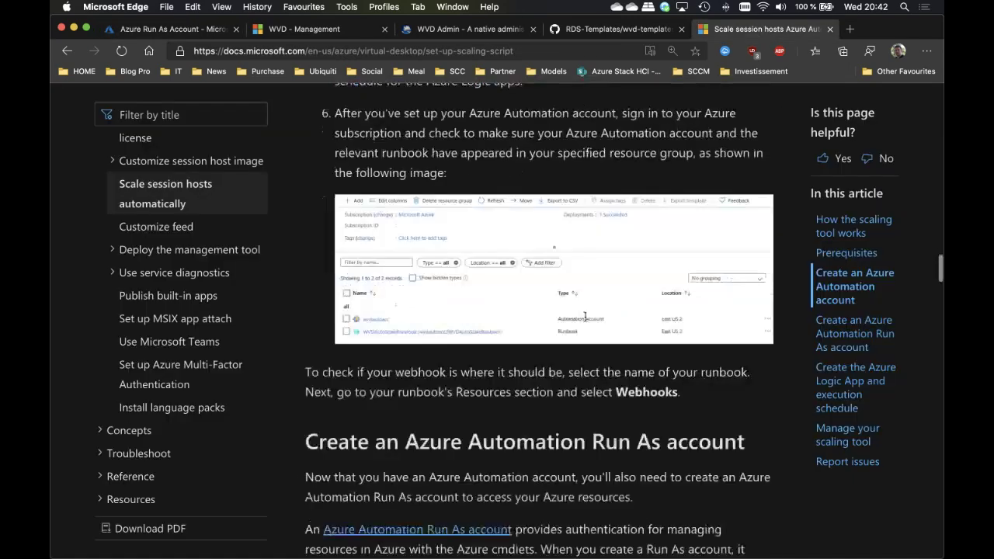
scroll(584, 320, "down", 10)
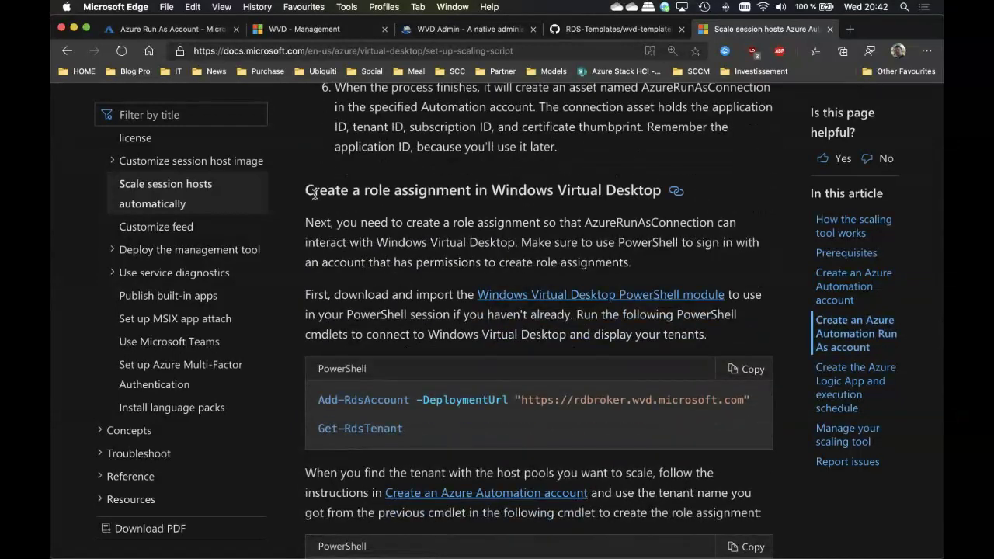
left_click_drag(314, 194, 587, 190)
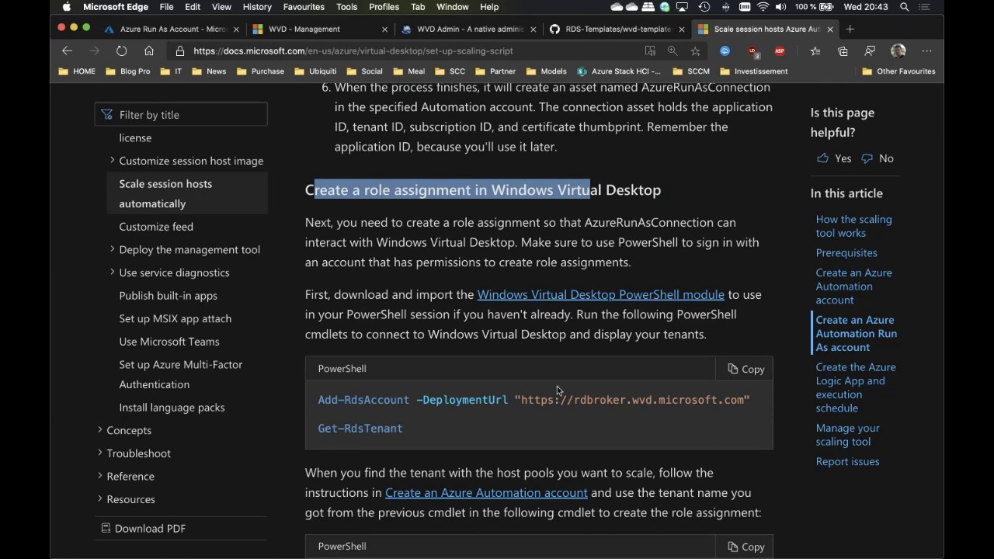
scroll(536, 445, "down", 1)
scroll(535, 444, "down", 4)
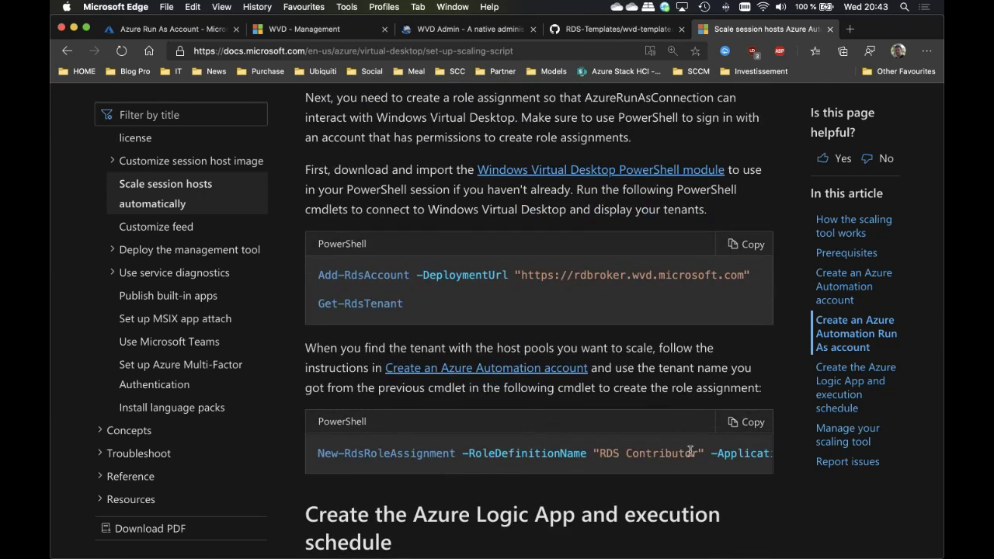
mouse_move(718, 454)
left_mouse_down()
mouse_move(765, 454)
mouse_move(731, 453)
left_mouse_up()
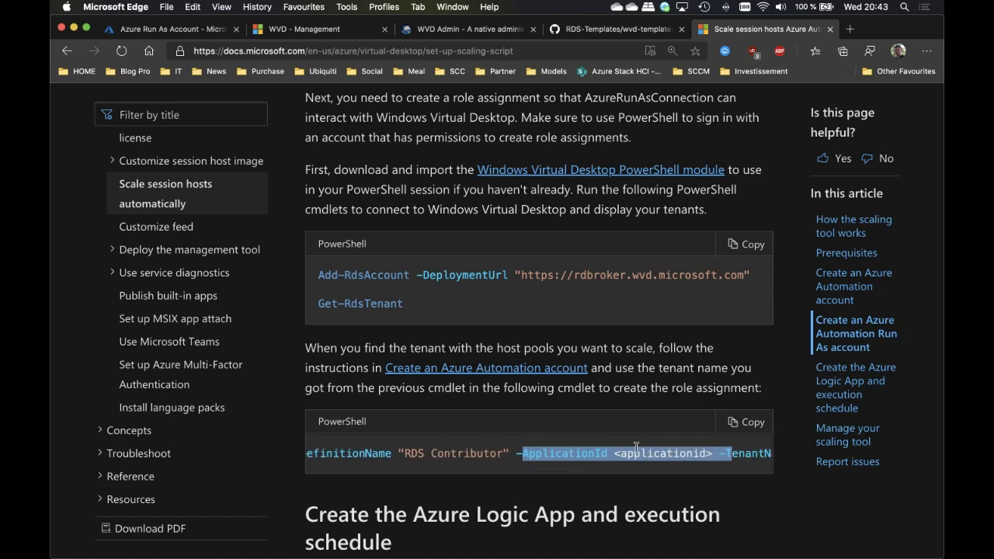
scroll(575, 210, "up", 1)
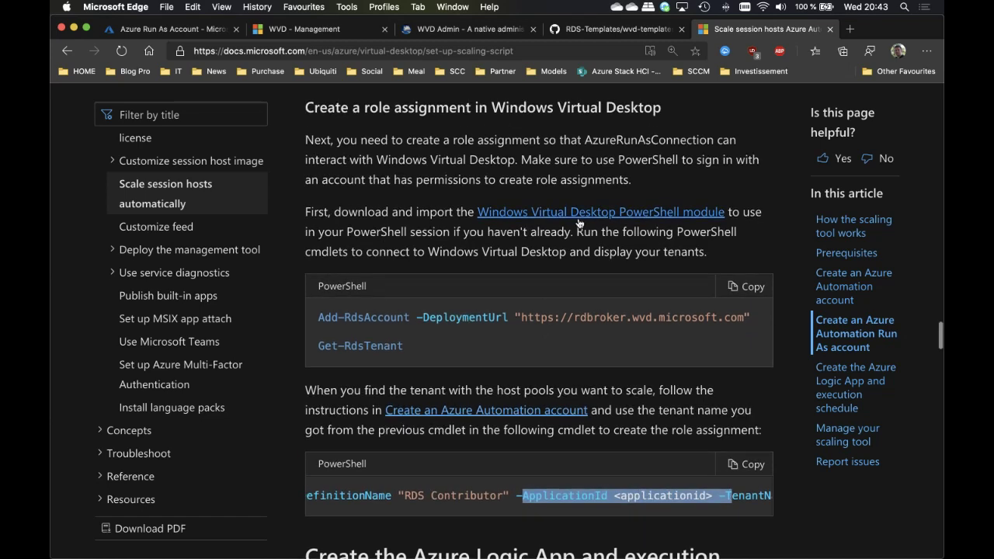
scroll(577, 222, "down", 1)
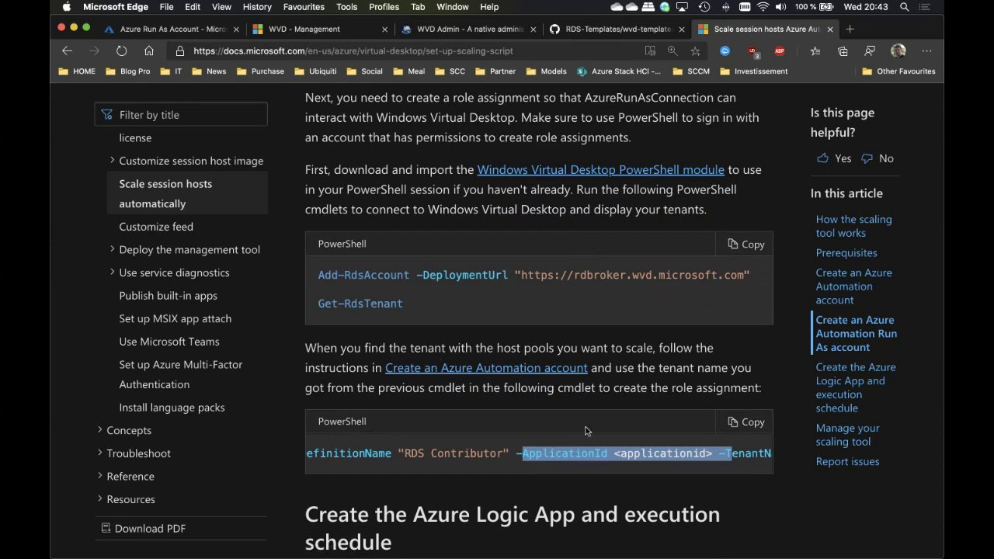
Read through the documentation's section on creating the Azure Logic App and execution schedule, down to its PowerShell script.
scroll(512, 382, "down", 5)
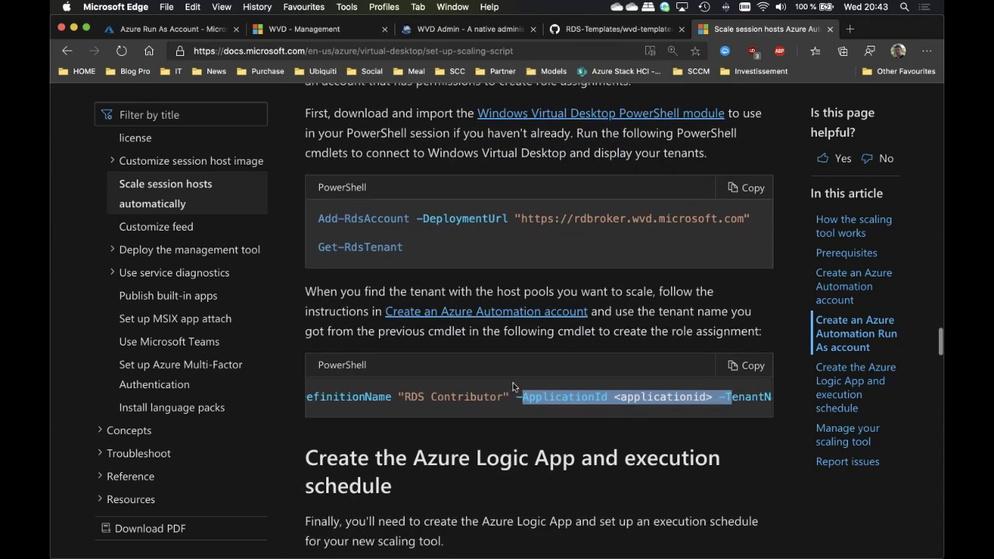
scroll(512, 382, "down", 10)
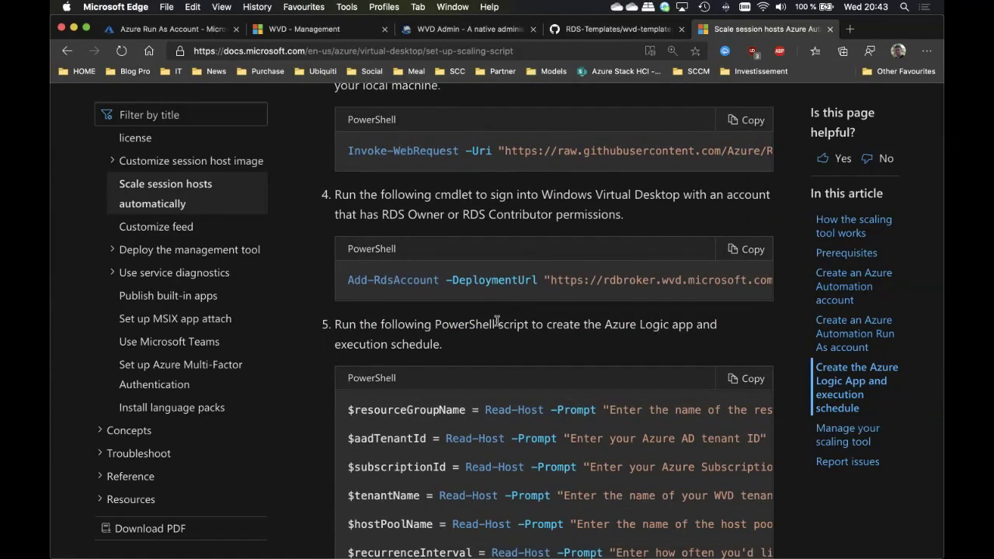
scroll(494, 316, "down", 3)
scroll(497, 321, "down", 2)
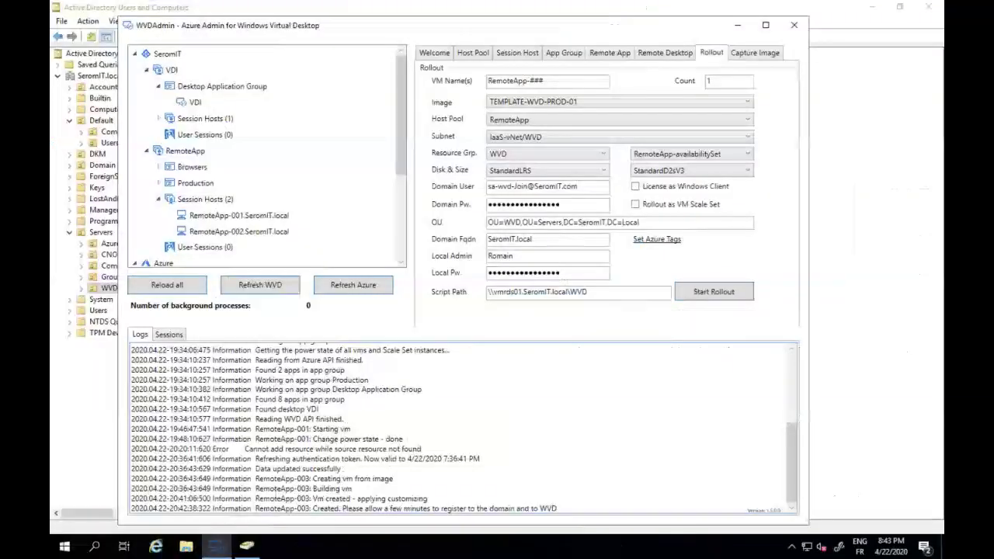
Switch to the remote Windows server and open PowerShell ISE, reopening the scripts from the previous session.
left_click(64, 546)
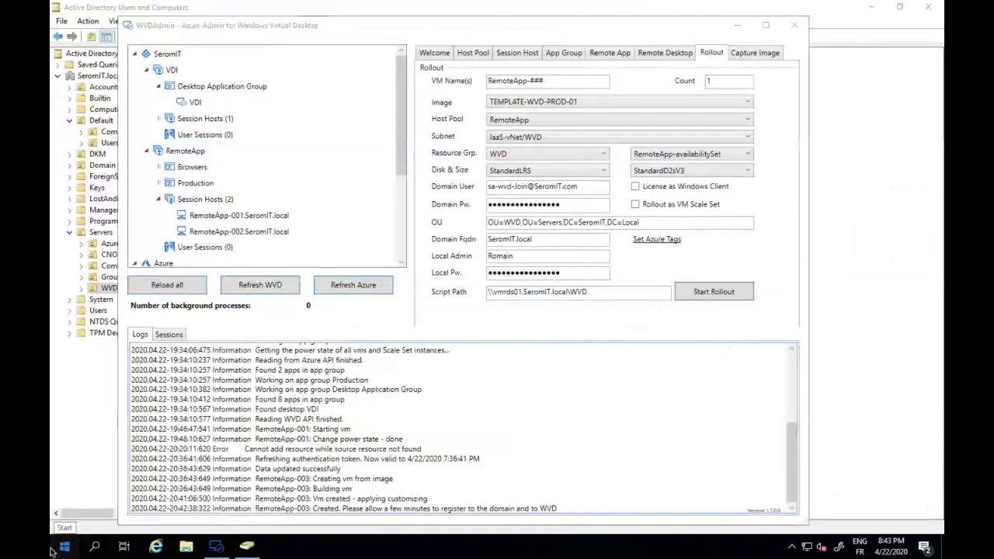
left_click(405, 203)
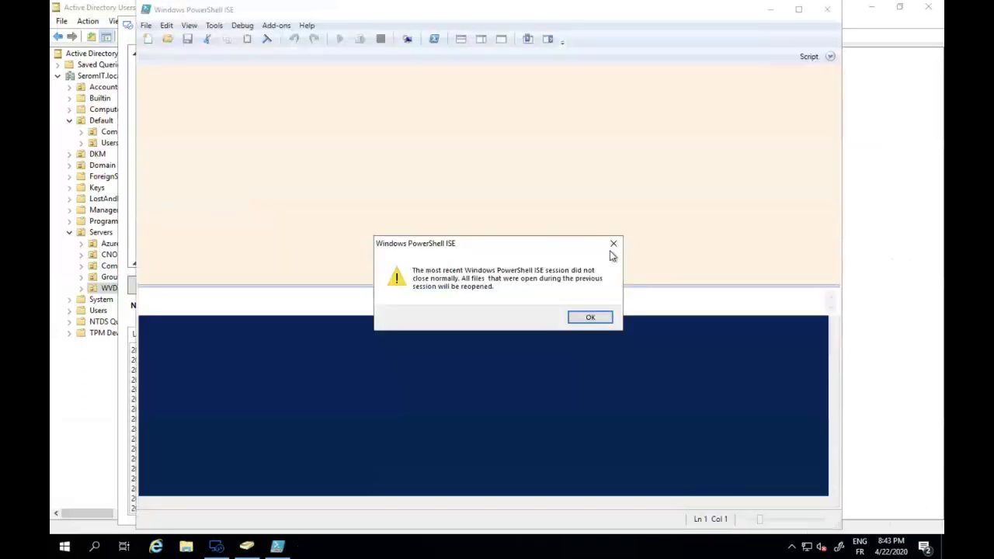
left_click(593, 320)
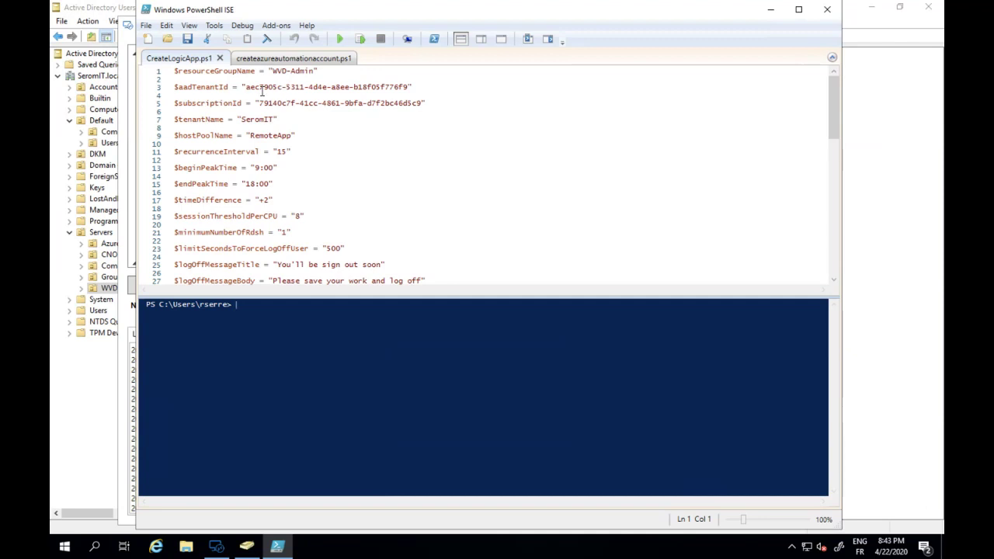
Highlight the Azure AD tenant ID, subscription ID and tenant name values in CreateLogicApp.ps1 in turn.
left_click_drag(243, 86, 174, 86)
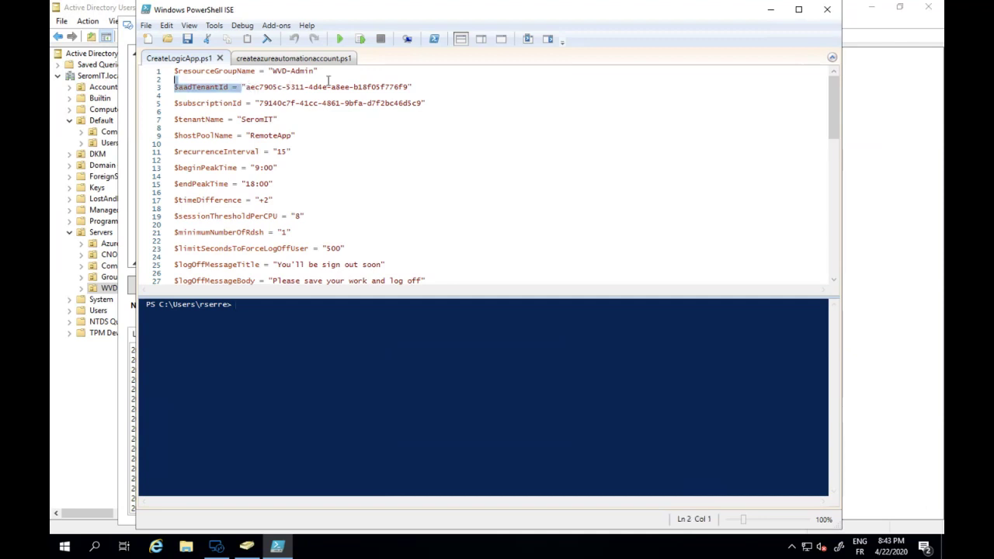
left_click(411, 89, "shift")
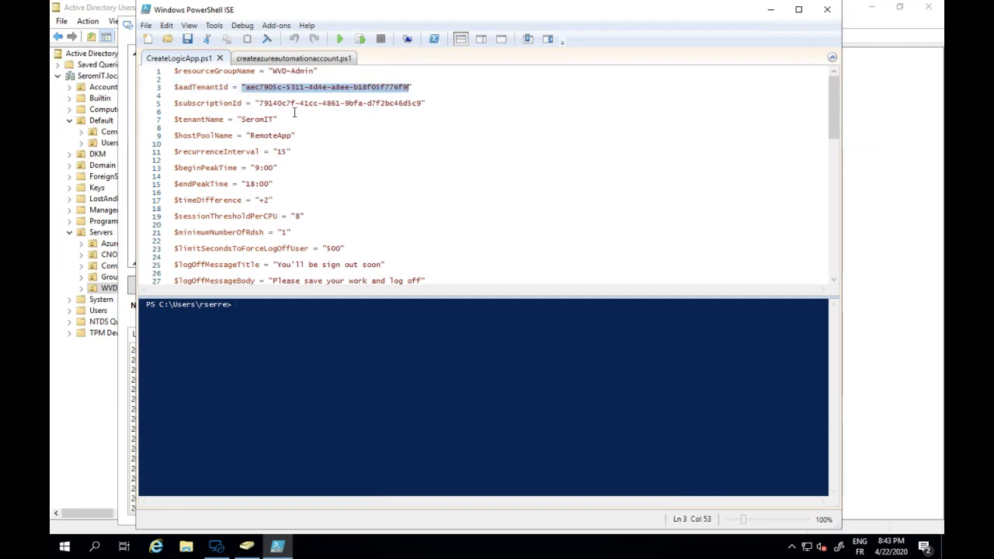
left_click(259, 103)
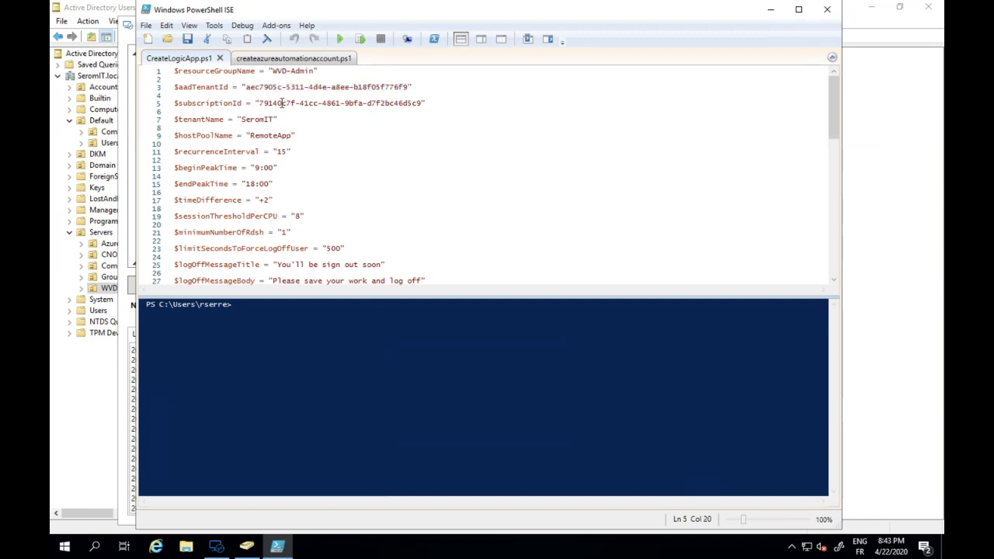
left_click_drag(259, 102, 174, 102)
left_click(427, 102, "shift")
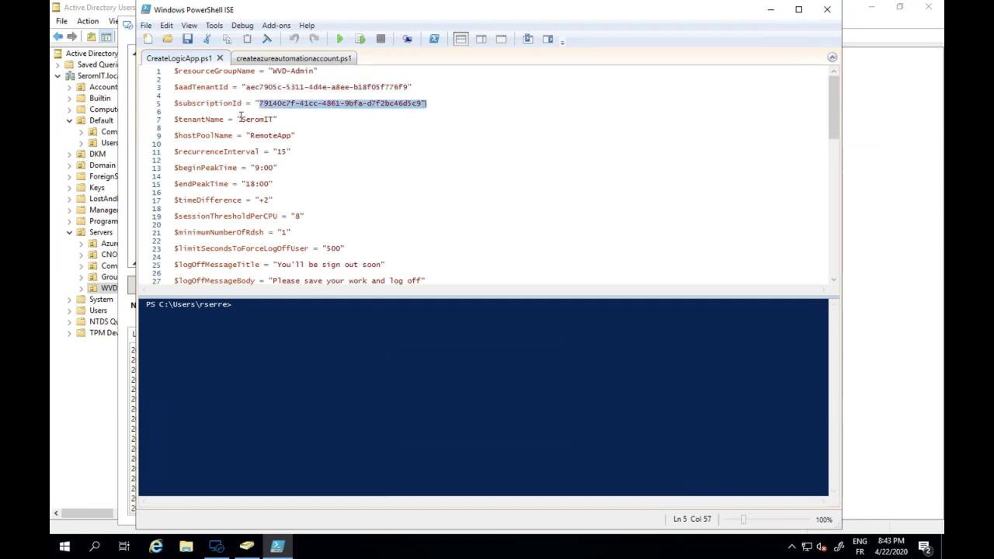
left_click_drag(241, 118, 279, 119)
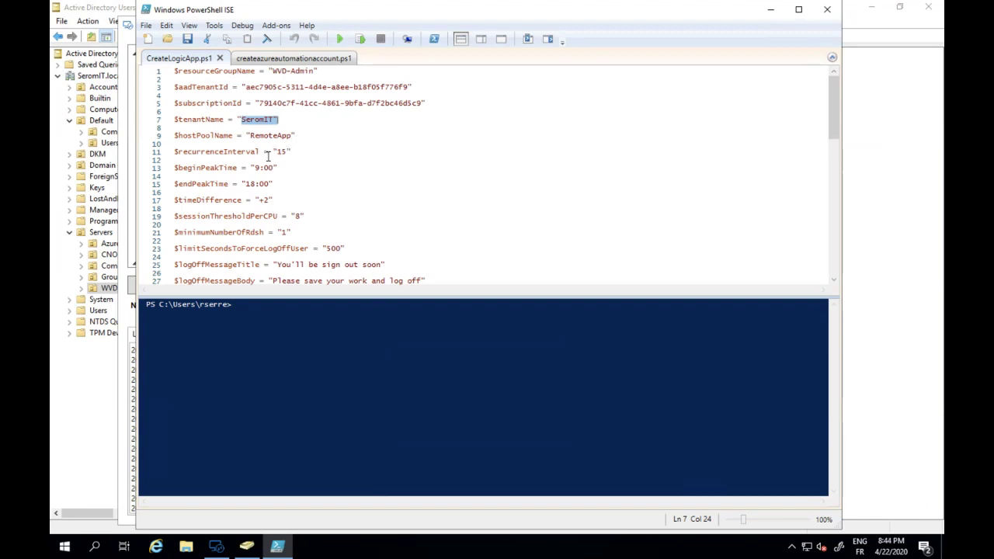
Highlight the values of $beginPeakTime and $sessionThresholdPerCPU in the script.
left_click_drag(253, 167, 289, 168)
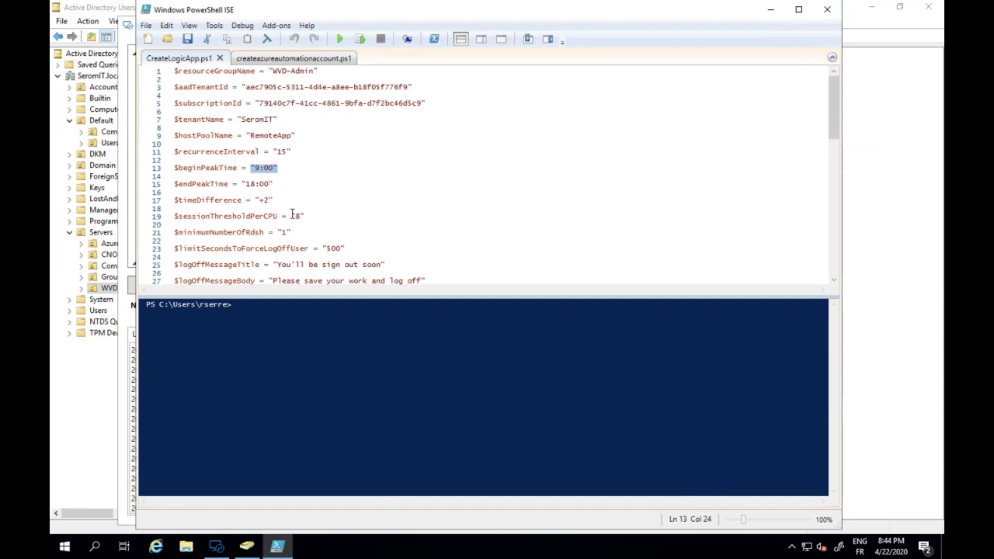
left_click_drag(292, 215, 313, 214)
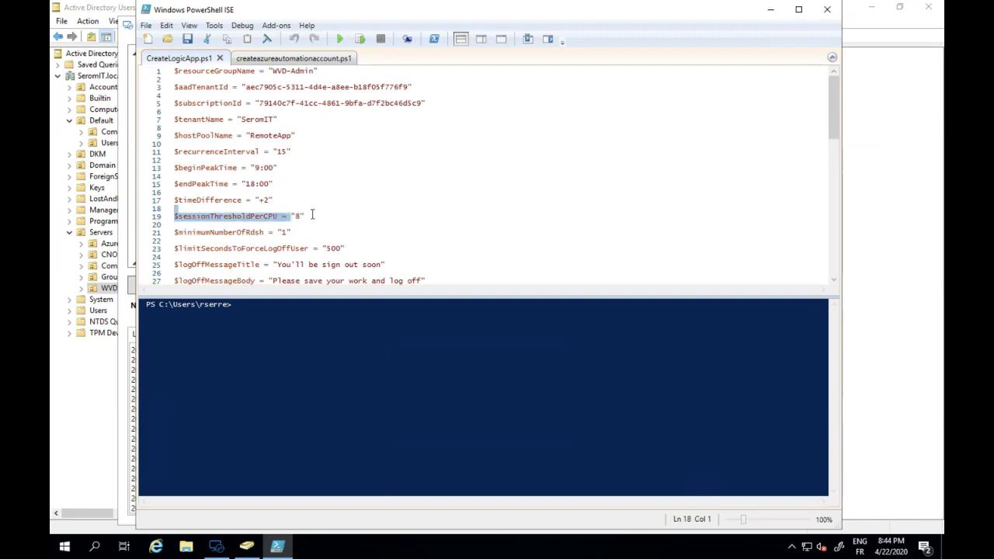
left_click(312, 215)
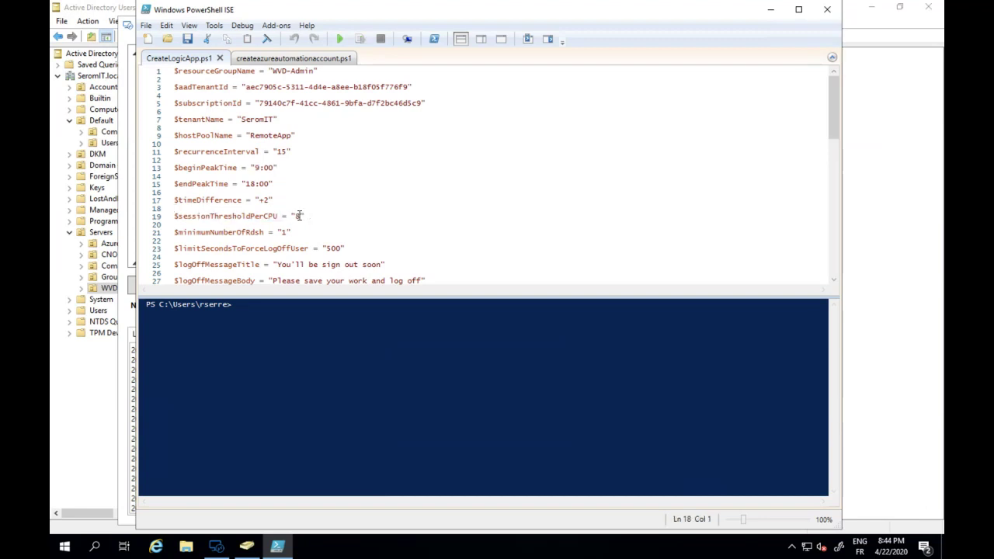
left_click(292, 215)
left_click_drag(294, 216, 304, 216)
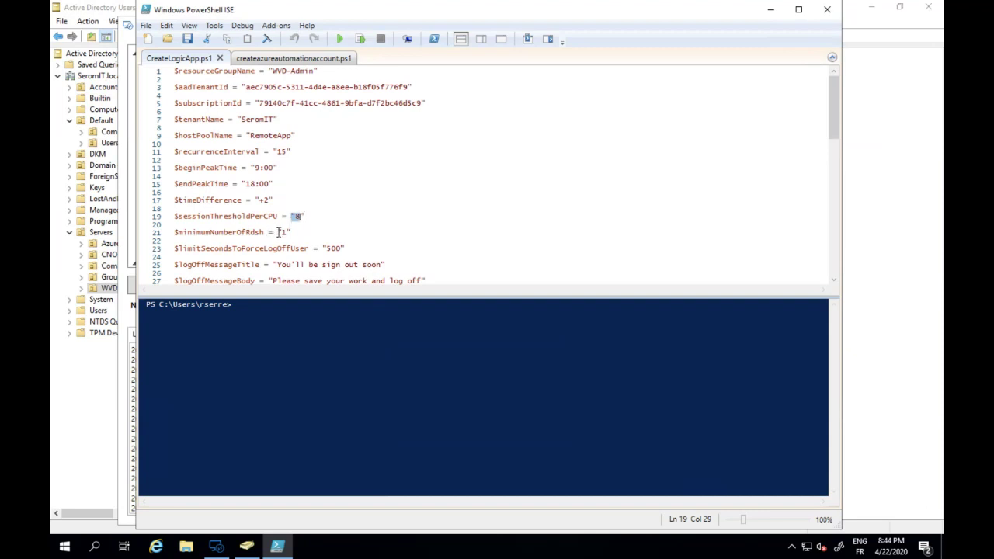
Highlight the values of $minimumNumberOfRdsh and $limitSecondsToForceLogOffUser in the script.
left_click_drag(277, 232, 293, 233)
left_click_drag(322, 248, 344, 250)
left_click_drag(833, 104, 834, 133)
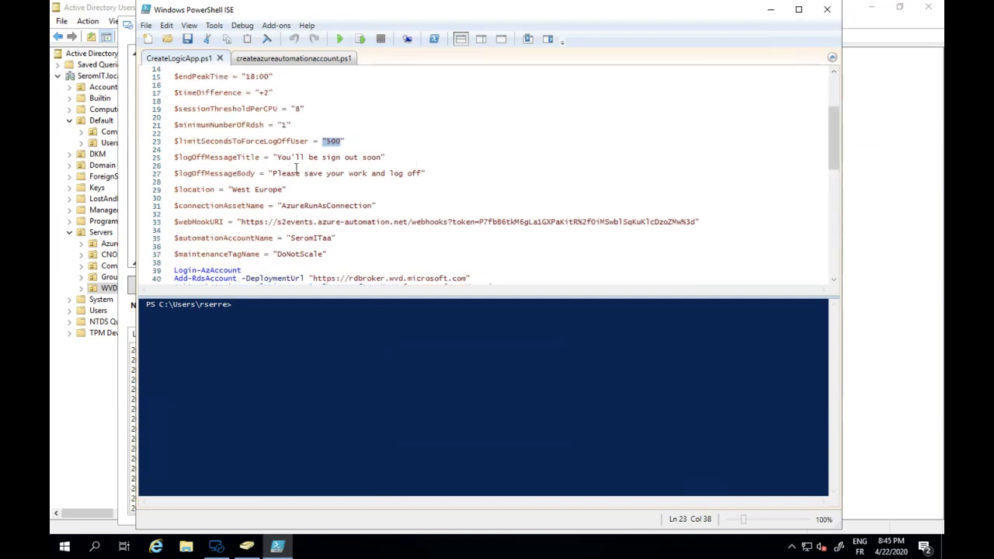
left_click(331, 145)
left_click_drag(326, 142, 340, 142)
Highlight the values of $location and $connectionAssetName in the script.
left_click(229, 189)
left_click_drag(229, 189, 289, 189)
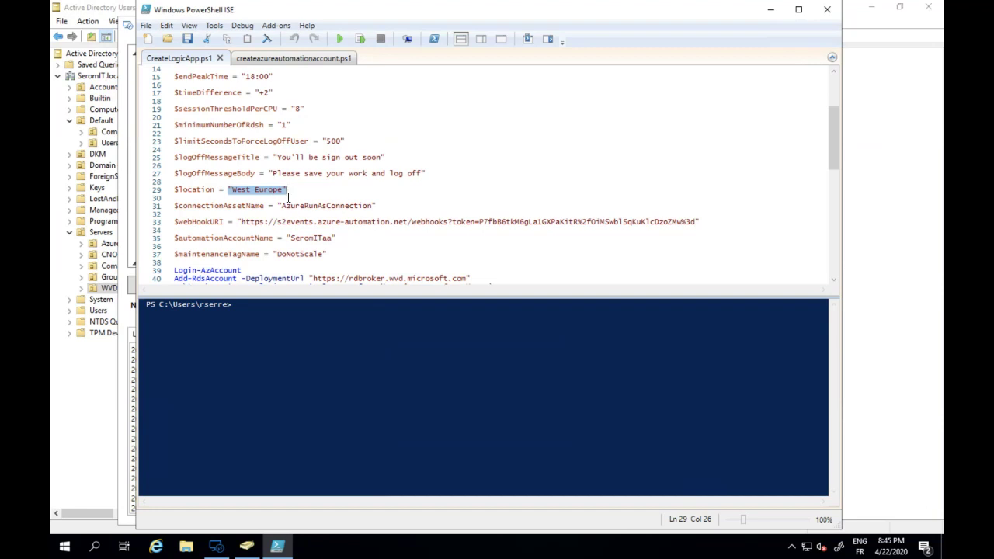
left_click(278, 206)
left_click_drag(278, 205, 362, 210)
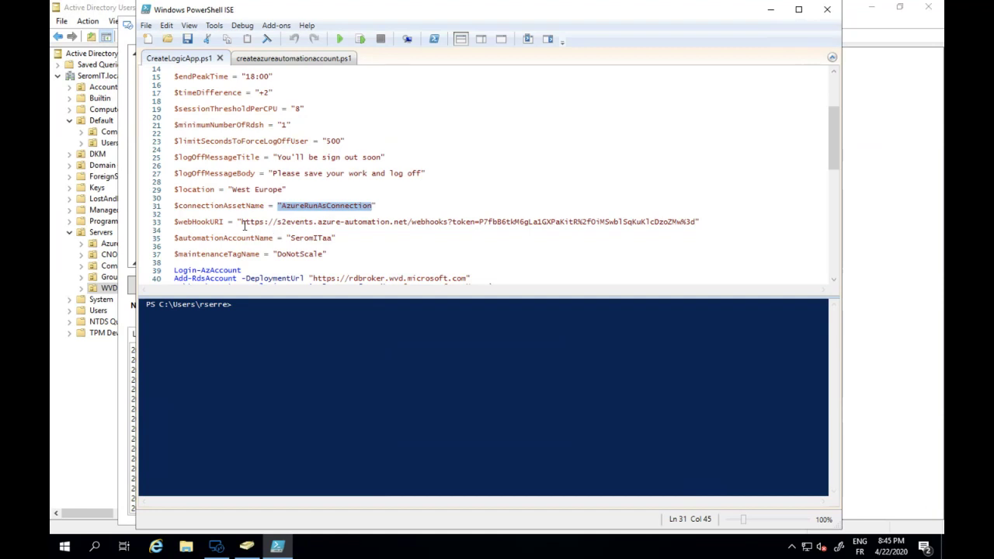
Highlight the webhook URI and the Automation account name values in the script.
left_click_drag(241, 222, 699, 222)
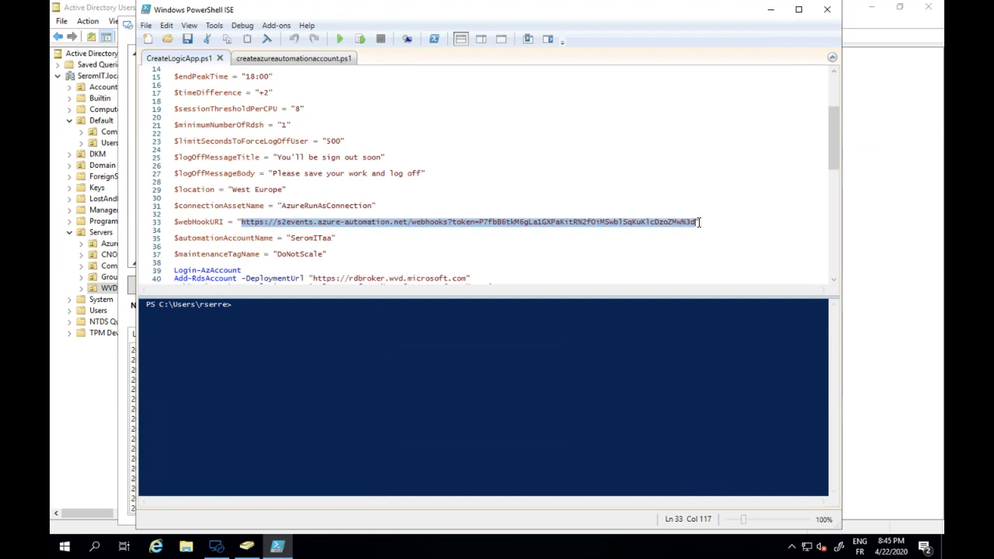
left_click(341, 231)
left_click_drag(287, 238, 339, 239)
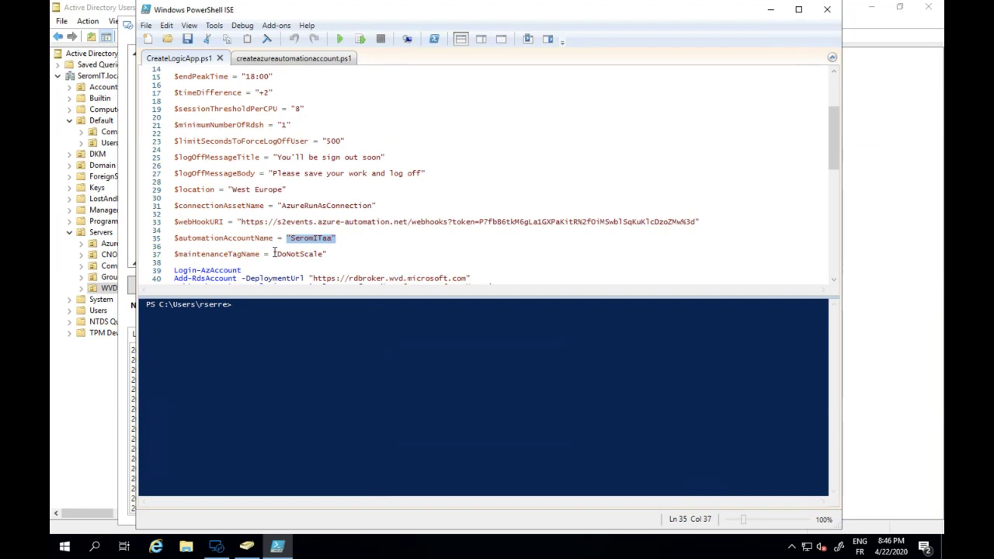
Highlight the $maintenanceTagName line with the value DoNotScale in the CreateLogicApp.ps1 script.
left_click_drag(276, 247, 319, 254)
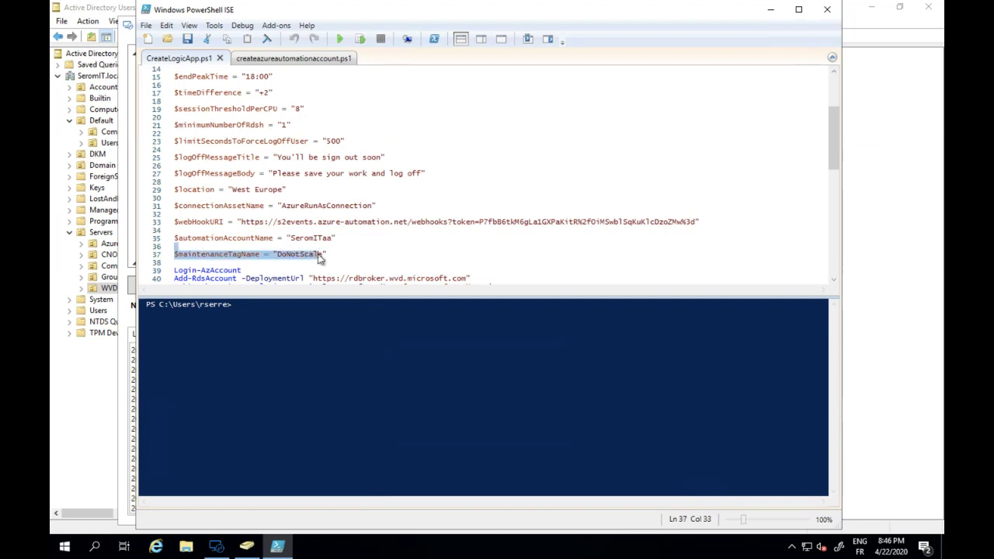
left_click(326, 254)
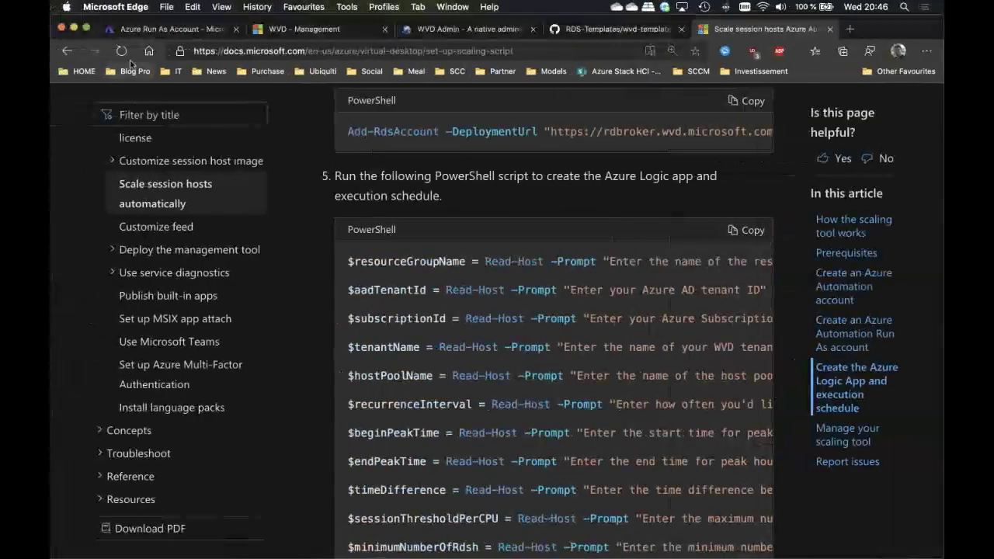
Switch to the Azure portal in Microsoft Edge and open the WVD resource group from the dashboard.
left_click(159, 29)
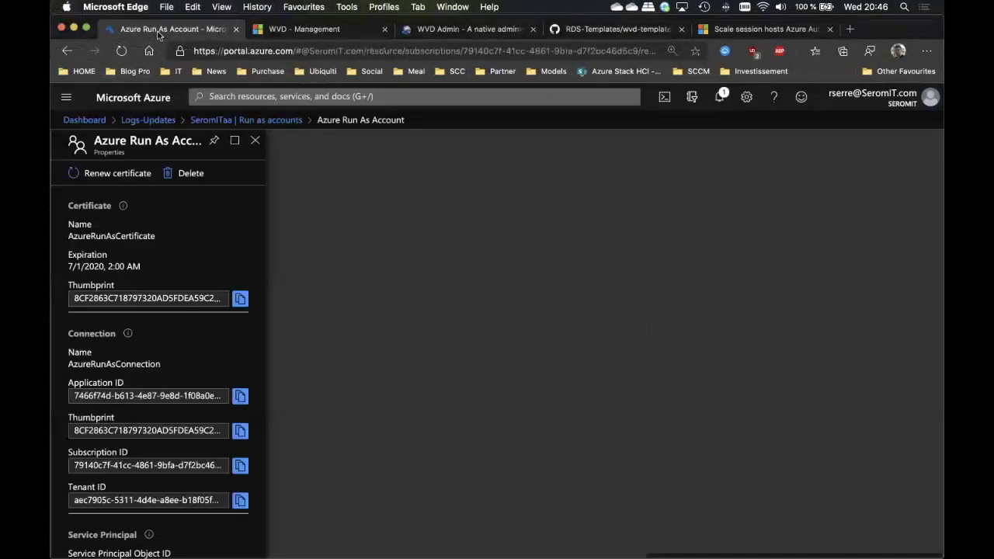
left_click(85, 120)
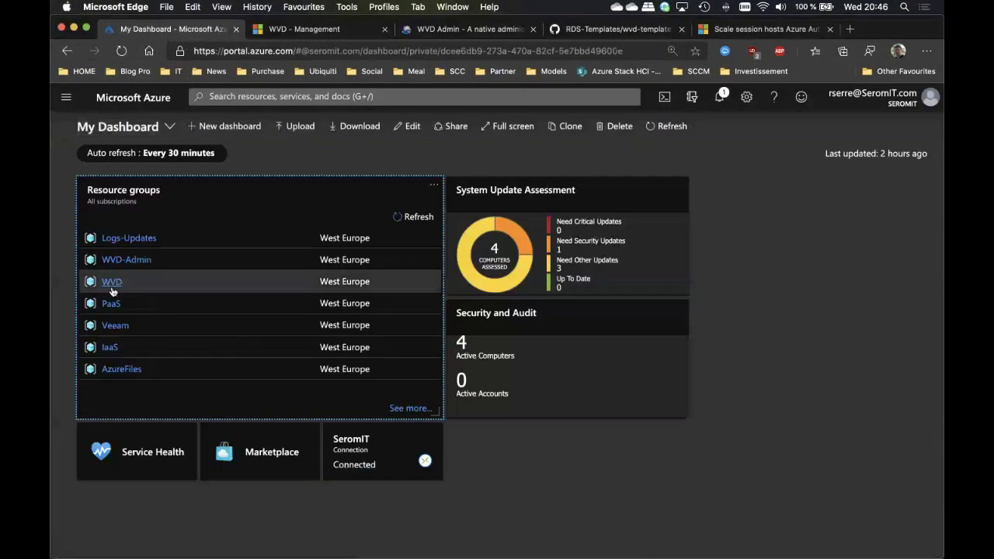
left_click(105, 191)
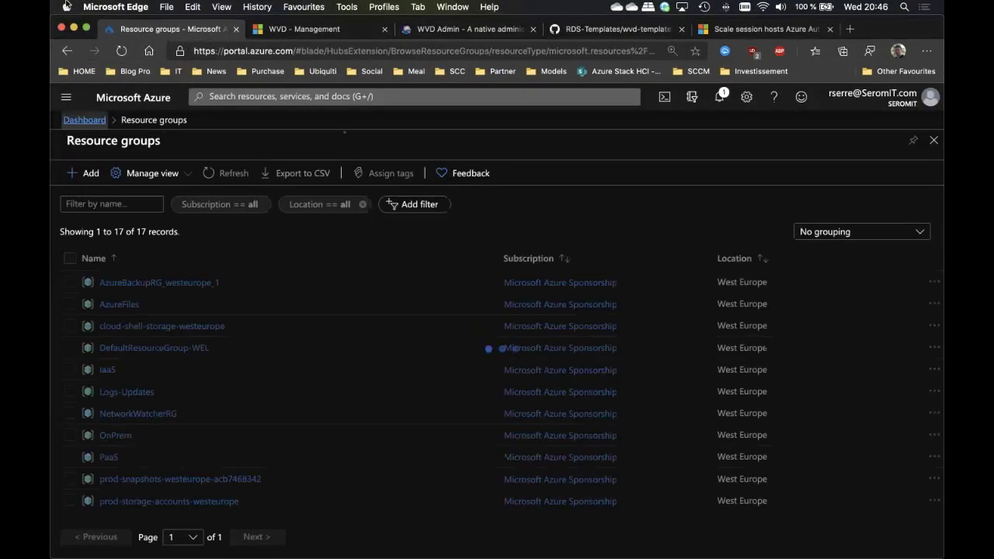
left_click(83, 121)
left_click(112, 281)
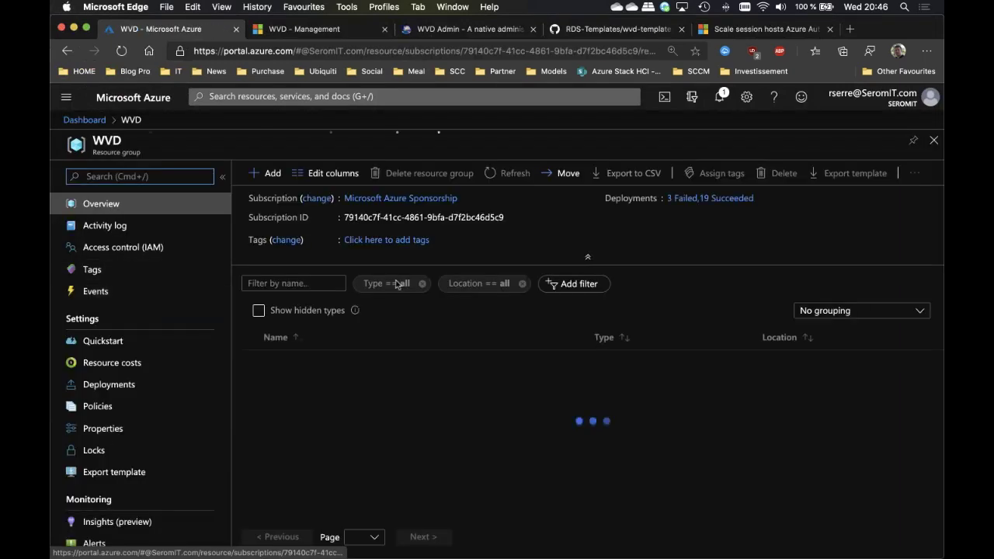
Open the RemoteApp-001 virtual machine and look at its tag editor, closing it without changes.
scroll(326, 411, "down", 3)
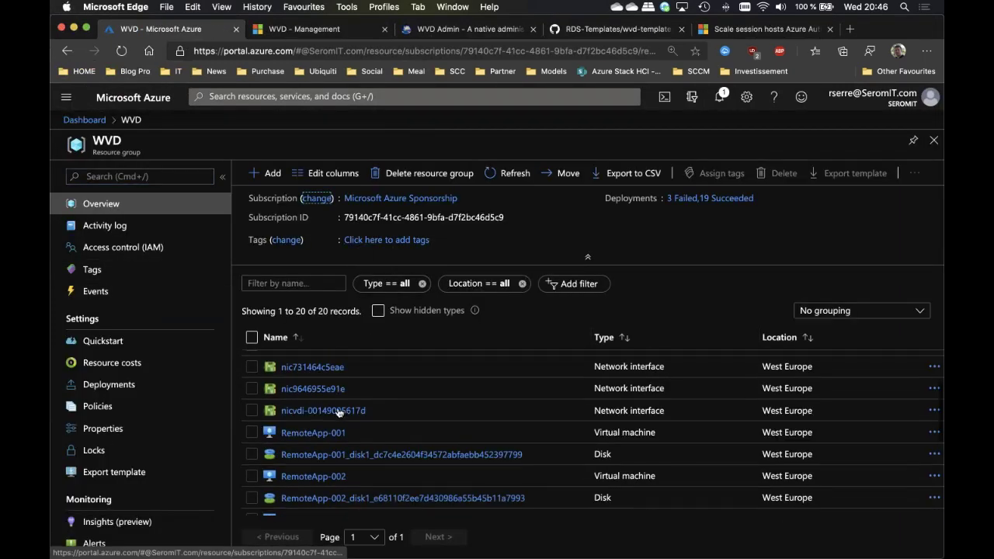
left_click(336, 417)
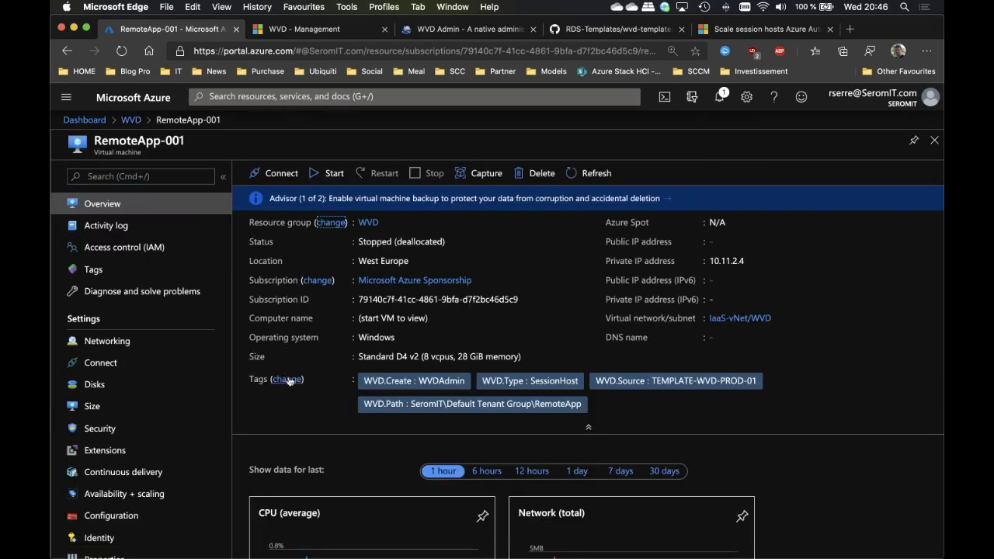
left_click(289, 379)
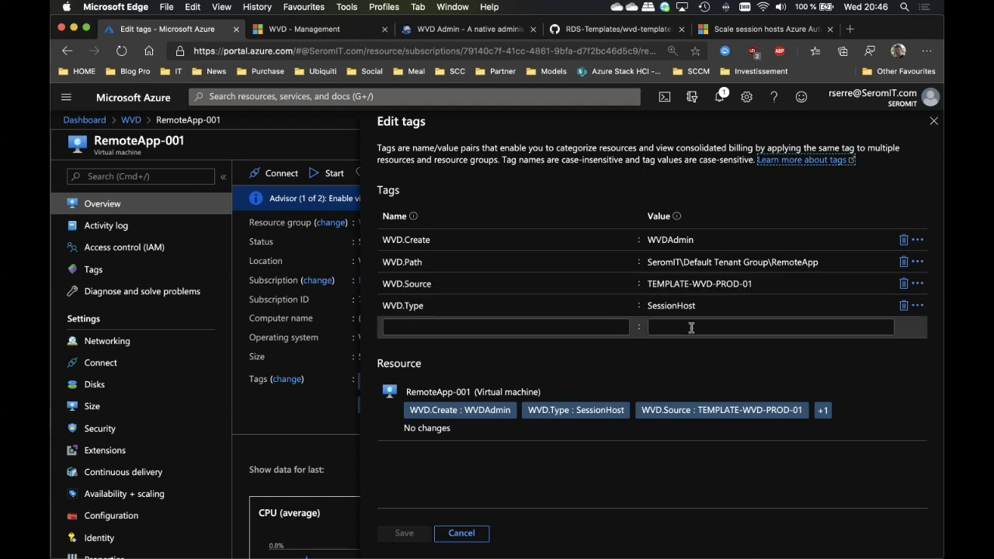
left_click(934, 121)
Switch back to PowerShell ISE and review the login commands and the createazurelogicapp.ps1 call with its parameters.
key("ctrl+Right")
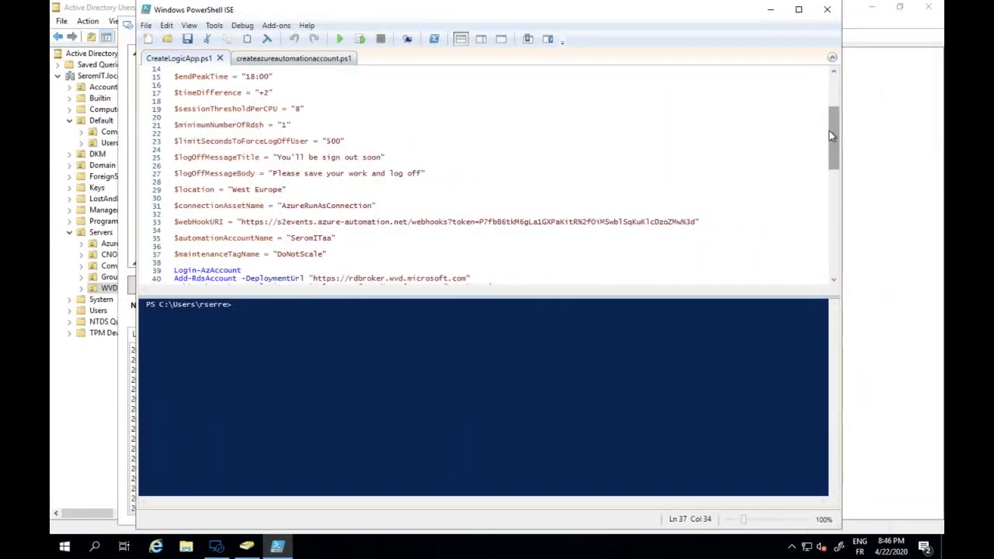
left_click_drag(832, 122, 828, 174)
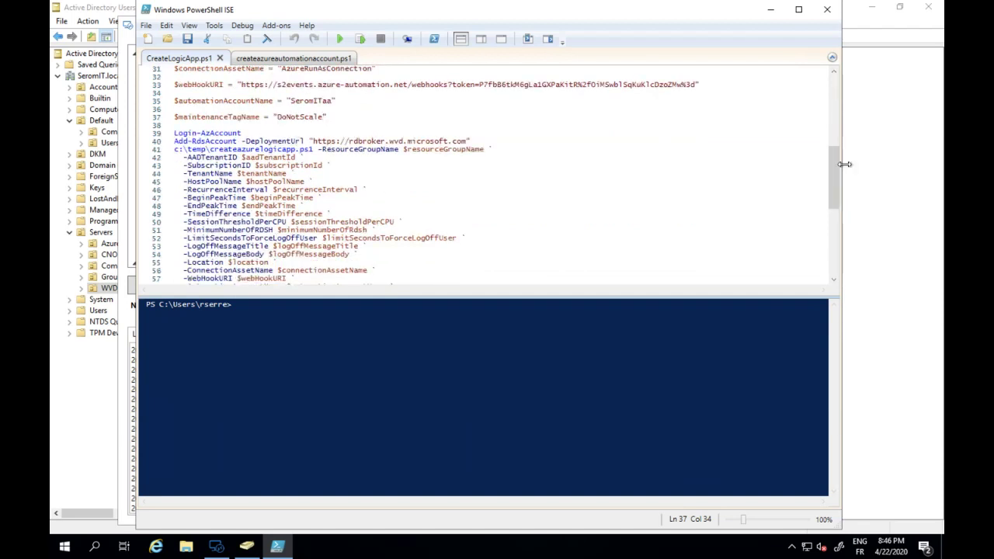
scroll(838, 169, "down", 7)
scroll(814, 126, "up", 14)
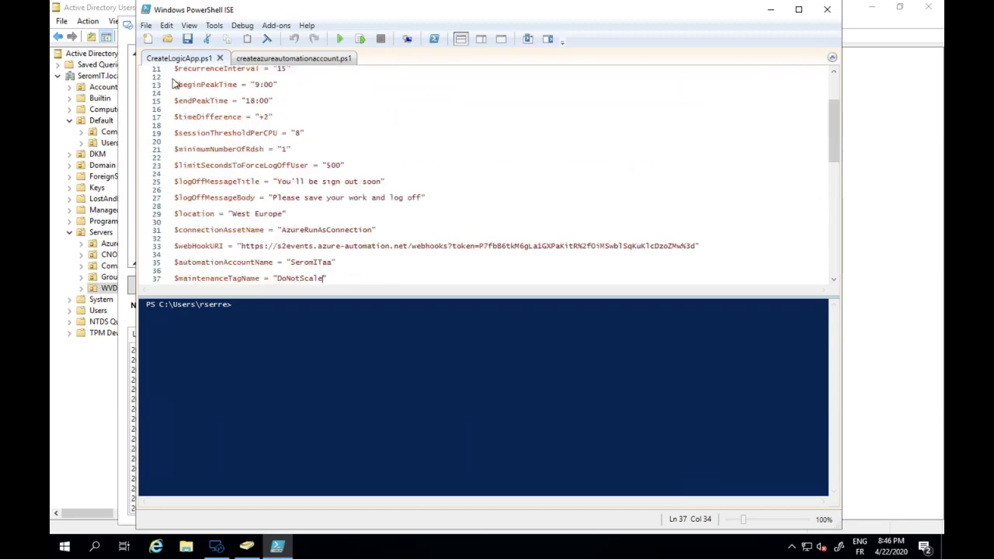
Return to the Azure portal and open the RemoteApp_Autoscale_Scheduler logic app in the WVD-Admin resource group.
key("ctrl+Left")
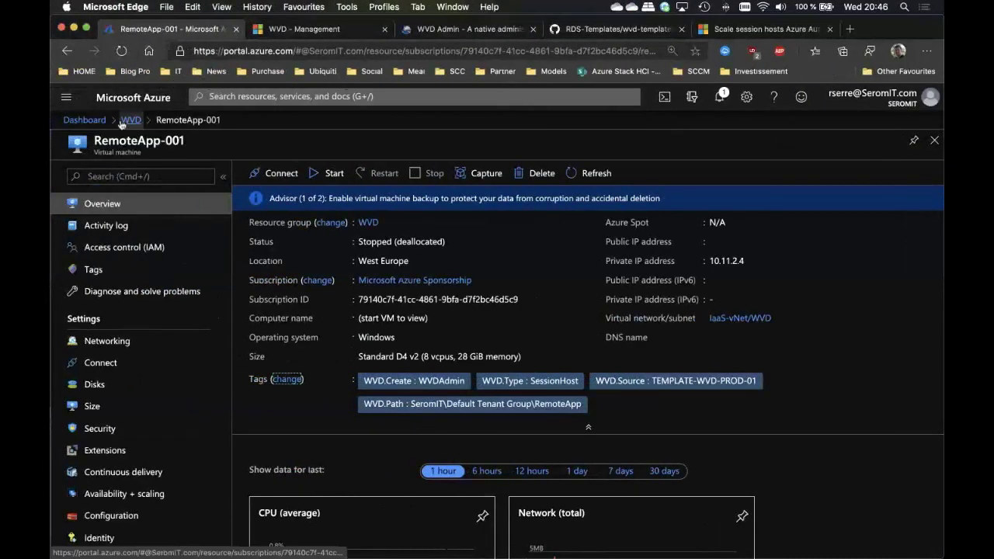
left_click(129, 121)
left_click(84, 119)
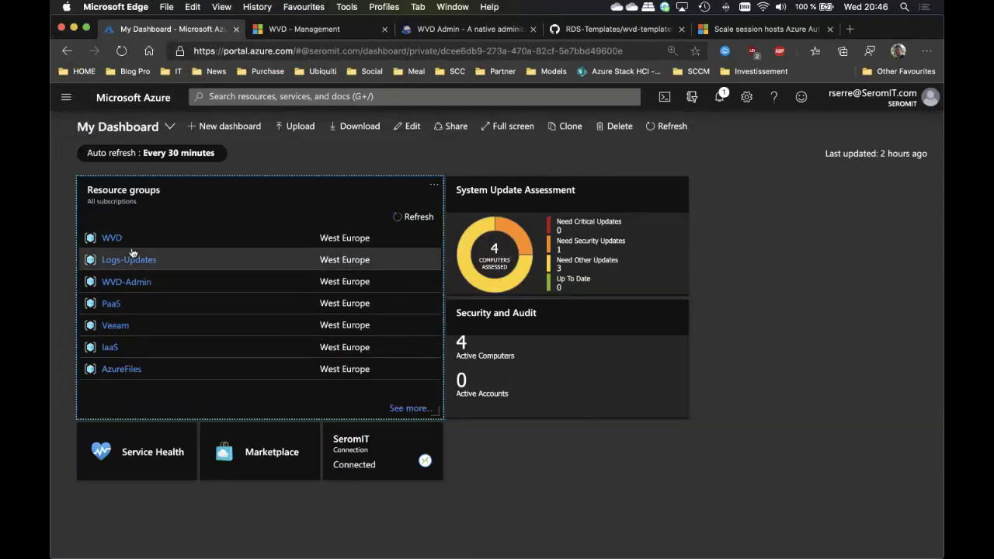
left_click(130, 282)
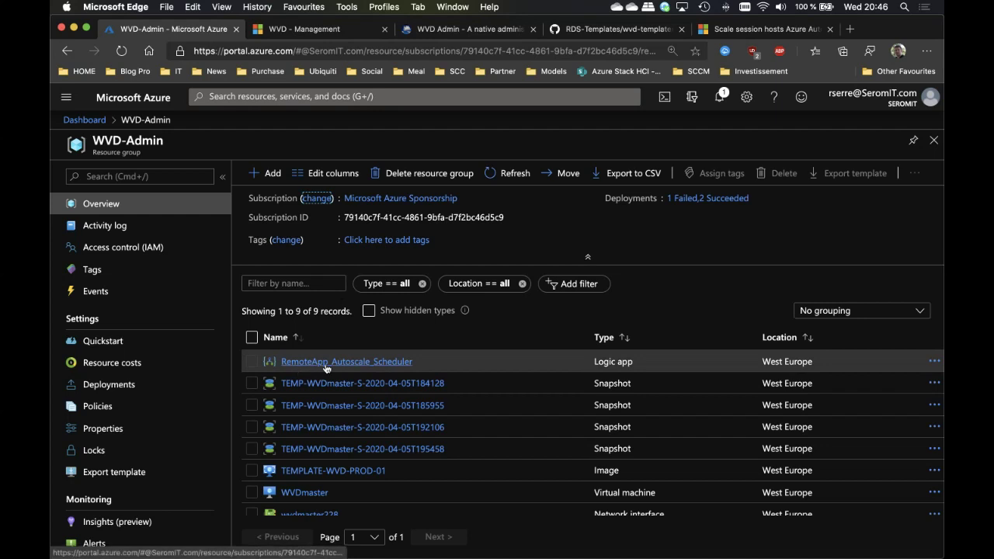
left_click(326, 362)
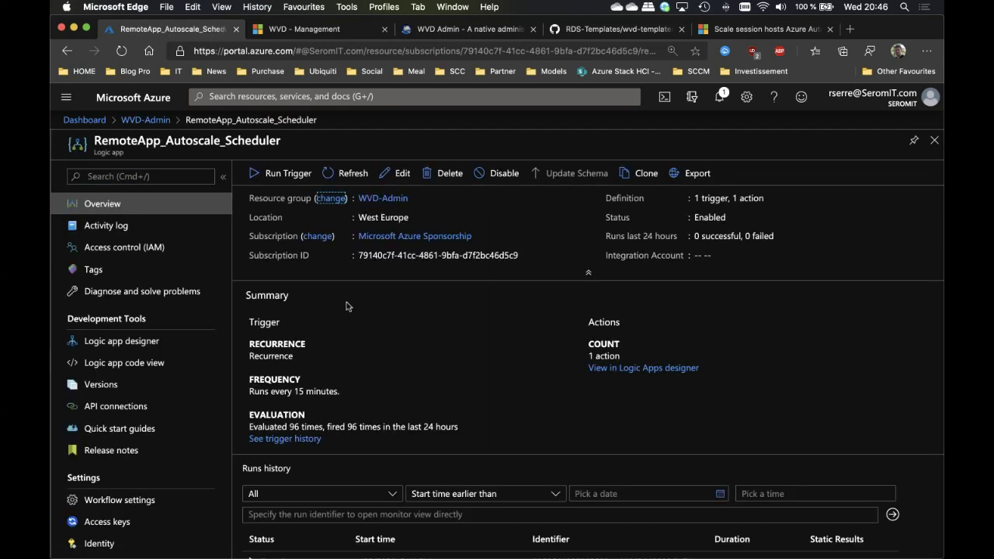
Open the logic app in the designer and expand its Recurrence trigger and HTTP Webhook action.
left_click(141, 349)
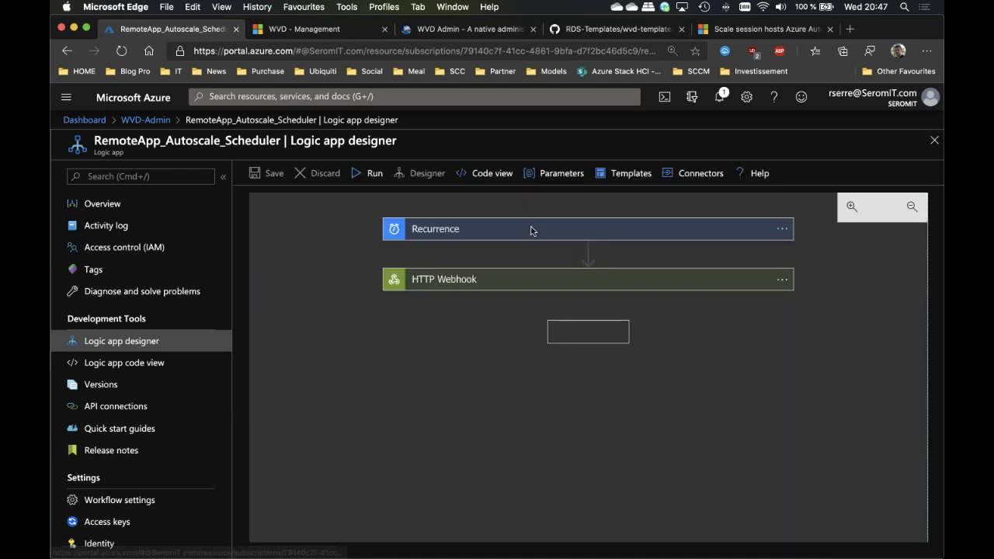
left_click(488, 240)
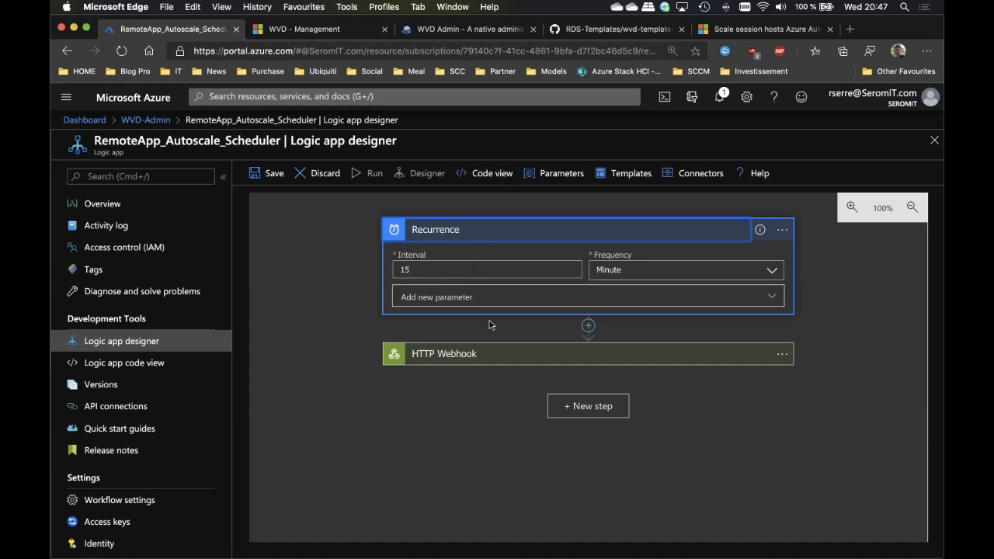
left_click(501, 355)
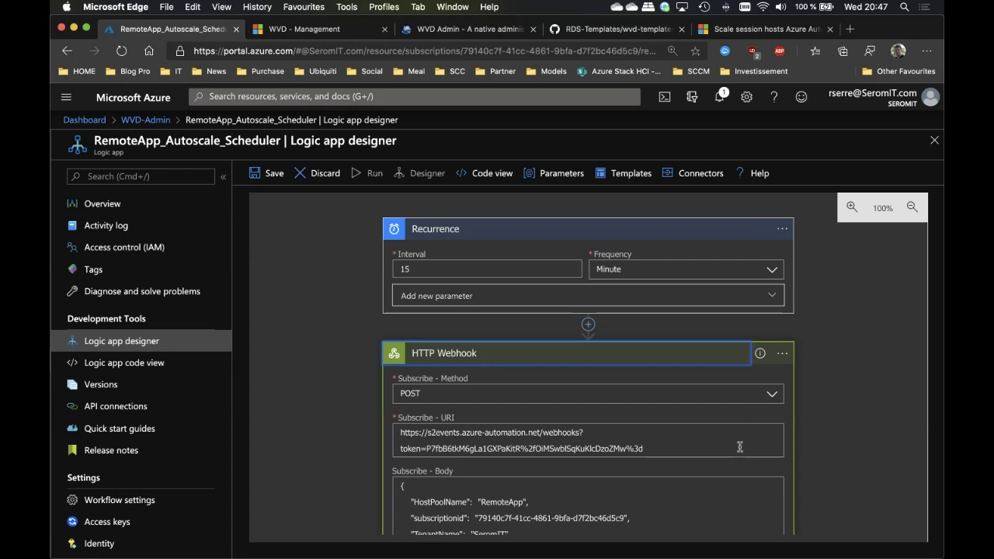
Review the HTTP Webhook action's subscribe URI, subscribe body parameters and unsubscribe fields.
scroll(785, 445, "down", 10)
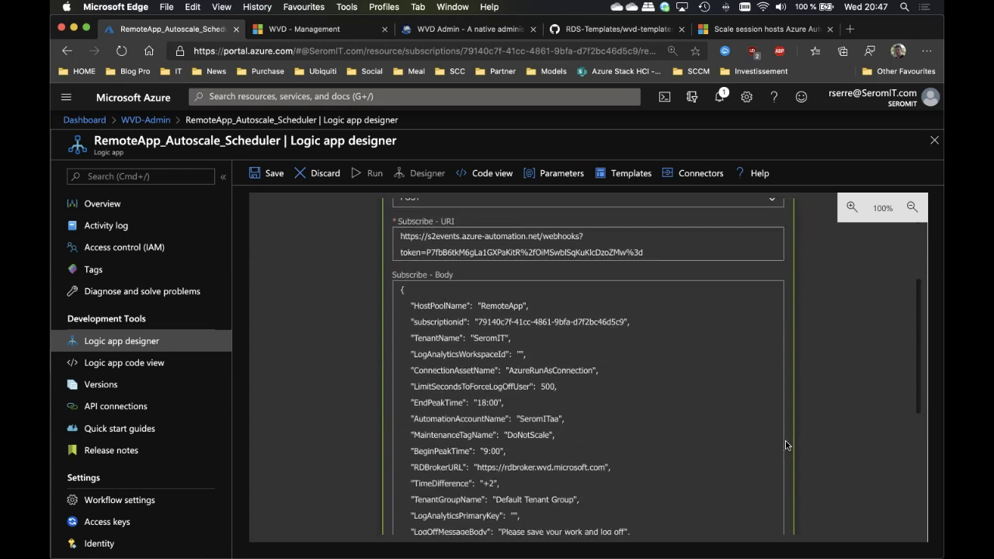
scroll(637, 384, "up", 2)
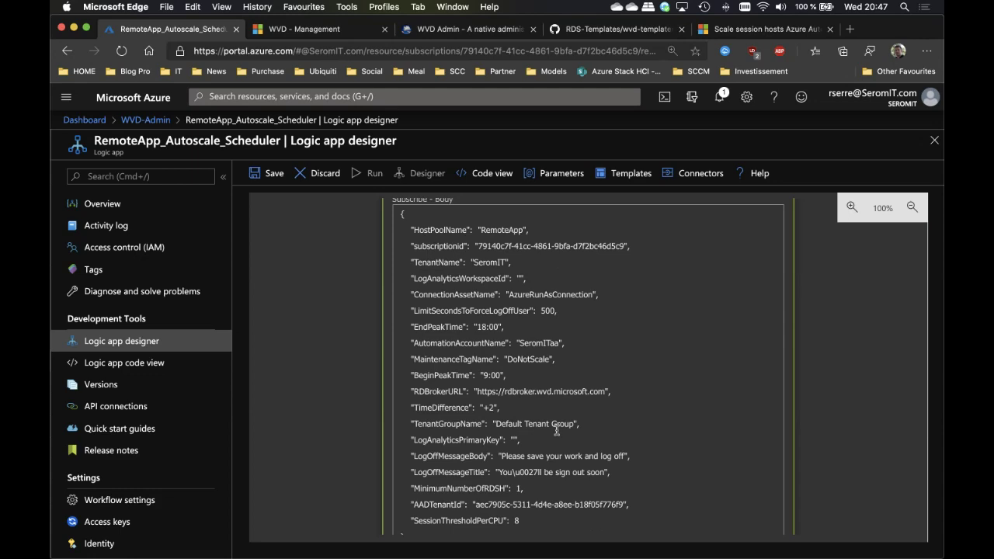
scroll(556, 429, "down", 5)
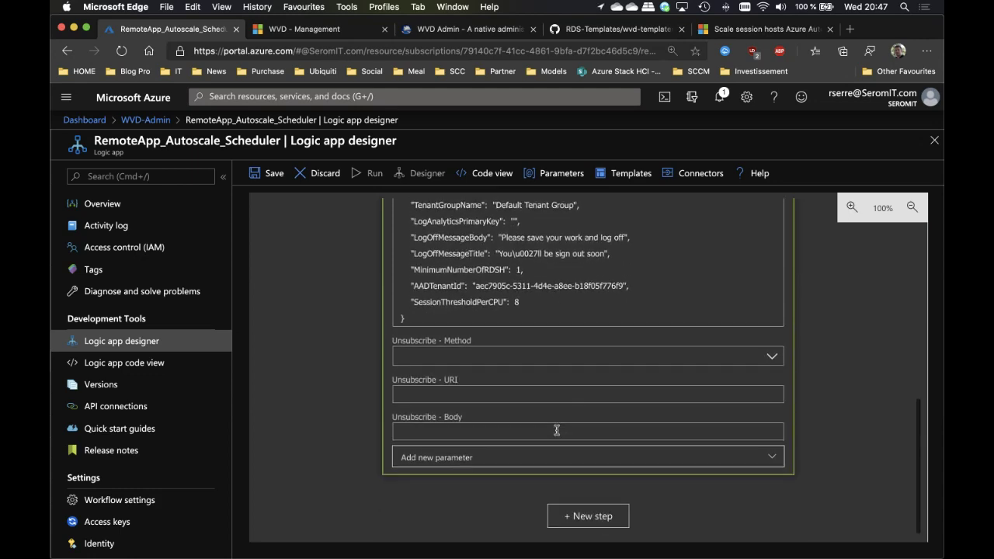
scroll(556, 430, "up", 10)
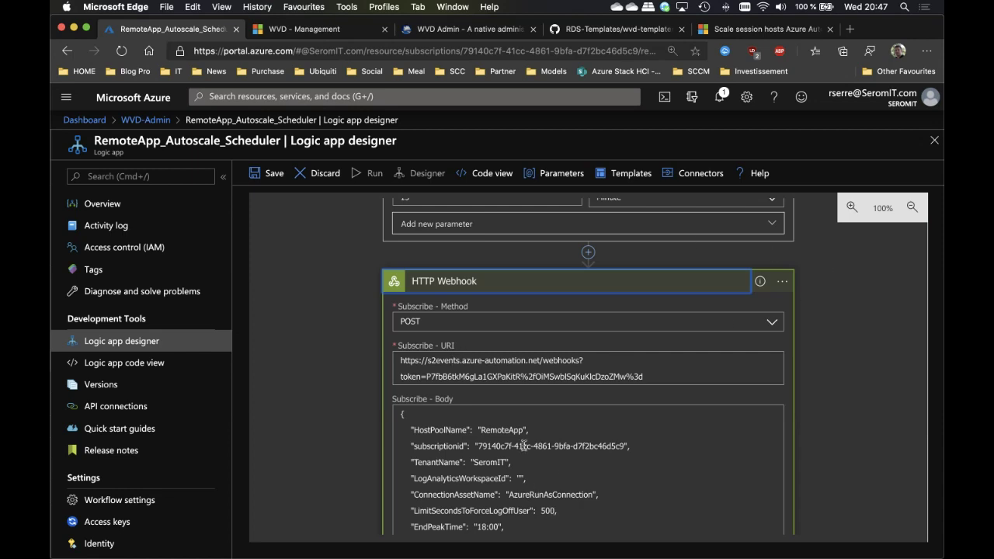
scroll(524, 445, "up", 3)
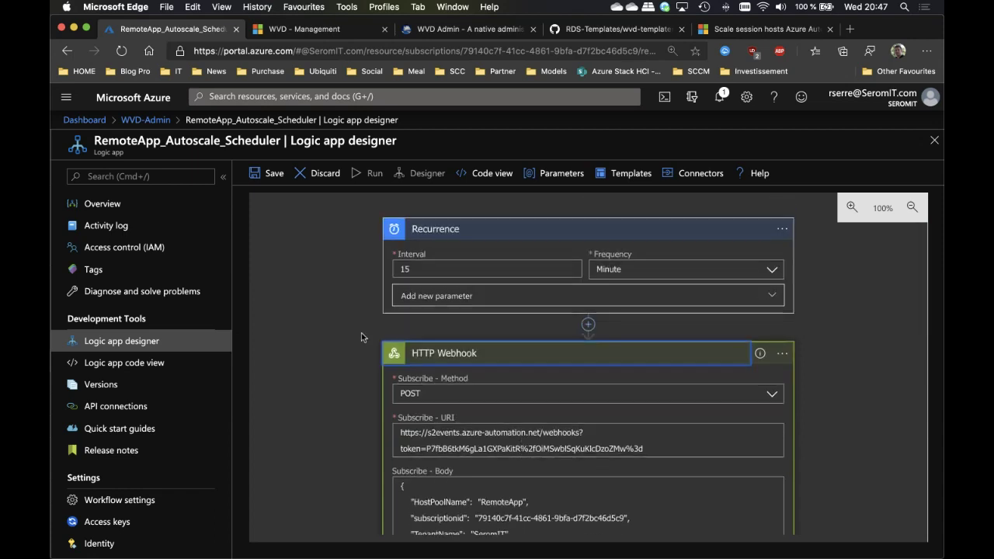
Return to the overview of RemoteApp_Autoscale_Scheduler and review its runs history.
left_click(92, 205)
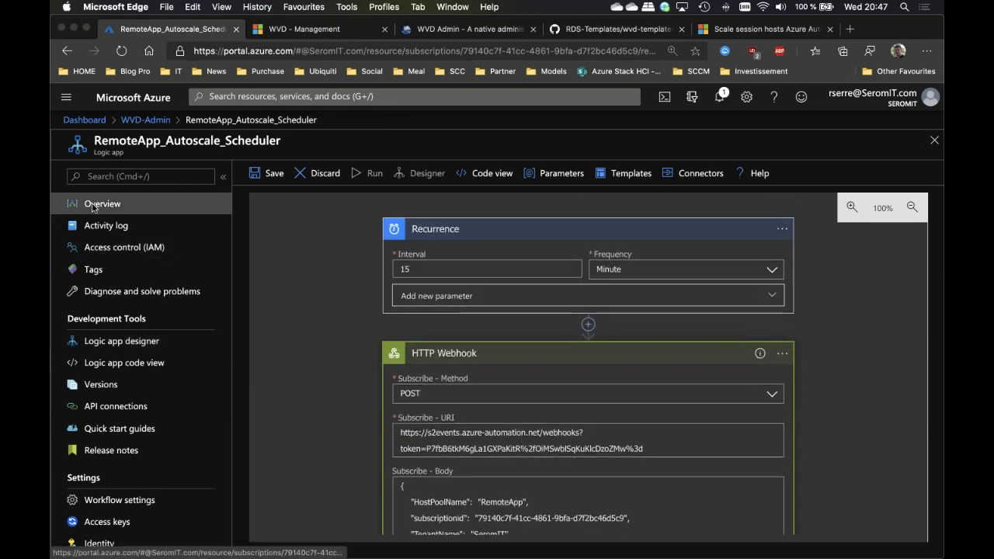
left_click(600, 118)
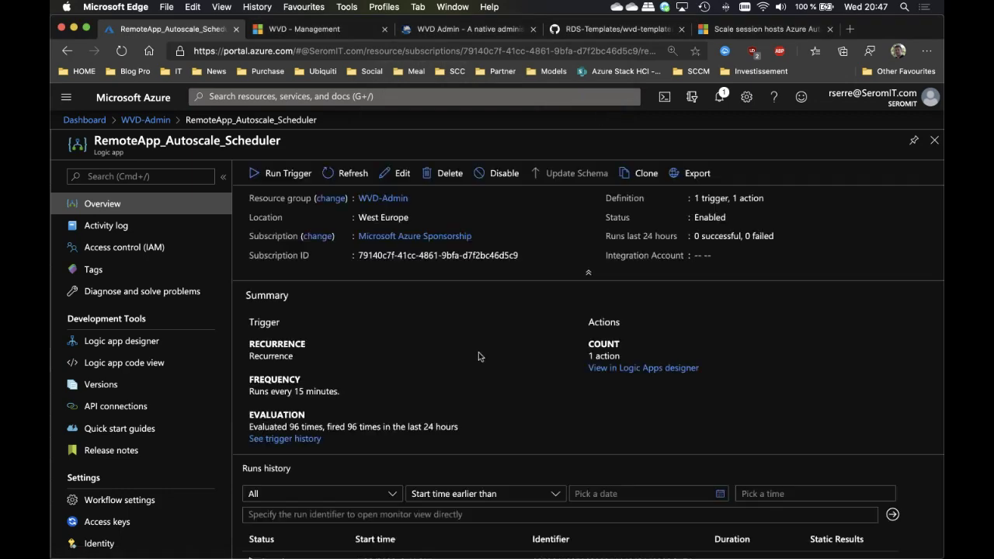
scroll(469, 374, "down", 5)
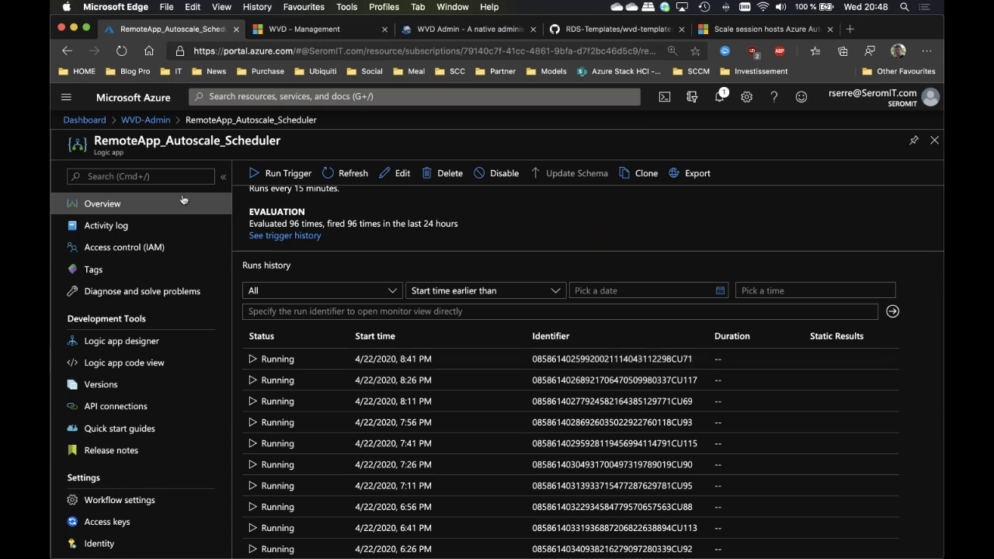
scroll(419, 227, "down", 1)
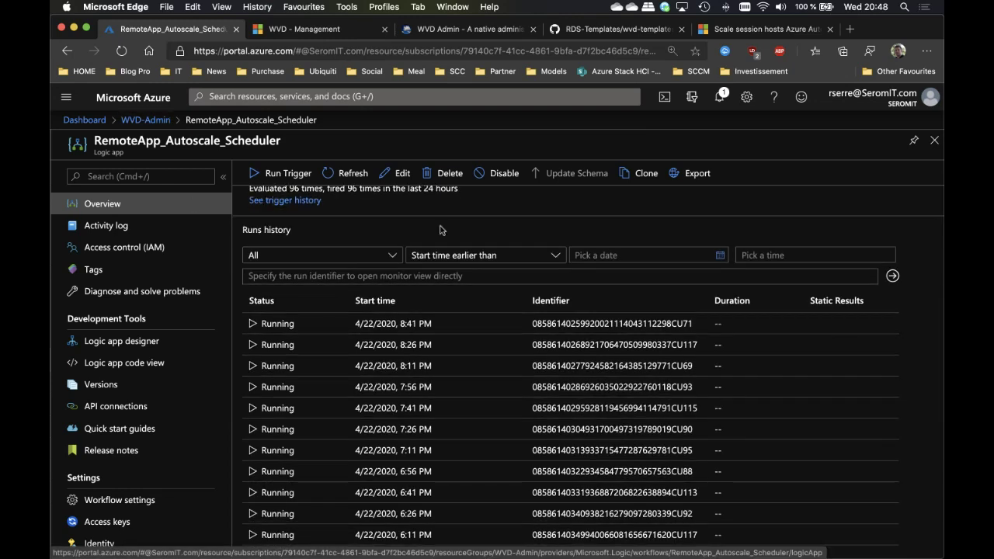
Switch to WVDAdmin with PowerShell ISE minimized and reload all Windows Virtual Desktop and Azure data.
key("ctrl+Right")
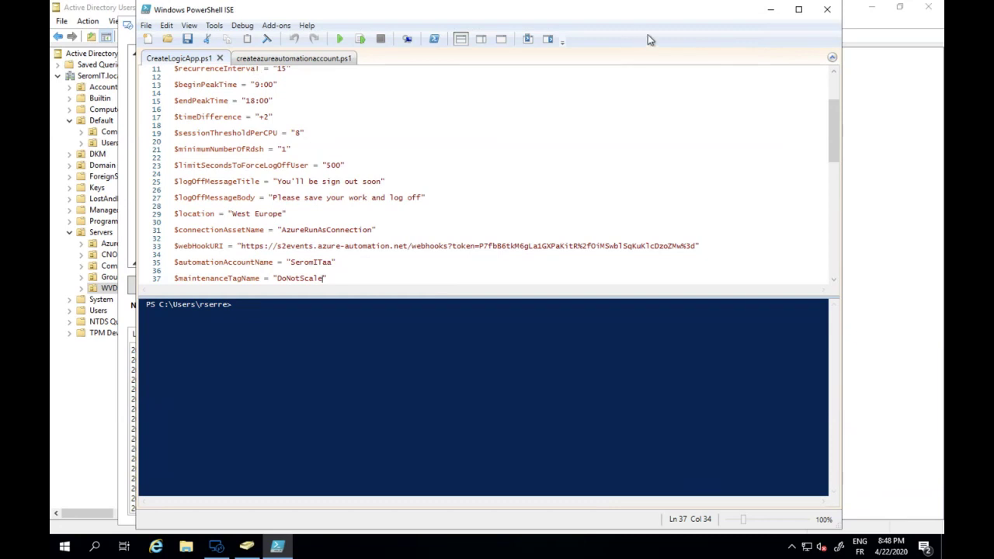
left_click(771, 9)
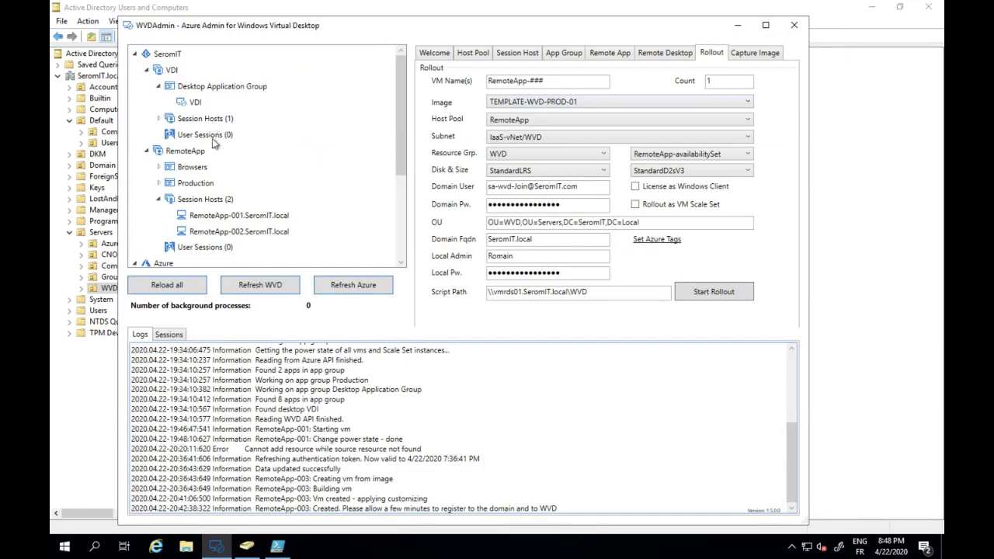
left_click(181, 287)
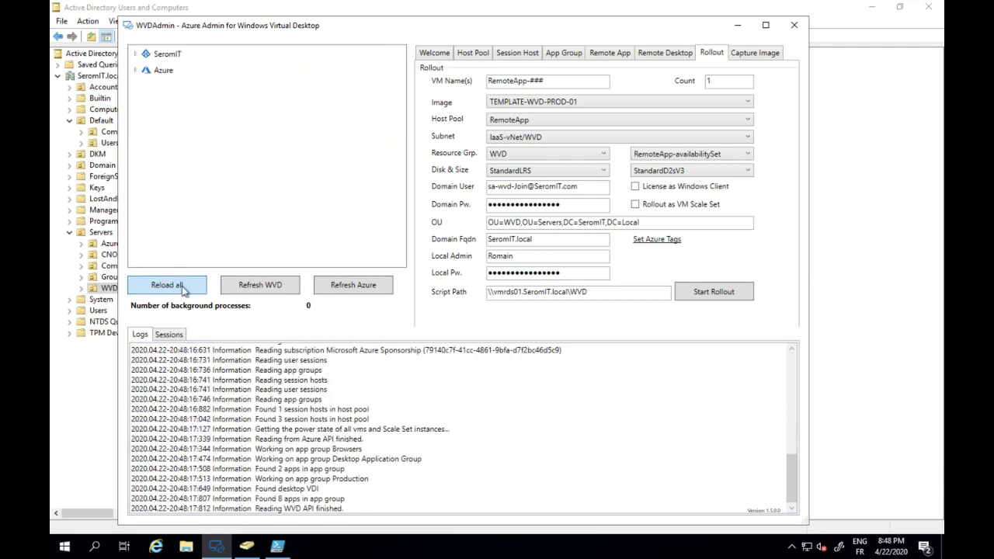
Expand the RemoteApp host pool's session hosts under SeromIT and view the details of RemoteApp-003 and RemoteApp-001.
left_click(135, 54)
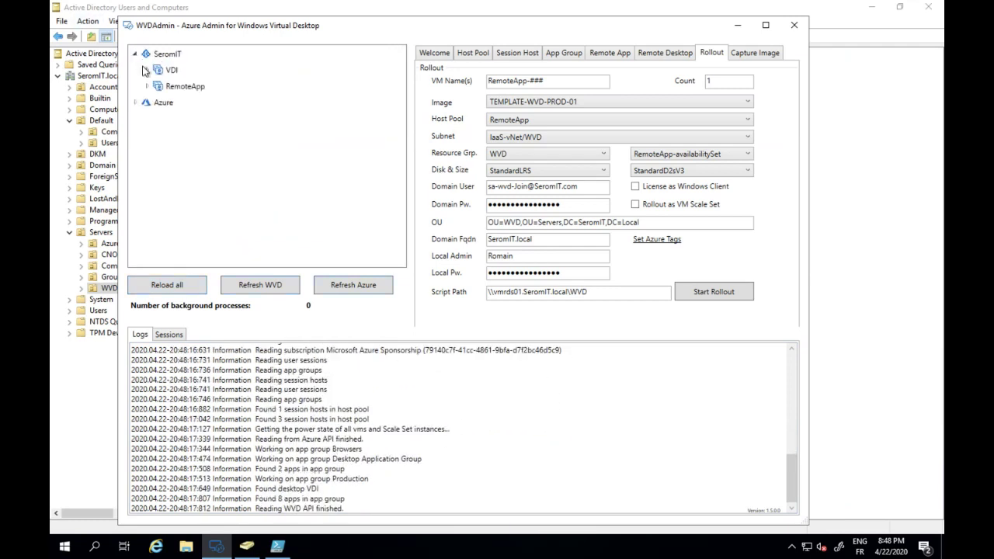
left_click(146, 87)
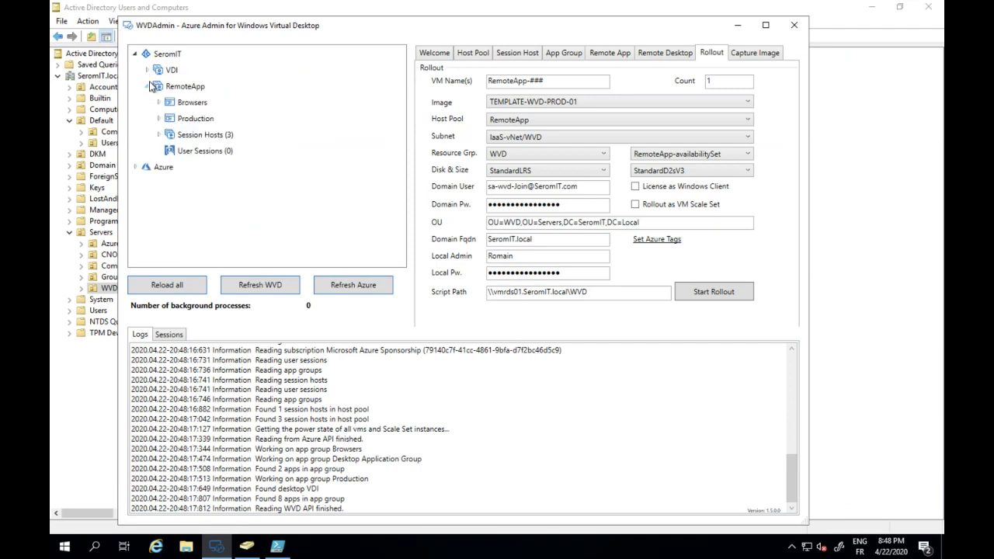
left_click(161, 135)
left_click(226, 187)
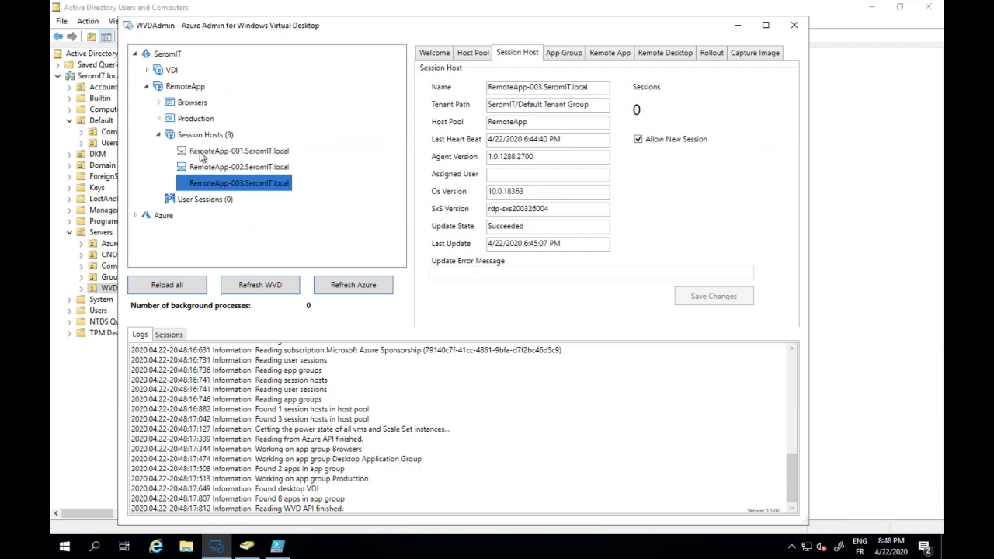
left_click(196, 155)
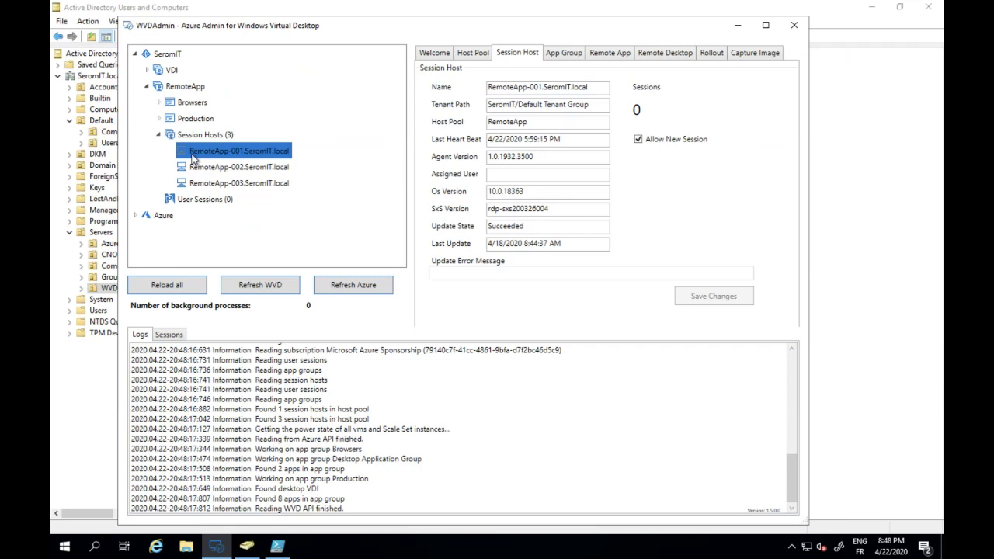
View the session host details of RemoteApp-002 and RemoteApp-003 in the RemoteApp host pool.
left_click(235, 168)
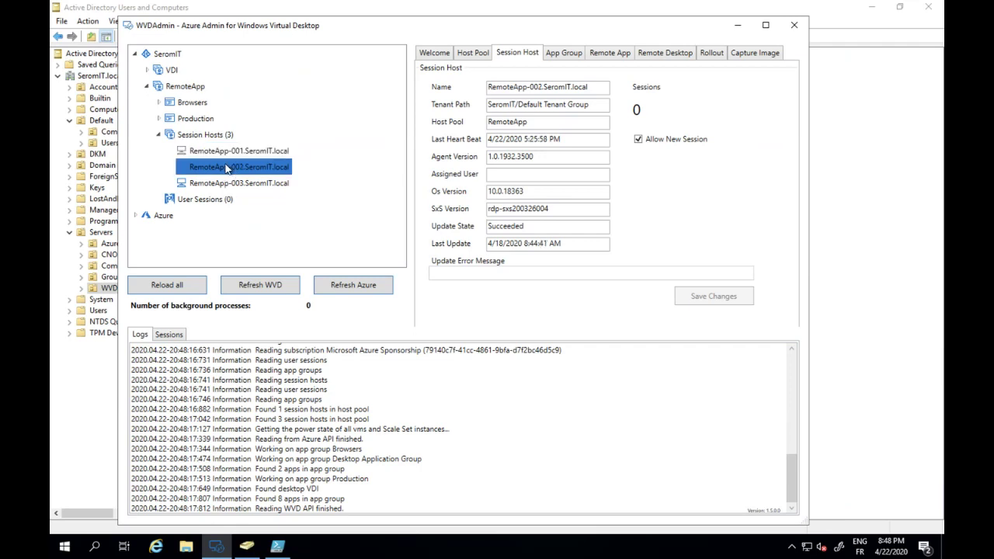
left_click(229, 184)
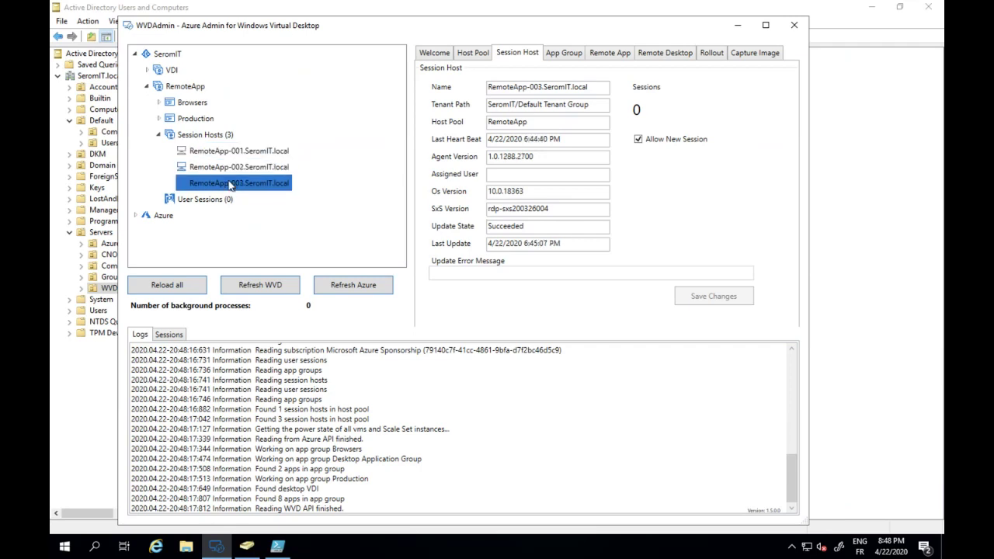
Switch to Active Directory Users and Computers, refresh the WVD organizational unit under Servers and locate the RemoteApp-003 computer.
left_click(104, 289)
left_click(104, 290)
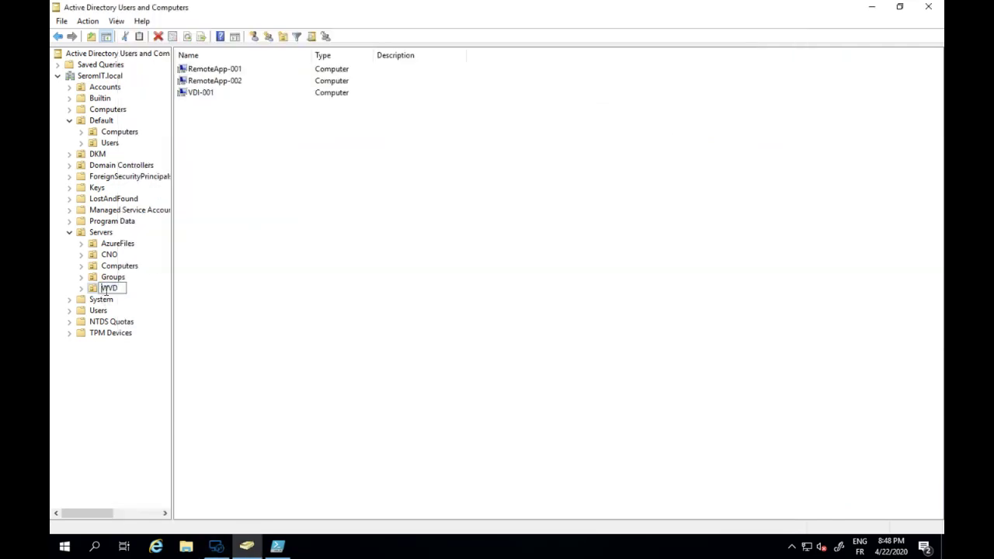
left_click(144, 303)
right_click(109, 290)
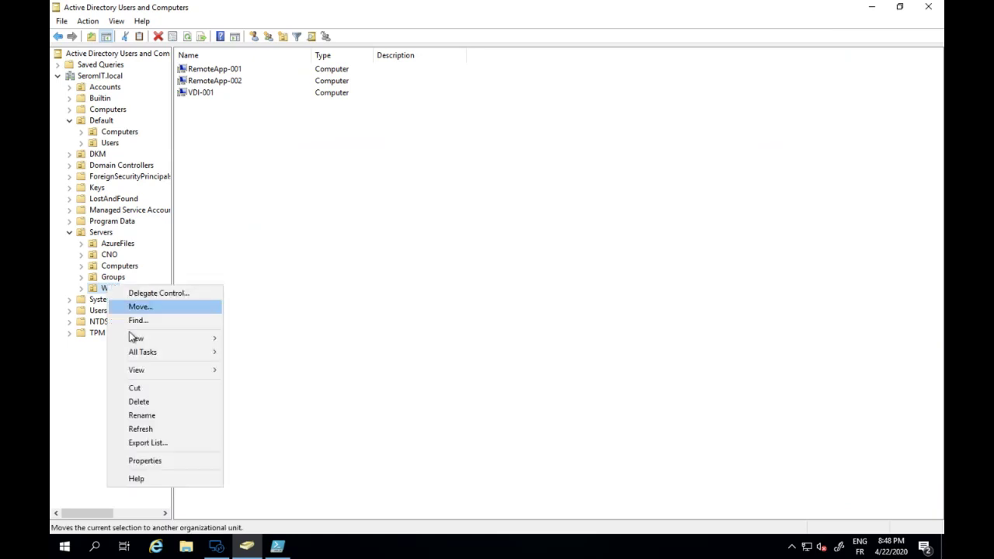
left_click(140, 430)
left_click(194, 97)
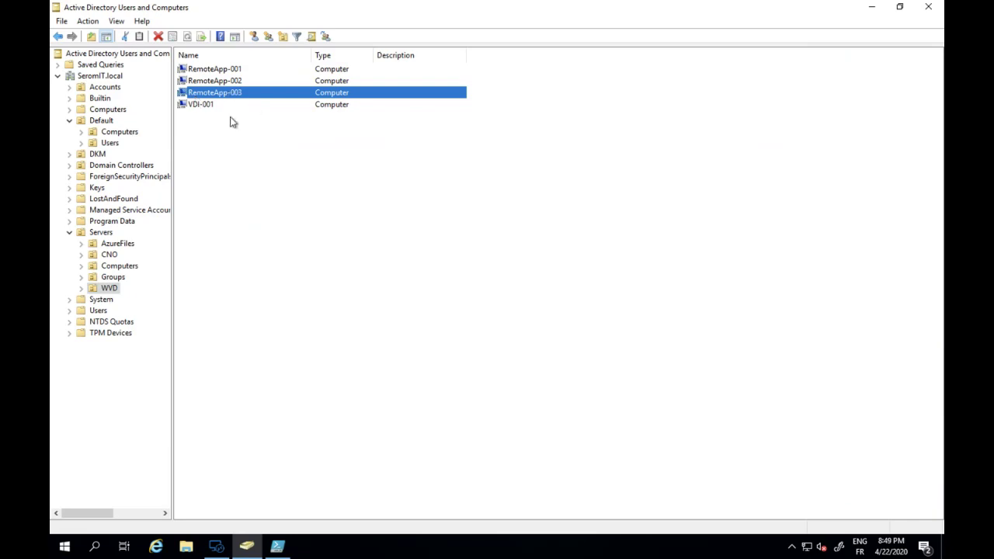
Switch to the Azure portal in Edge and manually run the recurrence trigger of RemoteApp_Autoscale_Scheduler.
key("ctrl+Left")
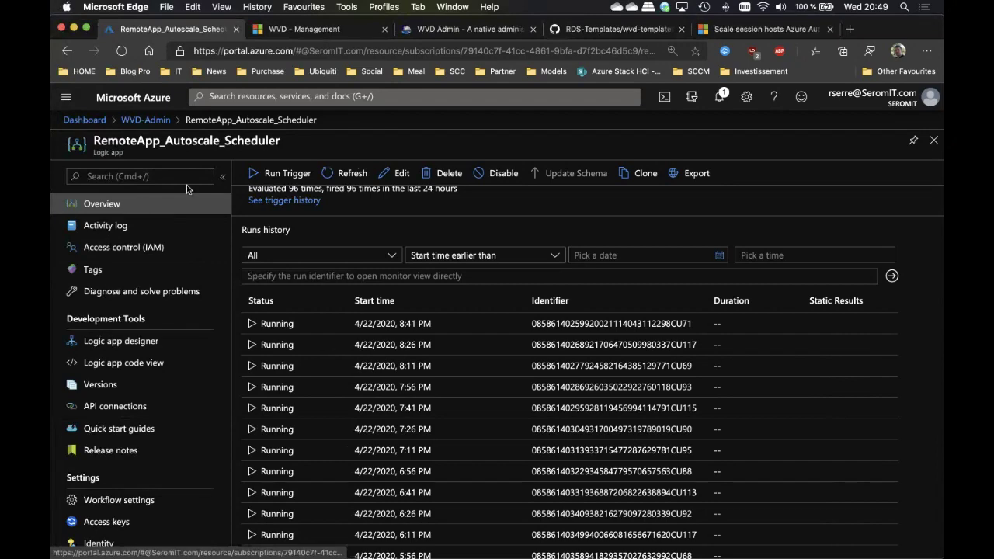
left_click(268, 174)
left_click(276, 198)
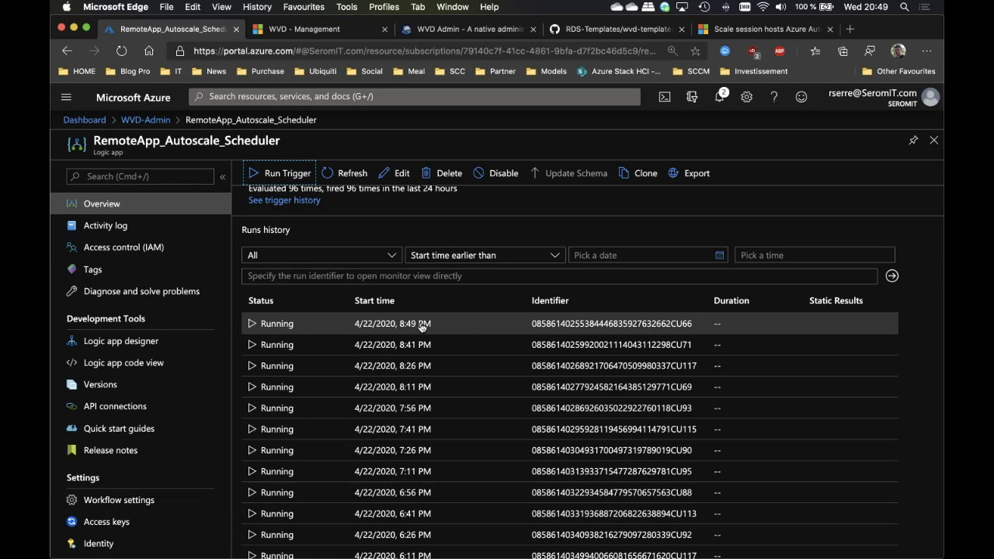
Return to WVDAdmin and examine the log entries covering the creation of RemoteApp-003.
key("ctrl+Right")
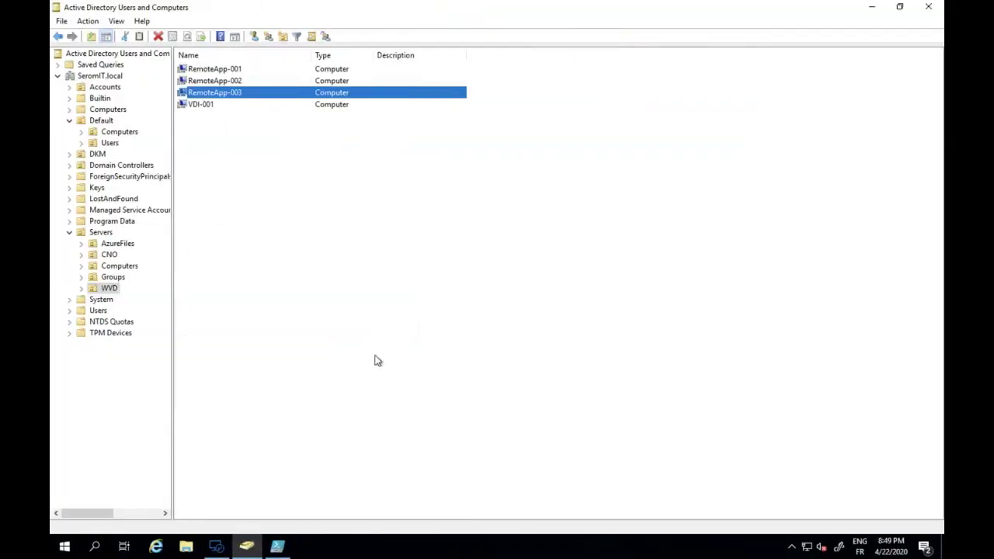
left_click(214, 548)
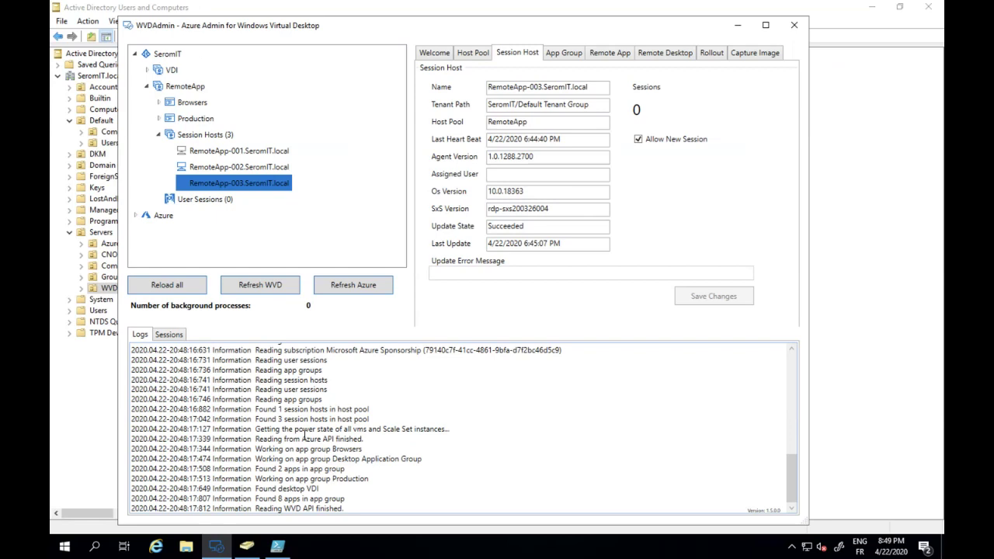
scroll(292, 416, "up", 10)
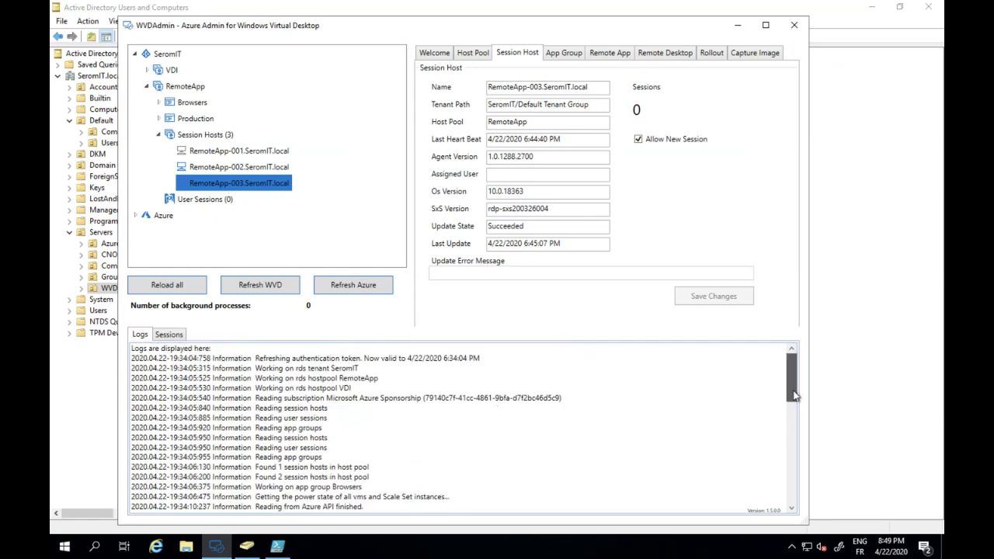
left_click_drag(794, 396, 796, 437)
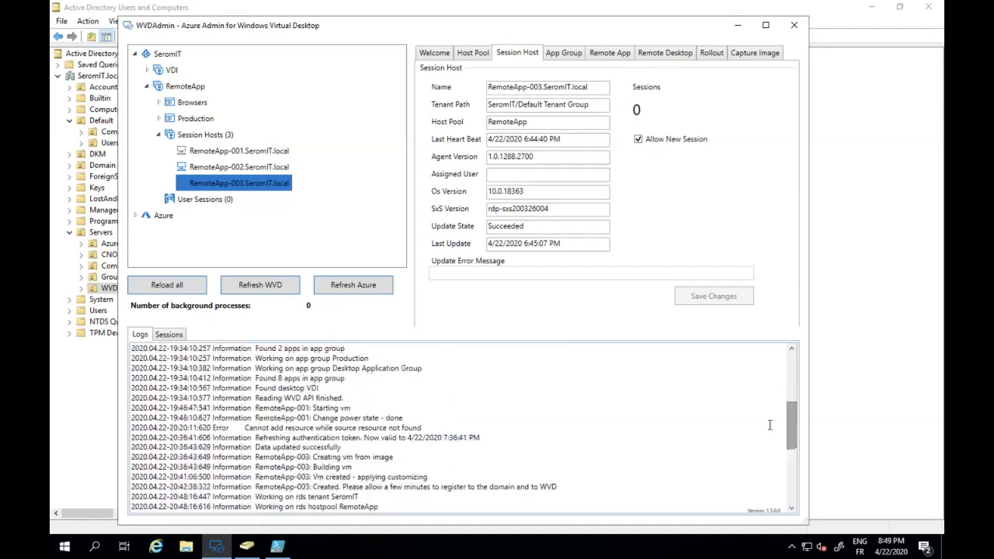
left_click(242, 448)
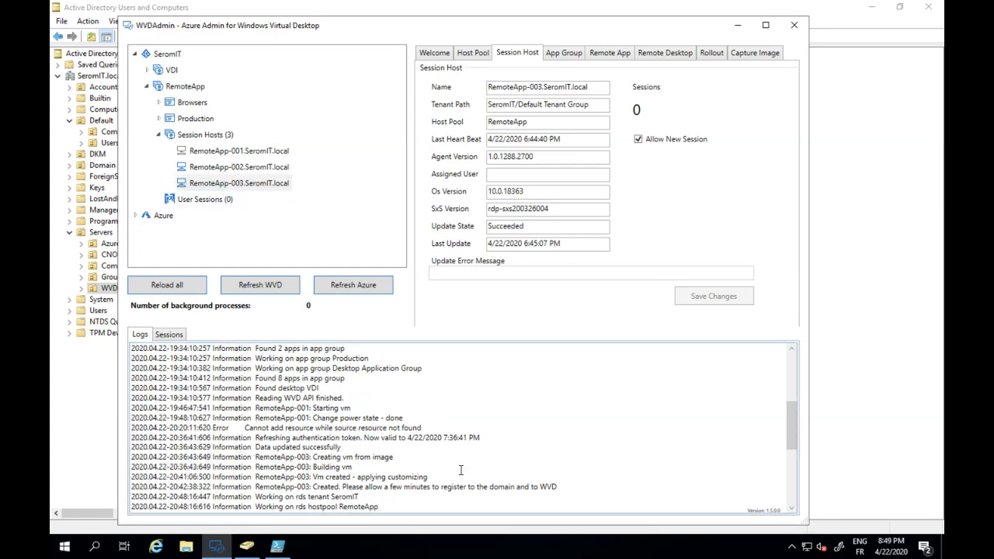
left_click_drag(792, 432, 793, 444)
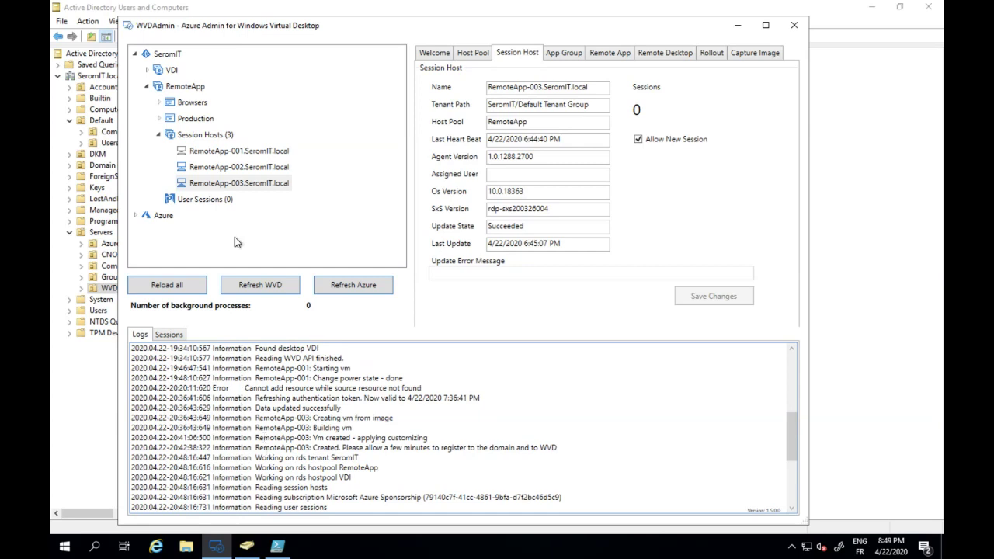
Expand the Azure images to show the WVD-ADMIN group and display the session host rollout settings.
left_click(136, 216)
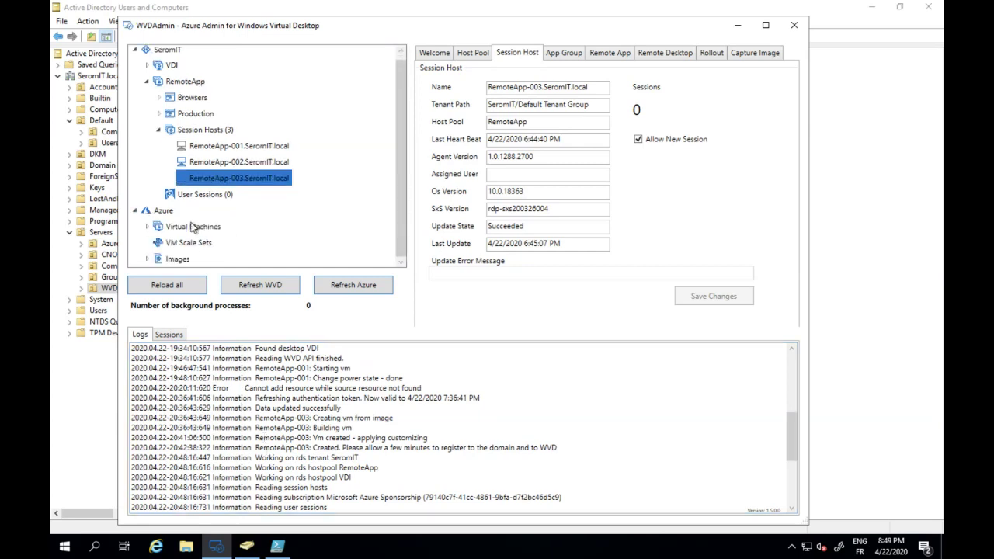
left_click(147, 258)
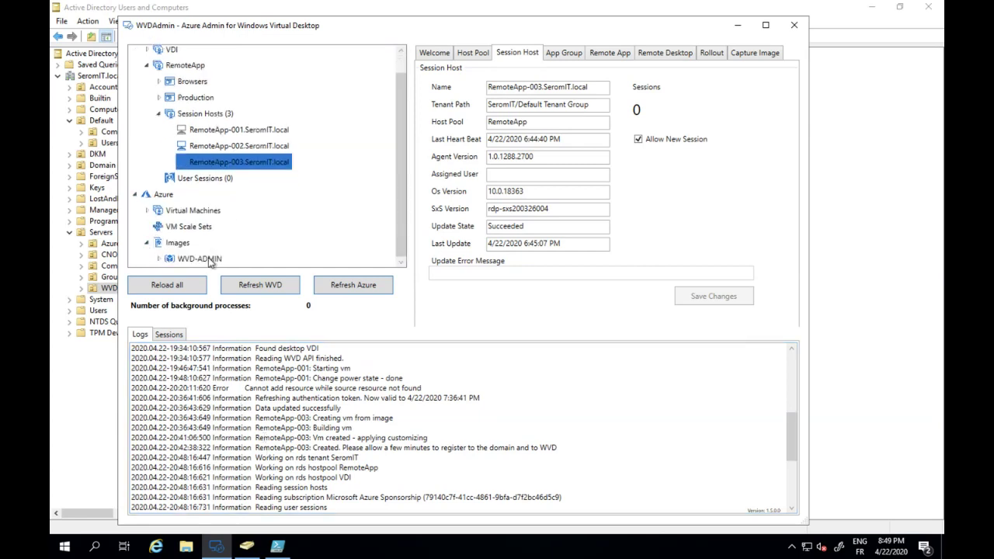
left_click(219, 259)
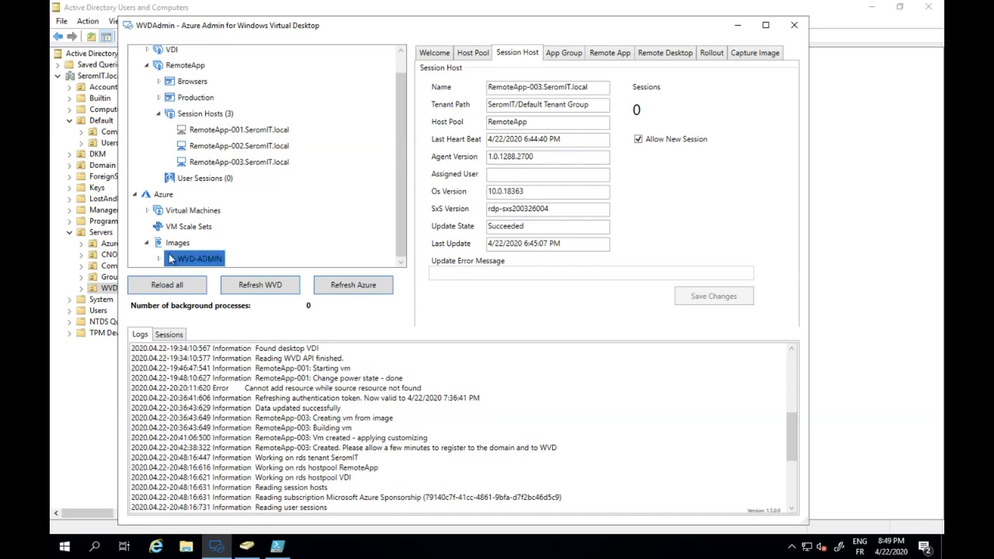
left_click(711, 53)
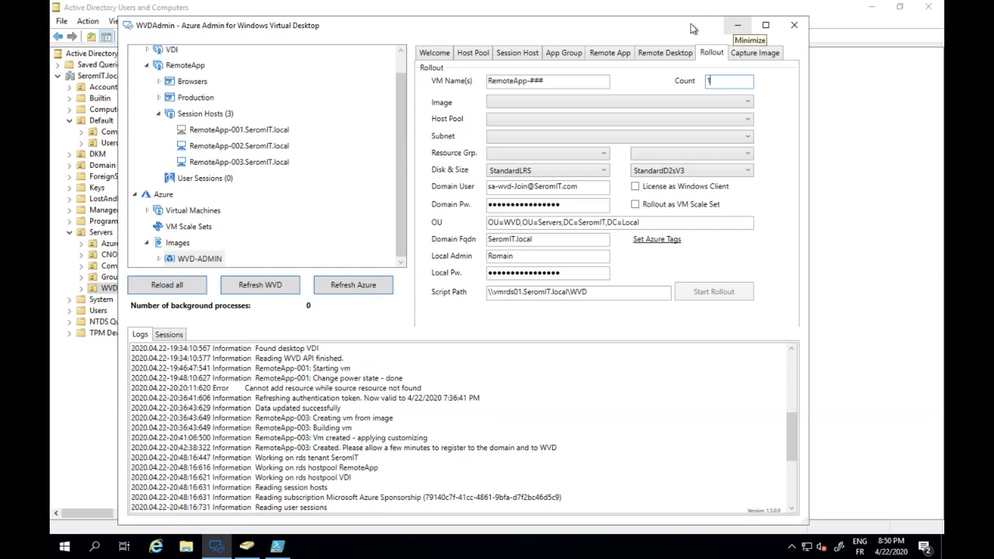
Reload all data, expand the VDI and RemoteApp host pools and check the session hosts of RemoteApp.
left_click(180, 283)
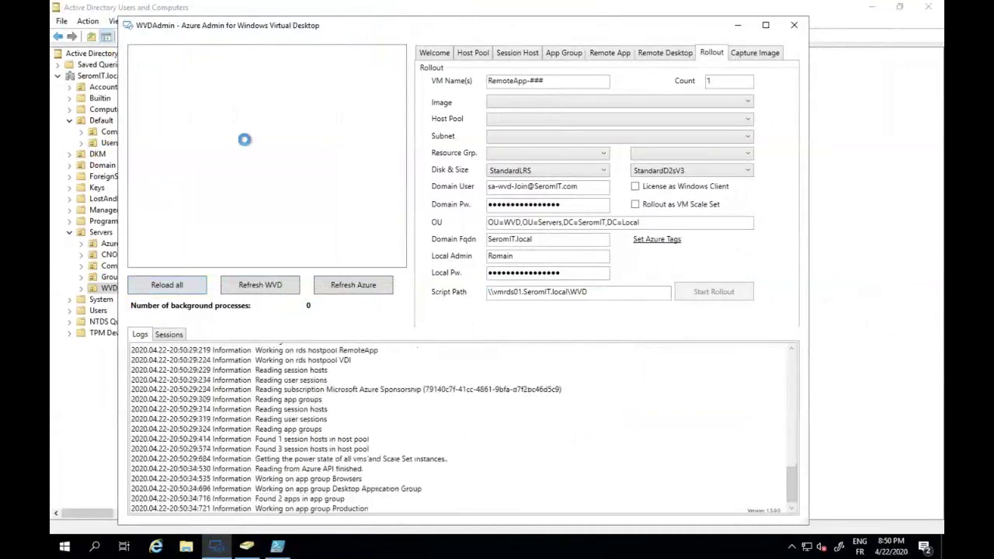
left_click(136, 55)
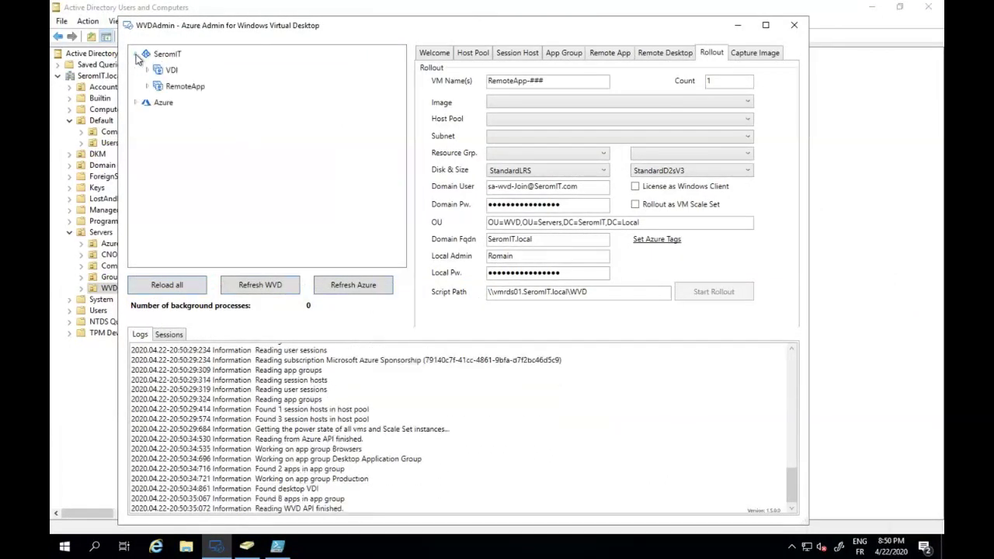
left_click(147, 70)
left_click(148, 135)
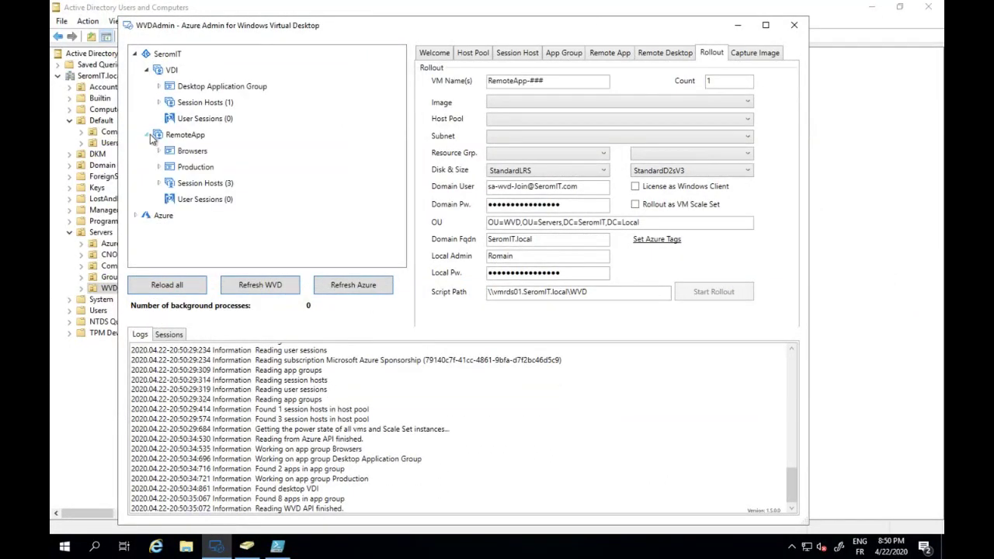
left_click(159, 184)
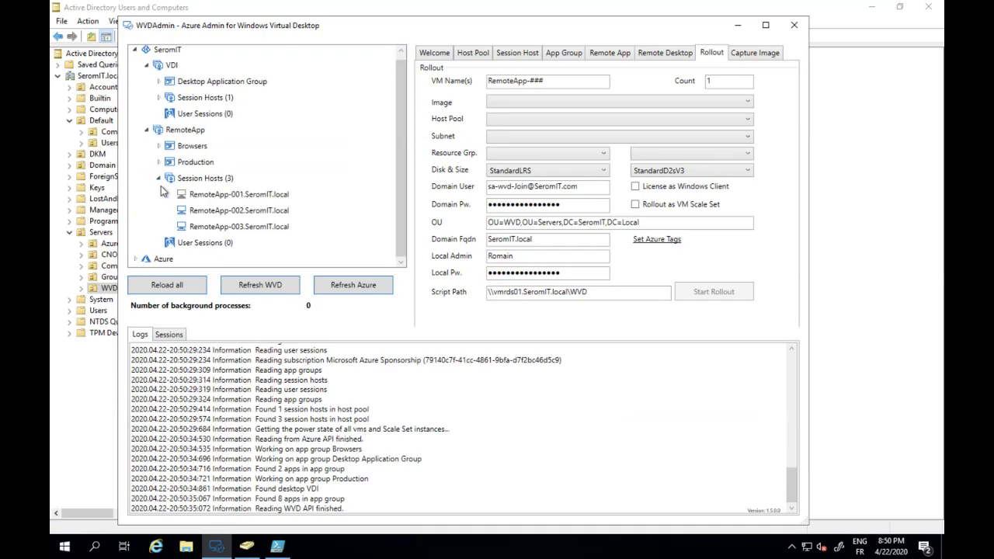
left_click(212, 211)
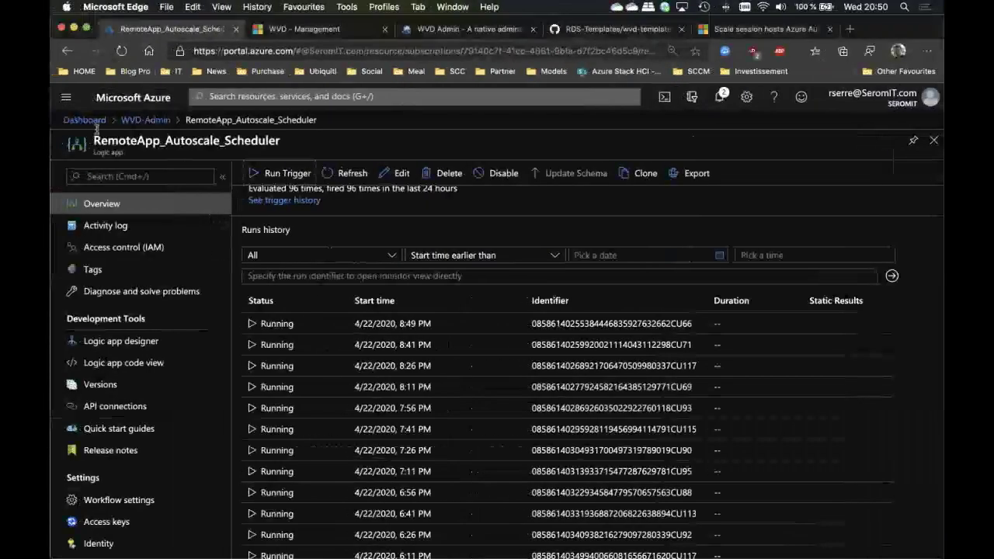
Switch to the Azure portal and view the overview of virtual machine RemoteApp-002 in the WVD resource group.
left_click(230, 162)
left_click(126, 261)
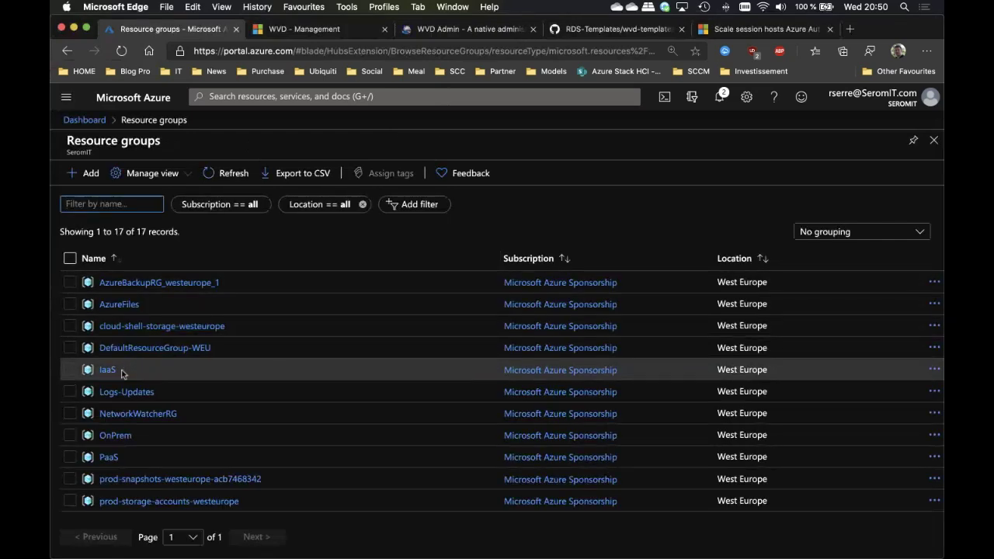
scroll(125, 372, "down", 4)
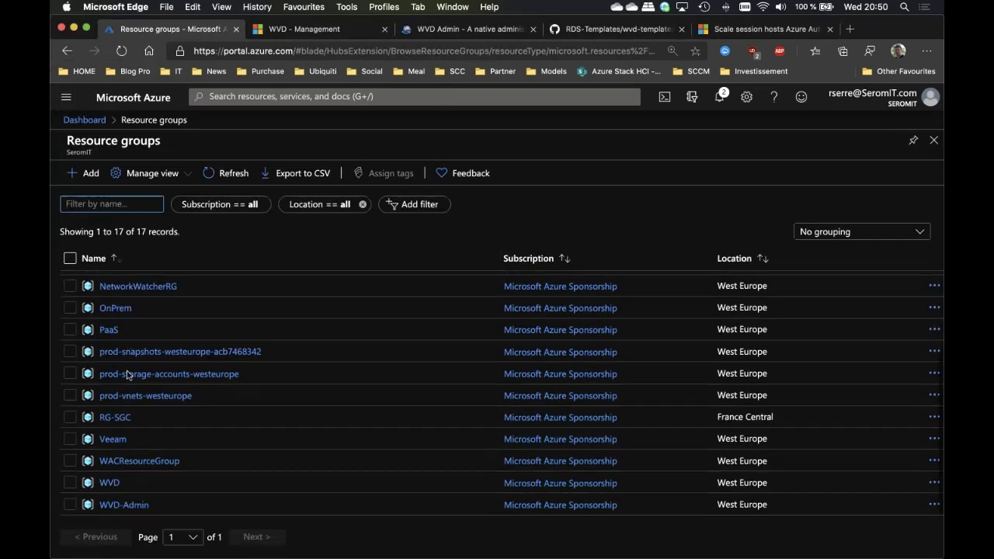
left_click(109, 482)
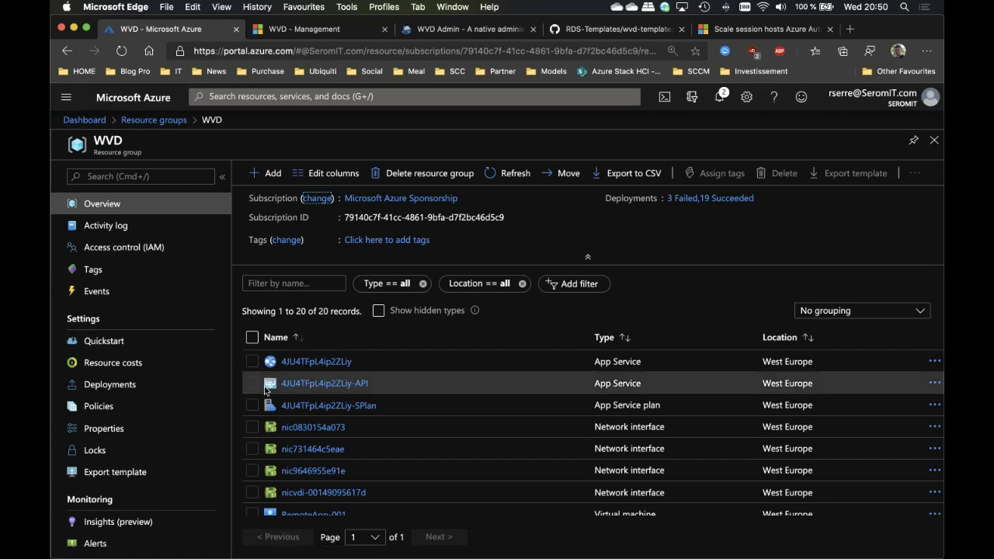
scroll(302, 422, "down", 3)
scroll(302, 423, "down", 1)
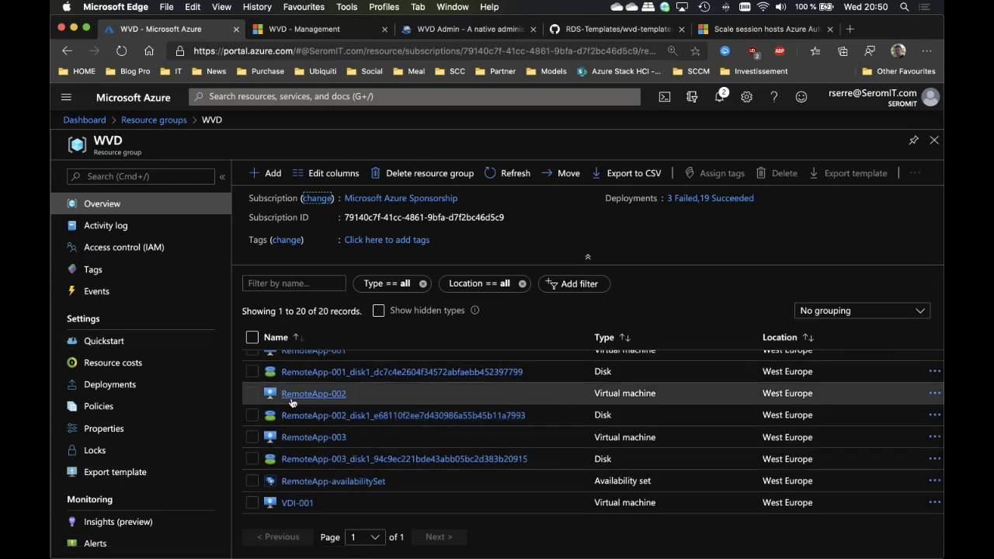
left_click(289, 394)
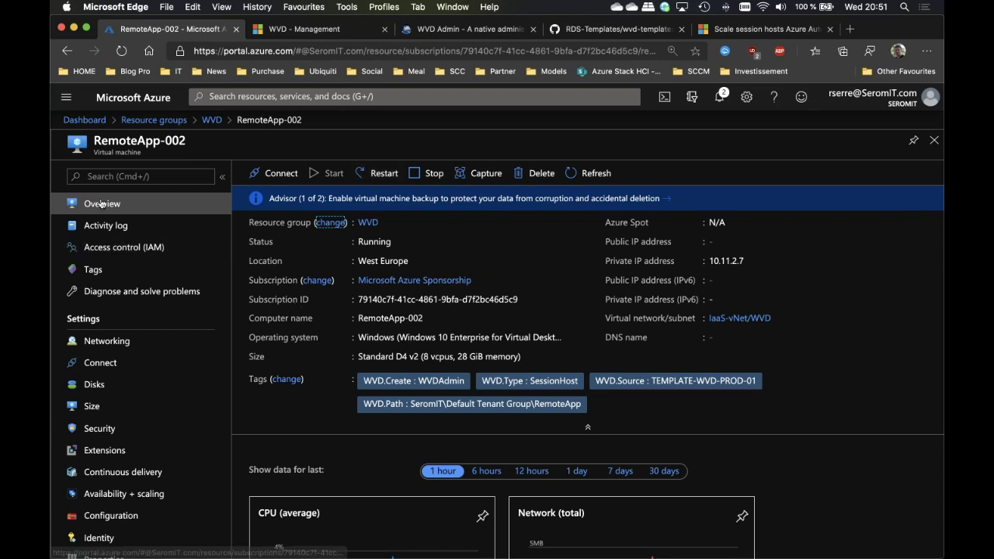
View the overview of virtual machine RemoteApp-003 and return to the WVD resource group.
left_click(212, 120)
left_click(336, 439)
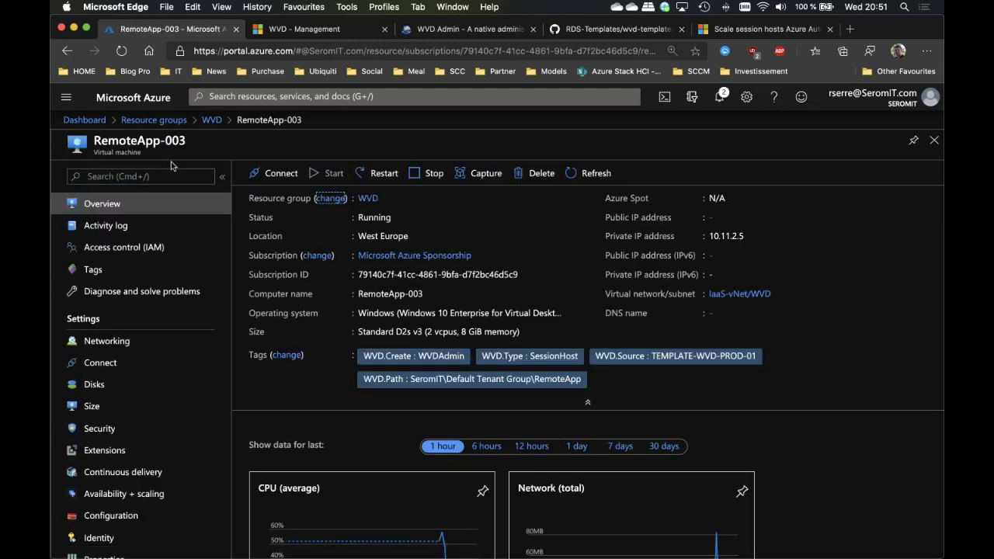
left_click(211, 120)
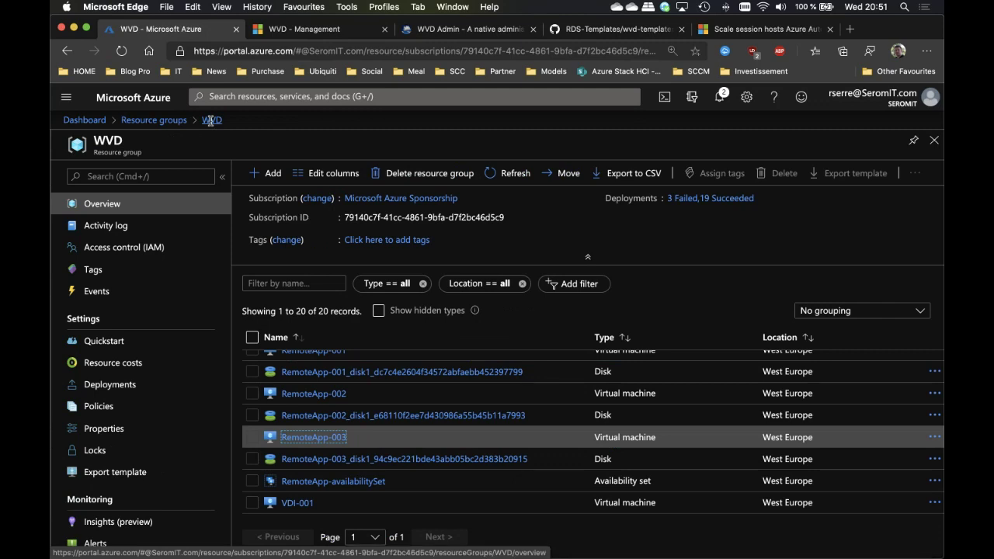
Go back to the dashboard and open the RemoteApp_Autoscale_Scheduler logic app in the WVD-Admin resource group.
left_click(152, 121)
left_click(97, 122)
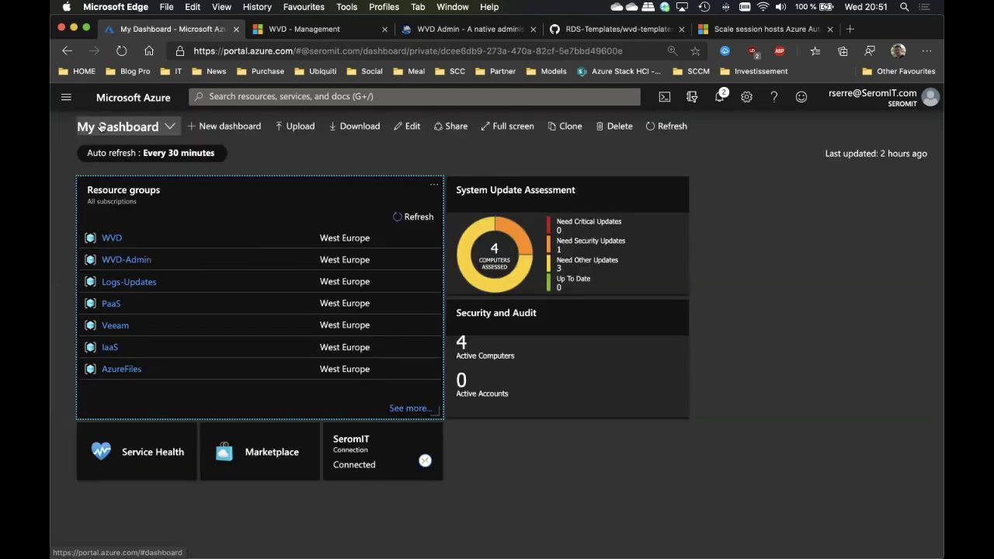
left_click(130, 260)
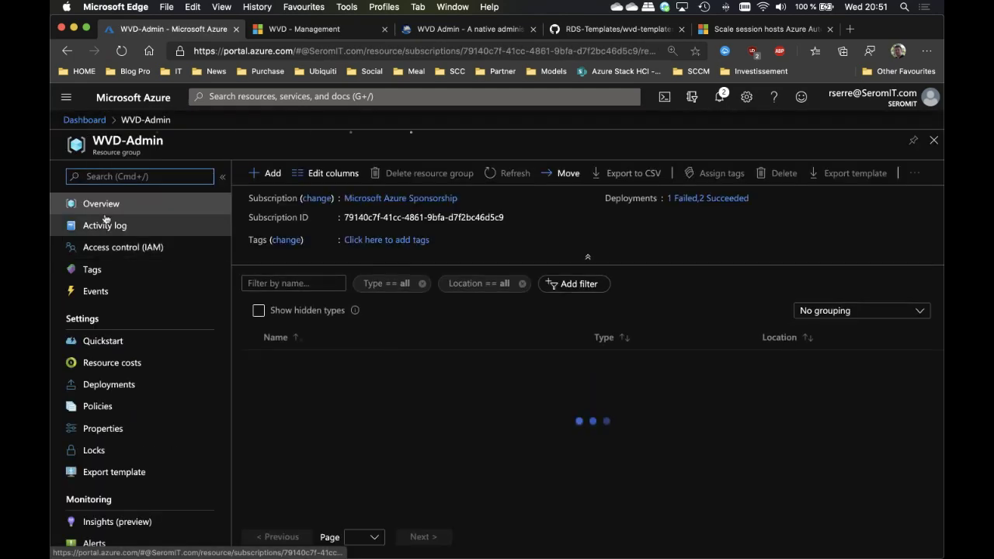
left_click(323, 361)
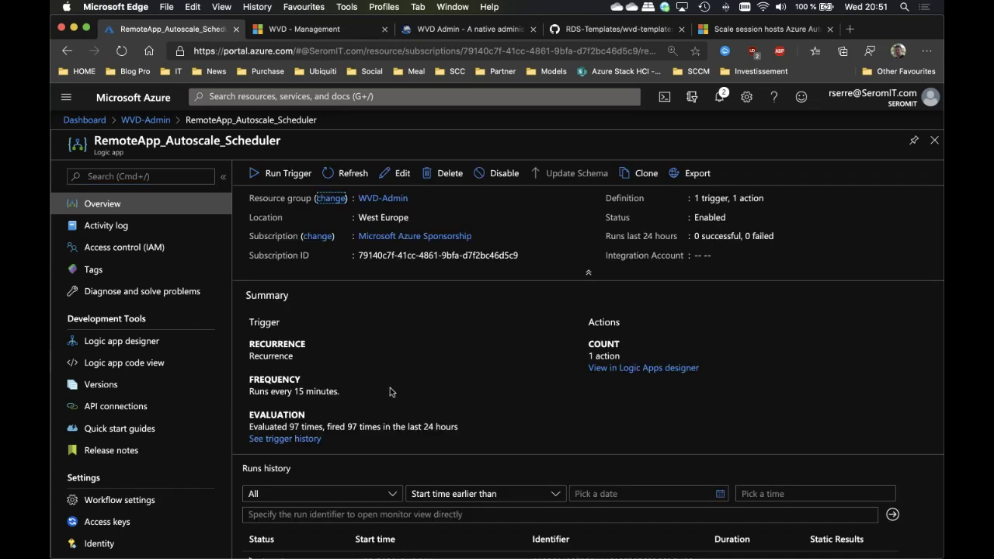
Open the 8:49 PM run from the logic app's runs history and check earlier runs, including the 7:56 PM one.
scroll(390, 391, "down", 5)
left_click(285, 400)
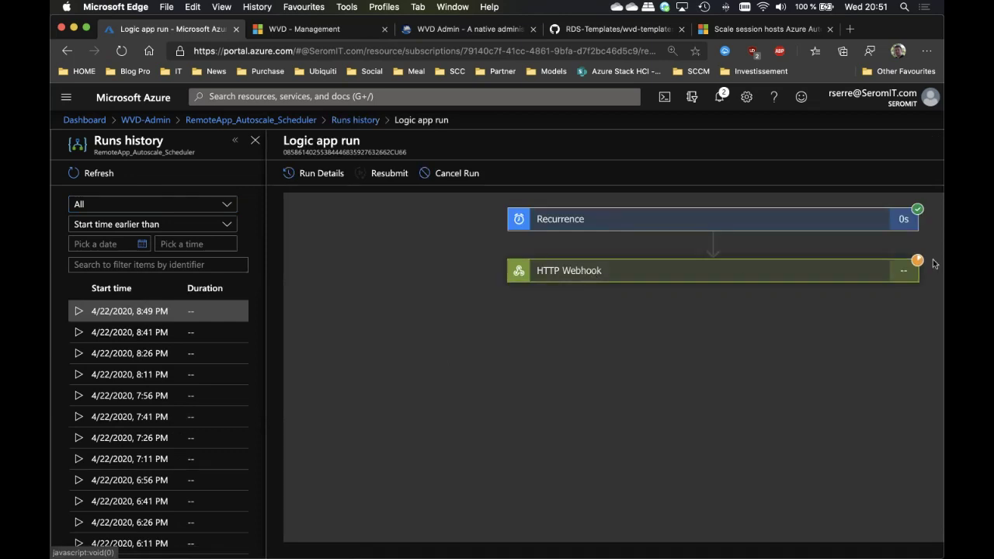
left_click(115, 342)
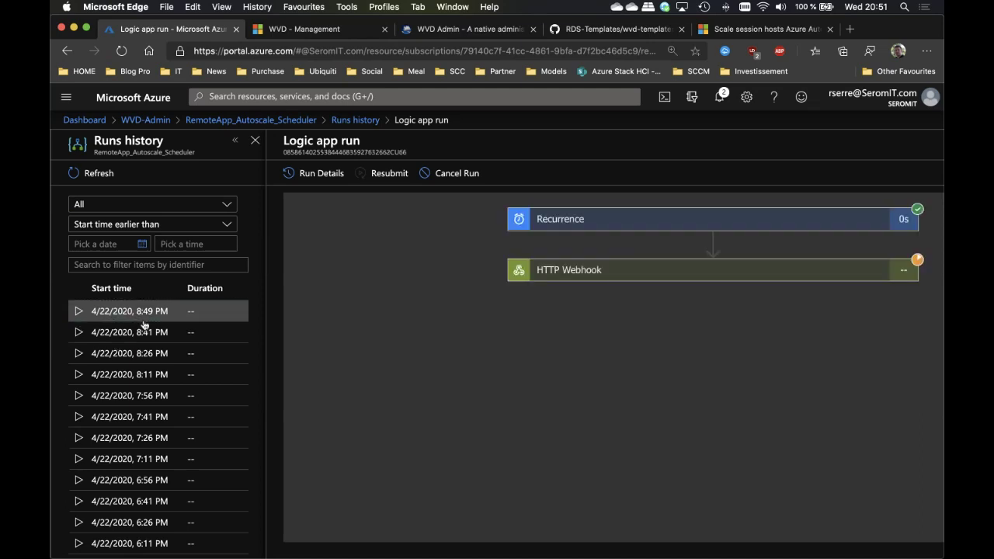
left_click(153, 403)
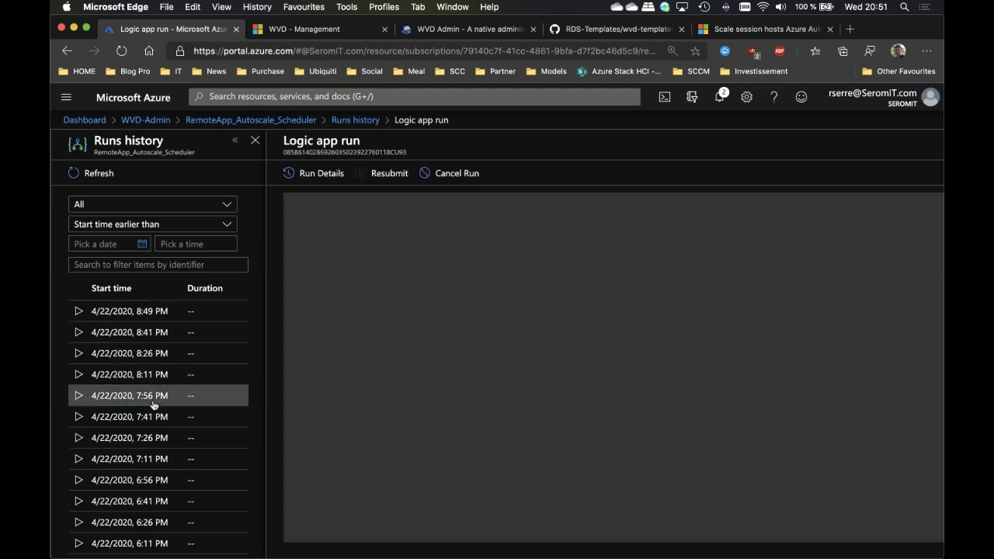
Reopen the 8:49 PM logic app run, look through the older runs, and check its HTTP Webhook action.
left_click(155, 313)
scroll(134, 433, "down", 10)
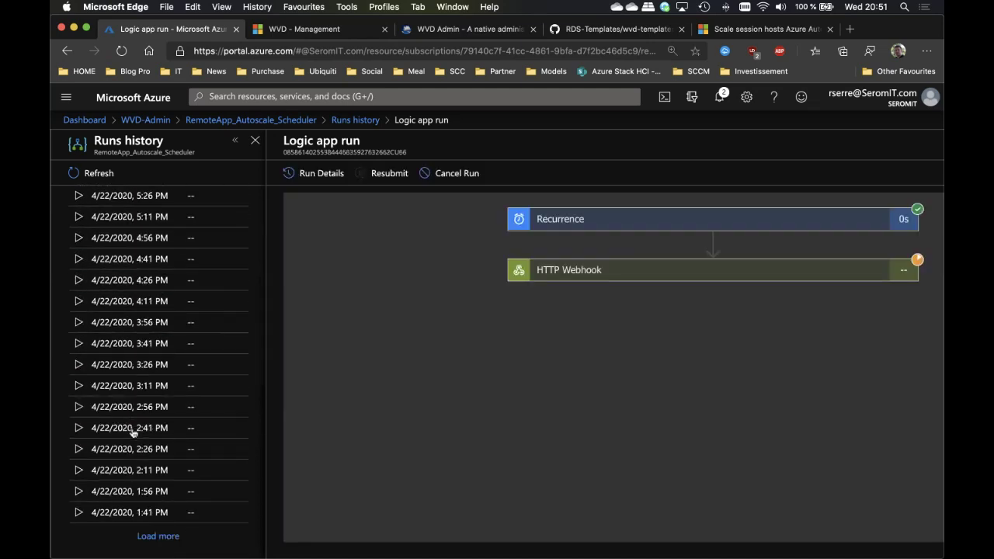
left_click(703, 270)
Return to the dashboard and open the SeromITaa automation account in the Logs-Updates resource group.
left_click(84, 120)
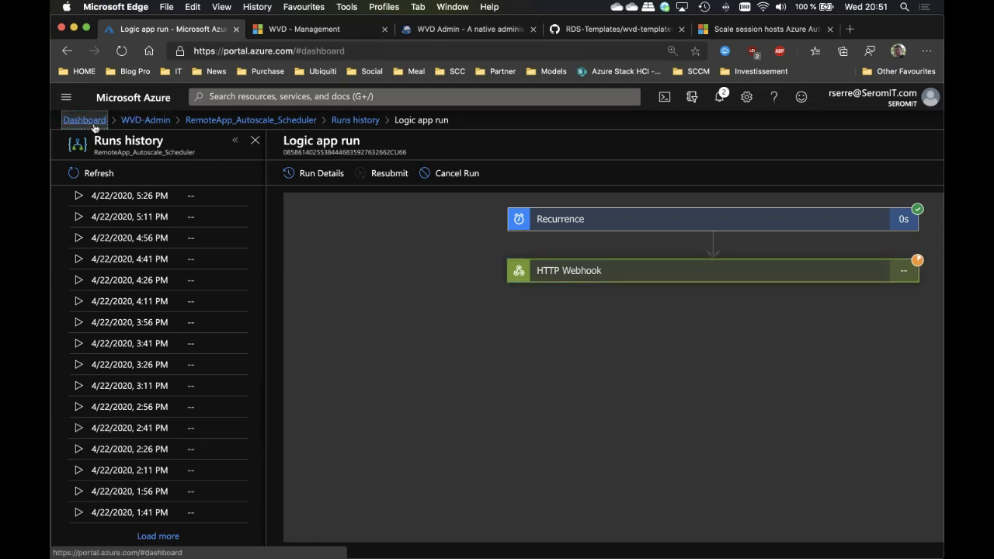
left_click(129, 282)
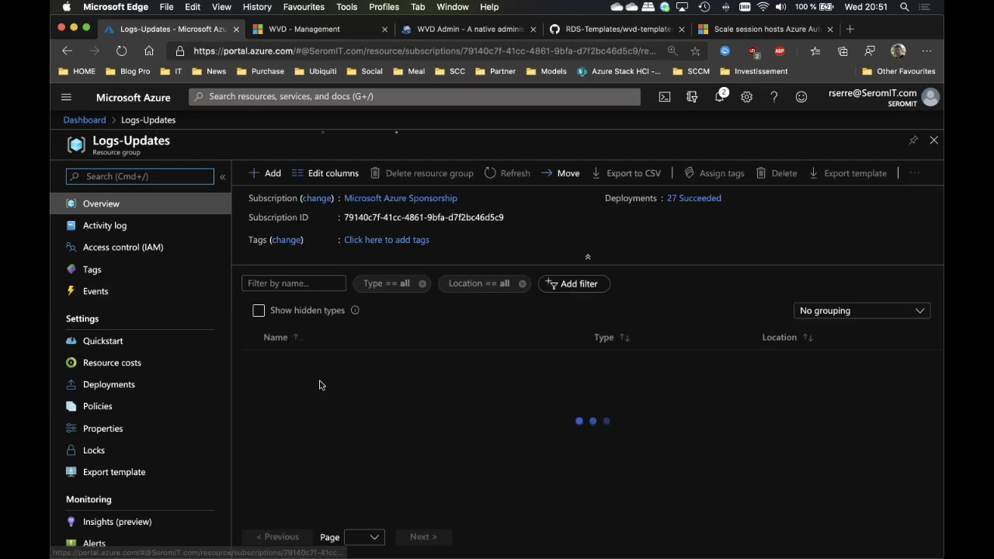
scroll(346, 428, "down", 10)
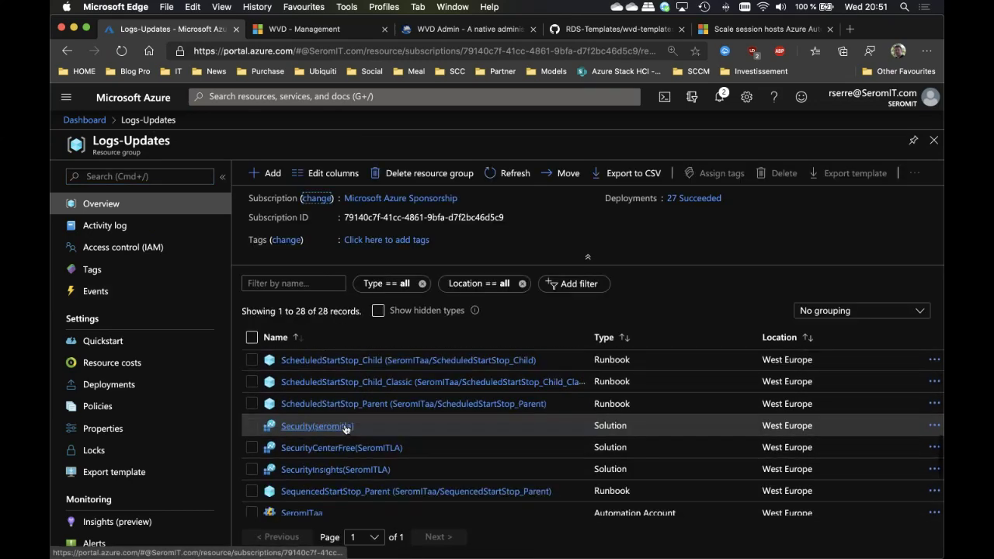
left_click(290, 407)
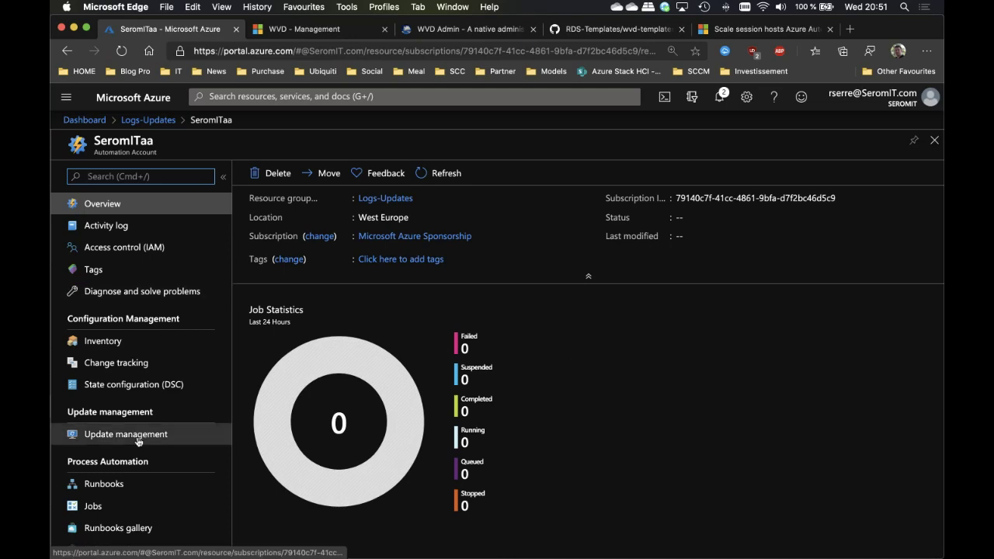
Open the 8:49 PM job of WVDAutoScaleRunbook from the automation account's runbooks and view its WEBHOOKDATA input parameter.
left_click(117, 481)
scroll(323, 432, "down", 1)
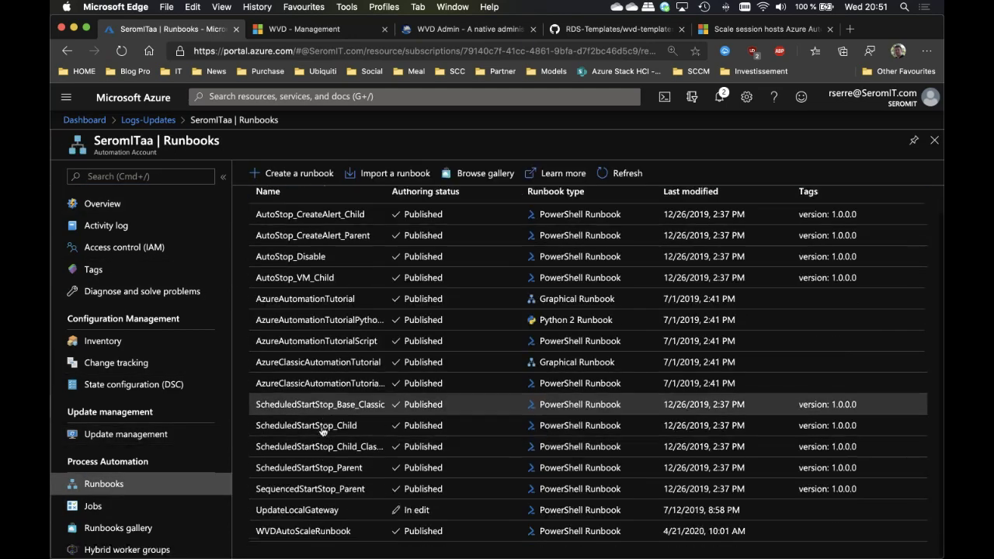
left_click(331, 532)
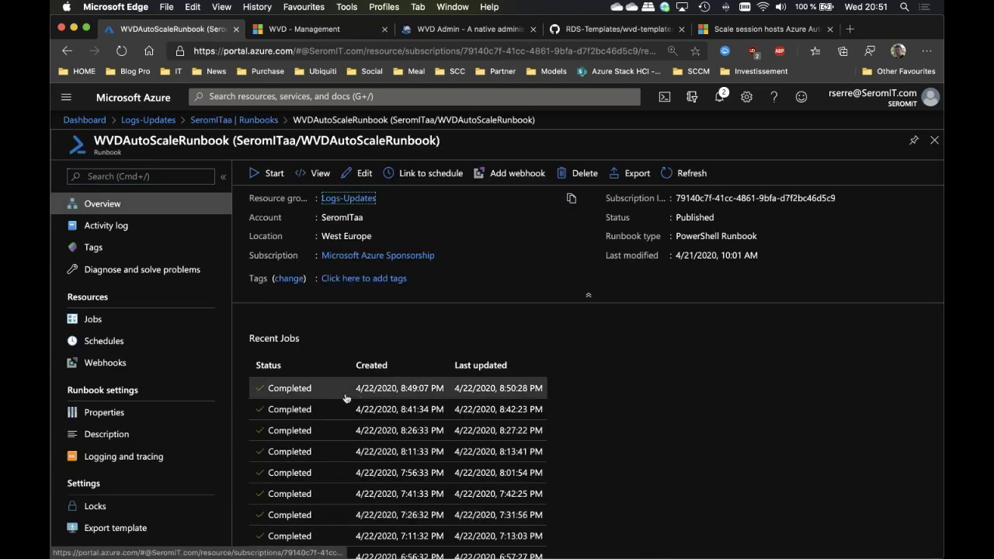
left_click(342, 395)
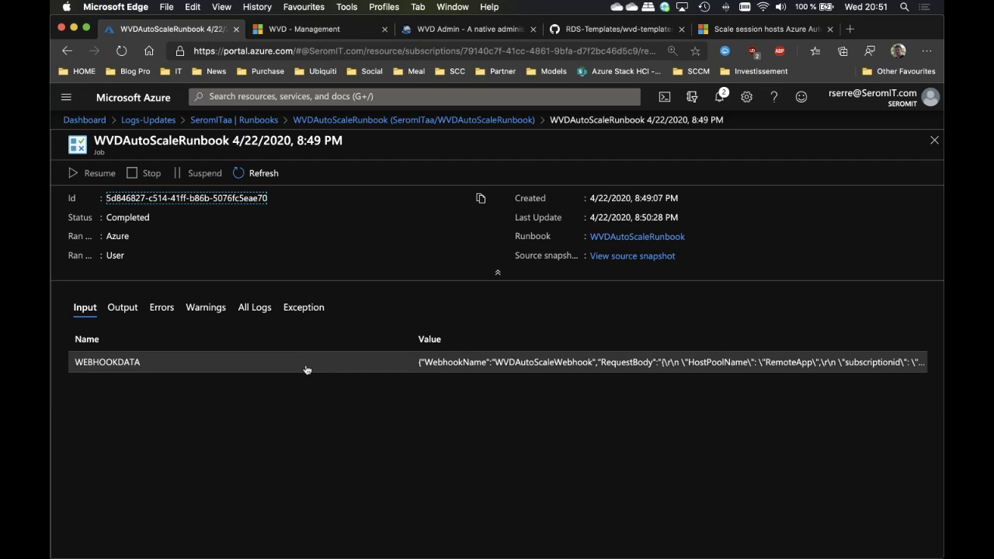
left_click(307, 370)
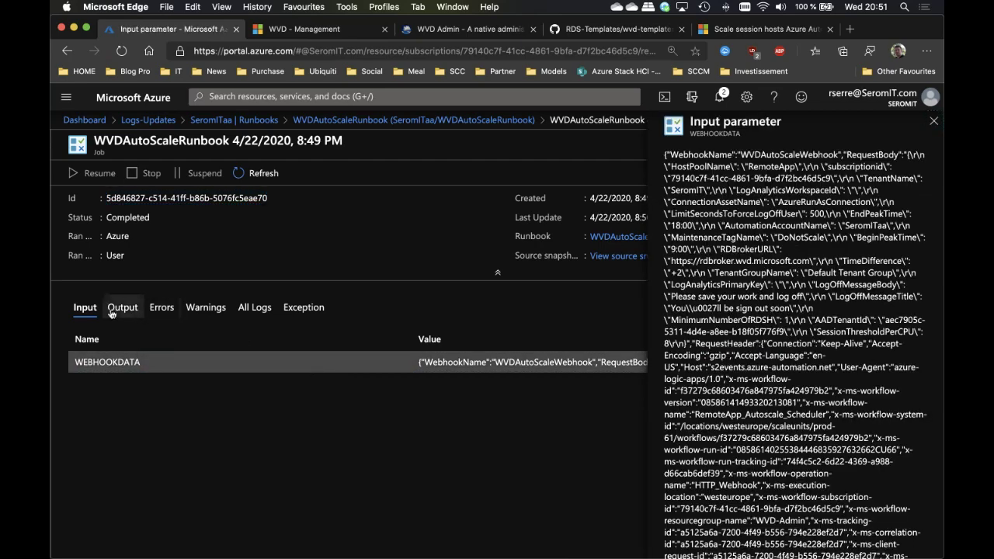
Examine the 8:49 PM job's output for the checked session hosts, their statuses and the stopped VM.
left_click(113, 310)
scroll(248, 415, "down", 4)
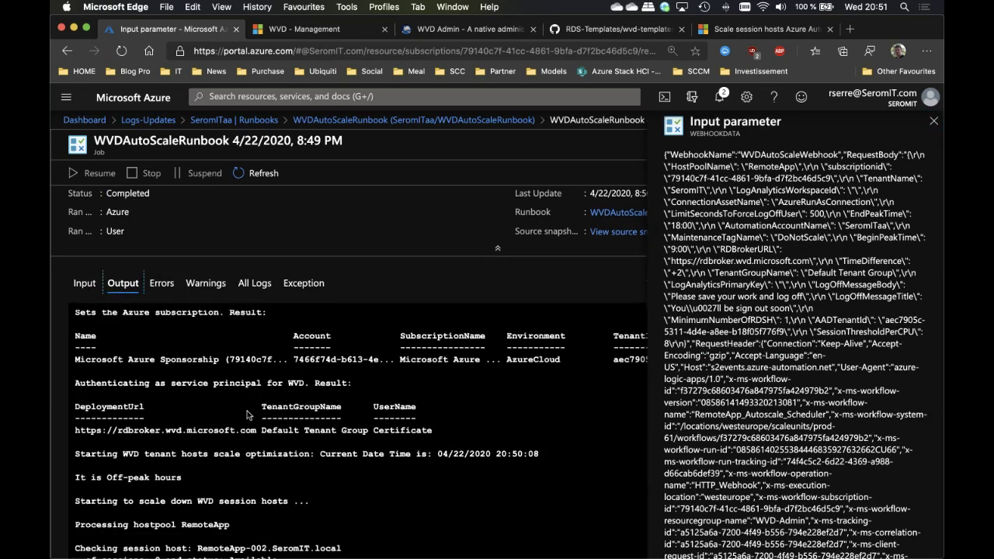
scroll(248, 415, "down", 2)
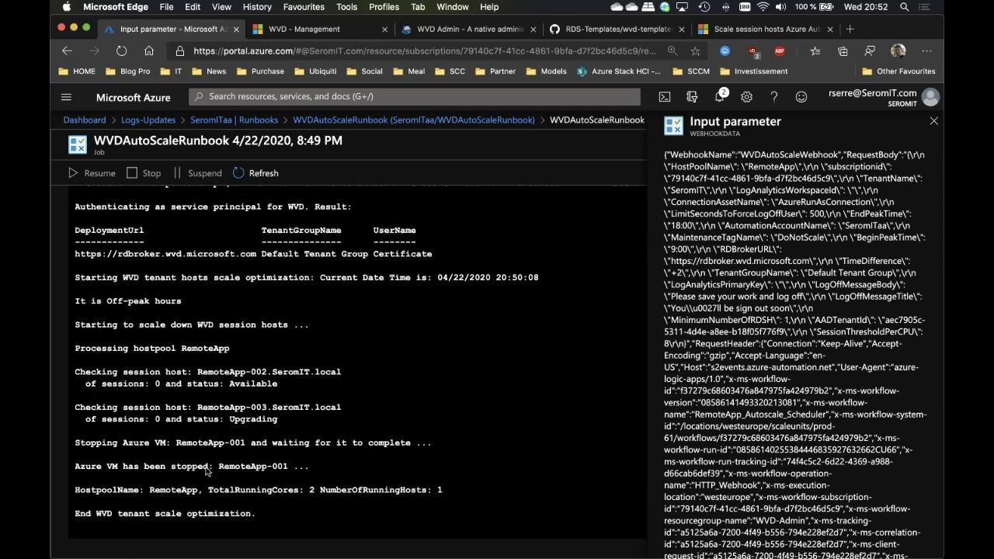
left_click_drag(220, 469, 305, 465)
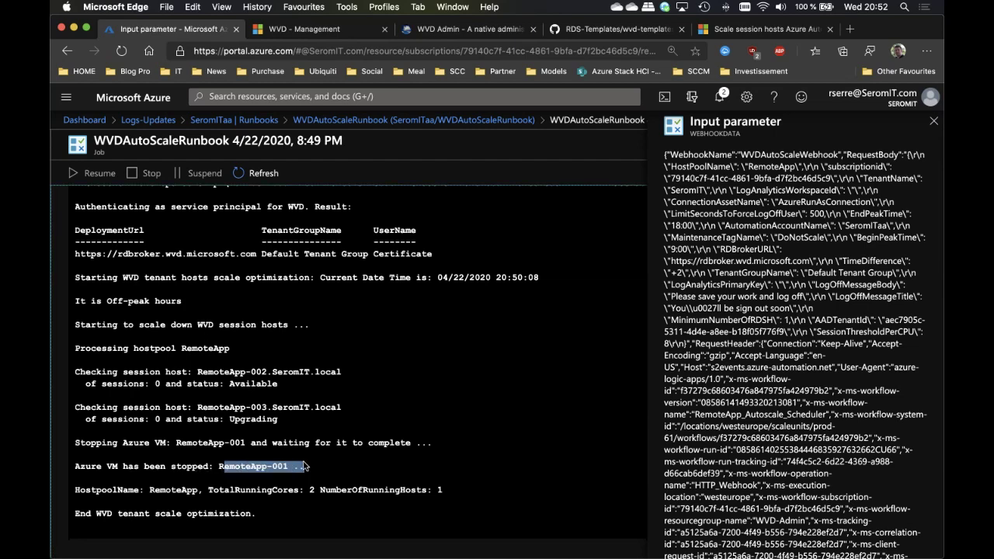
scroll(240, 368, "up", 2)
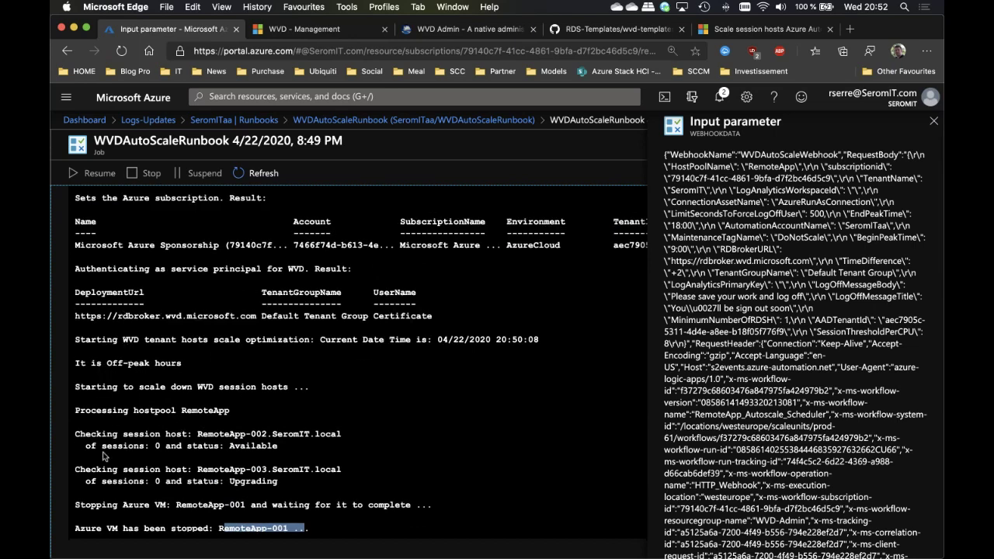
left_click(232, 486)
left_click_drag(232, 486, 286, 487)
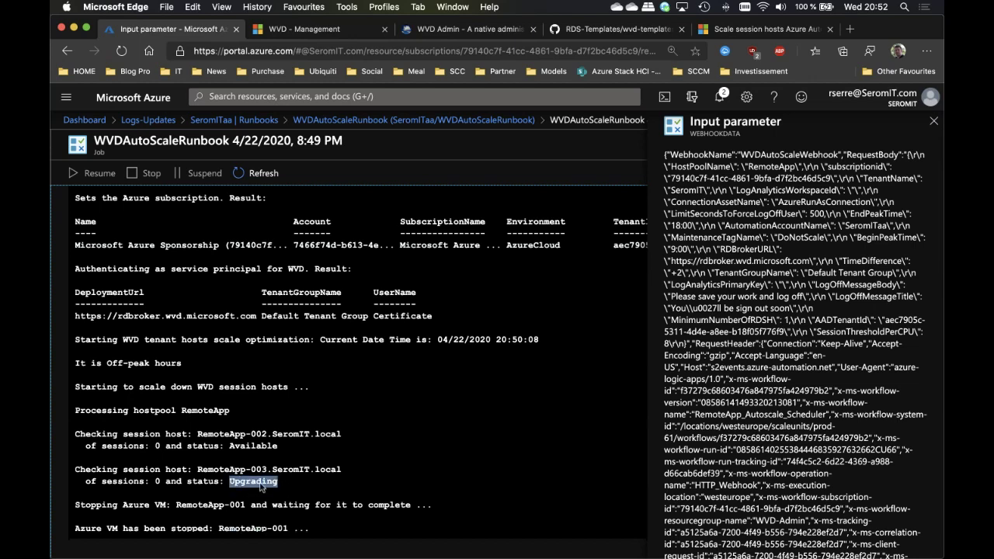
left_click(268, 468)
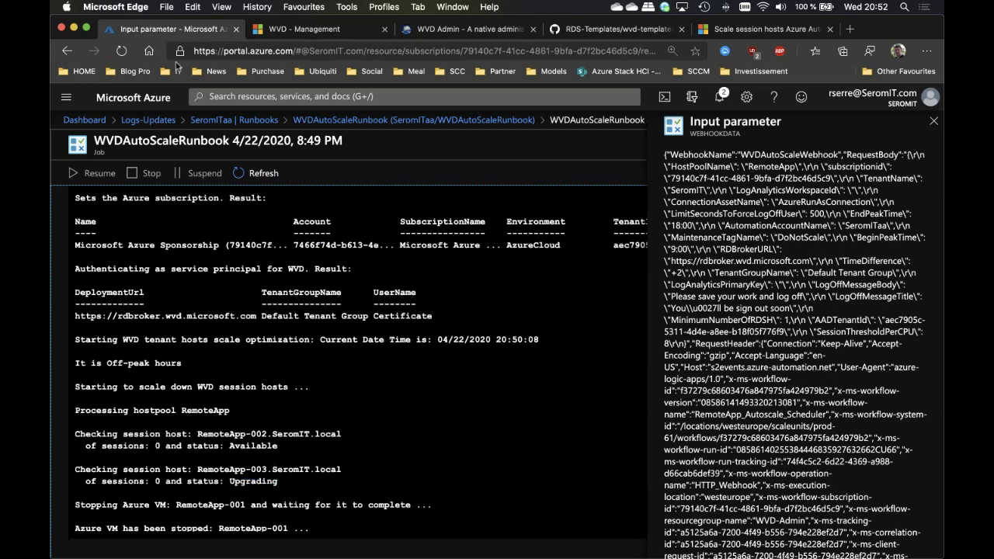
Close the WEBHOOKDATA input parameter details and switch to WVDAdmin.
left_click(934, 120)
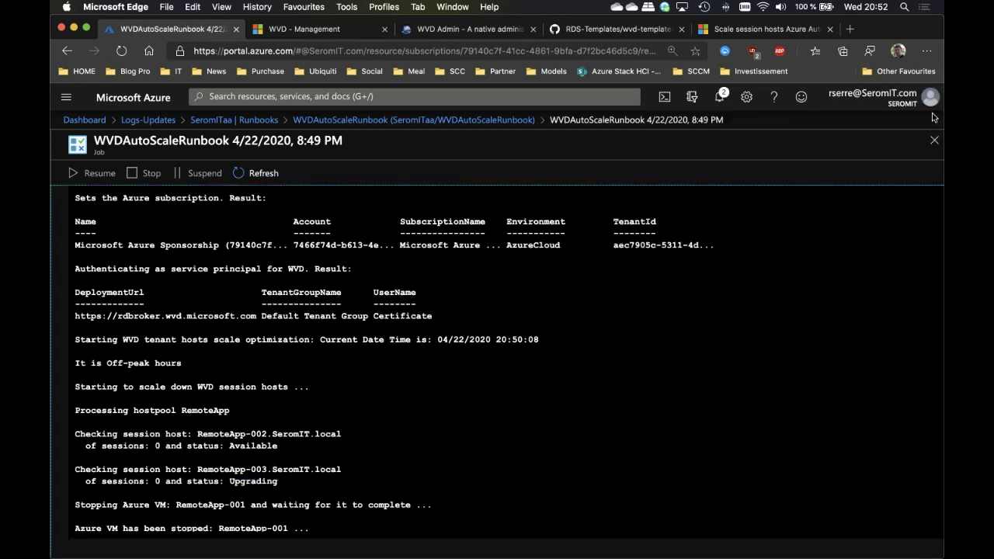
key("super+Tab")
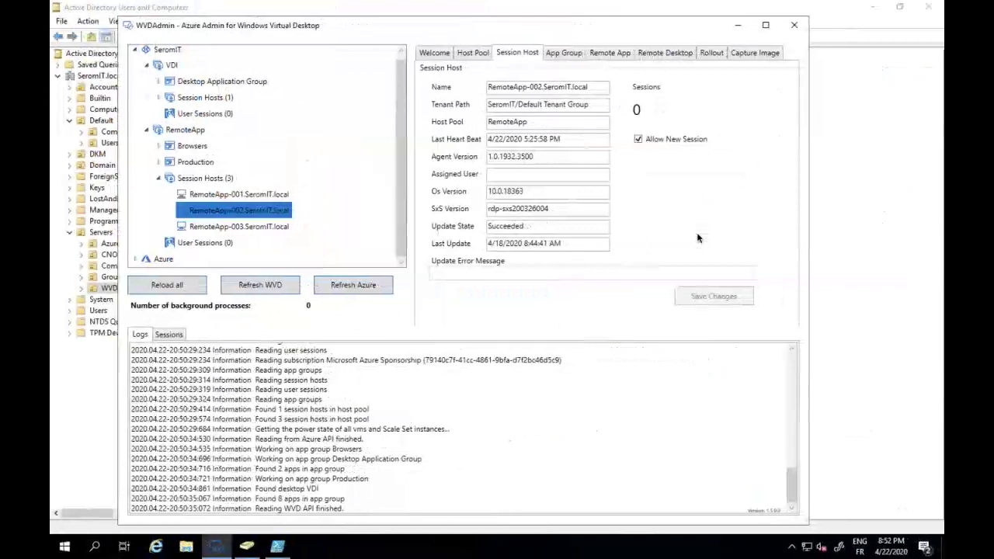